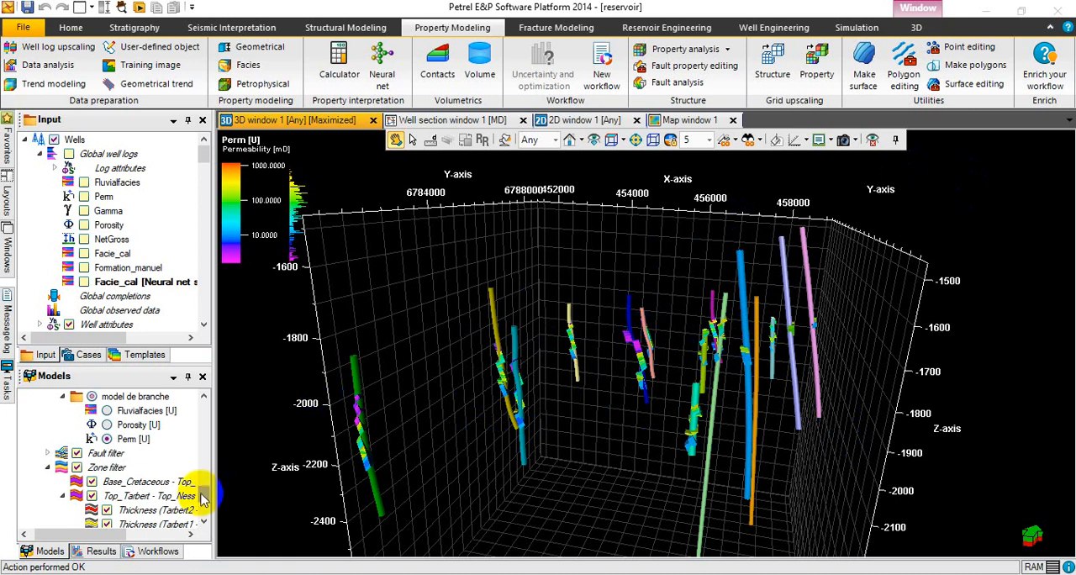
Insert two new folders under the model's Properties node.
scroll(206, 492, "up", 2)
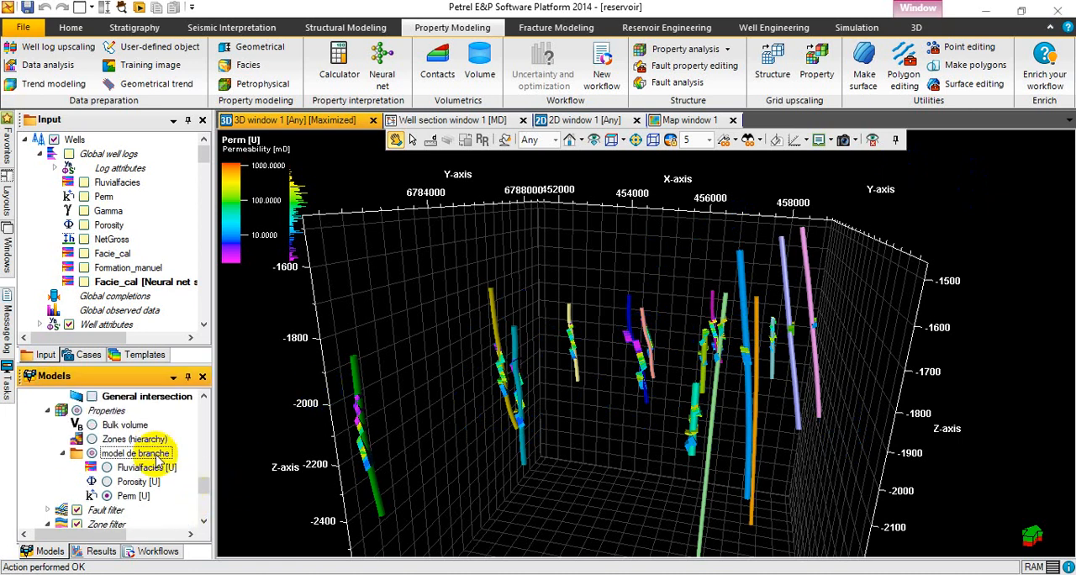
left_click(114, 412)
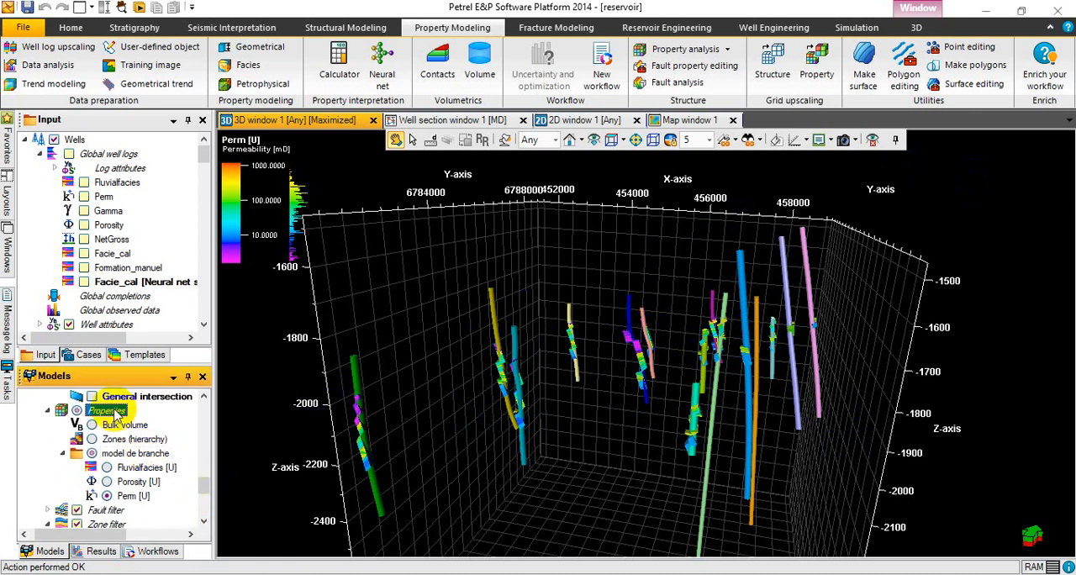
right_click(114, 411)
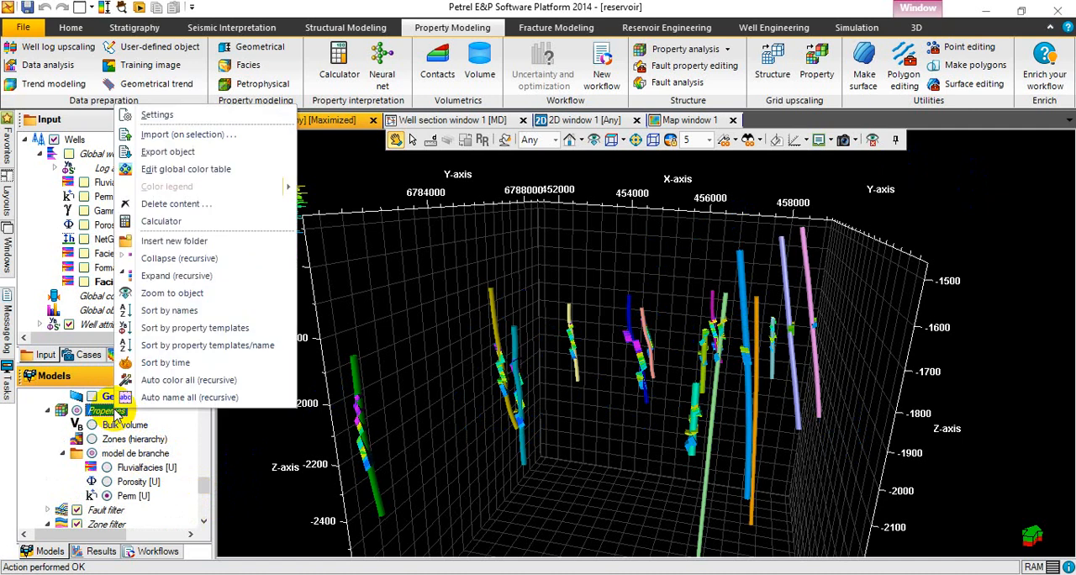
left_click(154, 242)
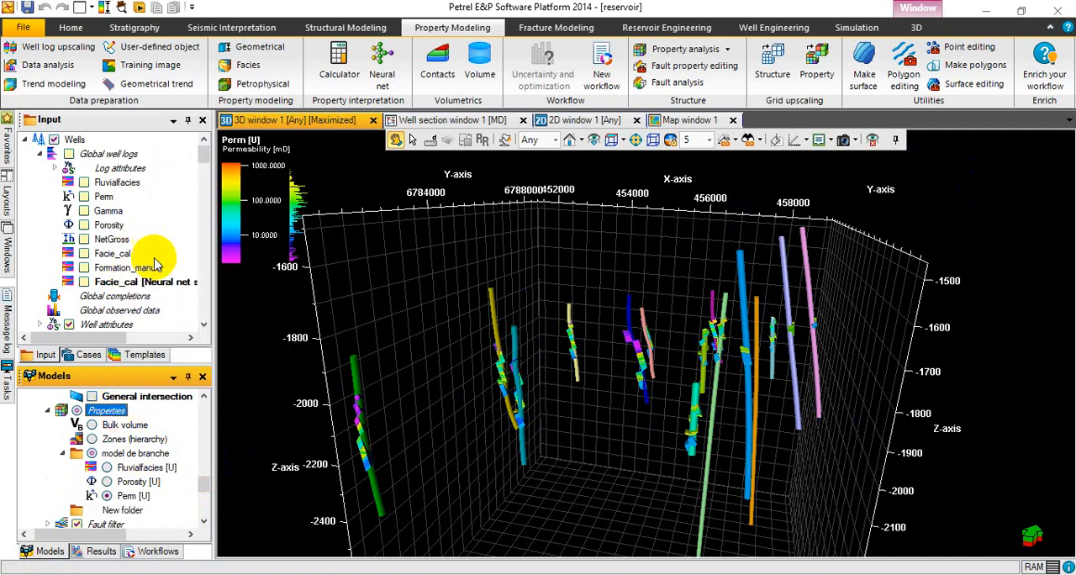
right_click(113, 412)
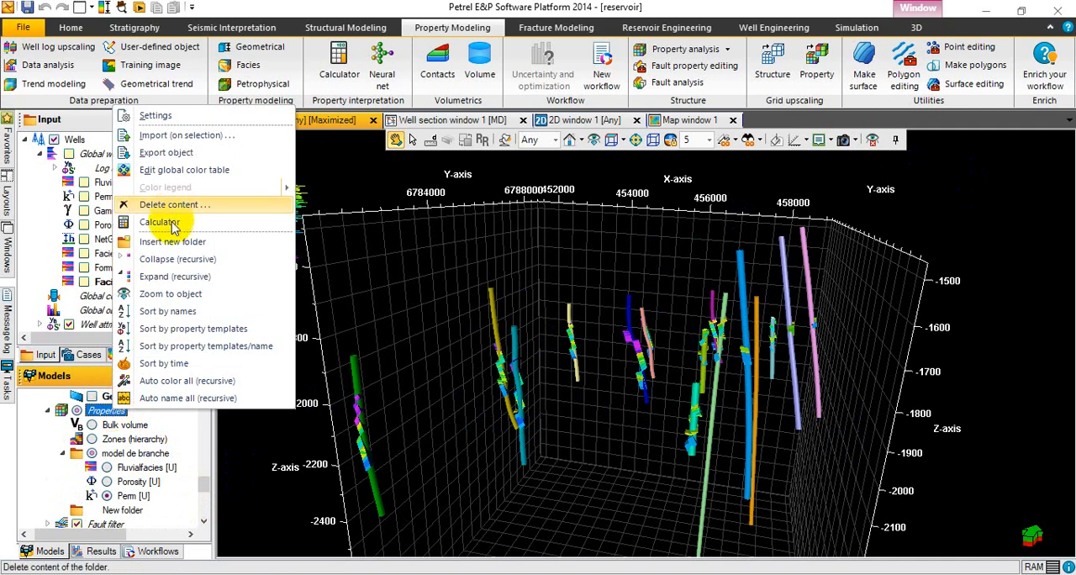
left_click(173, 248)
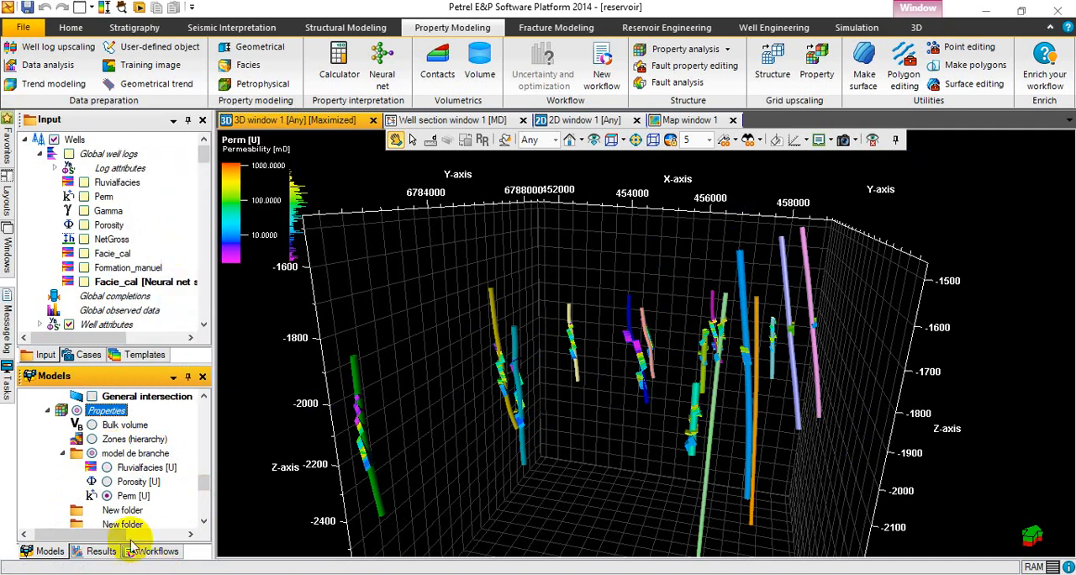
Copy the Fluvialfacies [U] property from the model de branche folder and paste it into the first new folder.
left_click(119, 510)
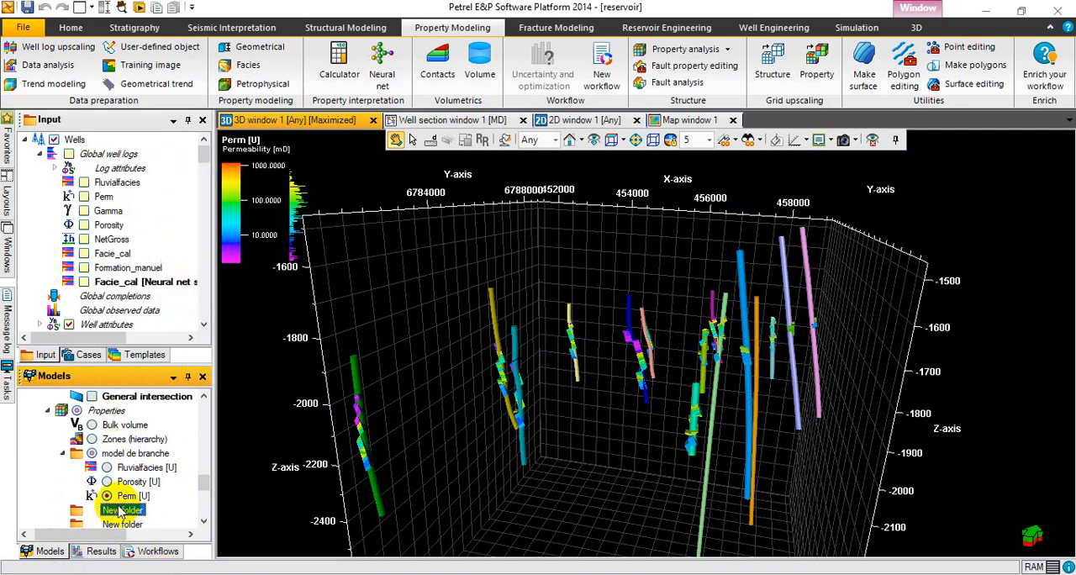
left_click(143, 468)
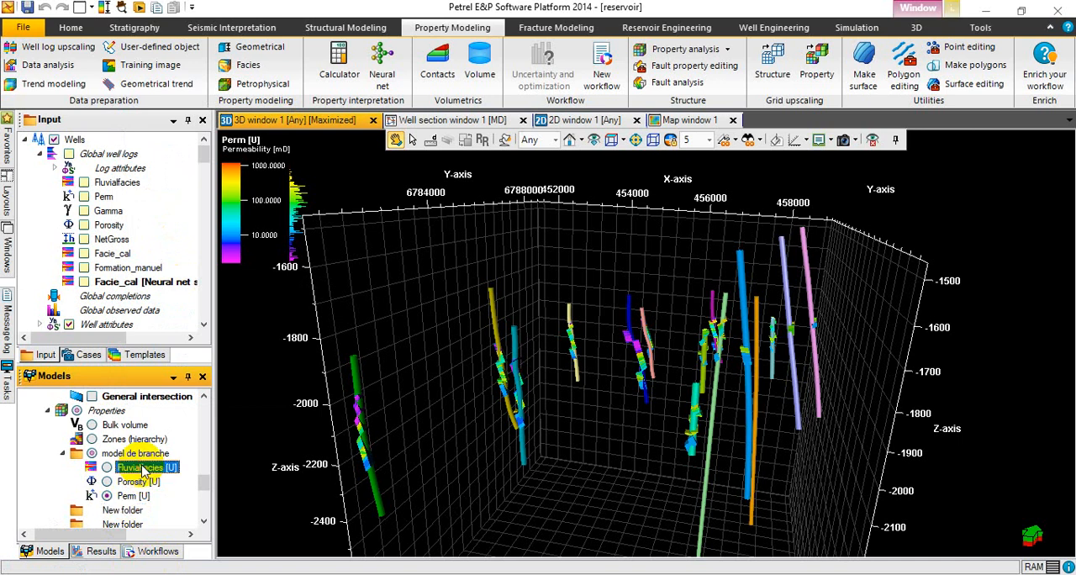
left_click(158, 10)
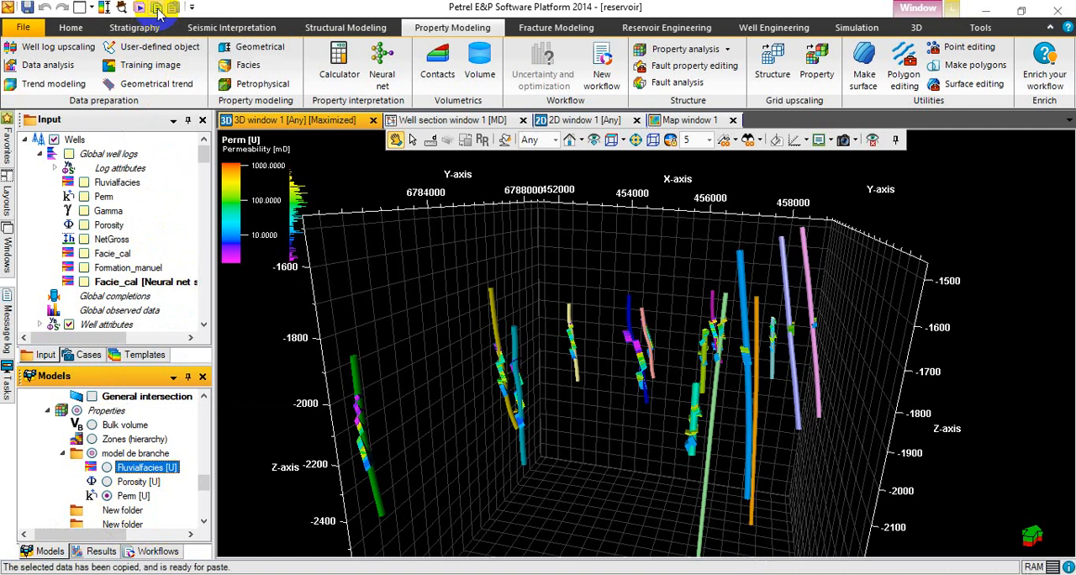
left_click(122, 511)
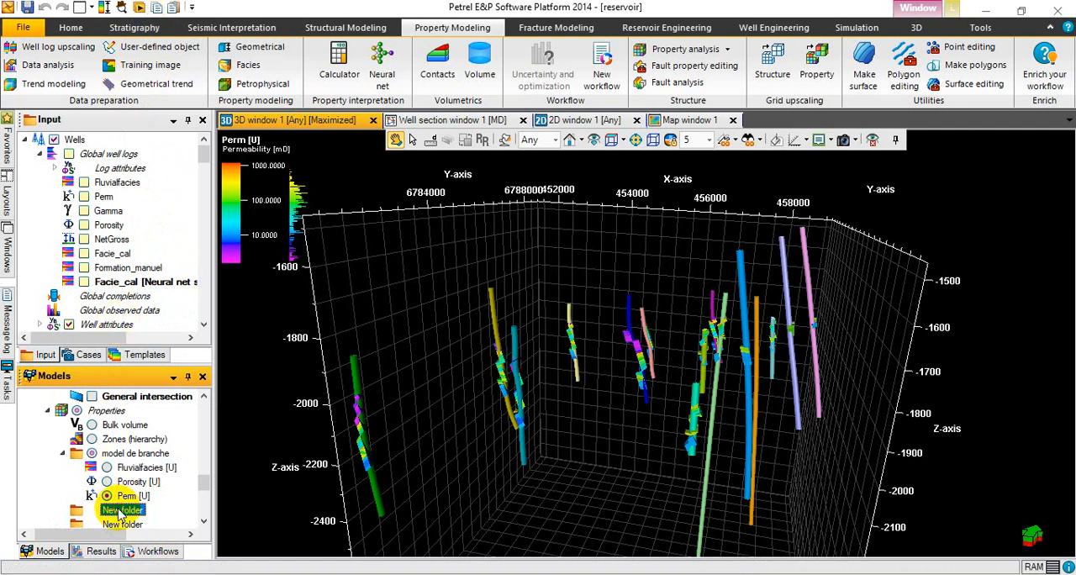
left_click(173, 8)
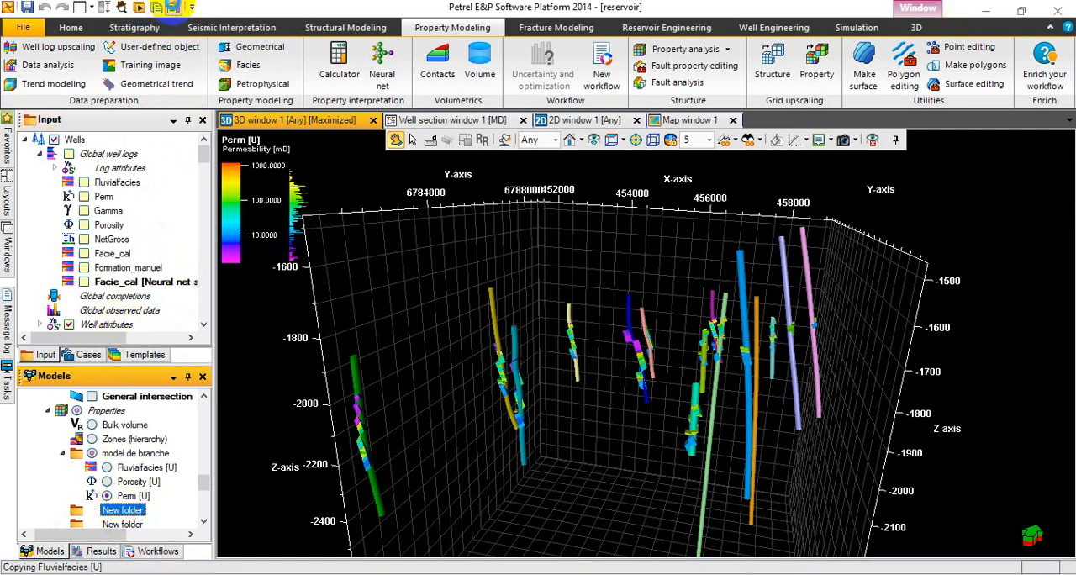
Copy the Porosity [U] and Perm [U] properties together and paste them into the first new folder.
left_click(132, 482)
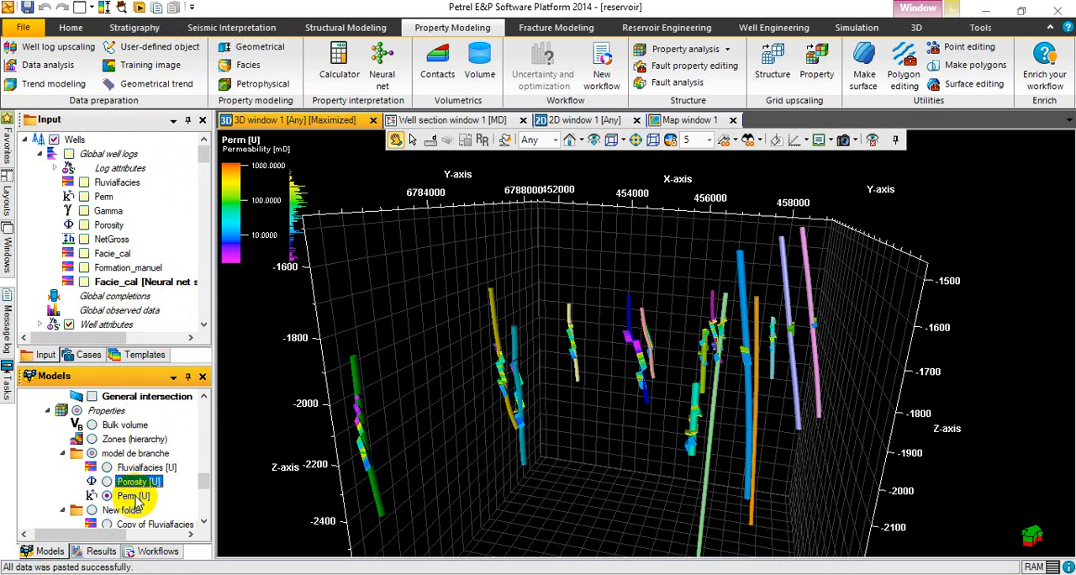
left_click(135, 496, "ctrl")
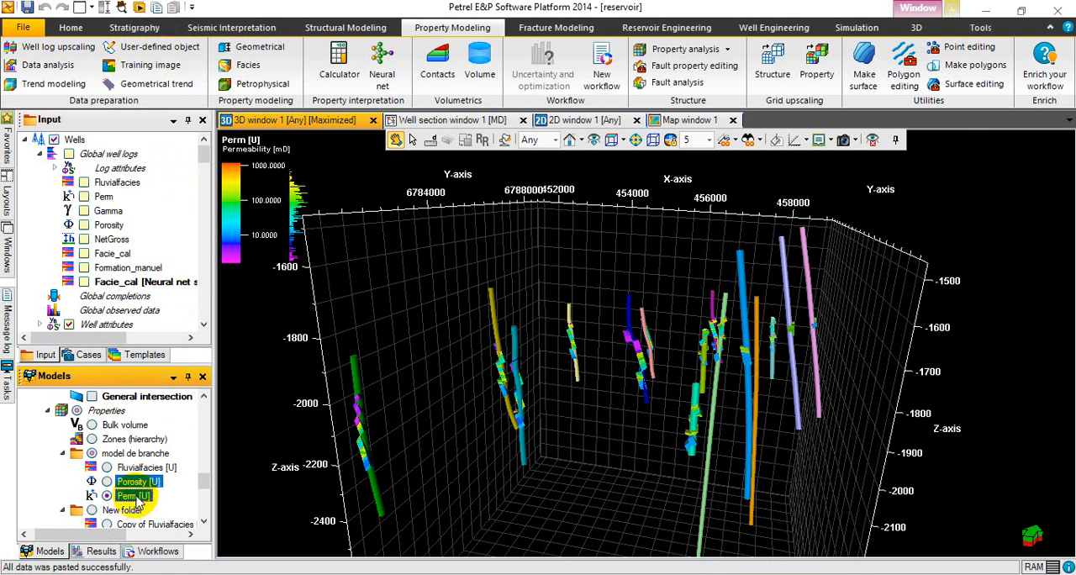
left_click(157, 10)
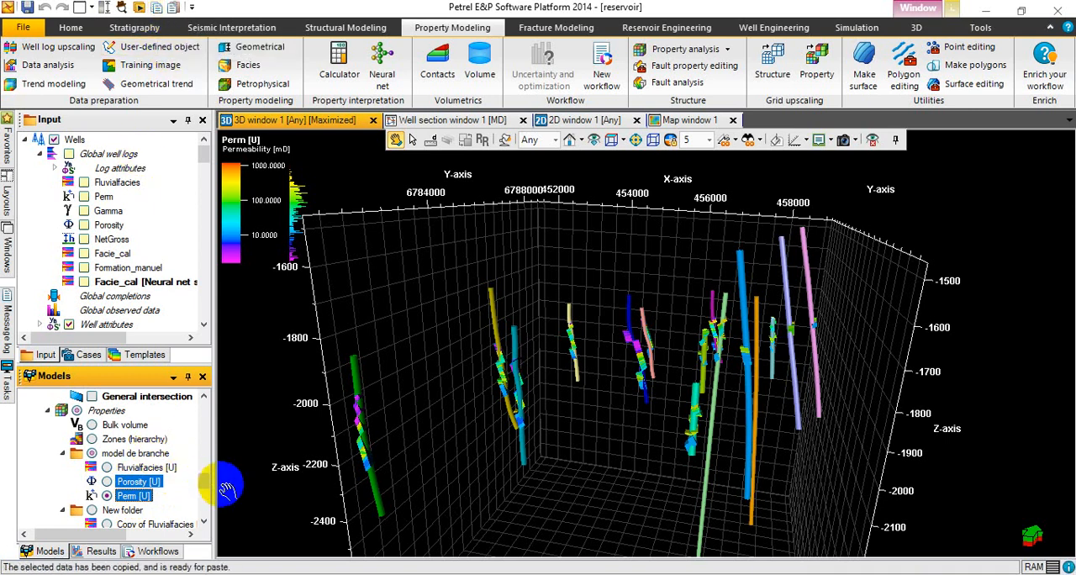
scroll(209, 480, "down", 2)
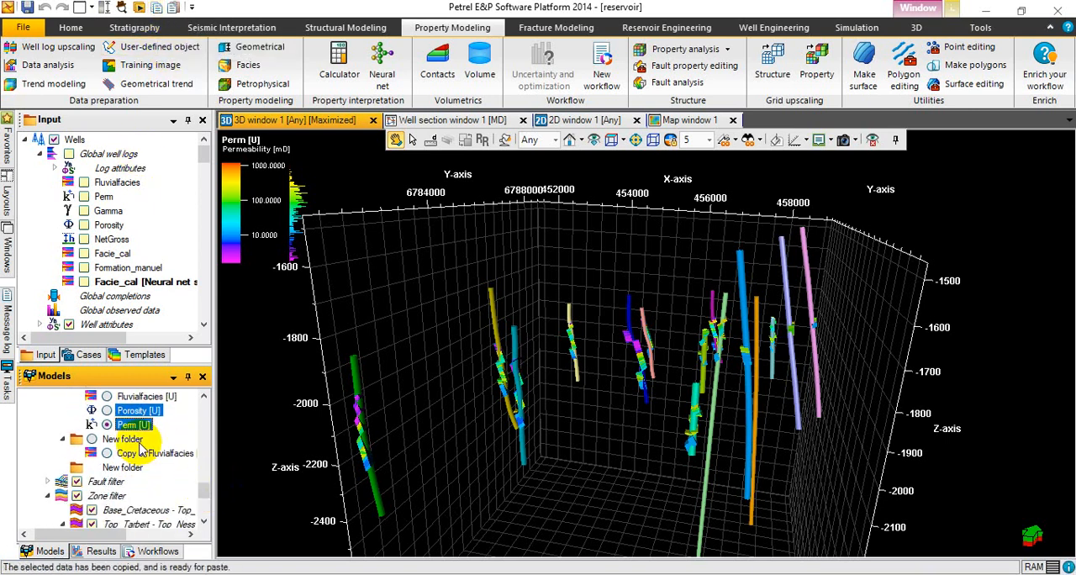
left_click(134, 440)
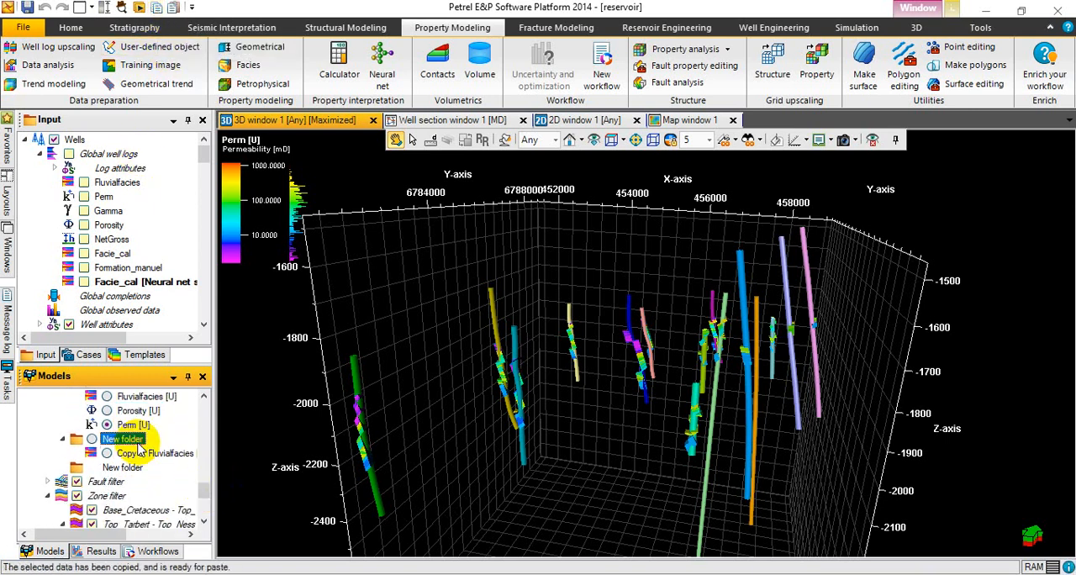
left_click(178, 10)
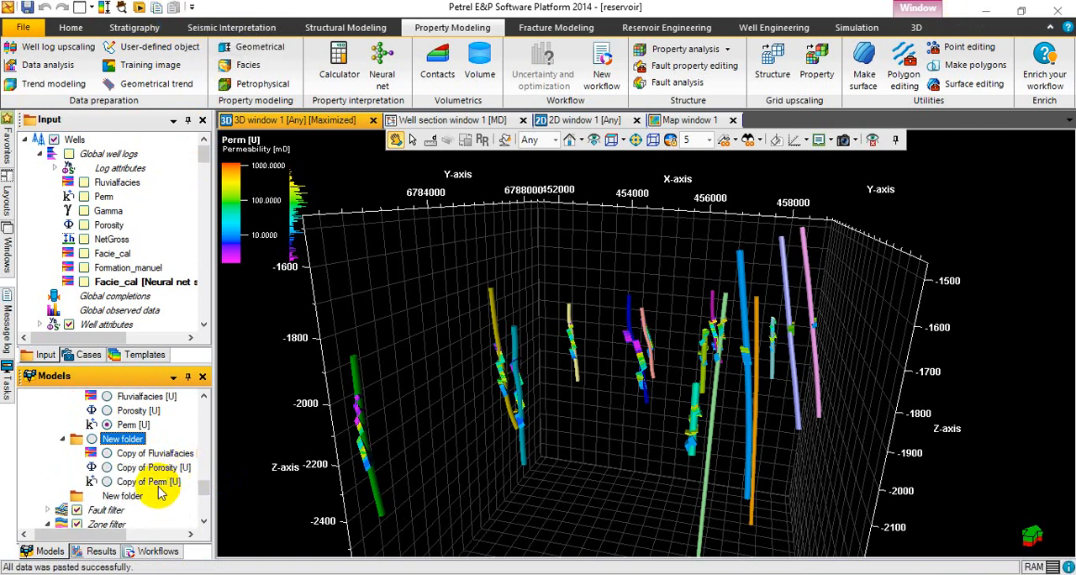
Move the copied Porosity and Perm properties from the first new folder into the second one and expand that folder.
left_click(160, 486)
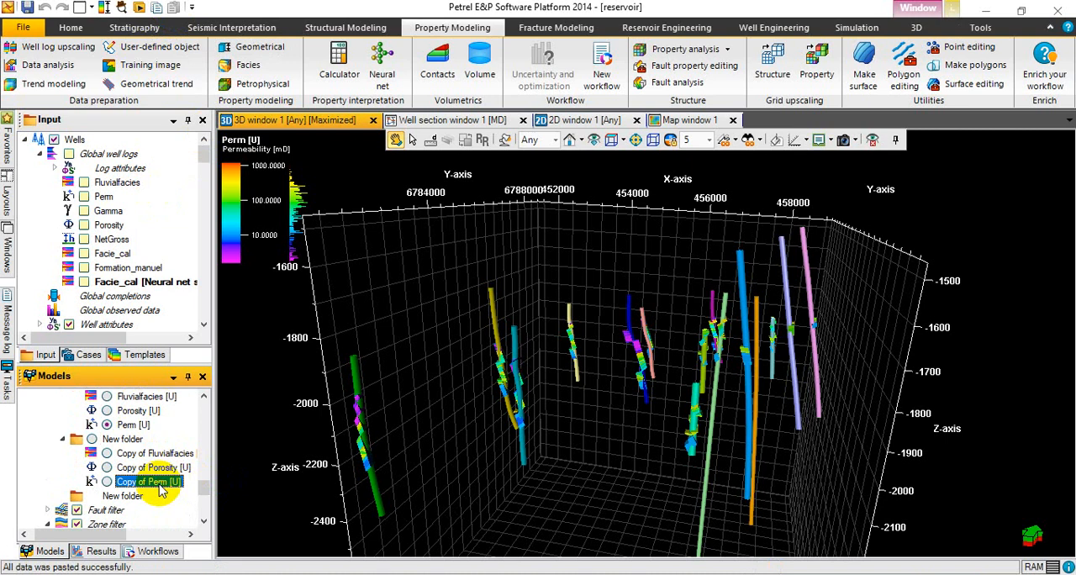
left_click(132, 469)
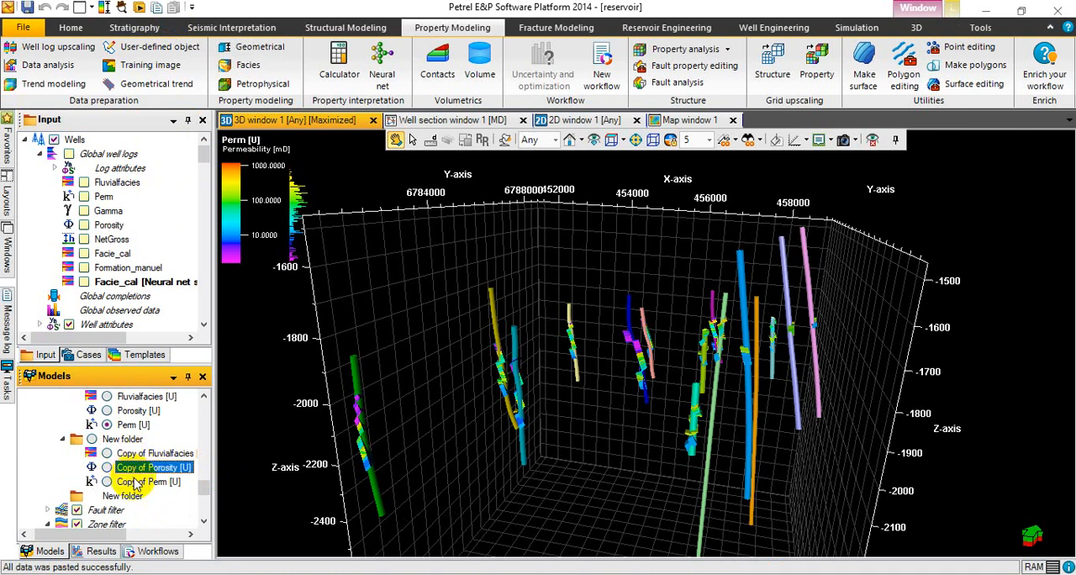
left_click(138, 484, "ctrl")
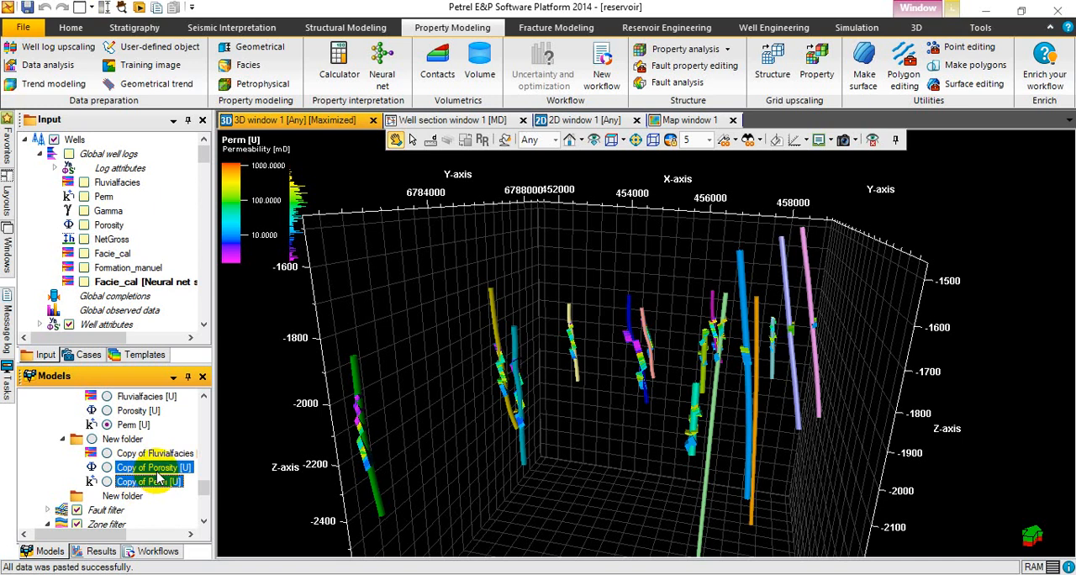
left_click_drag(145, 470, 124, 502)
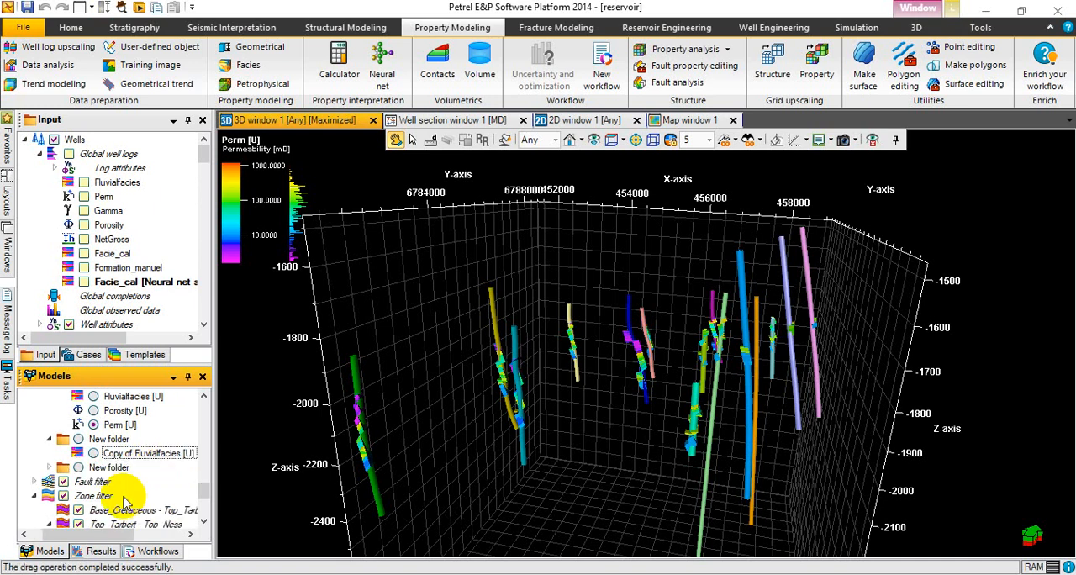
left_click(48, 469)
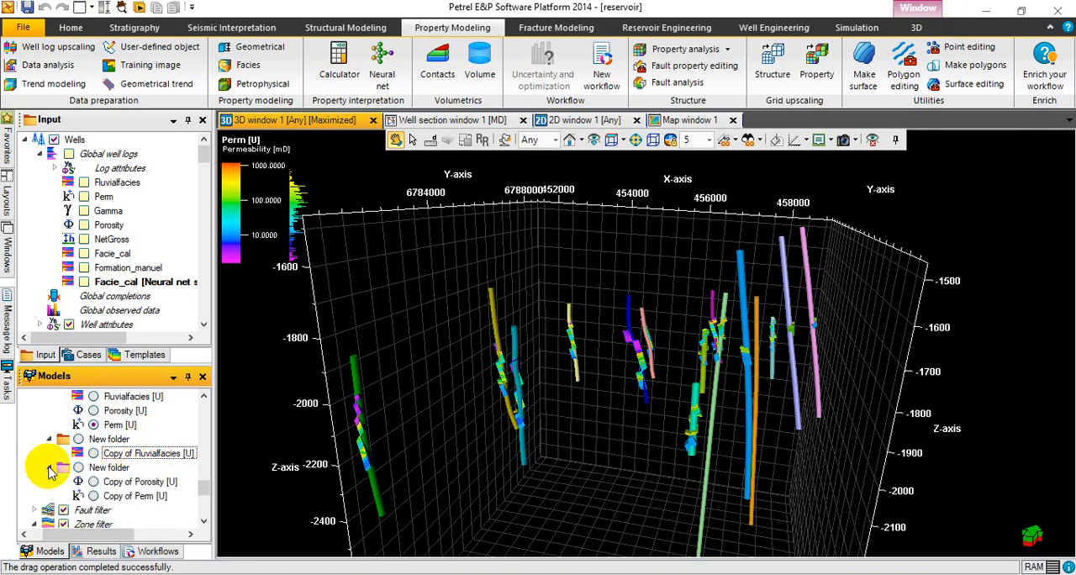
Rename the folder containing the Fluvialfacies copy as "Modèle de faciès".
left_click(117, 440)
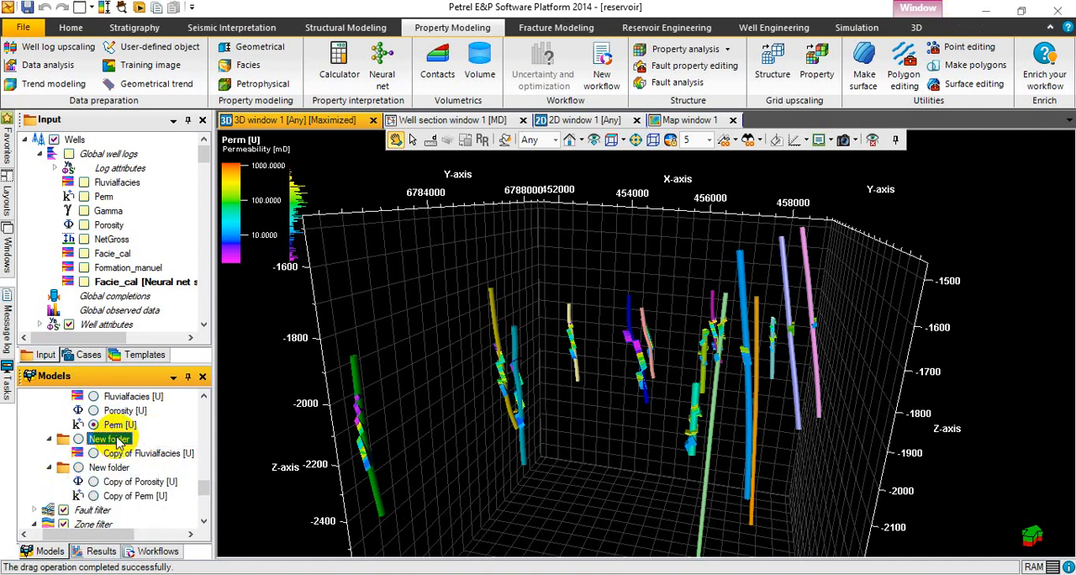
left_click(117, 439)
key("BackSpace")
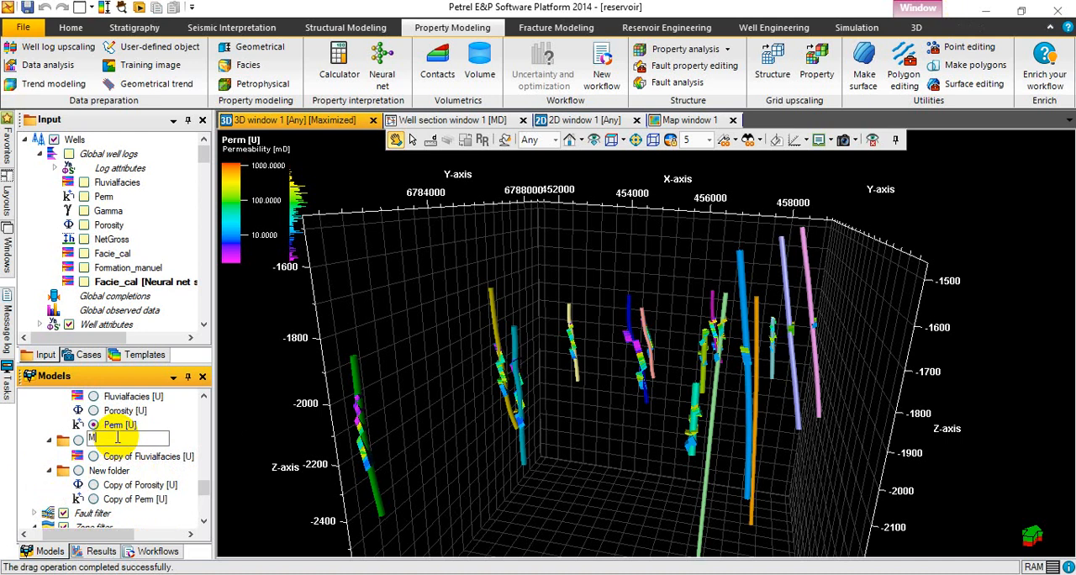
type("Modele")
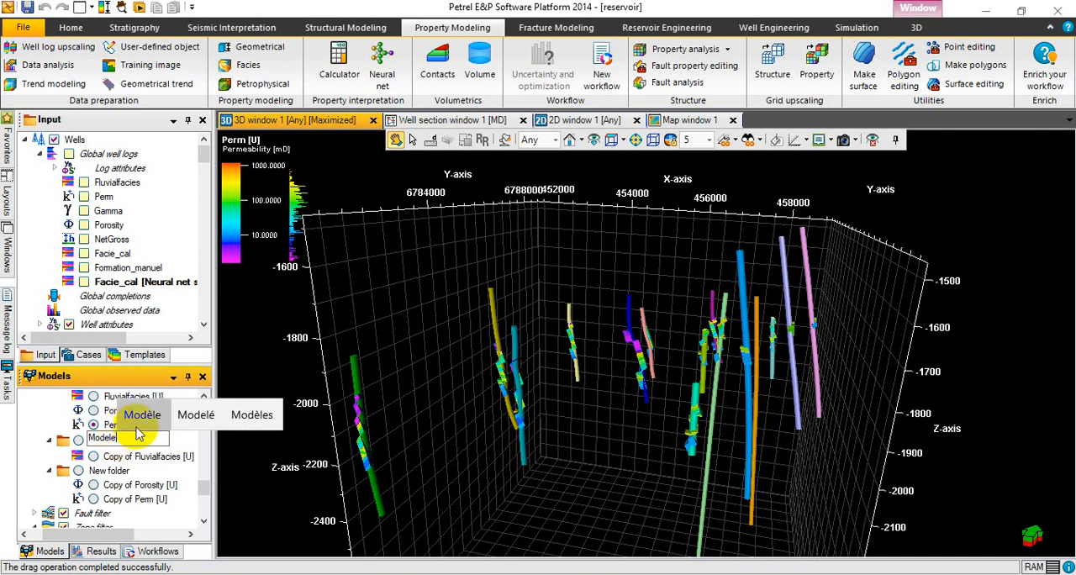
left_click(139, 413)
type("de")
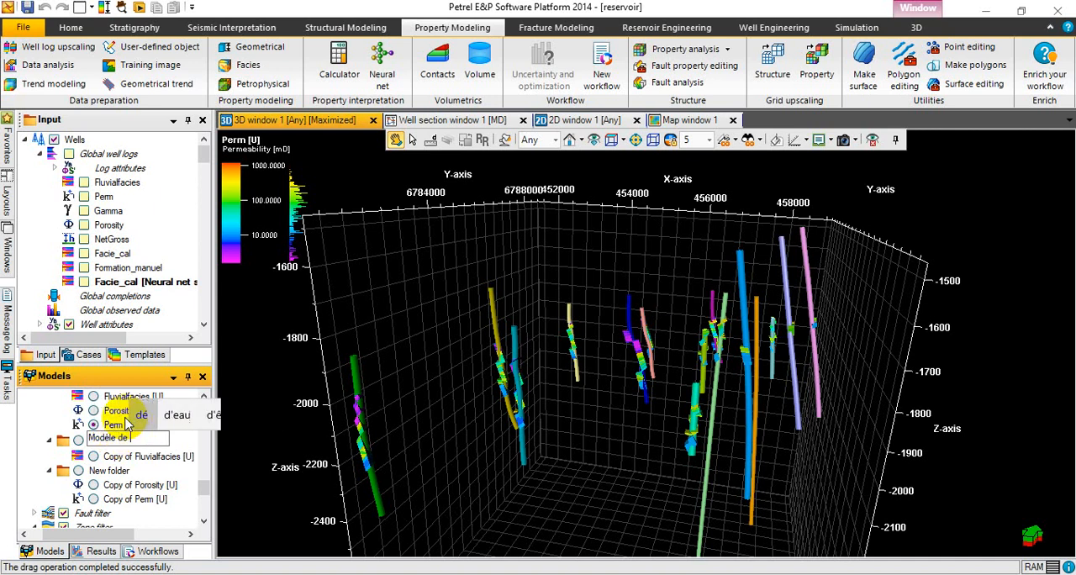
type(" facie")
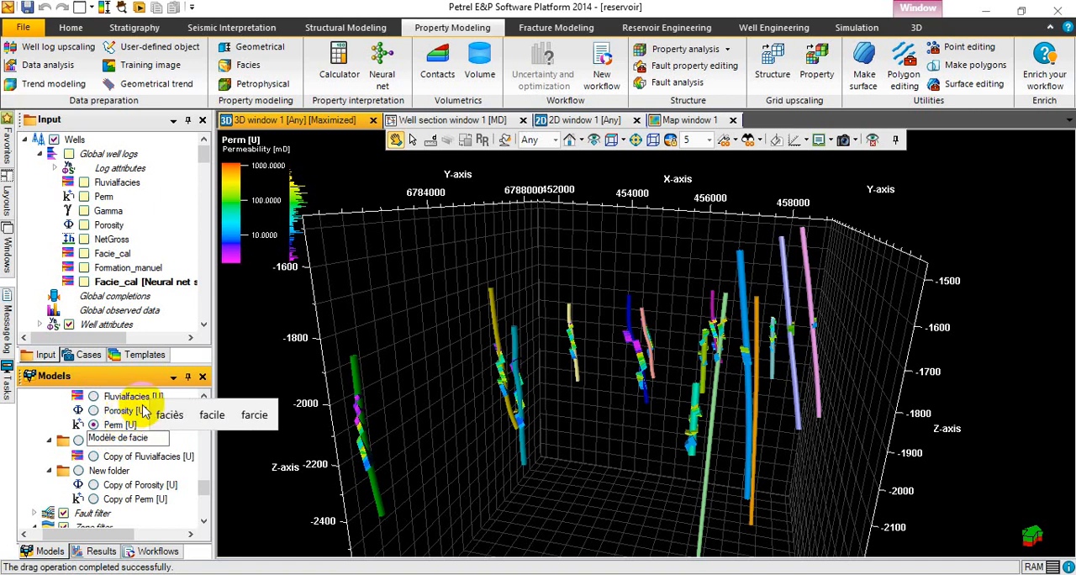
left_click(169, 414)
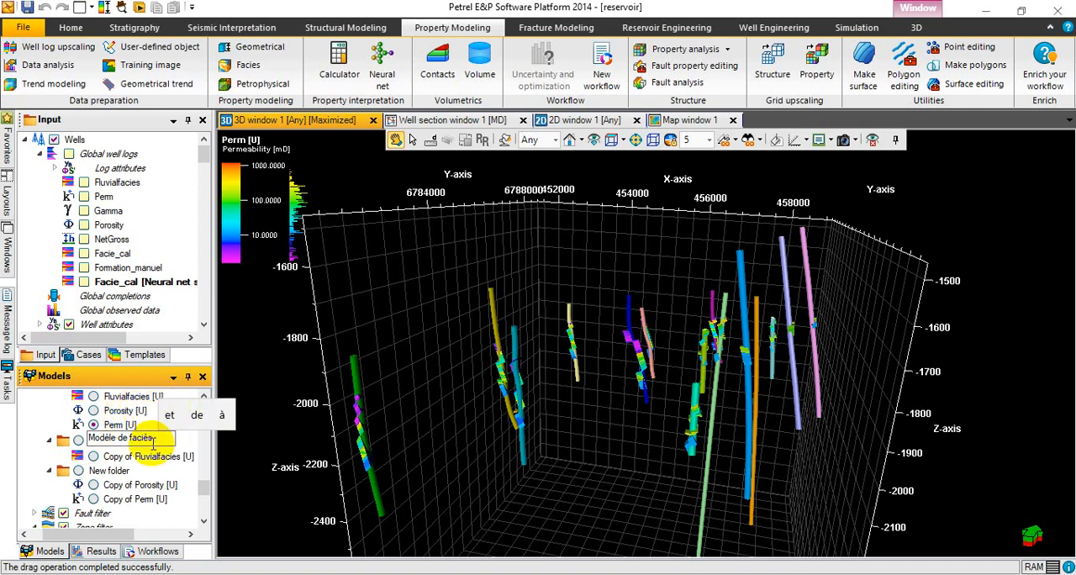
key("BackSpace")
key("BackSpace")
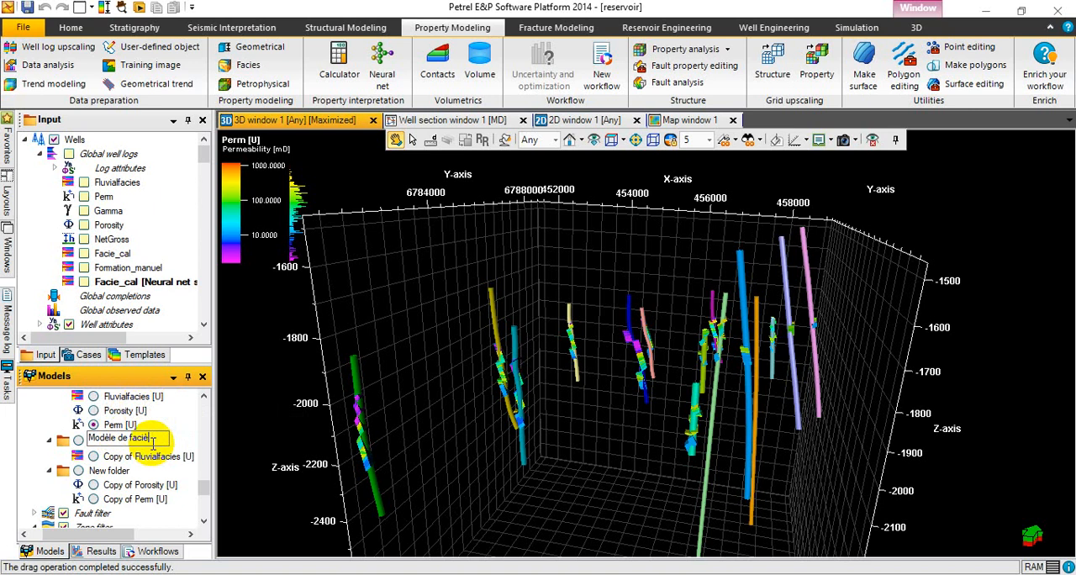
type("s")
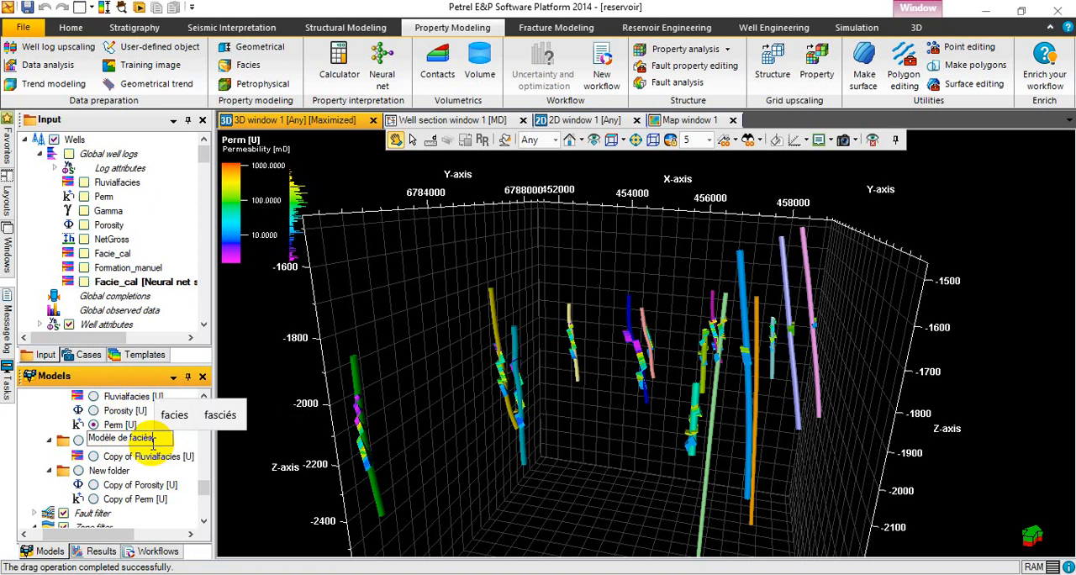
key("Return")
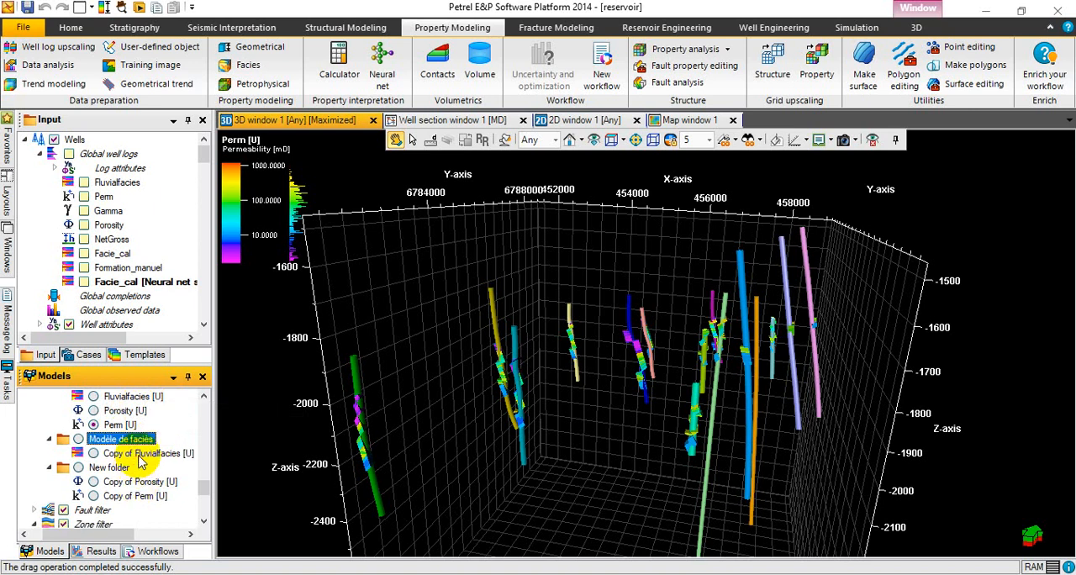
Rename the new folder holding the Porosity and Perm copies as "Modèle Petrohysique".
left_click(117, 469)
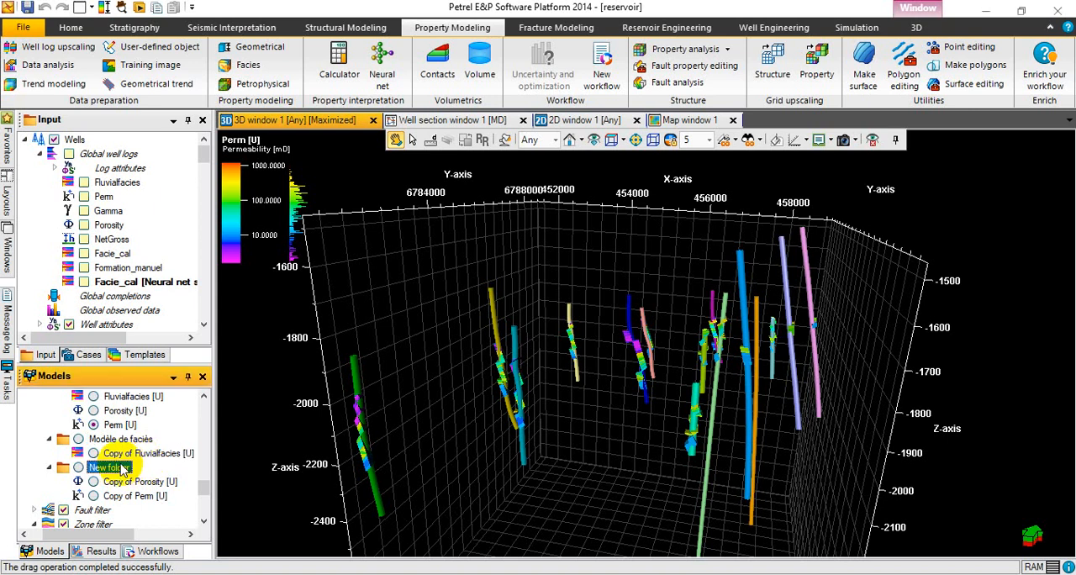
left_click(123, 469)
key("BackSpace")
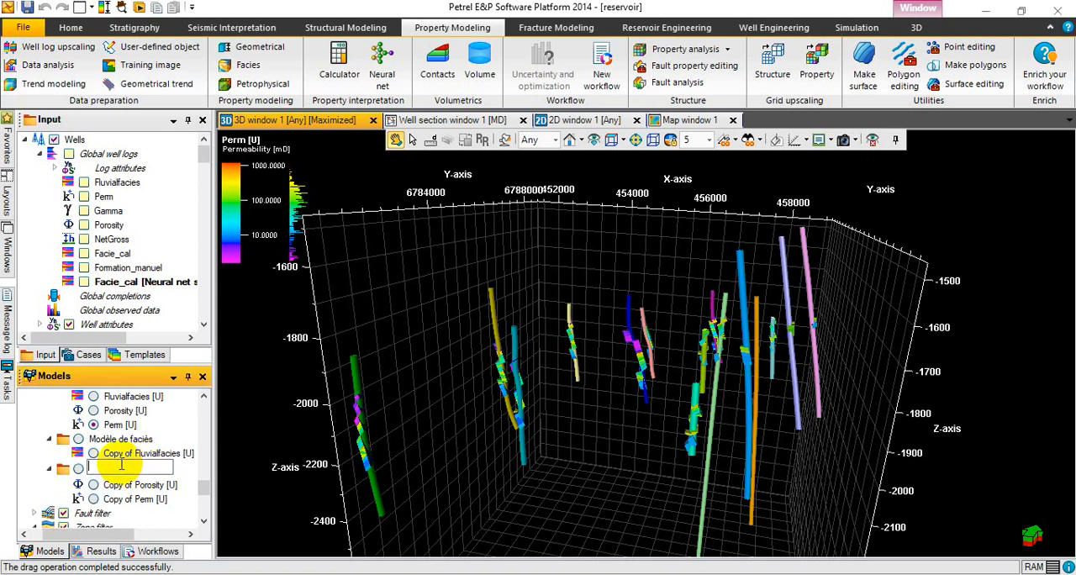
type("Model")
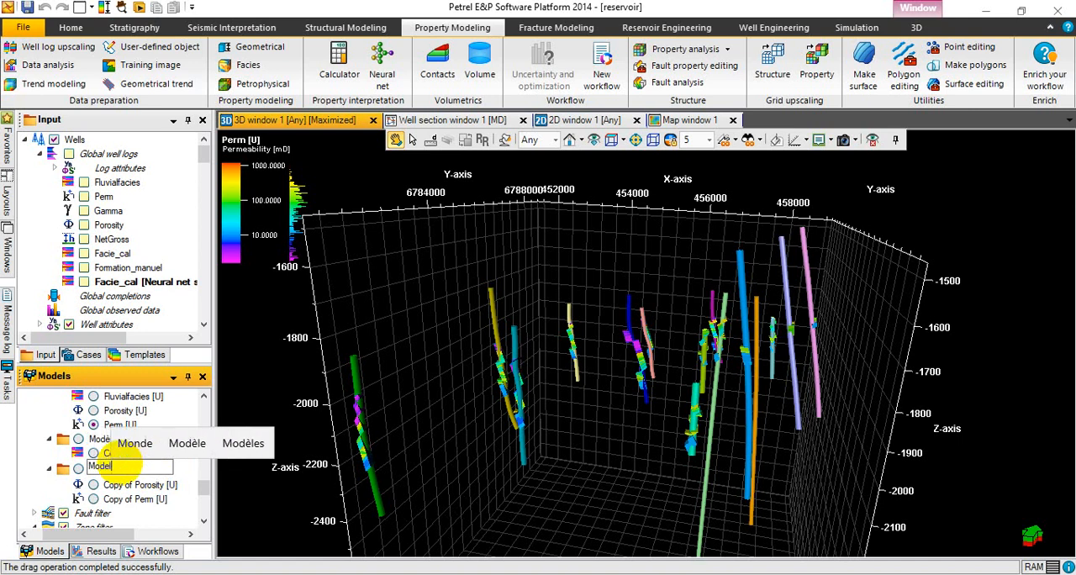
type("e")
left_click(142, 443)
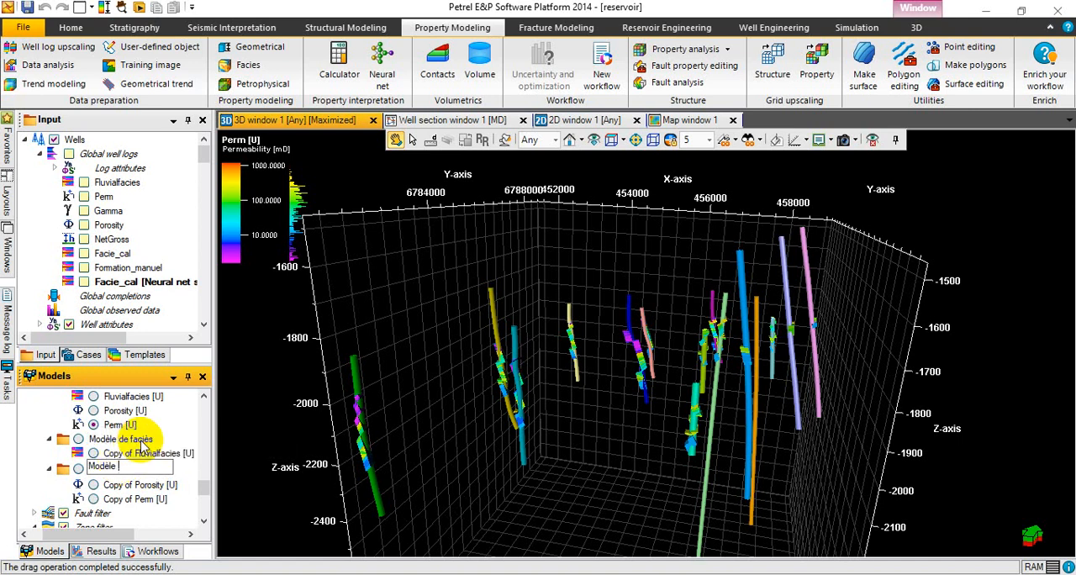
type("P")
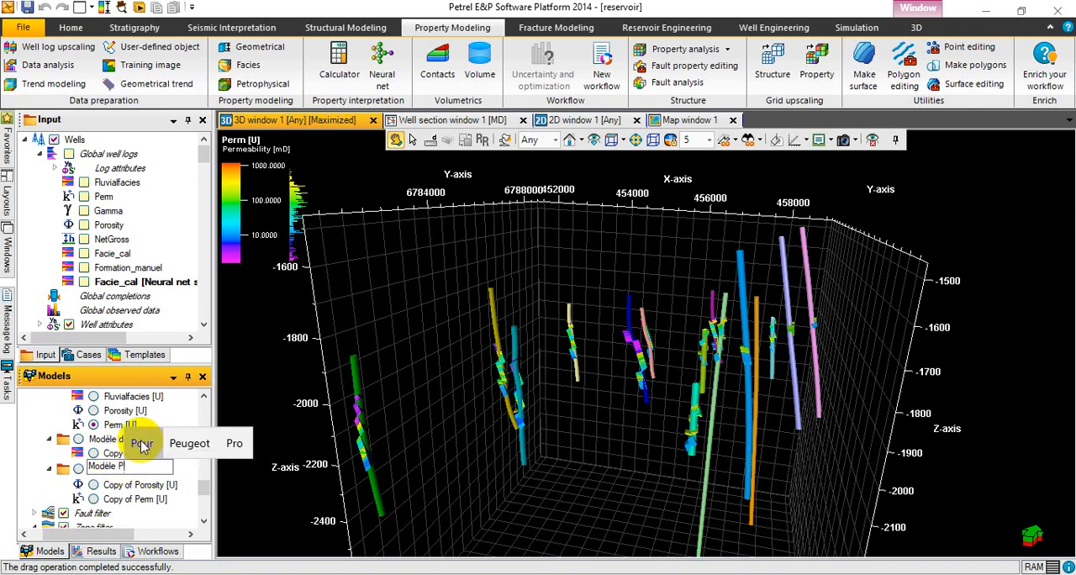
type("etr")
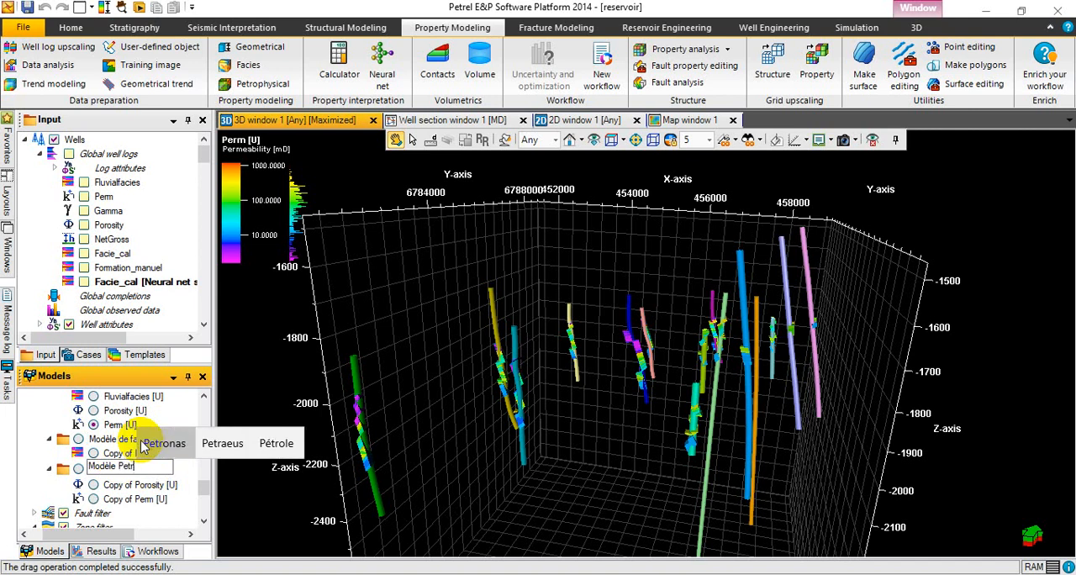
type("oc")
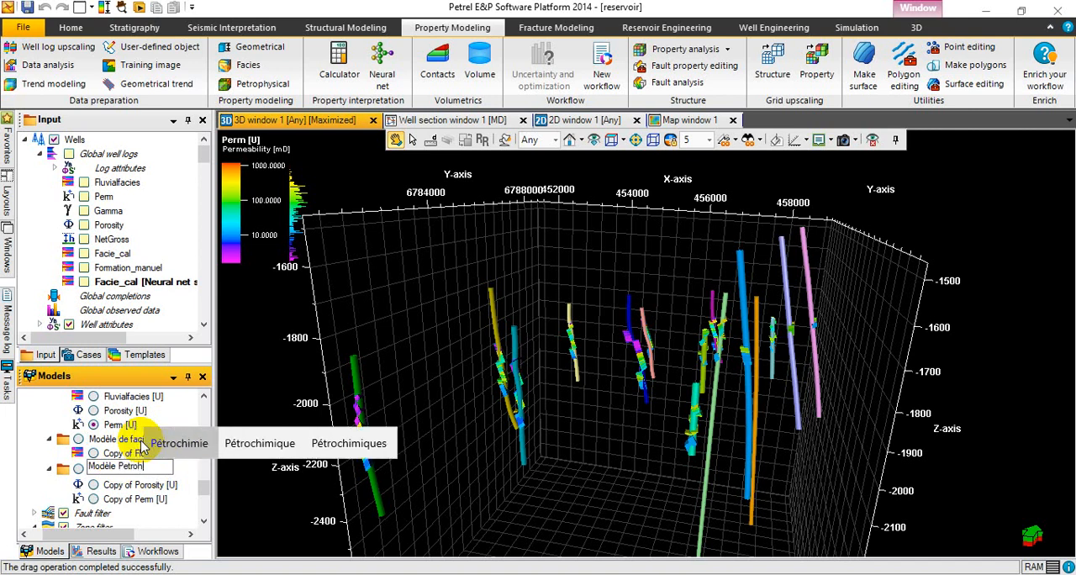
type("hys")
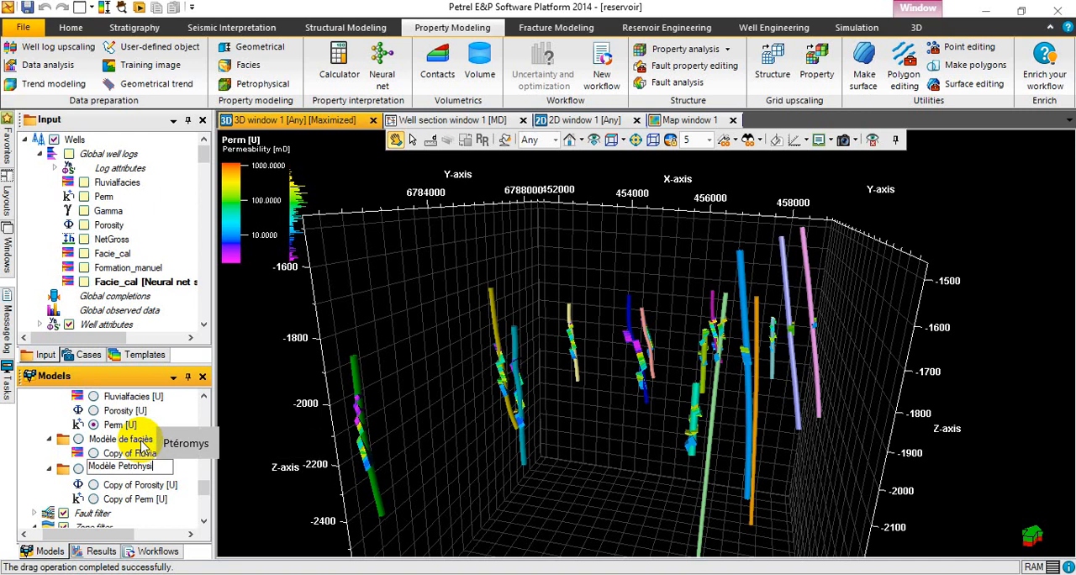
type("ique,")
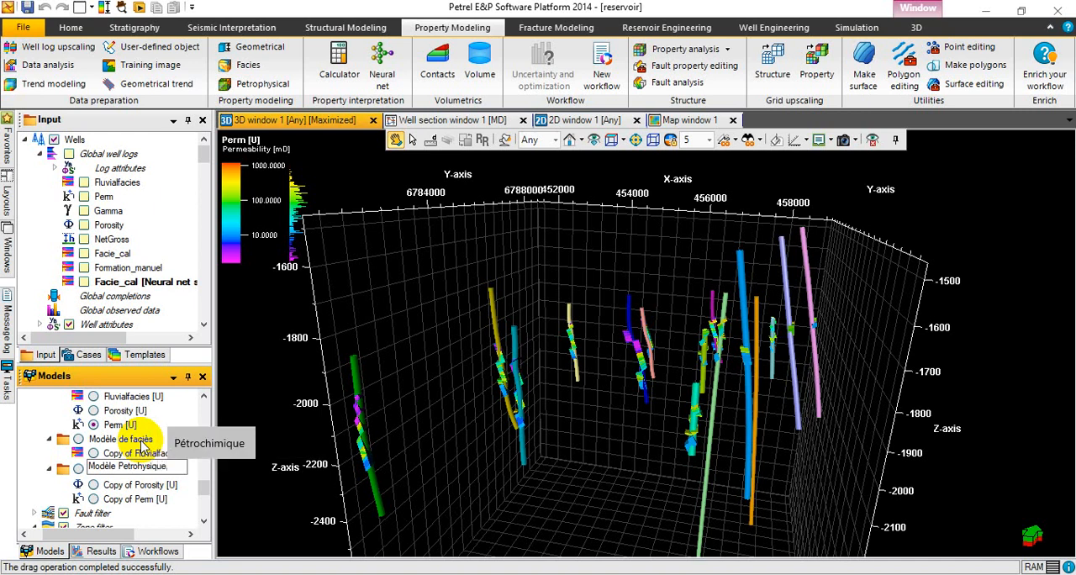
key("BackSpace")
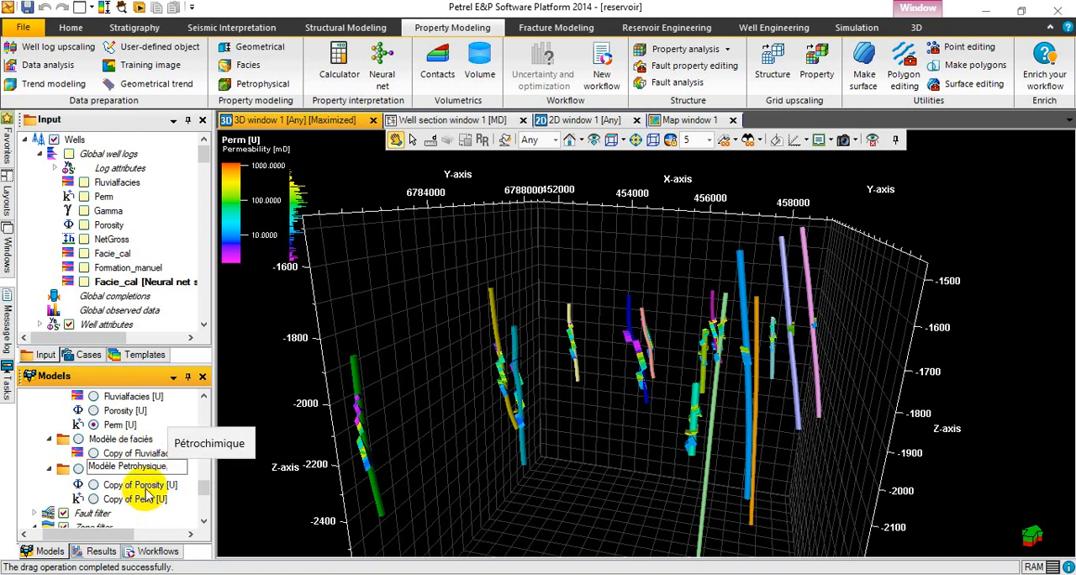
Remove the "Copy of" prefix from the Fluvialfacies property's name in the Modèle de faciès folder.
left_click(126, 454)
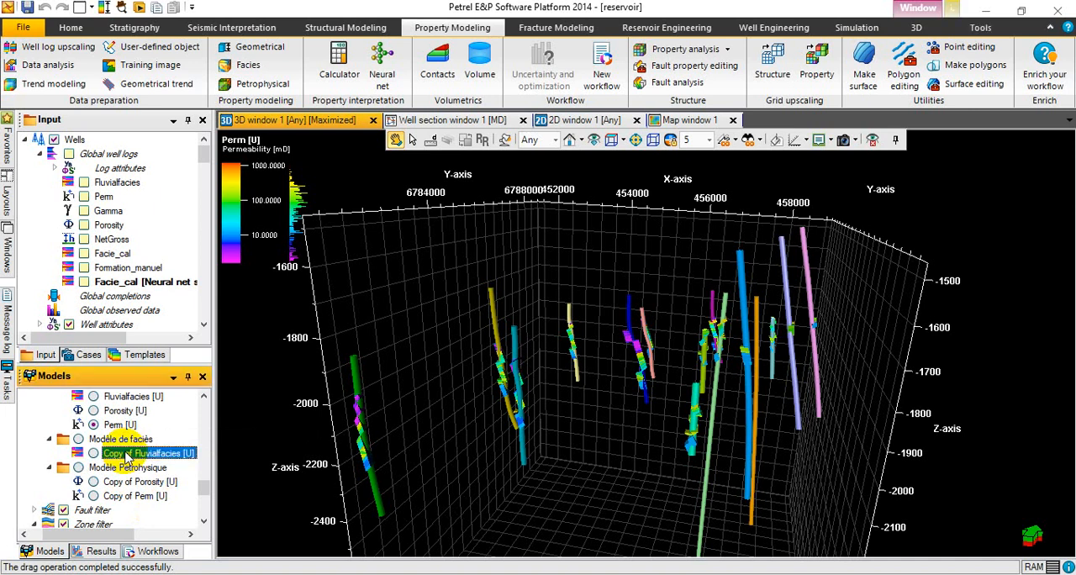
left_click(126, 455)
left_click(126, 453)
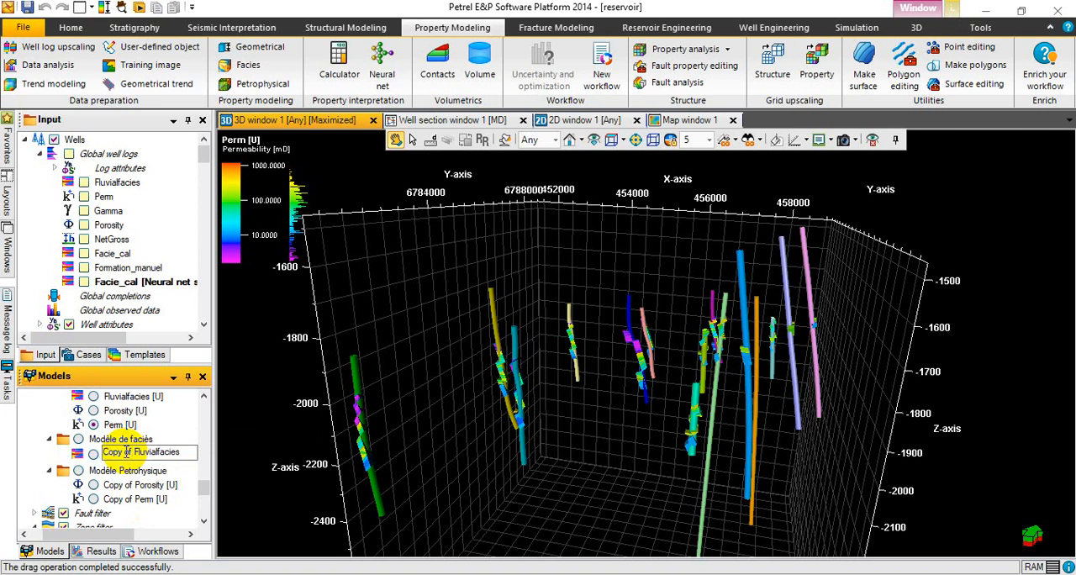
key("BackSpace")
key("BackSpace")
key("BackSpace")
key("BackSpace")
key("BackSpace")
key("BackSpace")
key("BackSpace")
key("BackSpace")
left_click(155, 497)
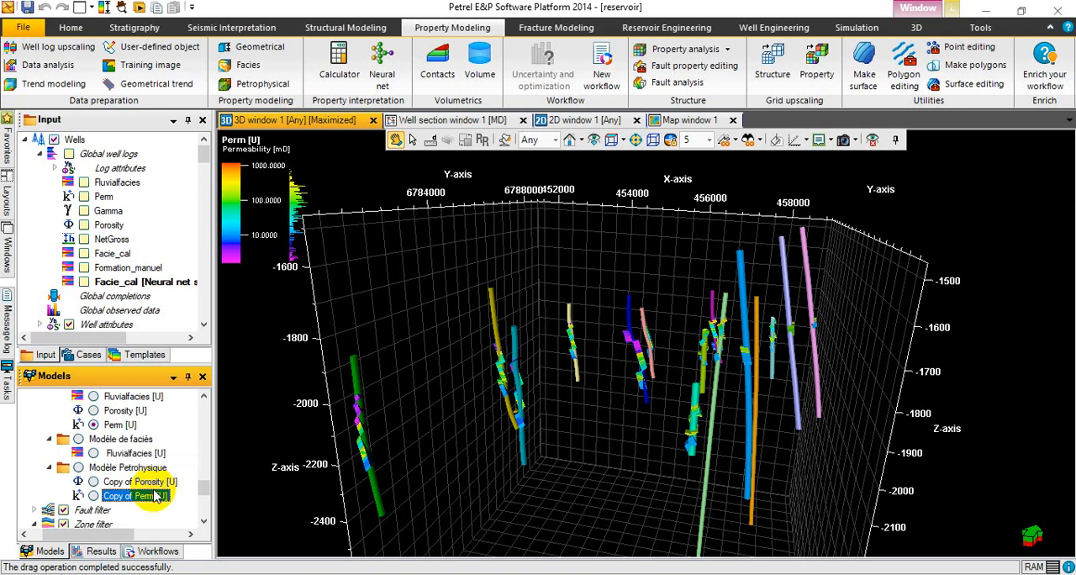
Rename the copied porosity property in the Modèle Petrohysique folder as "Porosity".
left_click(149, 484)
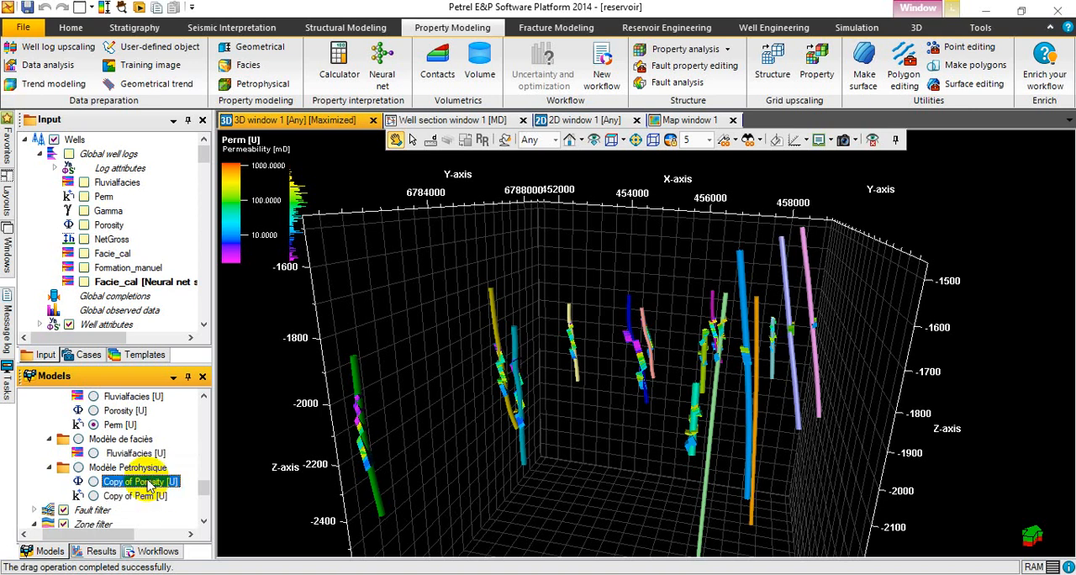
left_click(150, 484)
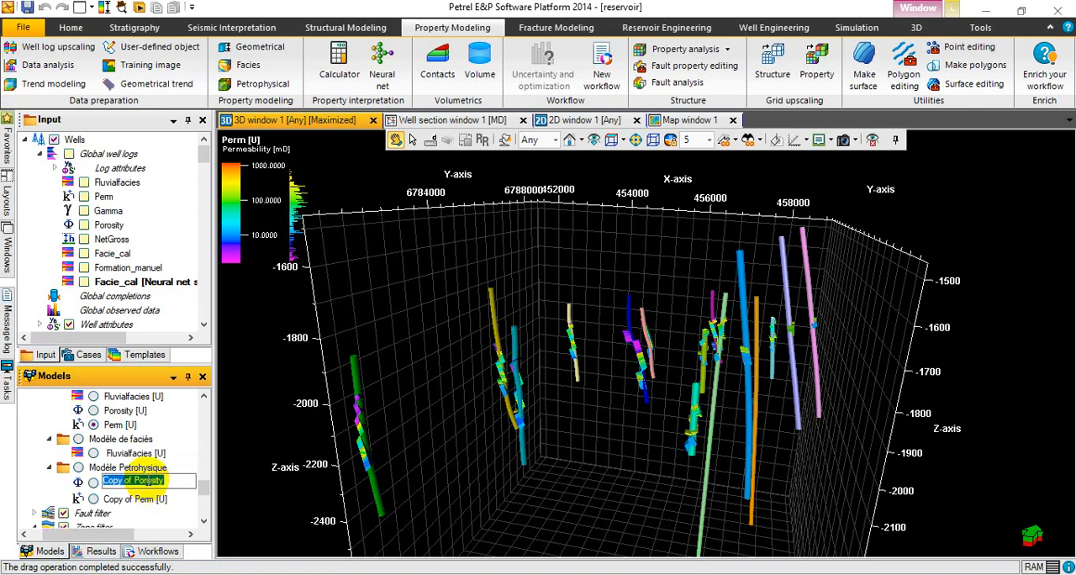
left_click(149, 480)
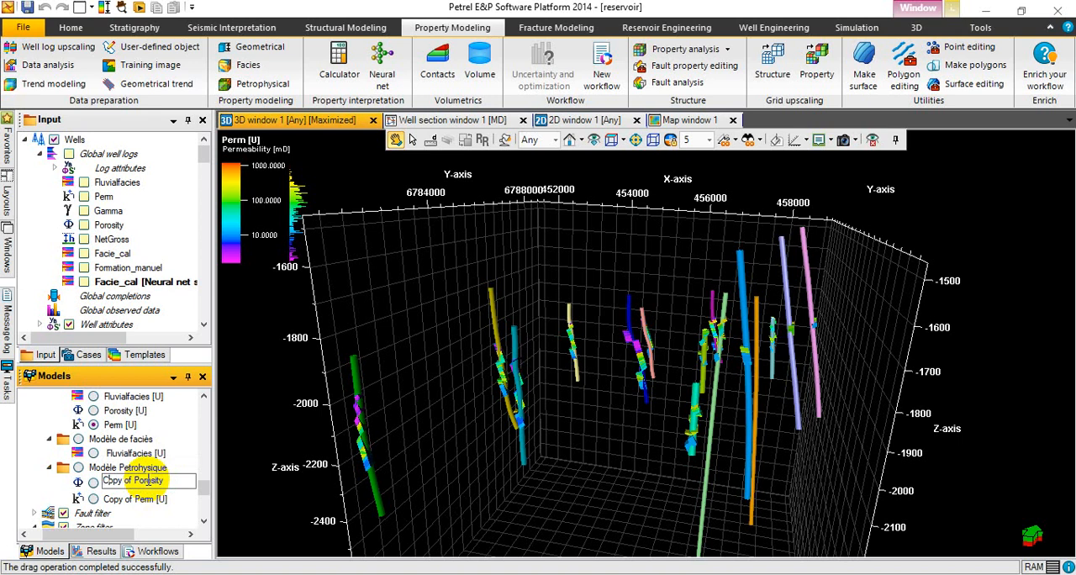
key("BackSpace")
key("BackSpace")
key("BackSpace")
key("BackSpace")
key("BackSpace")
key("BackSpace")
key("BackSpace")
key("BackSpace")
left_click(154, 508)
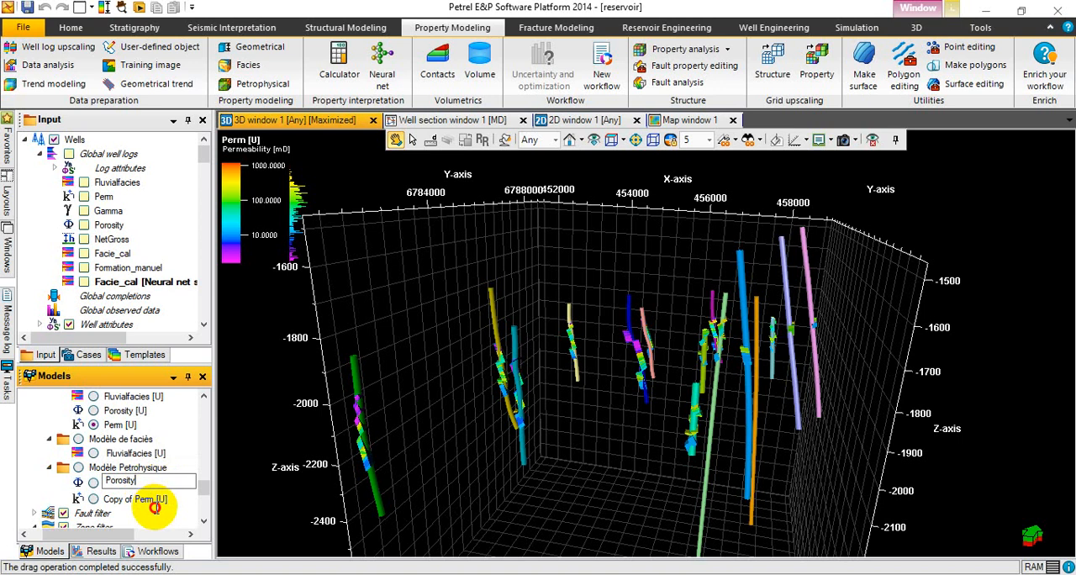
Rename the copied permeability property in the Modèle Petrohysique folder as "Perm".
left_click(155, 498)
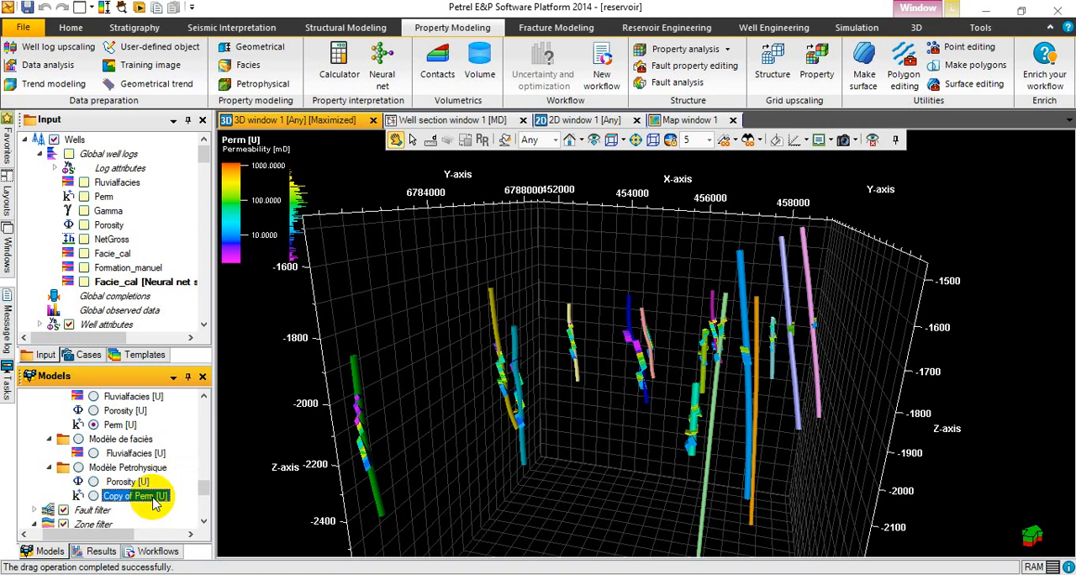
left_click(153, 498)
left_click(154, 496)
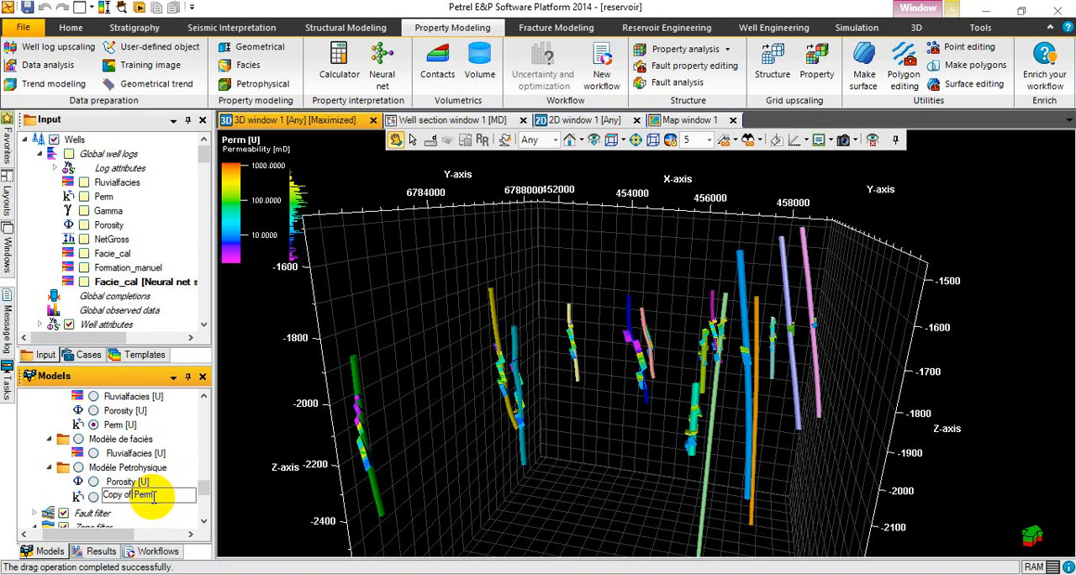
key("BackSpace")
key("BackSpace")
key("BackSpace")
key("BackSpace")
key("BackSpace")
key("Return")
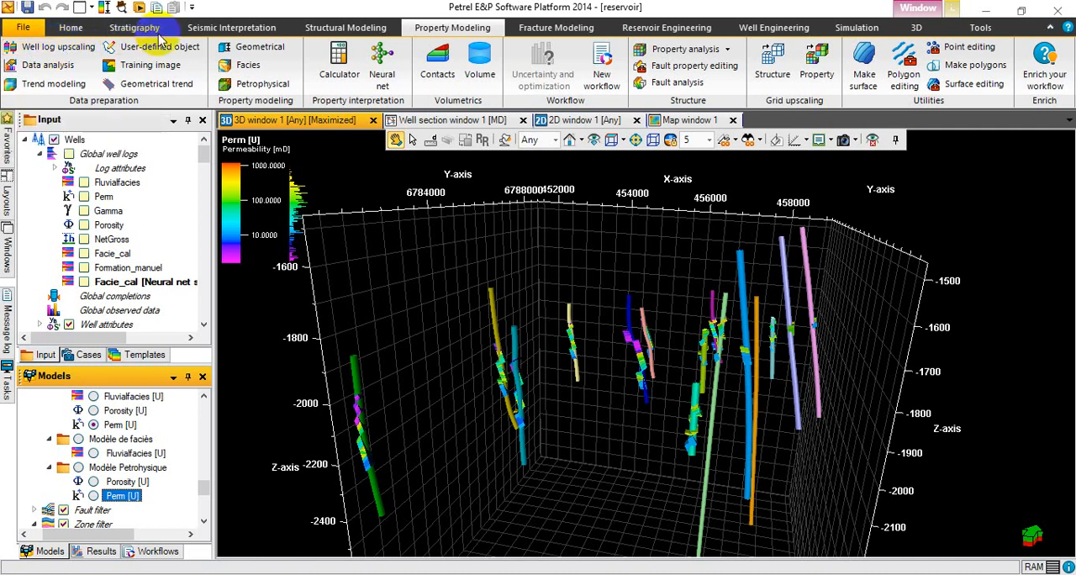
Open Facies modeling and look through the property templates offered for creating a new property.
left_click(256, 66)
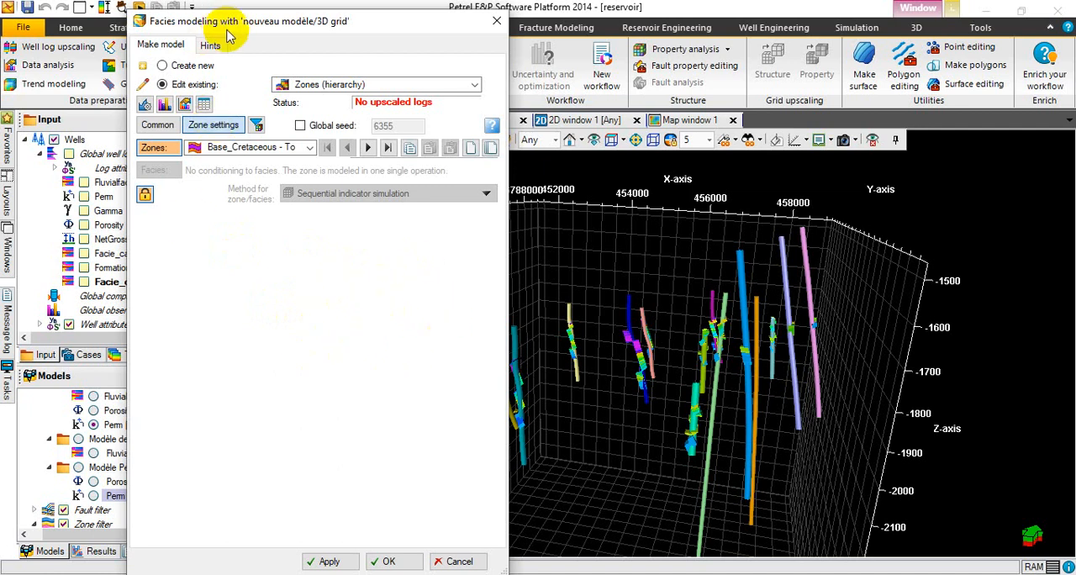
left_click(162, 65)
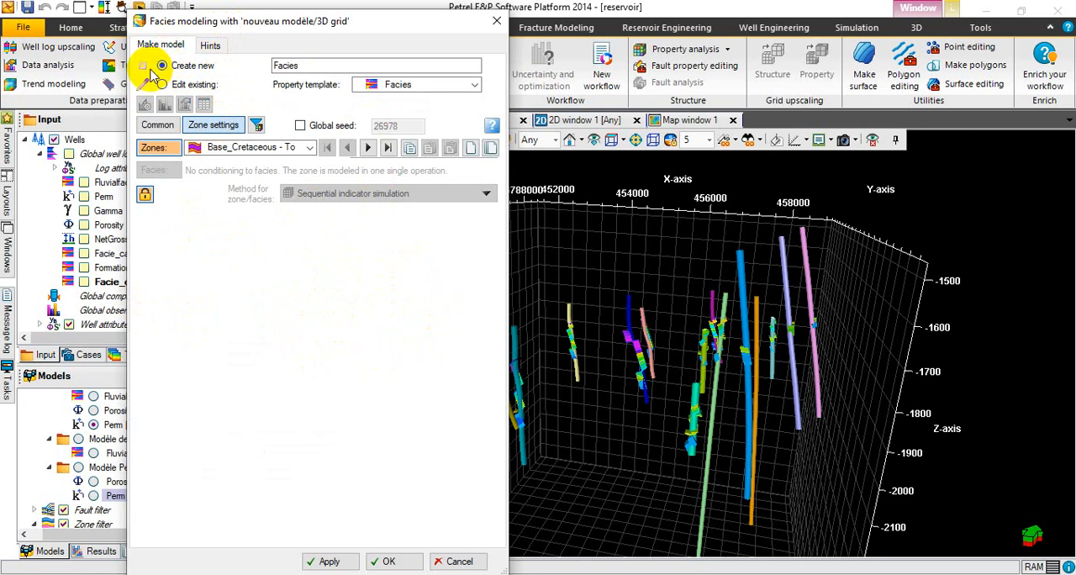
left_click(317, 66)
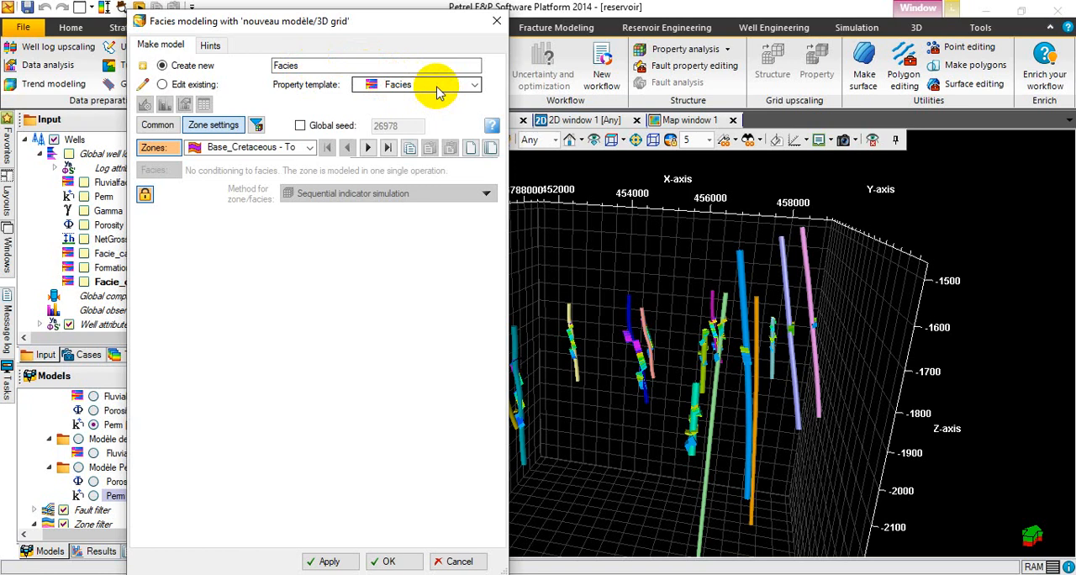
left_click(454, 84)
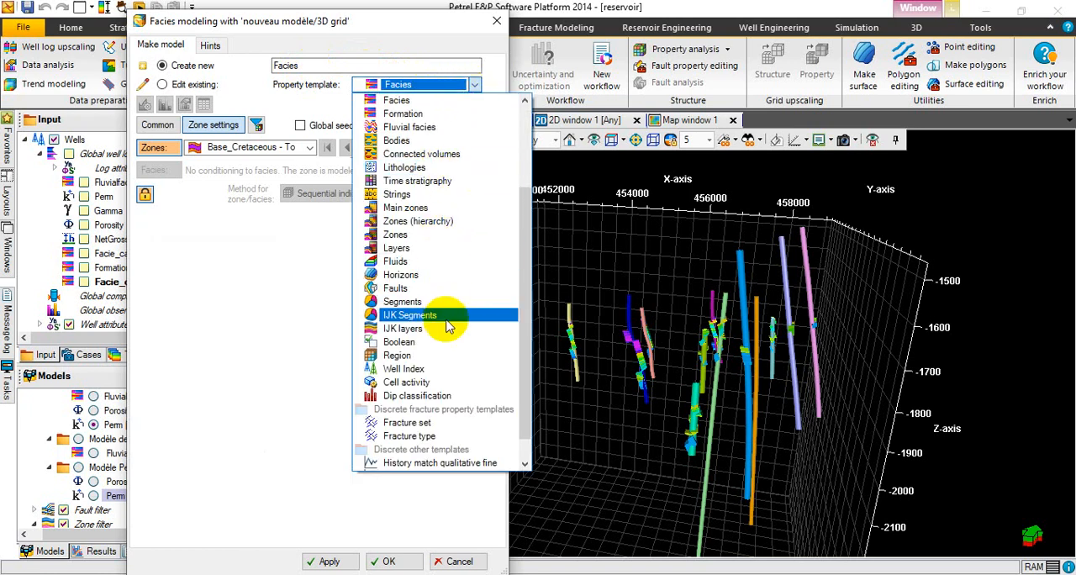
left_click(277, 100)
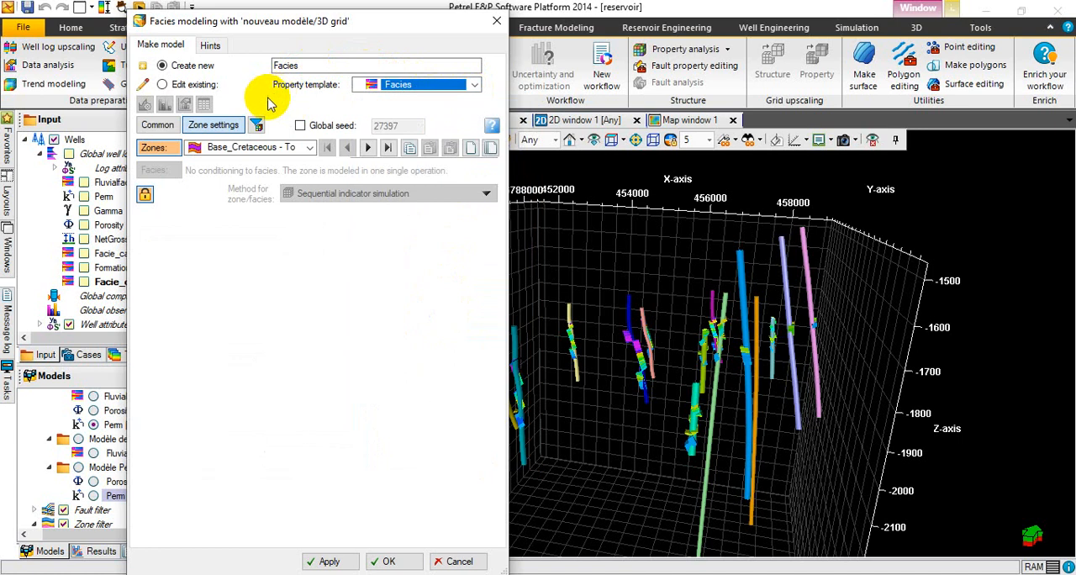
Set Facies modeling to edit the existing Fluvialfacies [U] from the Modèle de faciès folder, and lock the Base_Cretaceous - Top_Tarbert zone.
left_click(162, 85)
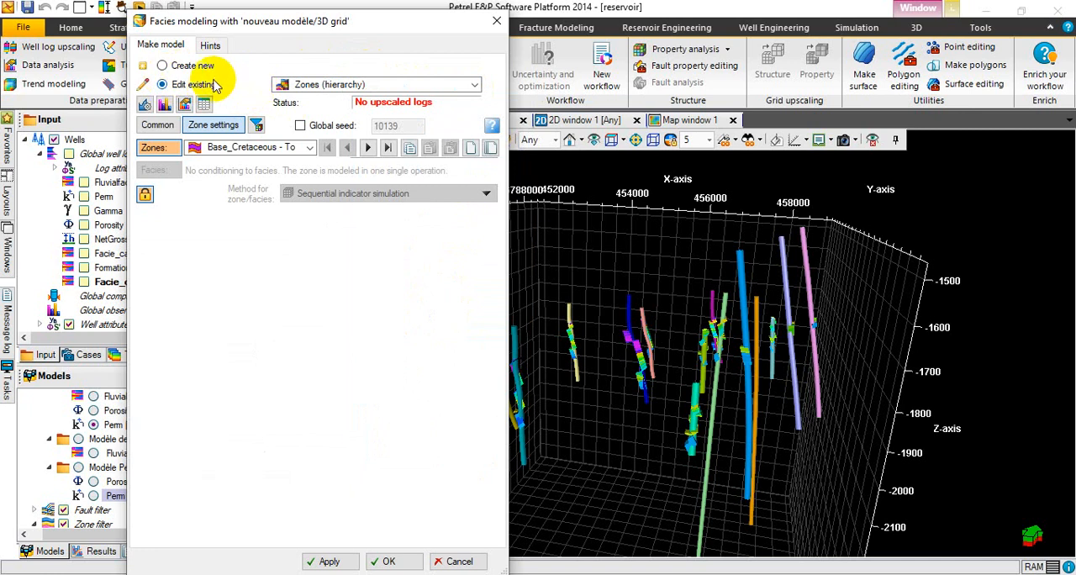
left_click(385, 87)
left_click(474, 84)
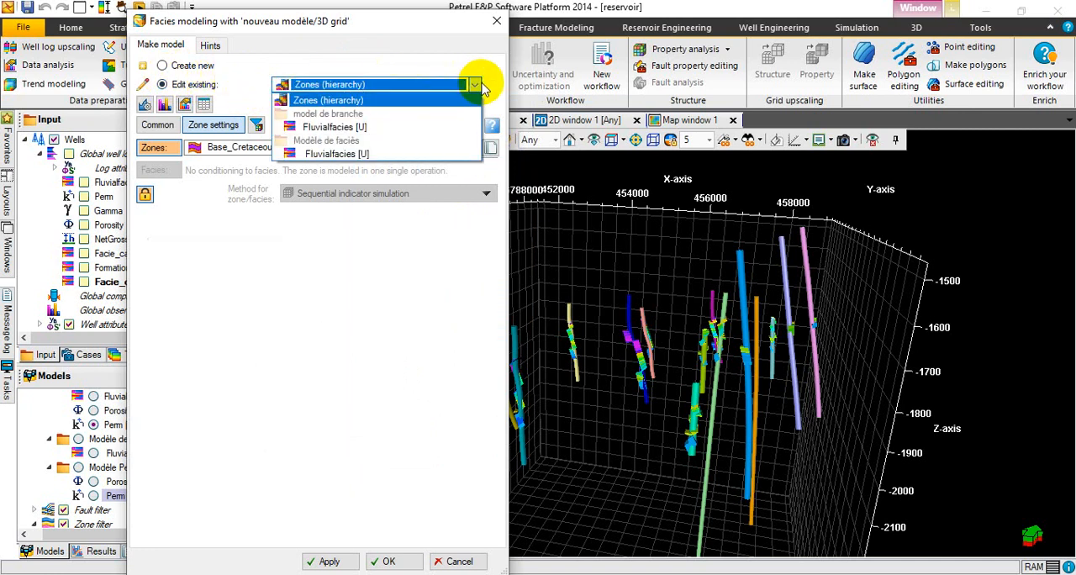
left_click(385, 84)
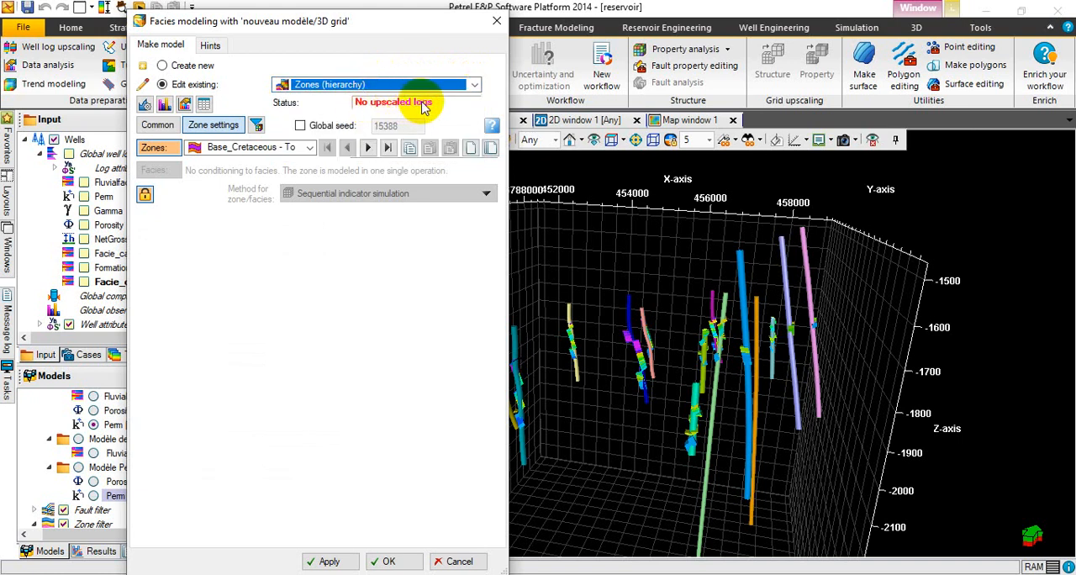
left_click(474, 85)
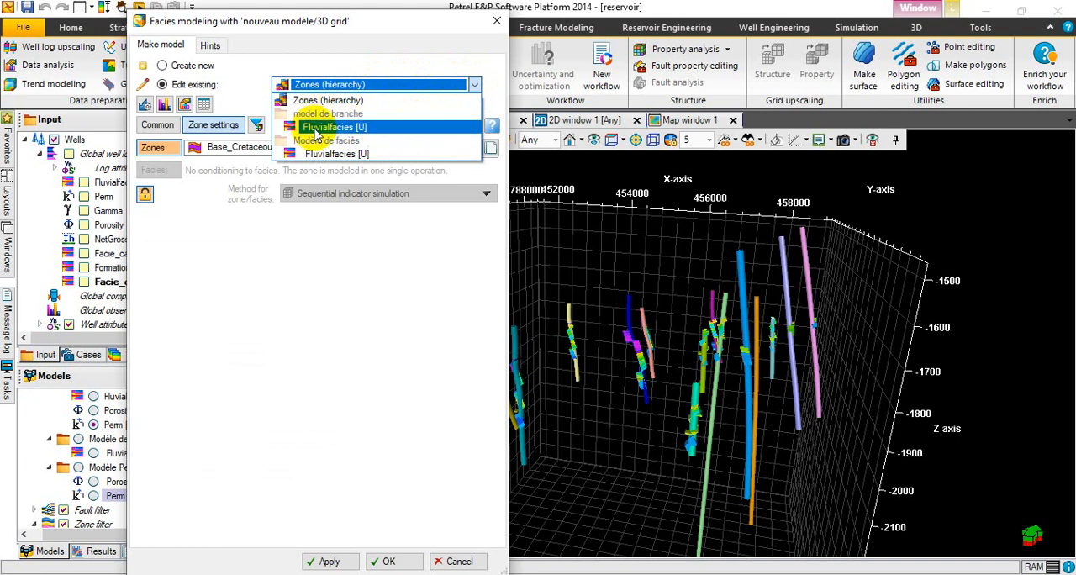
left_click(400, 156)
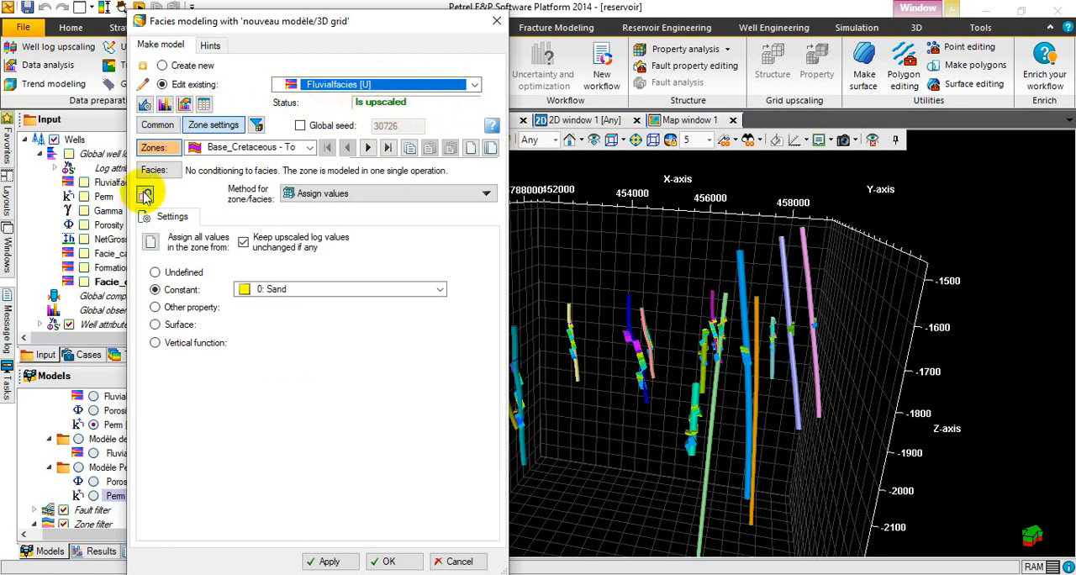
left_click(145, 195)
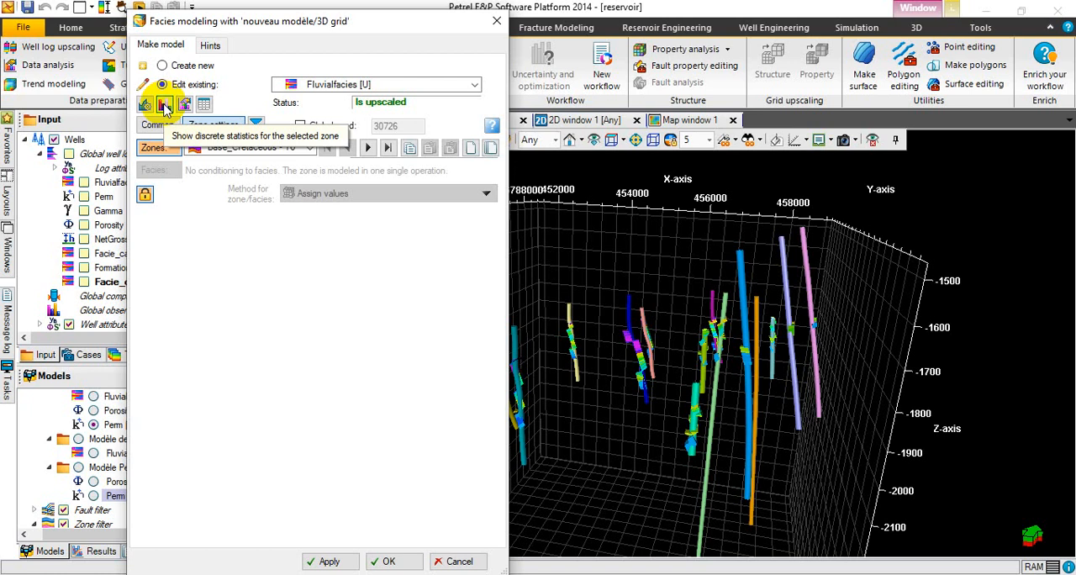
Examine the discrete statistics of Fluvialfacies [U] for the Base_Cretaceous - Top_Tarbert zone and the Facies template's colour settings, closing both.
left_click(165, 106)
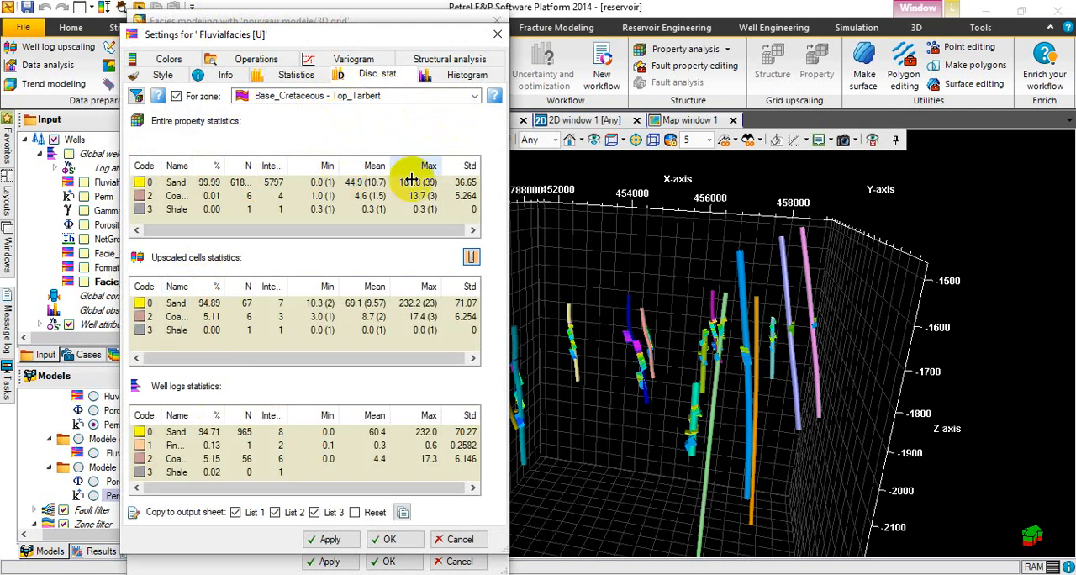
left_click(493, 41)
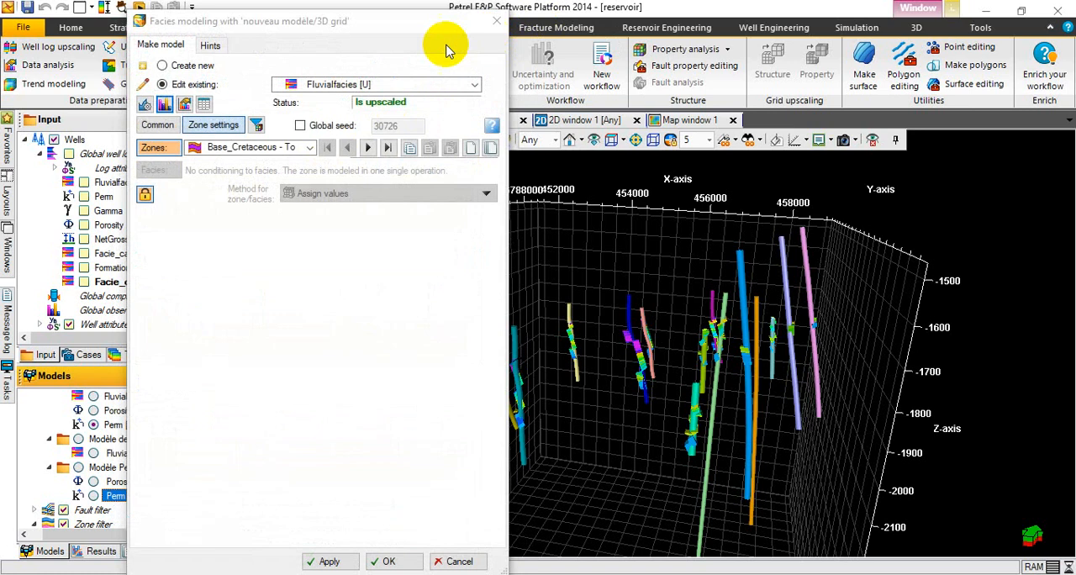
left_click(145, 104)
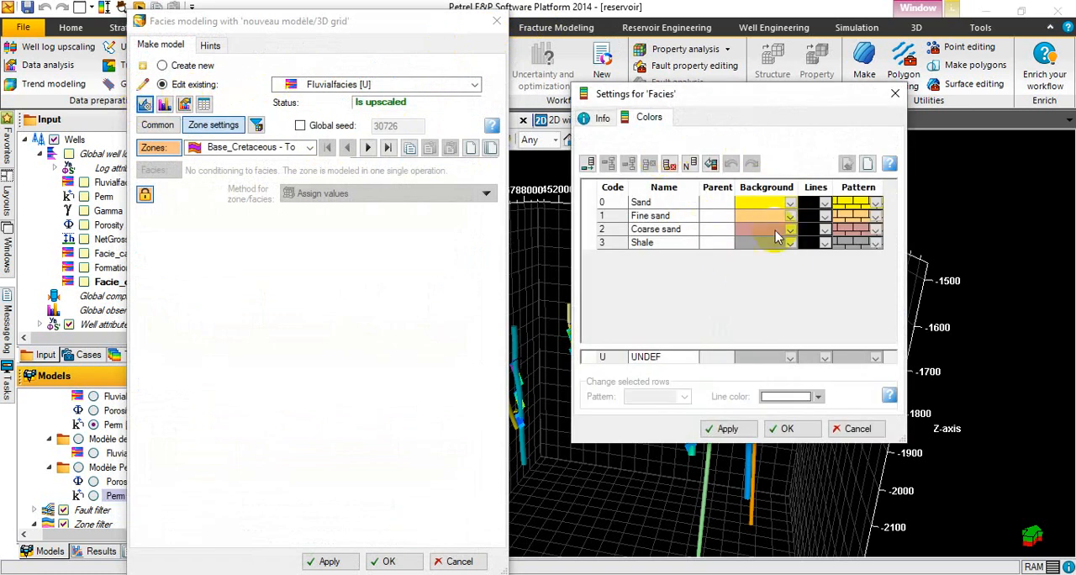
left_click(893, 94)
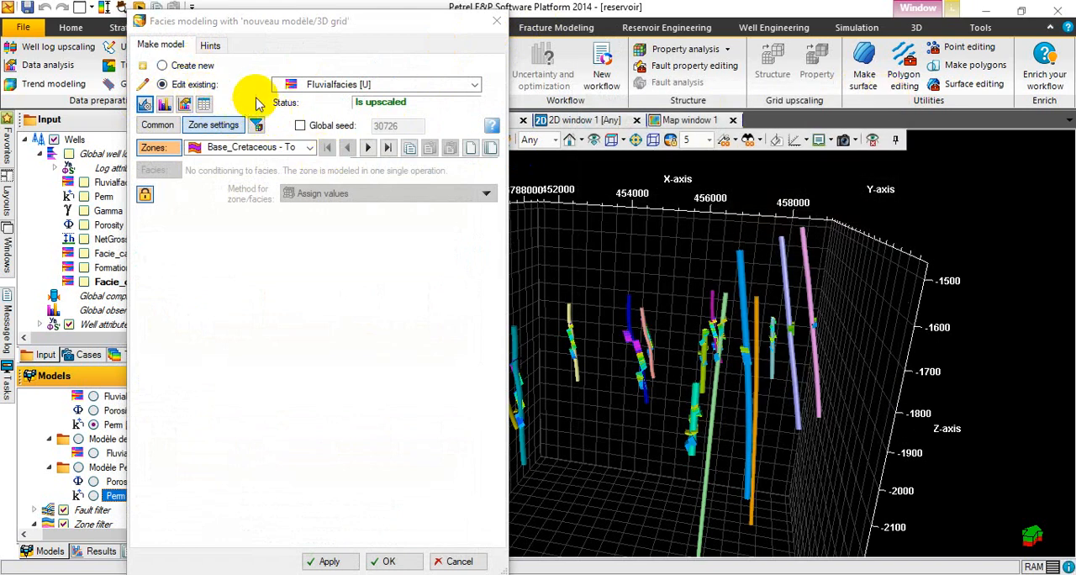
Review the common settings for all zones, try enabling multiple realizations and disable them again, and return to the zone settings.
left_click(160, 125)
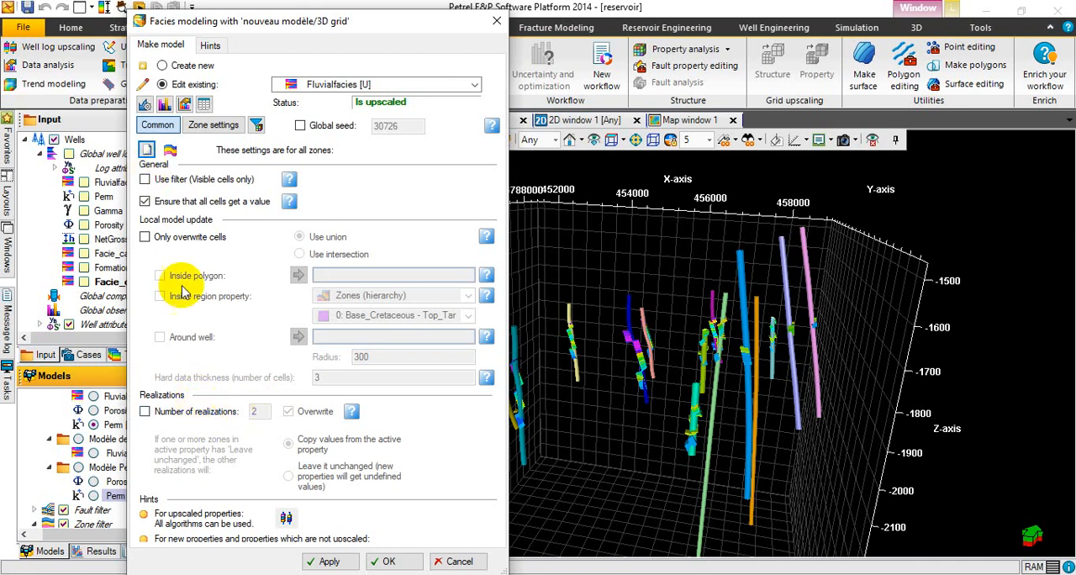
left_click(146, 412)
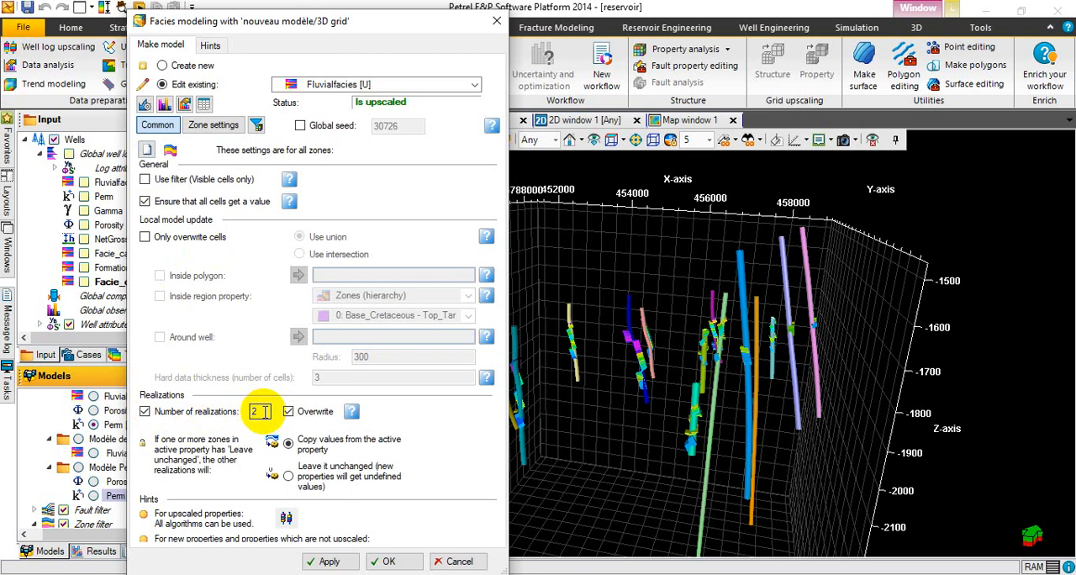
left_click(146, 412)
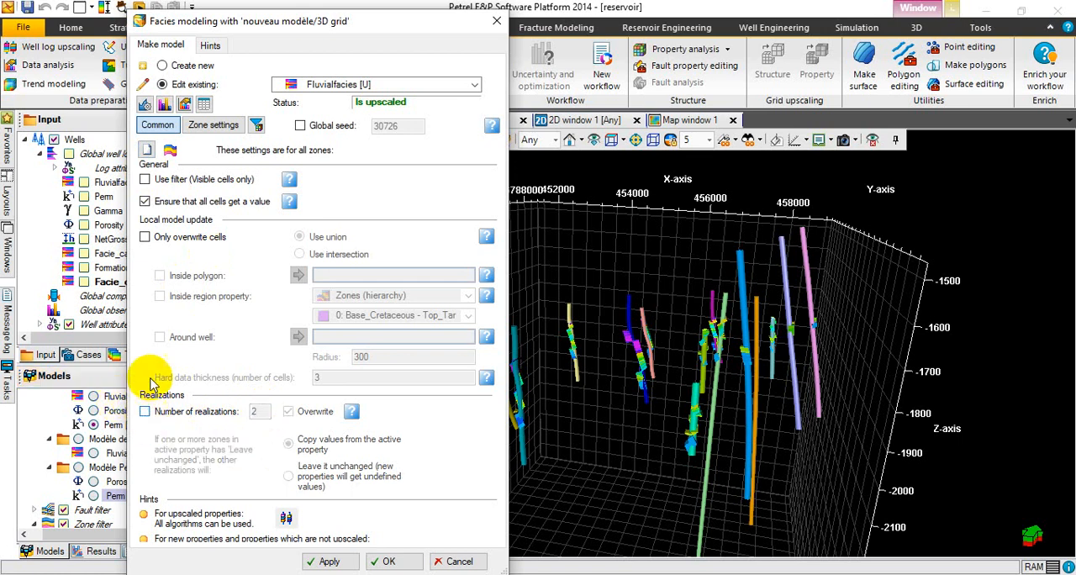
left_click(223, 125)
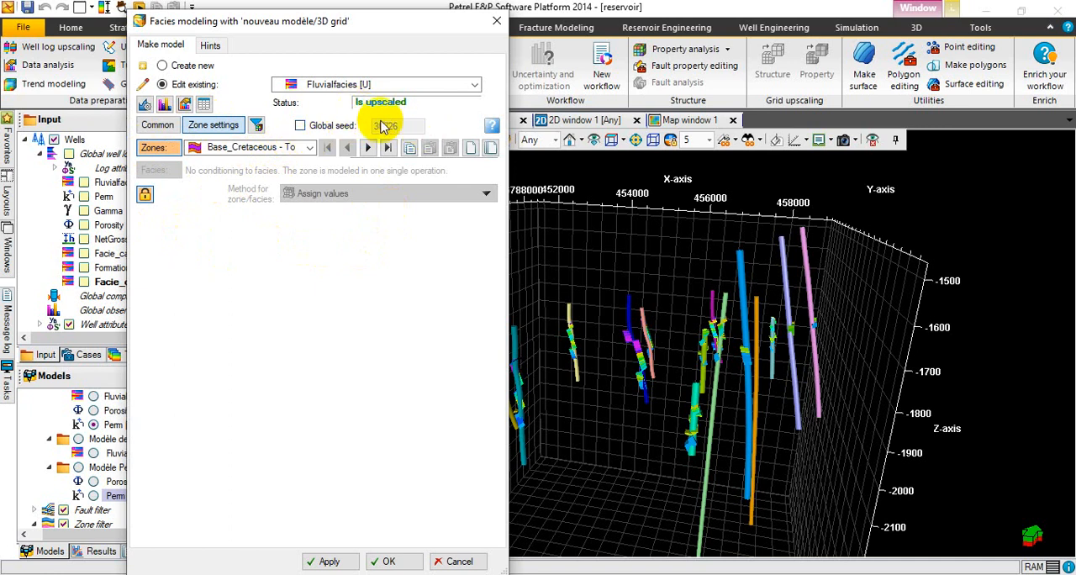
Try using the same settings for all zones and return to individual settings per zone.
left_click(169, 152)
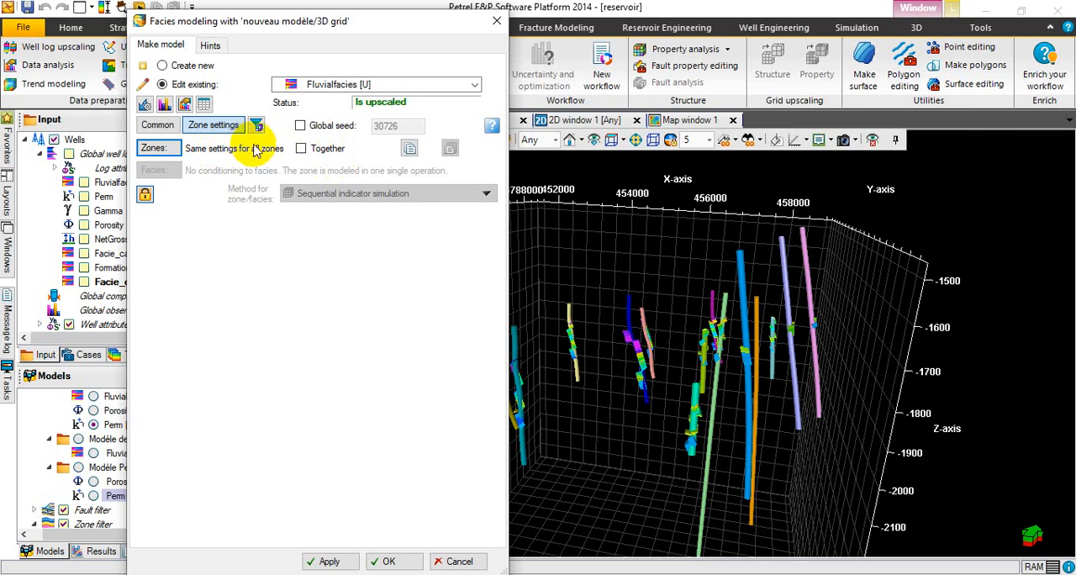
left_click(322, 552)
left_click(382, 413)
left_click(333, 269)
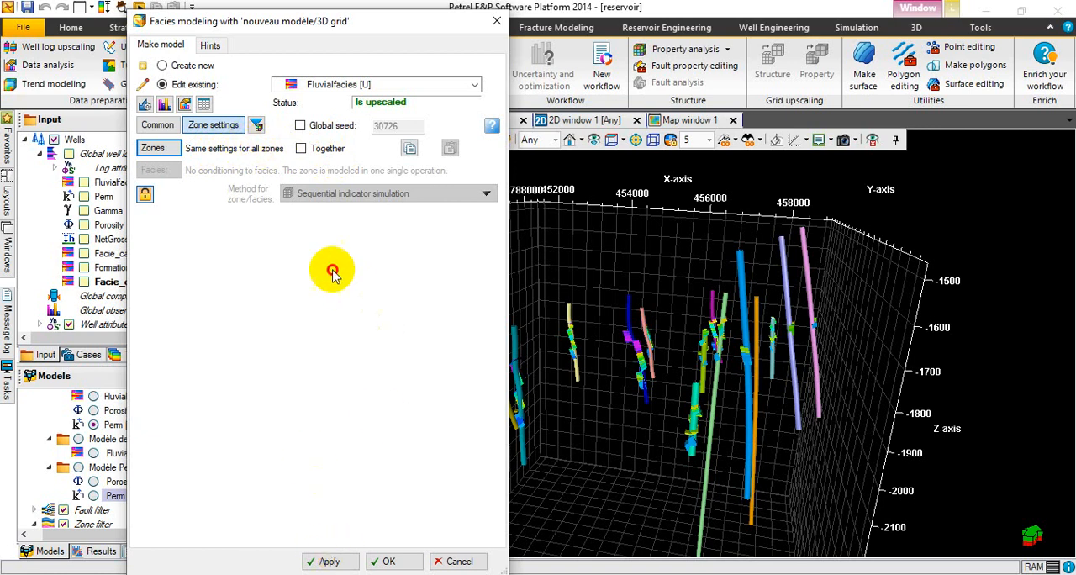
left_click(316, 290)
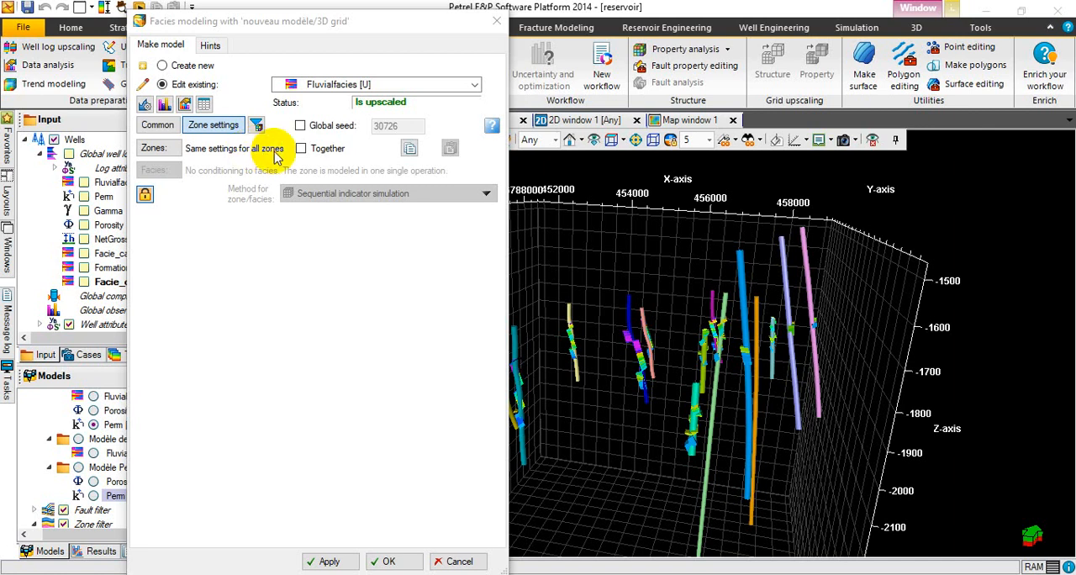
left_click(154, 148)
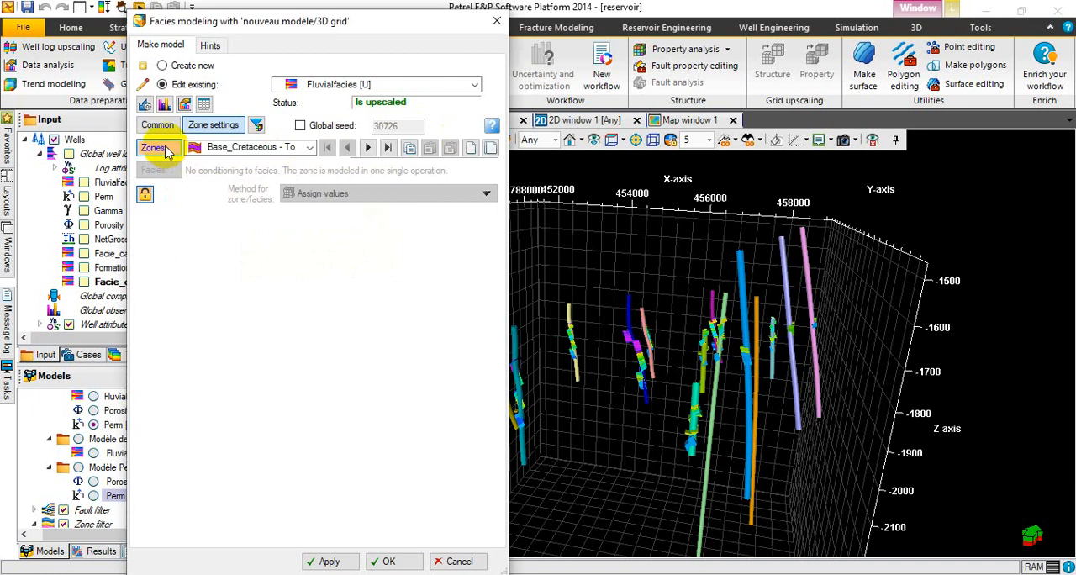
Choose the Base_Cretaceous - Top_Tarbert zone and unlock it for facies modeling.
left_click(310, 149)
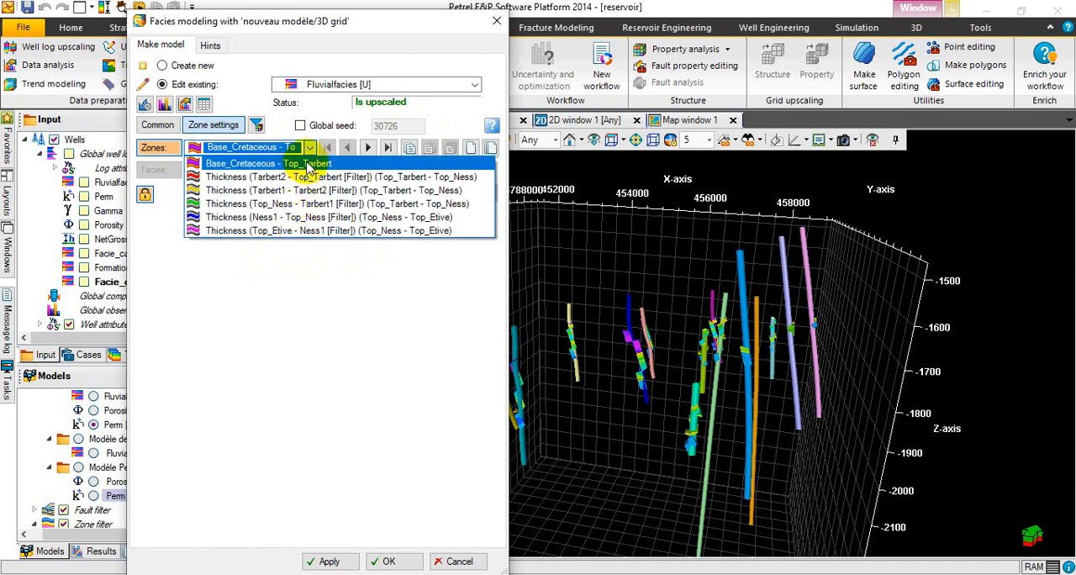
left_click(308, 164)
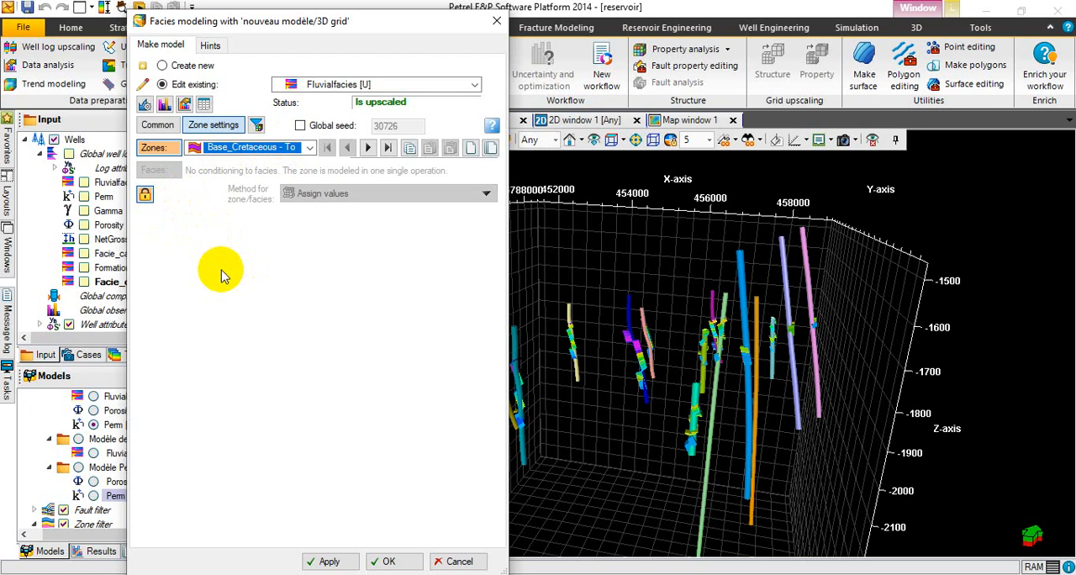
left_click_drag(306, 255, 344, 258)
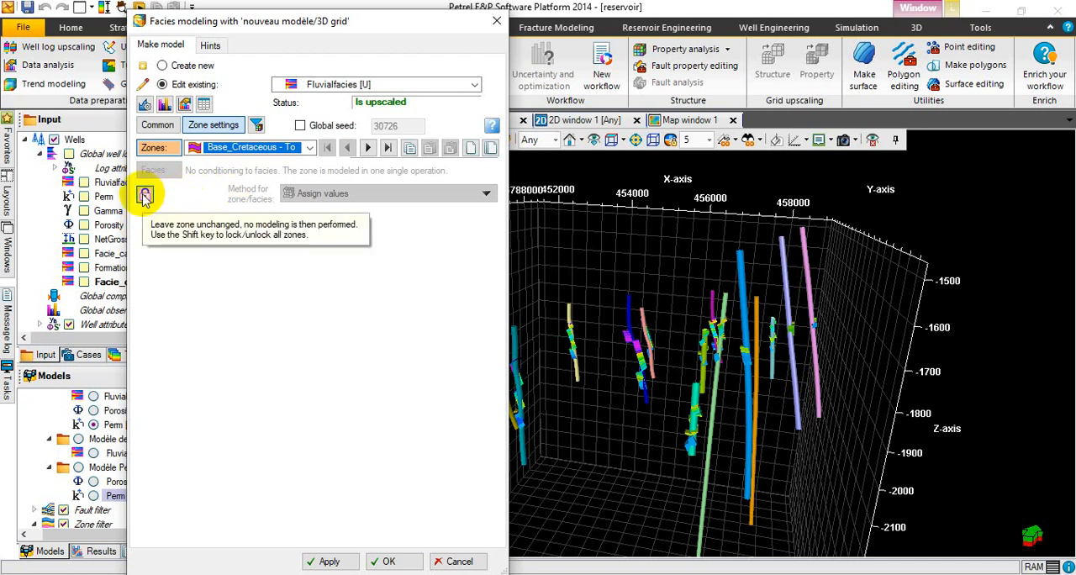
left_click(146, 197)
left_click(146, 195)
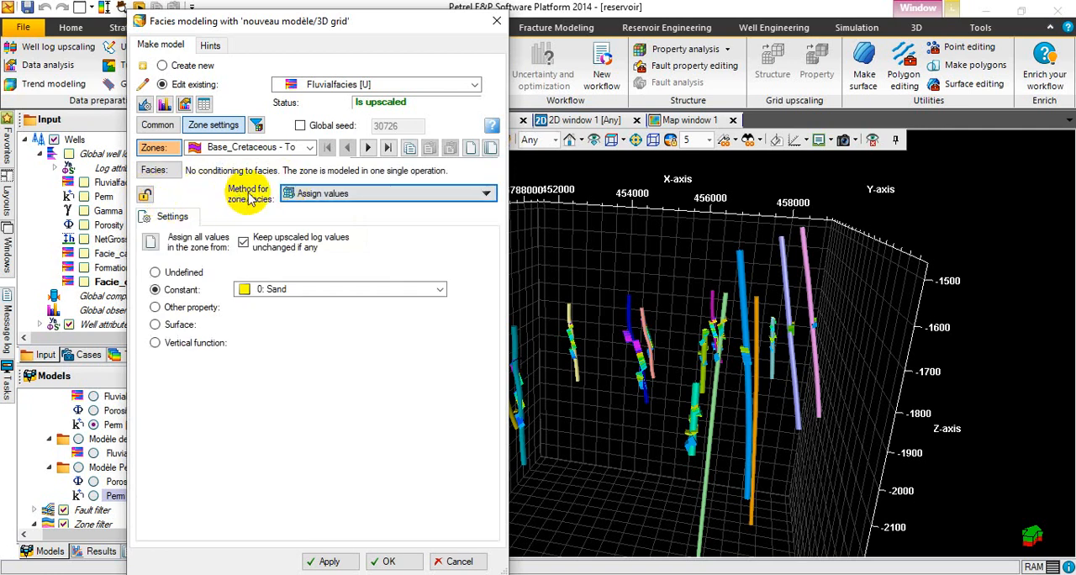
Look through the facies modeling methods and the Assign values sources: undefined, constant, other property, surface and vertical function.
left_click(350, 195)
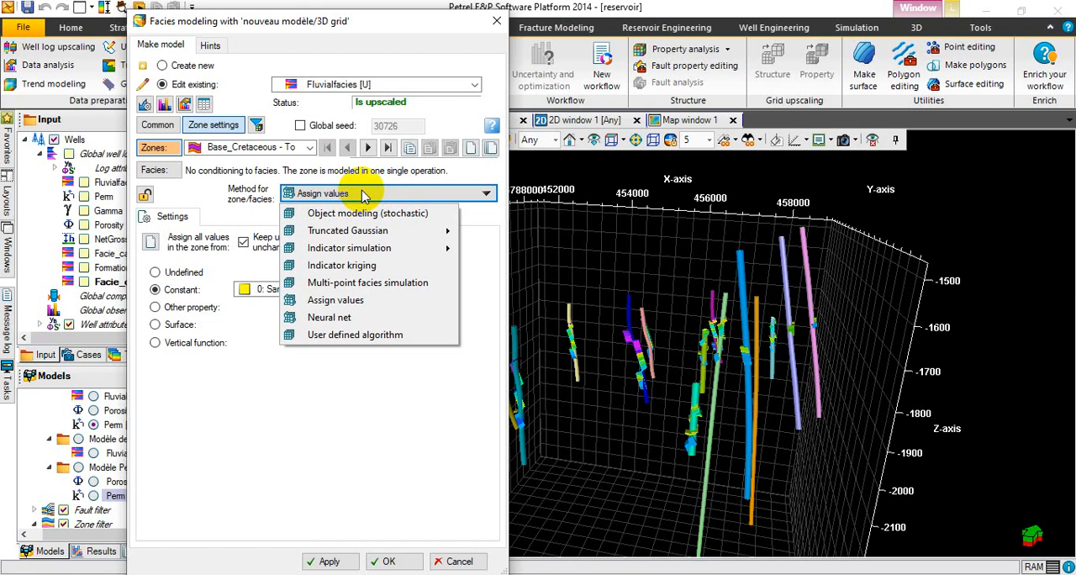
left_click(459, 362)
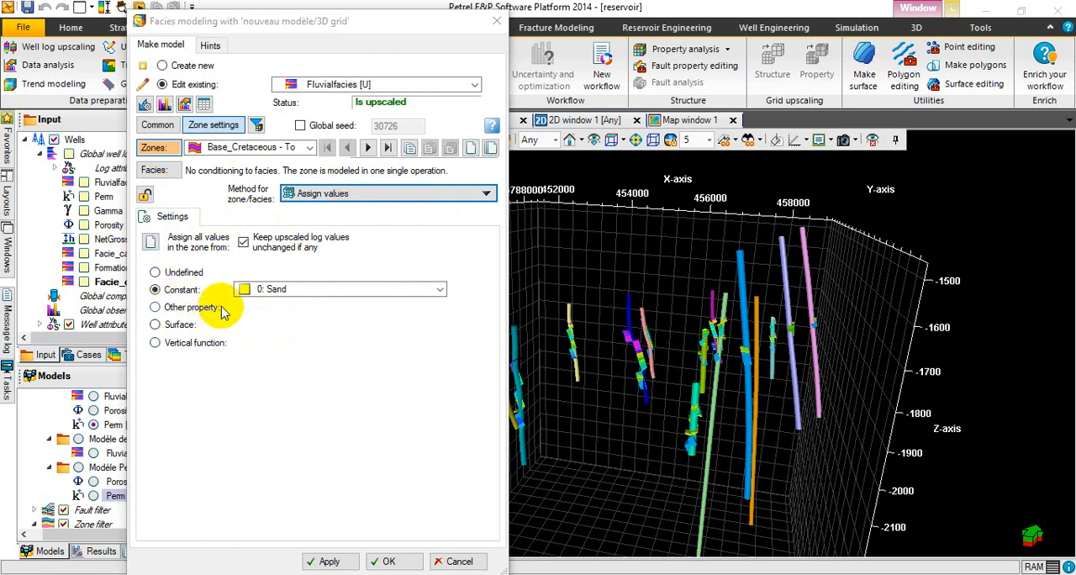
left_click(155, 274)
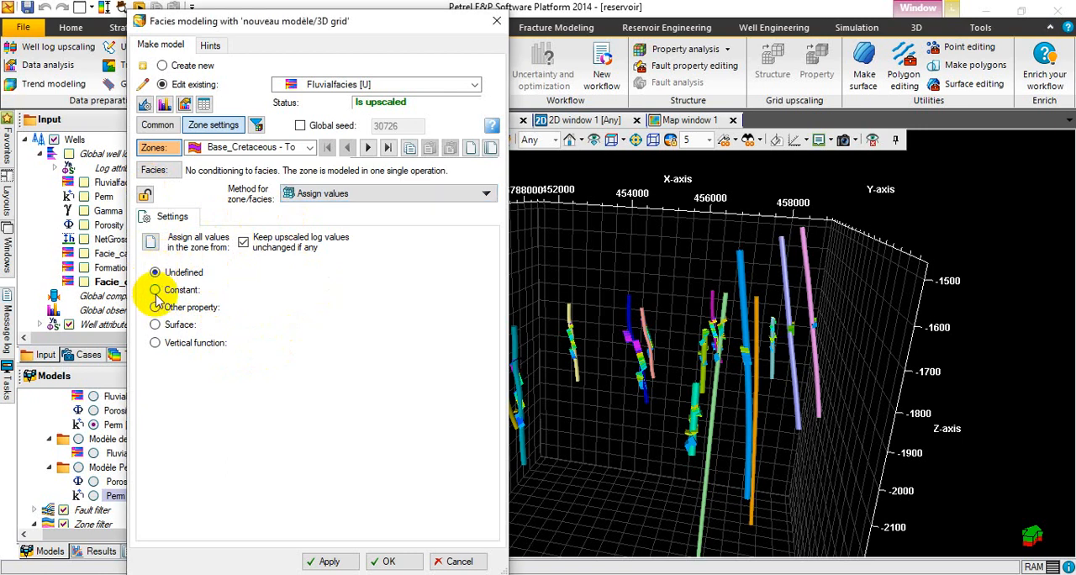
left_click(157, 291)
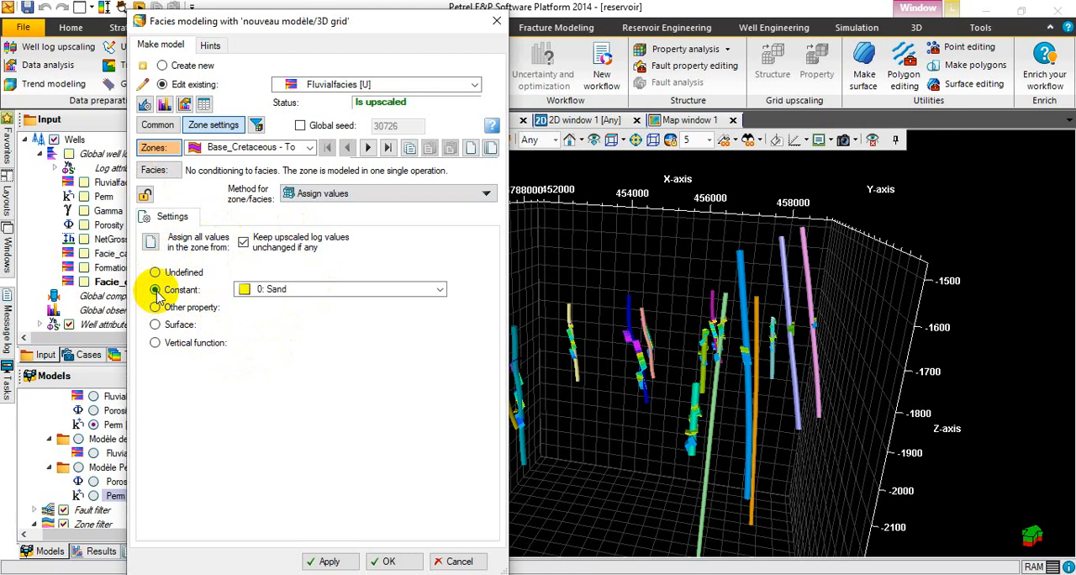
left_click(156, 307)
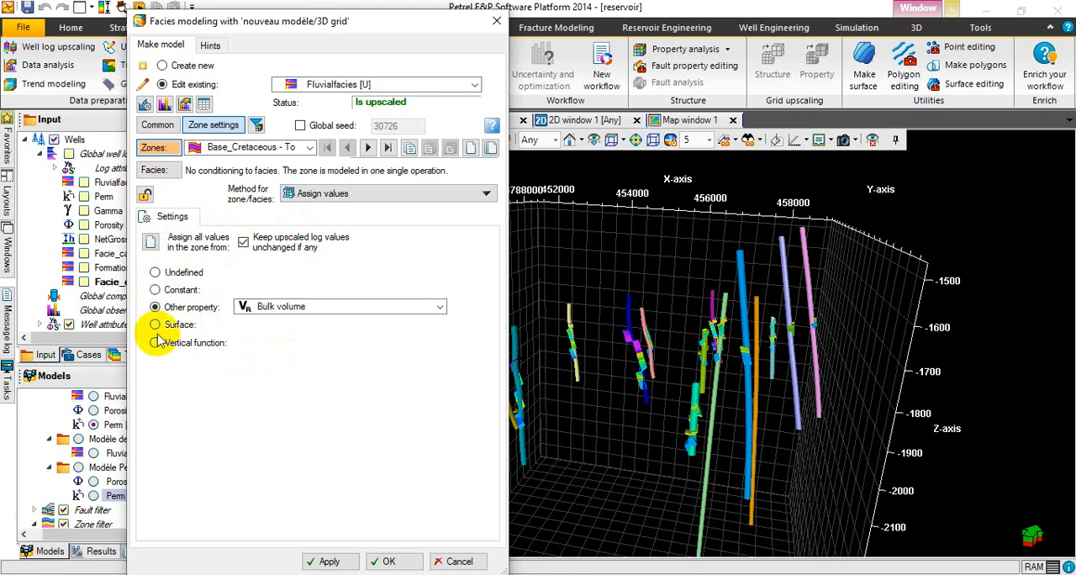
left_click(155, 326)
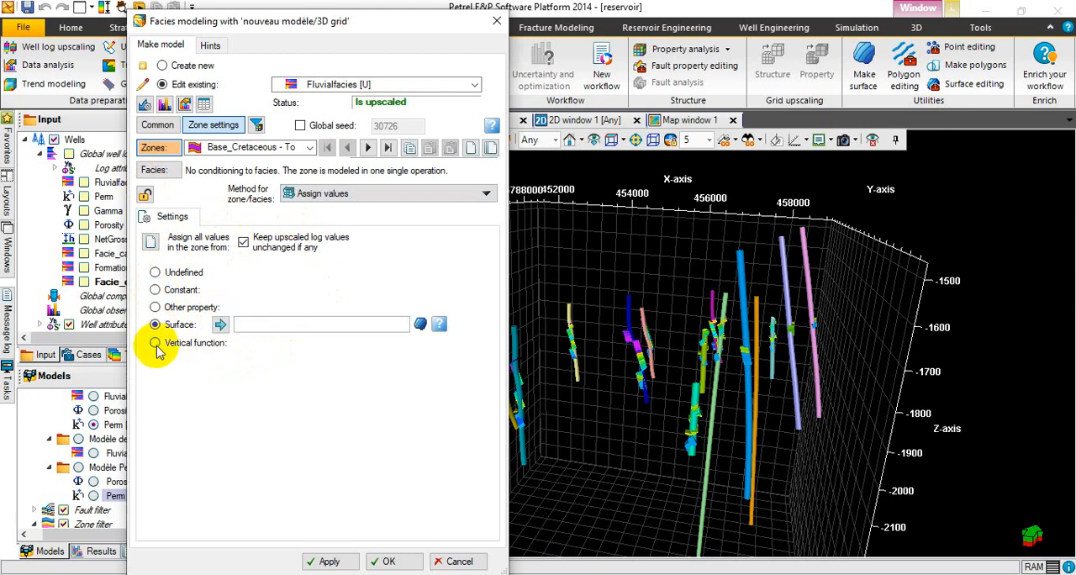
left_click(156, 343)
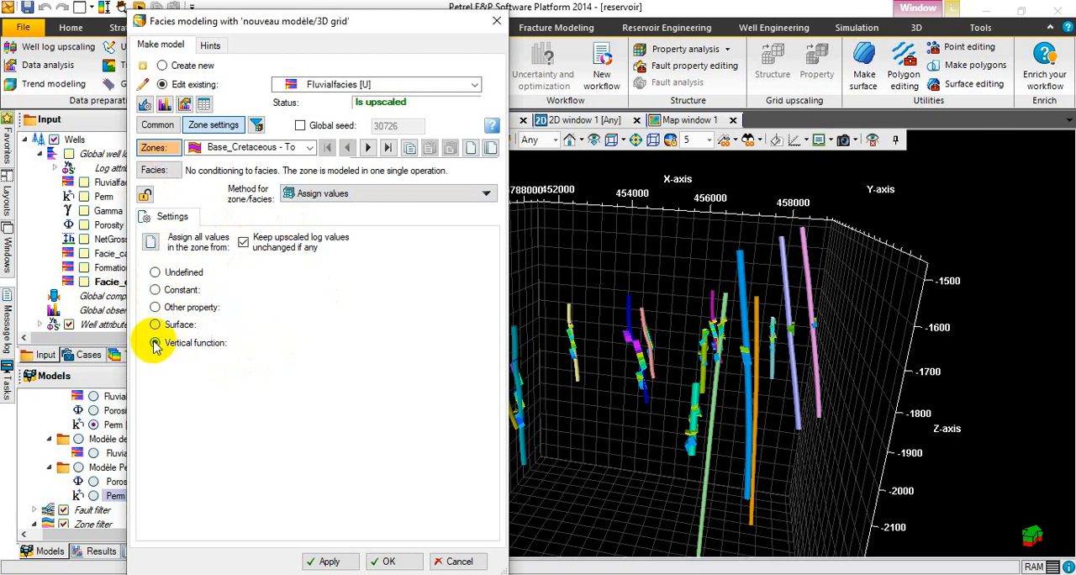
Assign the constant facies 0: Sand to the Base_Cretaceous - Top_Tarbert zone, run the modeling and close the dialog.
left_click(156, 290)
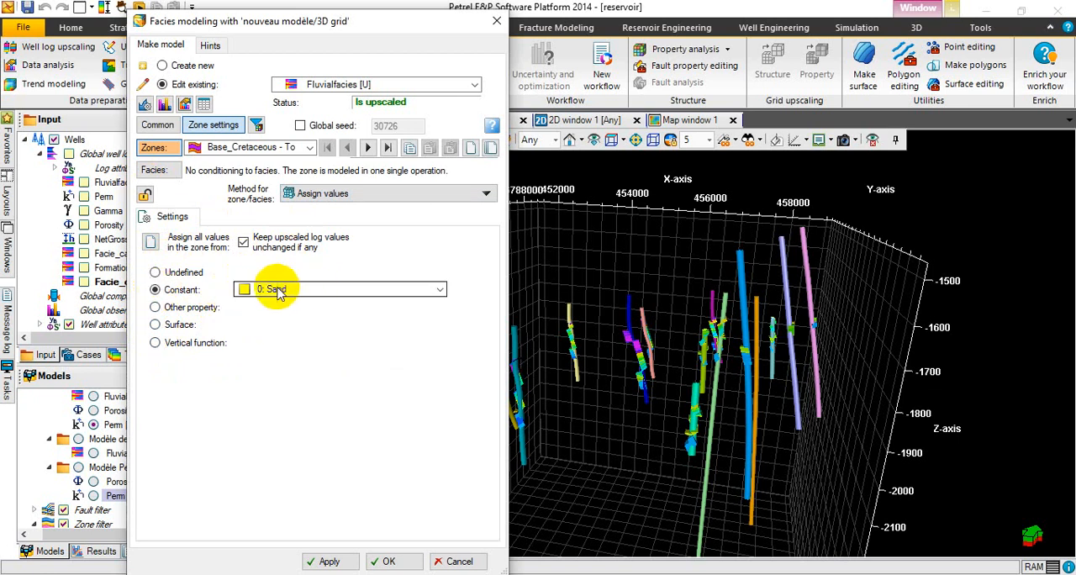
left_click(404, 296)
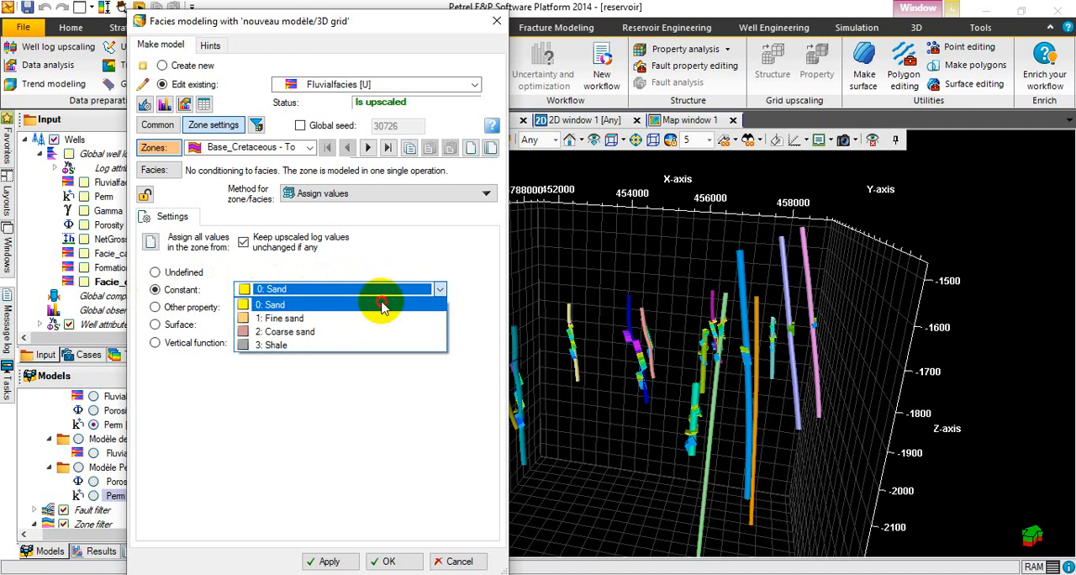
left_click(378, 304)
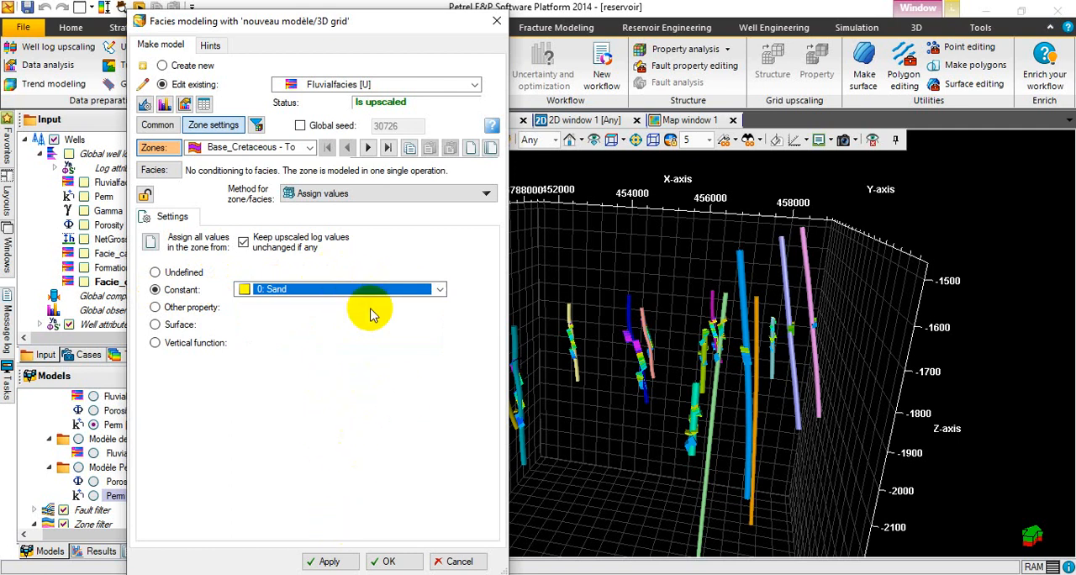
left_click(331, 563)
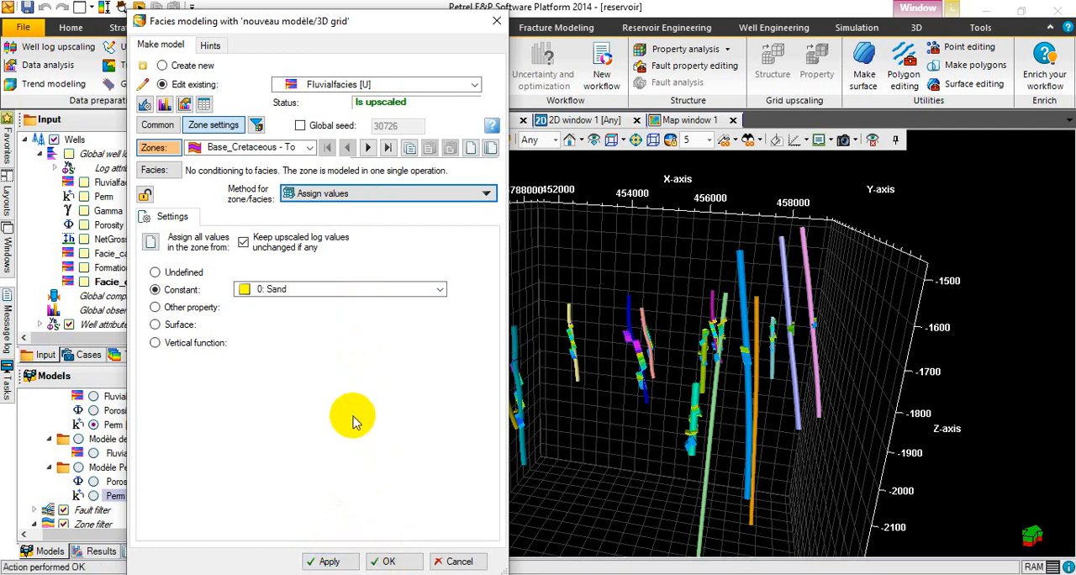
left_click(390, 563)
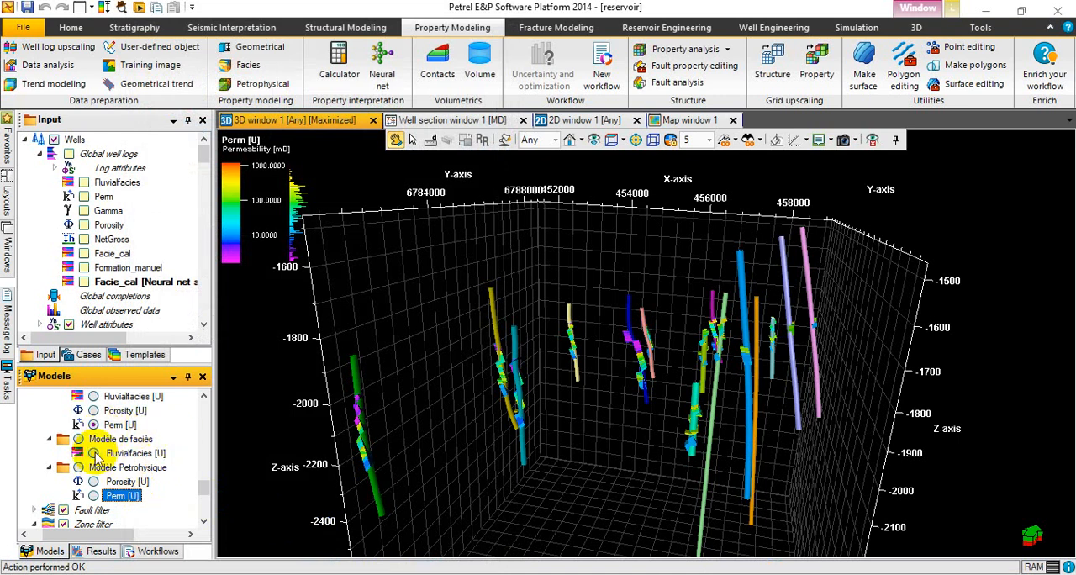
Display Fluvialfacies [U] from the Modèle de faciès folder in 3D and inspect the modeled zone from above and below.
left_click(93, 453)
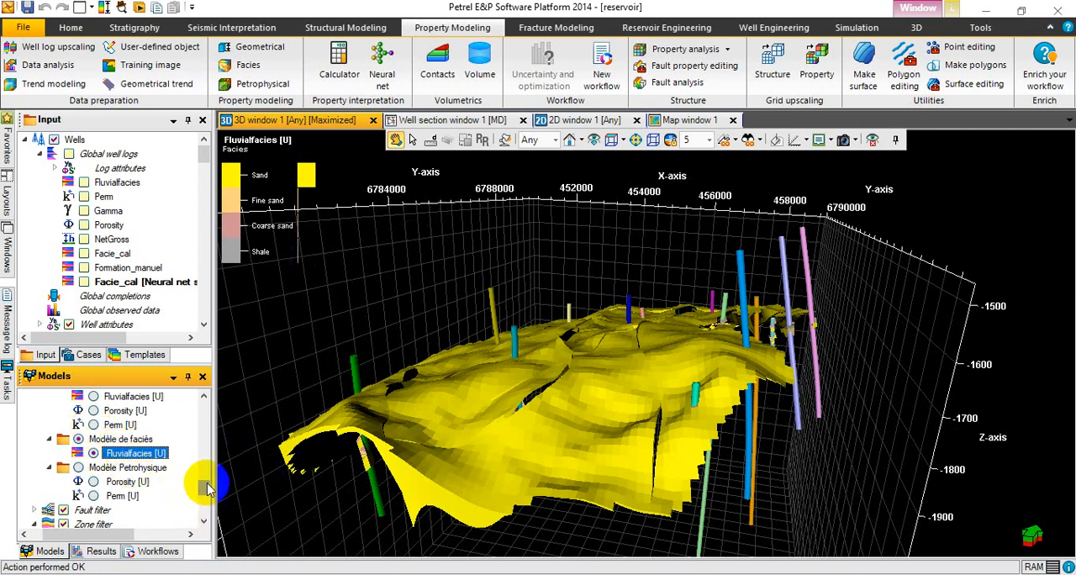
left_click_drag(207, 486, 206, 483)
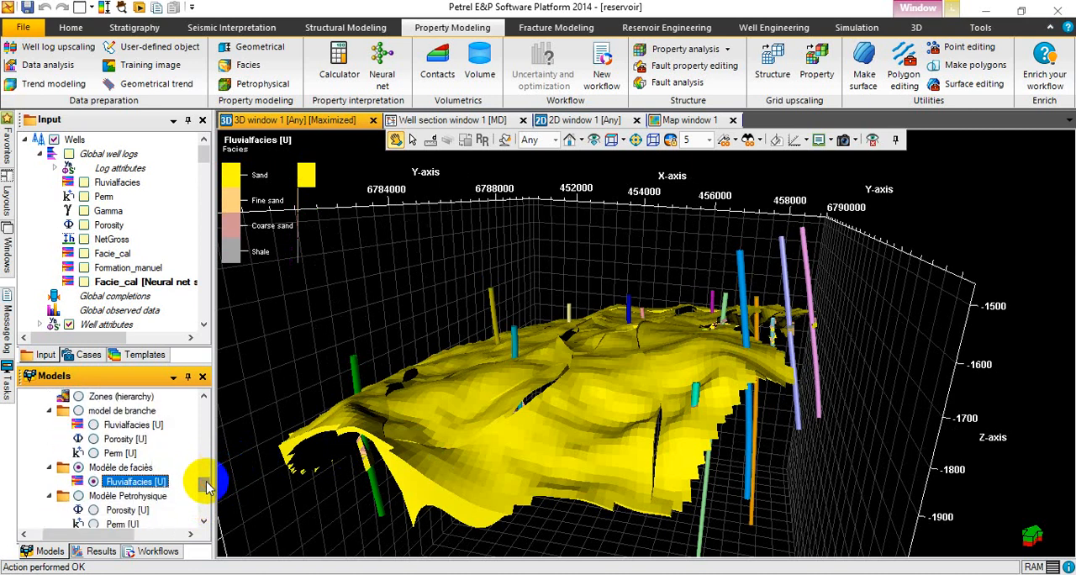
left_click_drag(474, 442, 666, 415)
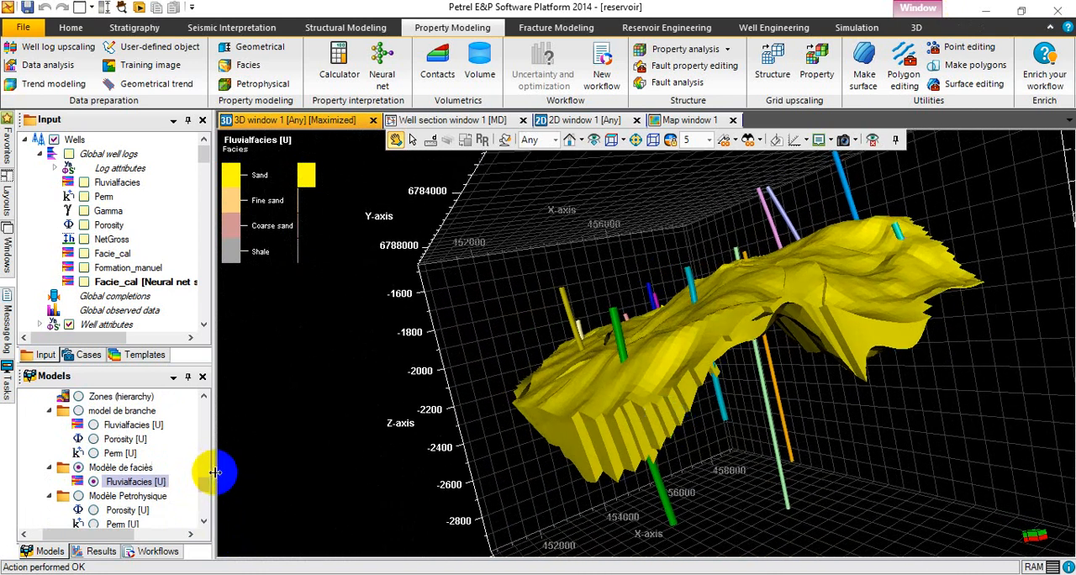
mouse_move(204, 485)
left_mouse_down()
mouse_move(208, 508)
mouse_move(206, 492)
left_mouse_up()
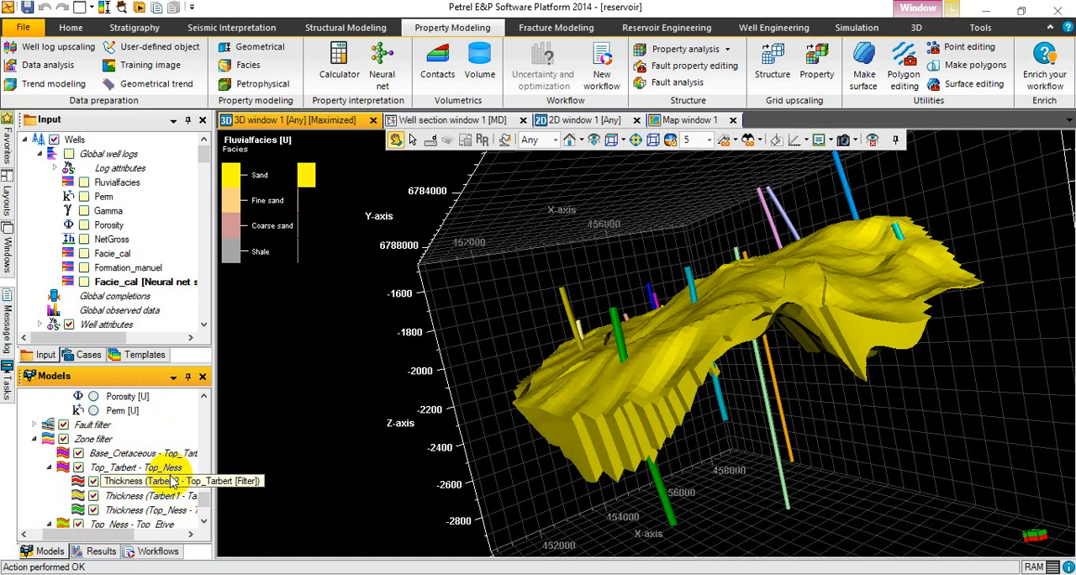
left_click_drag(711, 431, 621, 406)
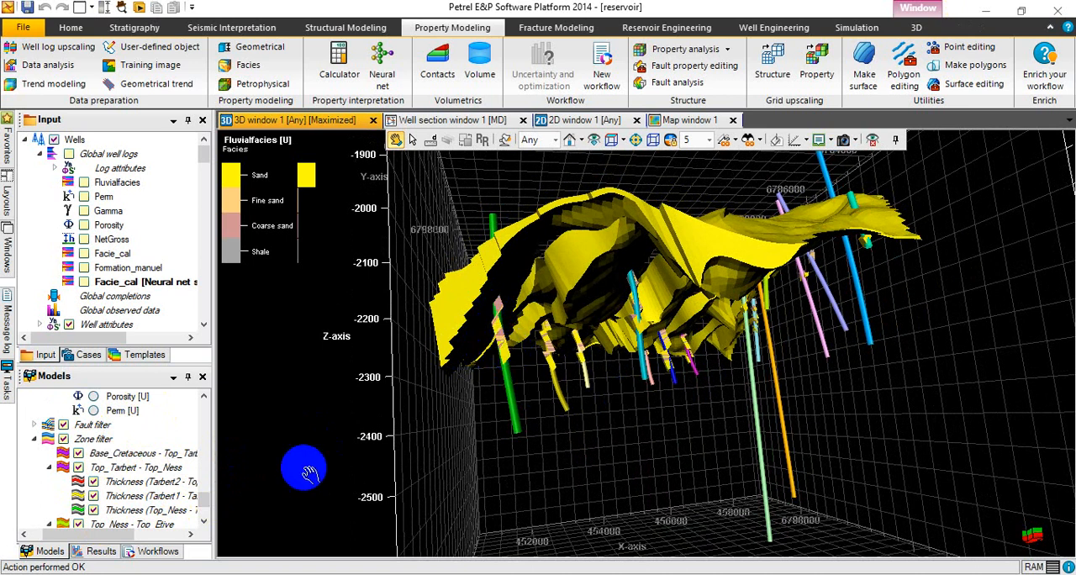
Filter the 3D grid to show only the Base_Cretaceous - Top_Tarbert zone and inspect its facies from different angles.
left_click(78, 454)
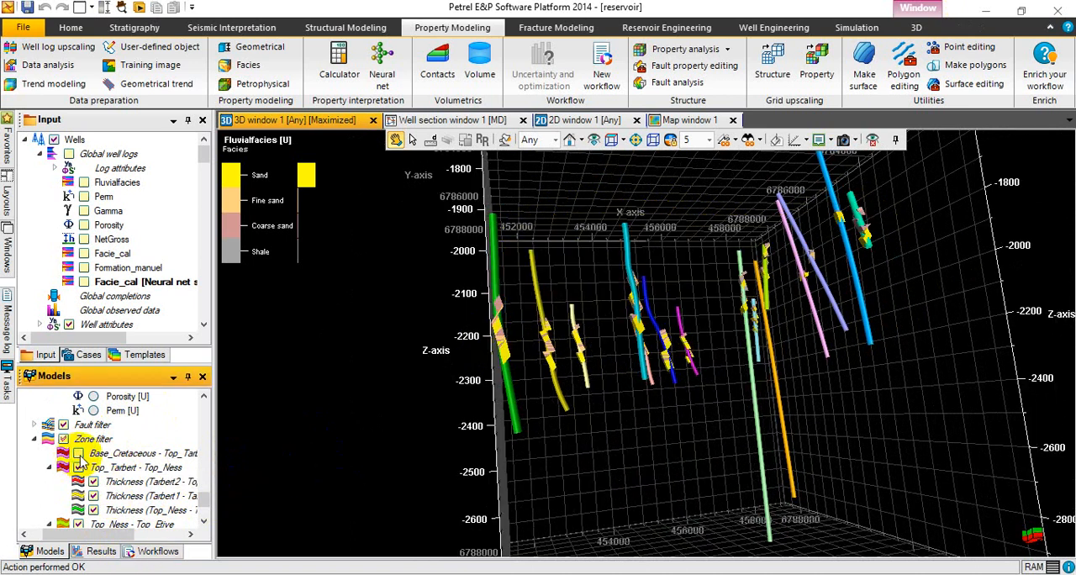
left_click(63, 439)
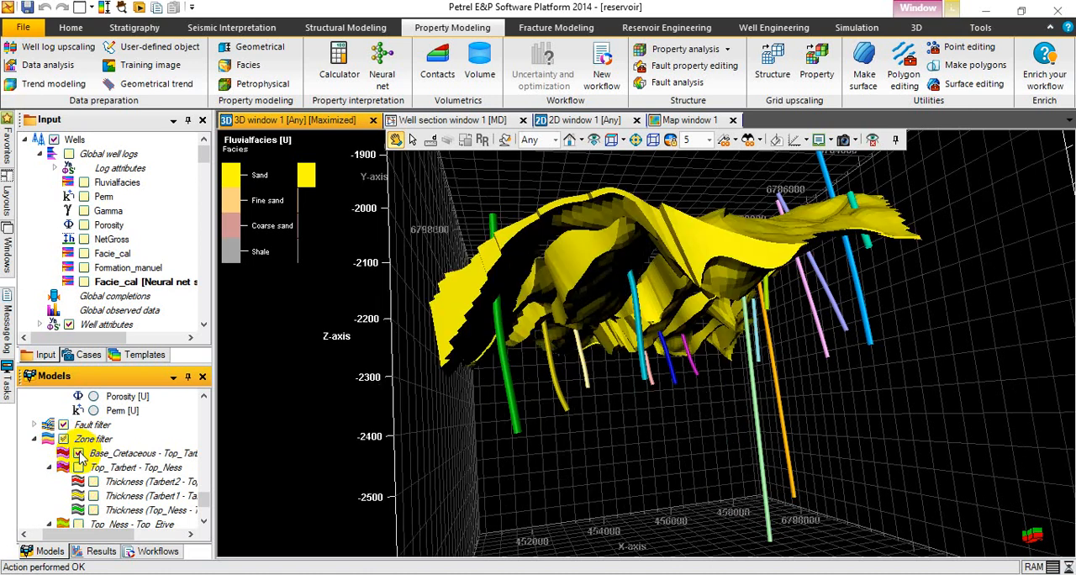
left_click_drag(744, 322, 614, 450)
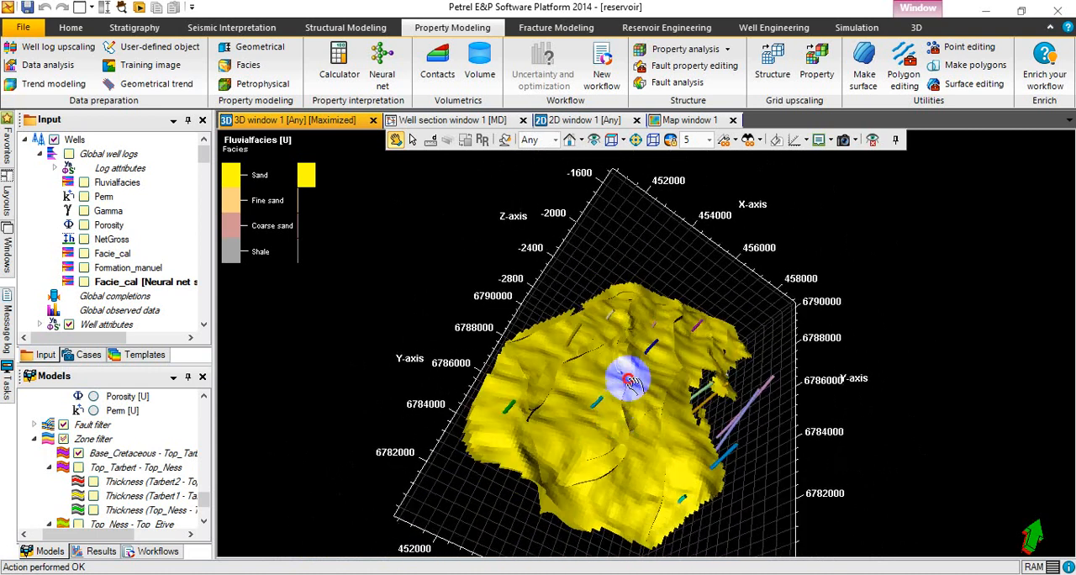
left_click_drag(630, 380, 702, 376)
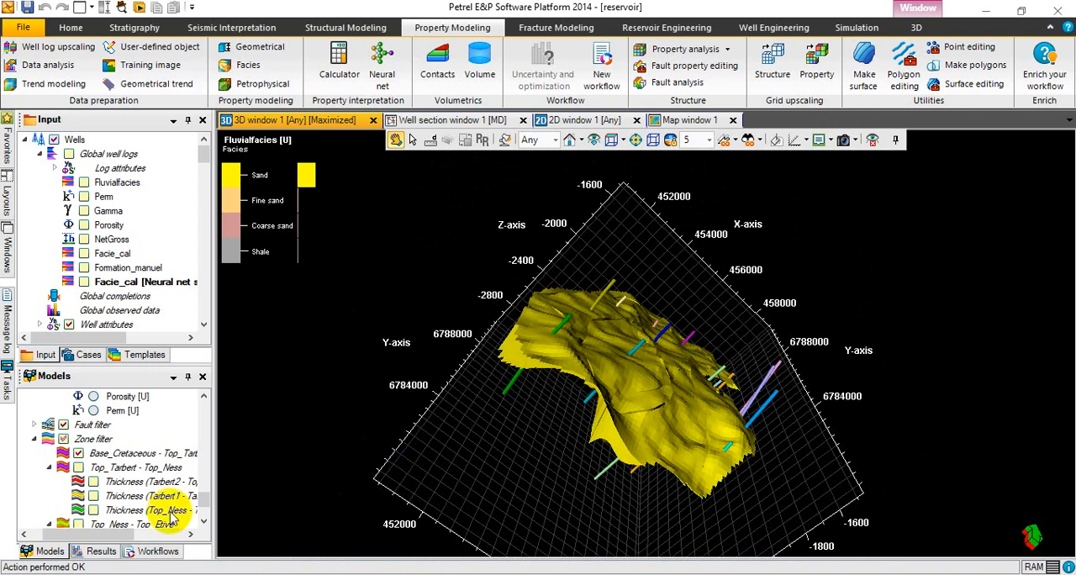
Add the Thickness (Tarbert2 - Top_Tarbert) zone to the zone filter and view the grid from below.
left_click(93, 482)
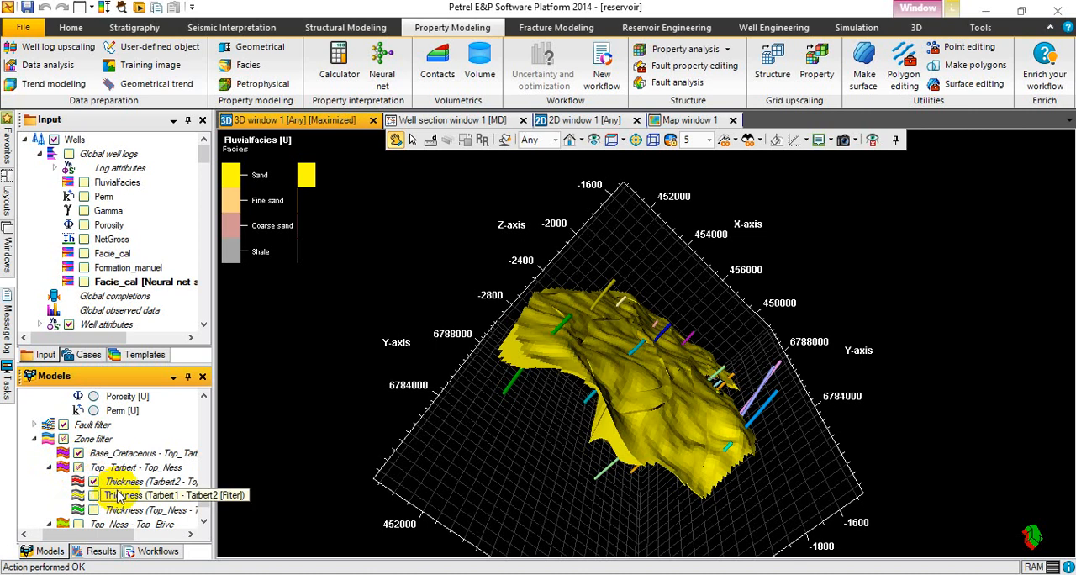
mouse_move(640, 461)
left_mouse_down()
mouse_move(653, 391)
mouse_move(630, 344)
mouse_move(684, 337)
mouse_move(730, 384)
mouse_move(726, 395)
left_mouse_up()
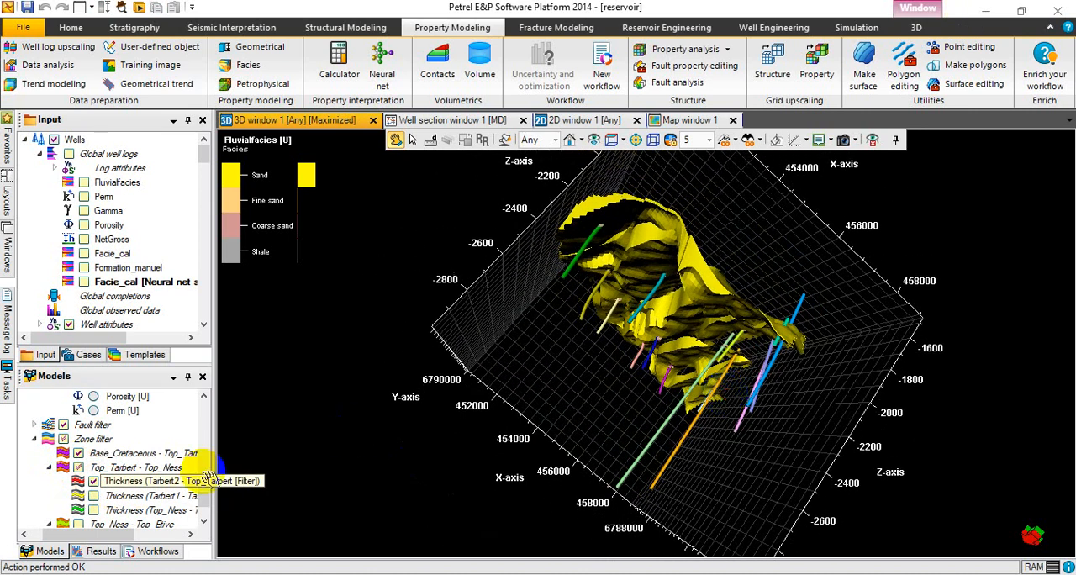
Add the Thickness (Tarbert1 - Tarbert2) and Thickness (Top_Ness - Tarbert1) zones to the zone filter and inspect the grid from several angles.
left_click(93, 496)
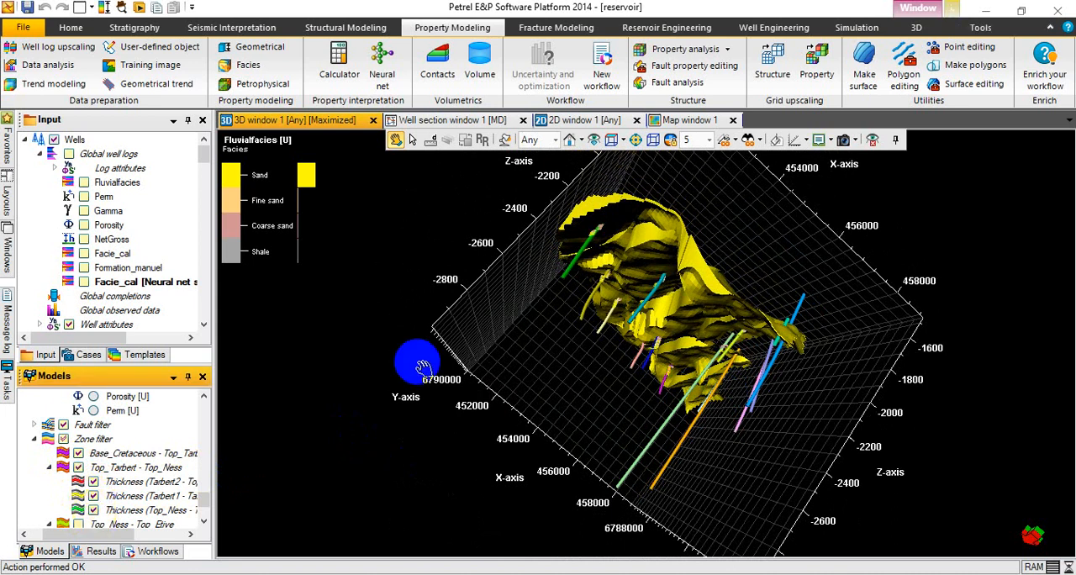
left_click_drag(636, 324, 643, 383)
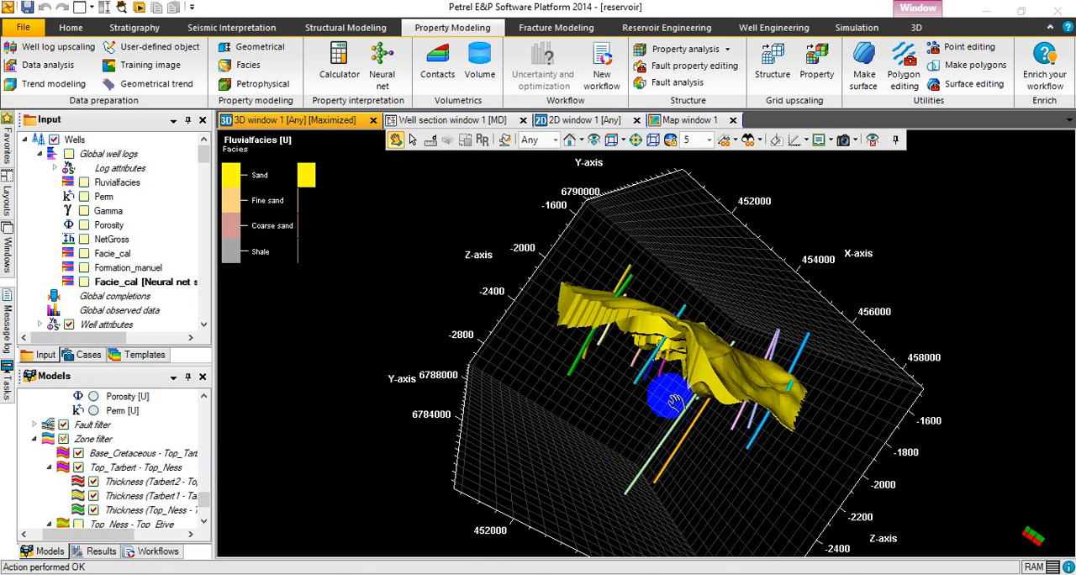
scroll(646, 389, "down", 3)
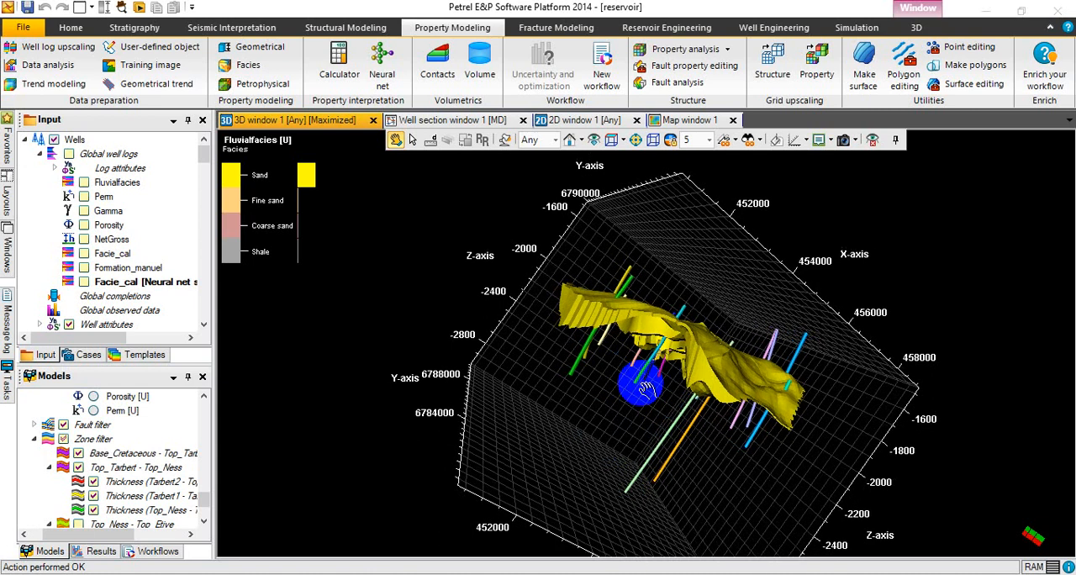
scroll(646, 389, "up", 4)
scroll(646, 390, "up", 2)
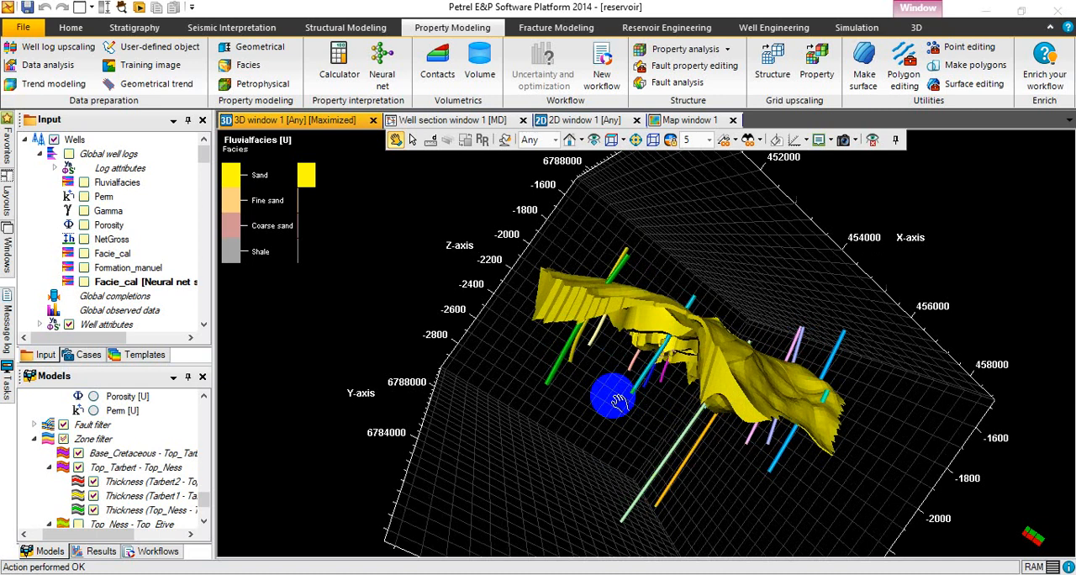
left_click_drag(619, 402, 601, 360)
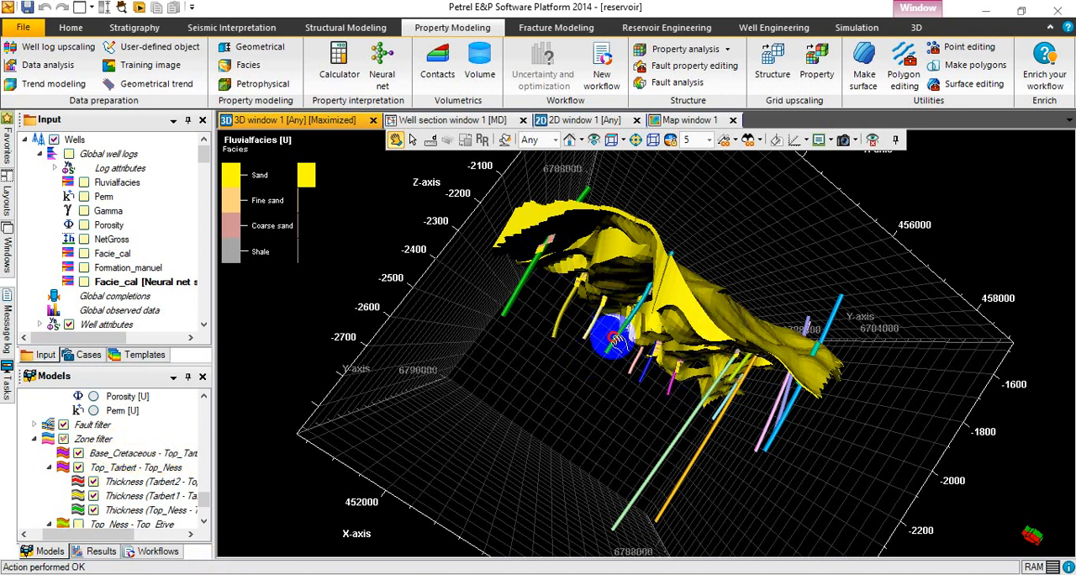
left_click_drag(615, 338, 602, 383)
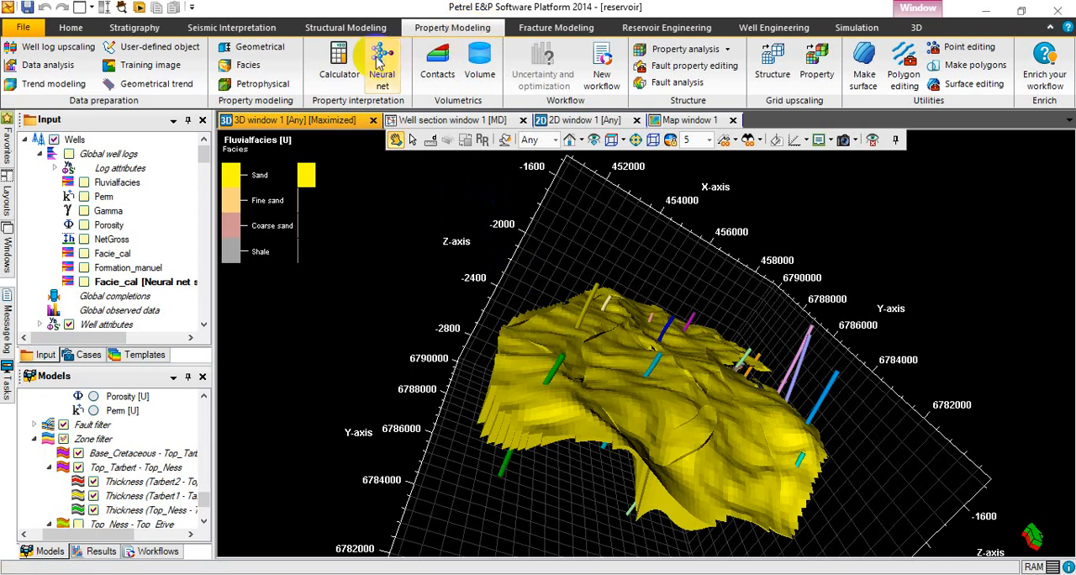
Open facies modeling for Fluvialfacies [U], select the Thickness (Tarbert2 - Top_Tarbert) zone and unlock it for modeling.
left_click(248, 65)
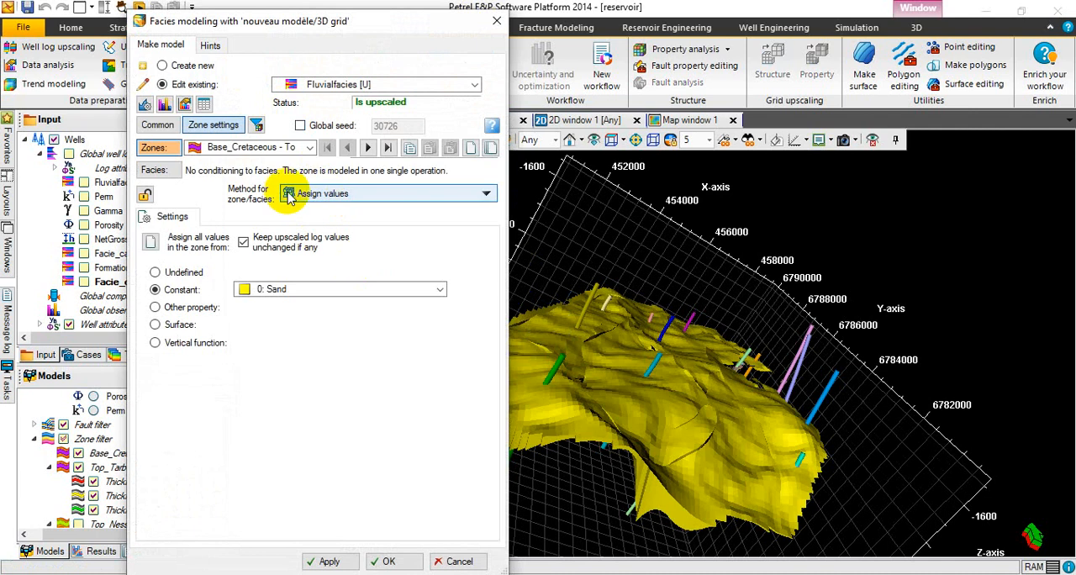
left_click(195, 150)
left_click(311, 148)
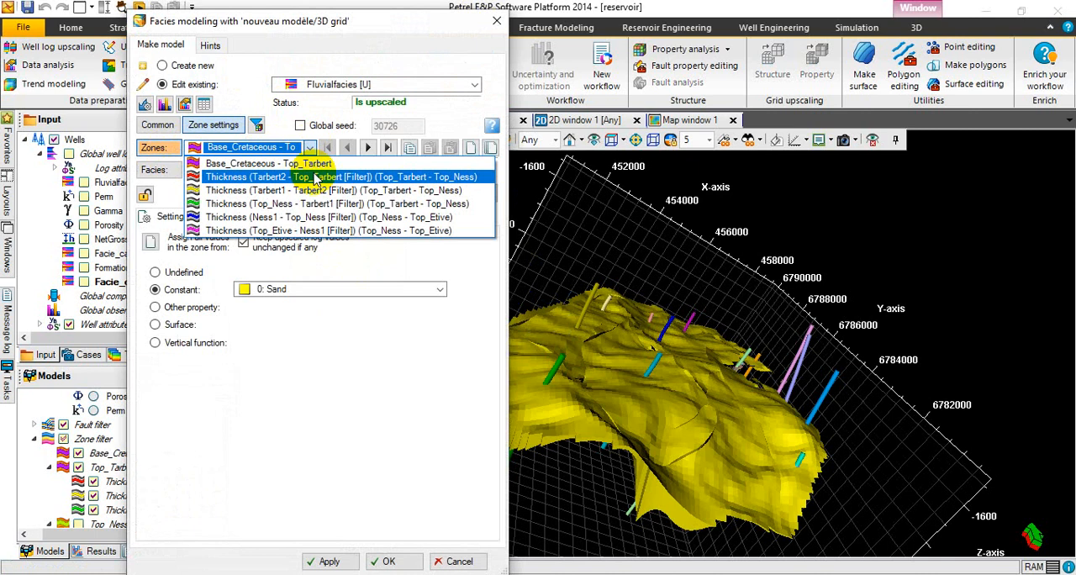
left_click(316, 177)
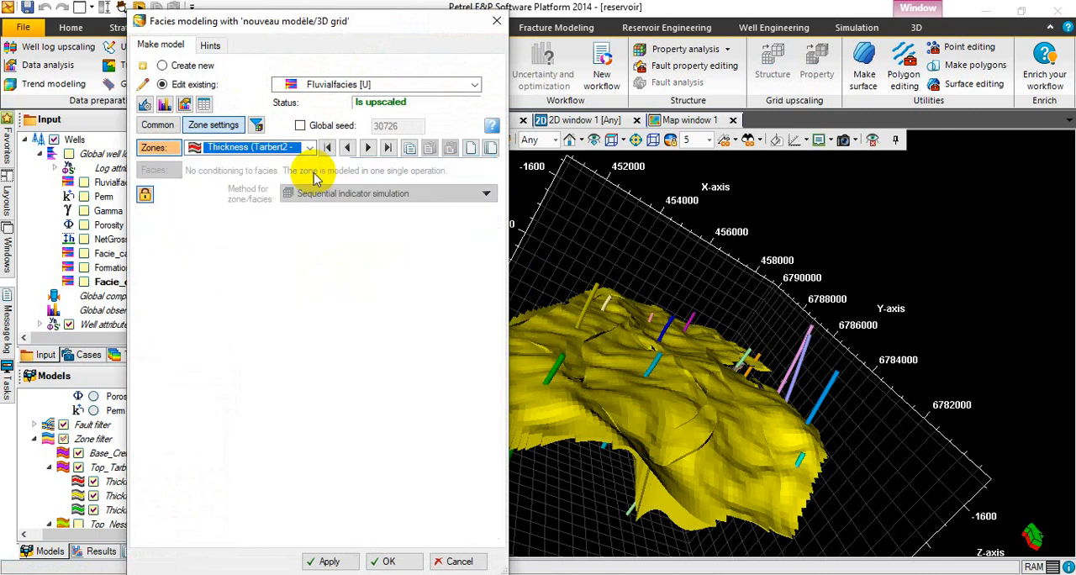
left_click(145, 197)
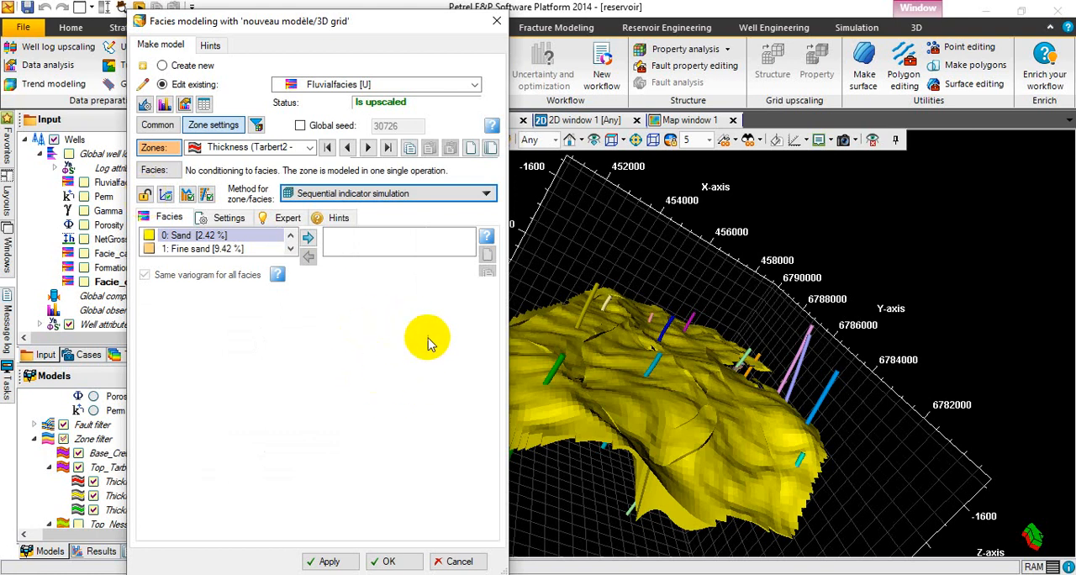
Set the zone's method to Sequential indicator simulation and enable the variograms and attribute probability curves from Data analysis.
left_click(441, 196)
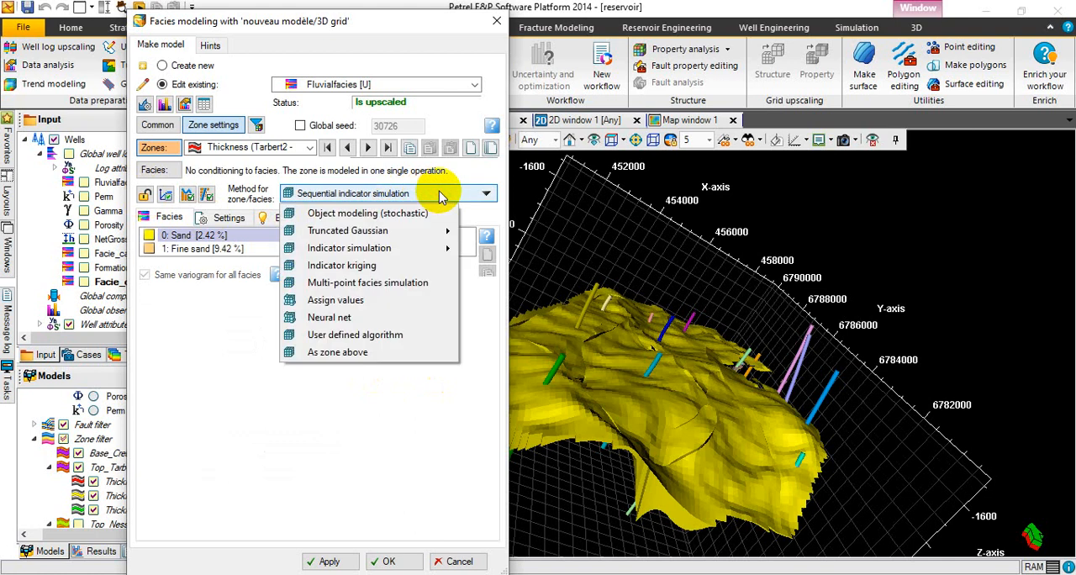
left_click(379, 413)
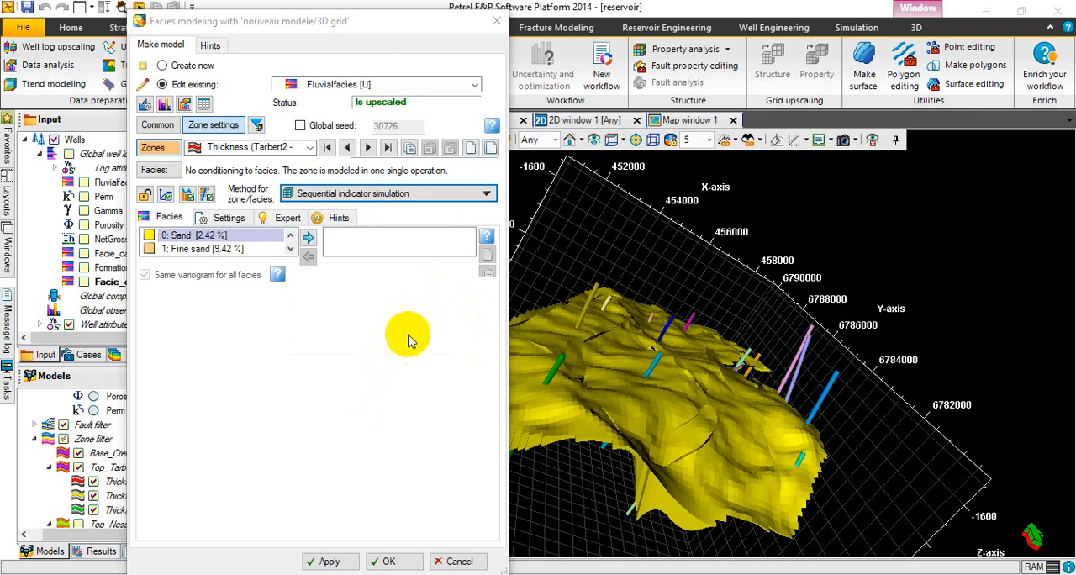
left_click(460, 199)
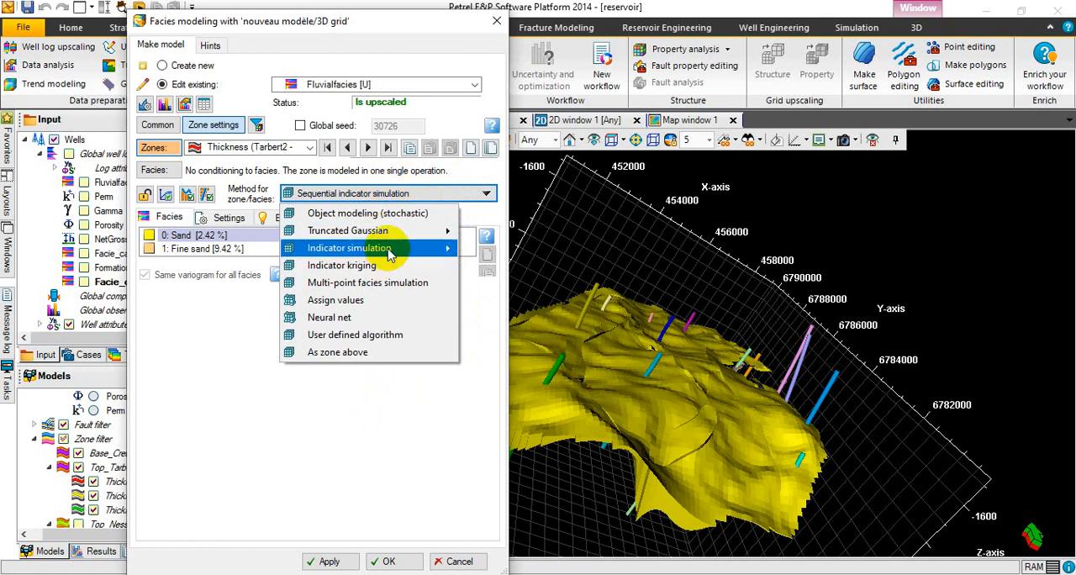
mouse_move(424, 251)
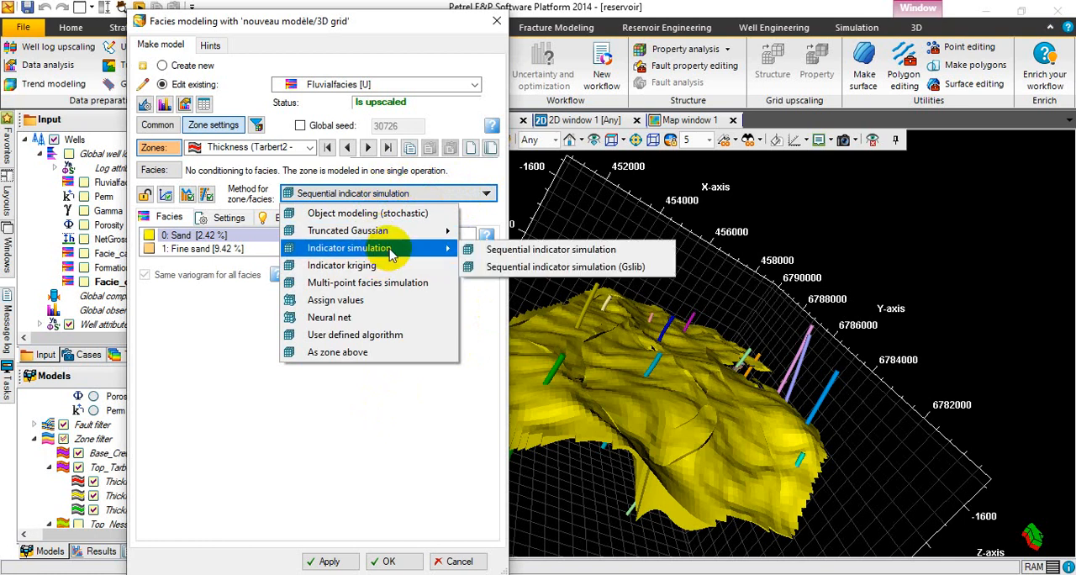
left_click(504, 253)
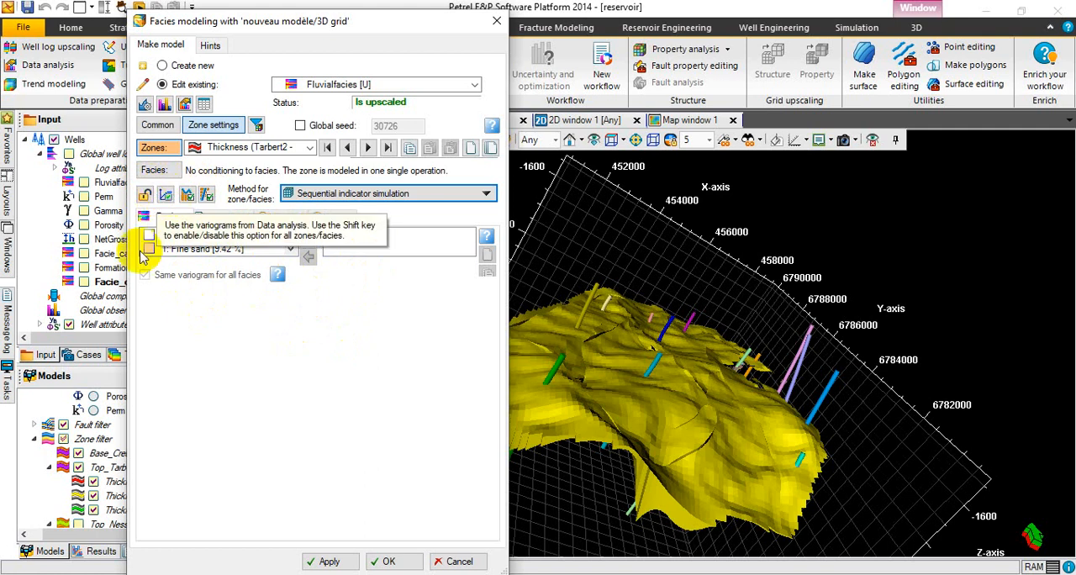
left_click(187, 195)
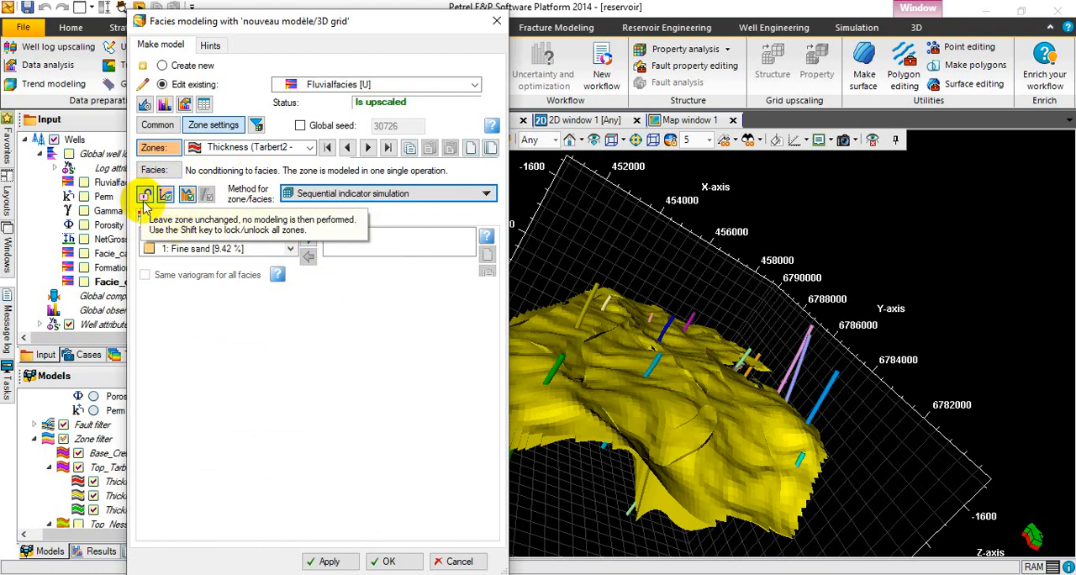
Include the Sand, Coarse sand, Fine sand and Shale facies in the zone's simulation.
left_click(220, 310)
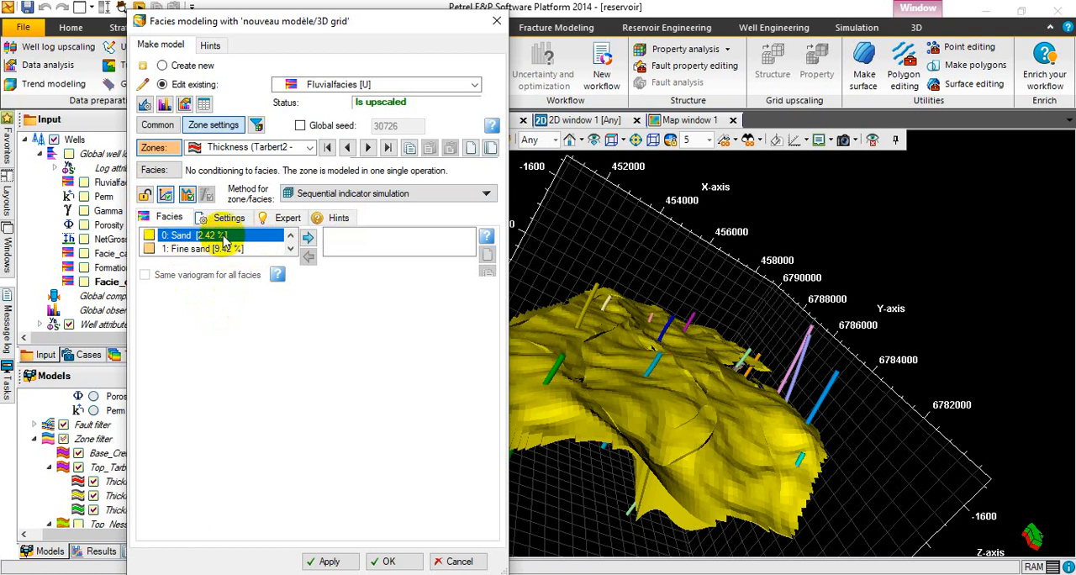
left_click(308, 240)
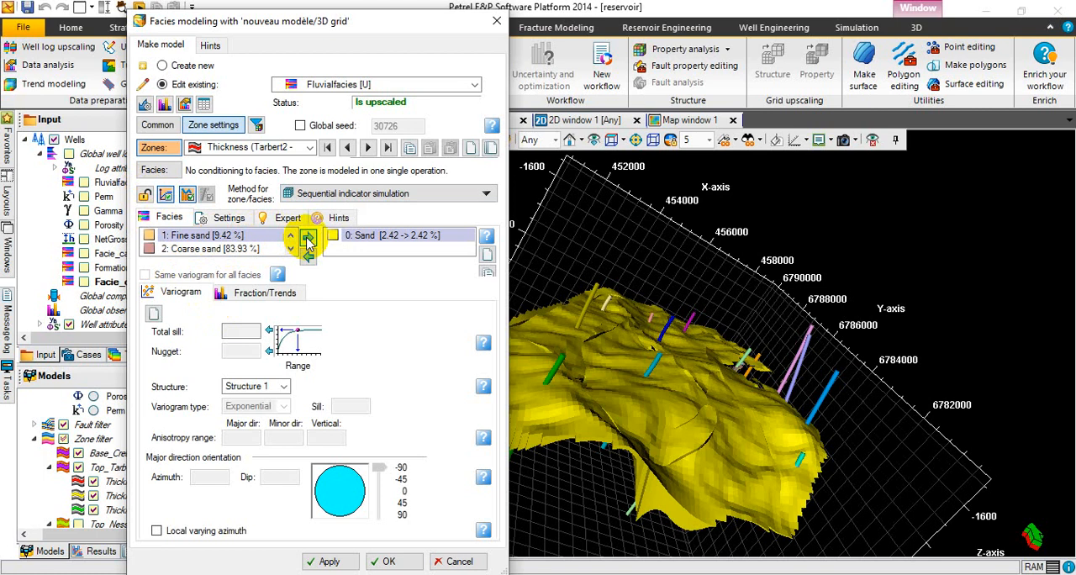
left_click(249, 249)
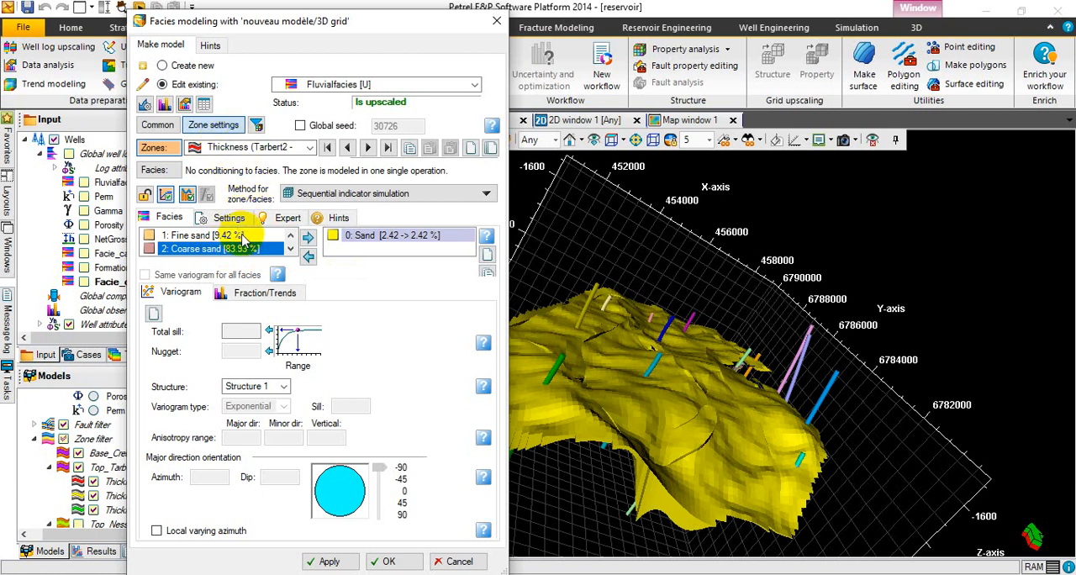
left_click(307, 238)
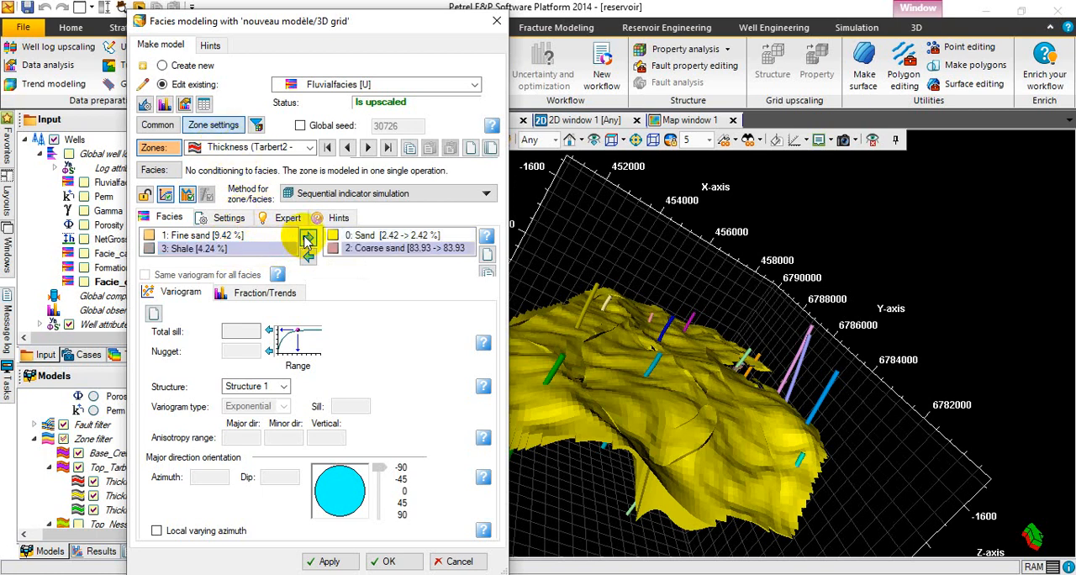
left_click(255, 238)
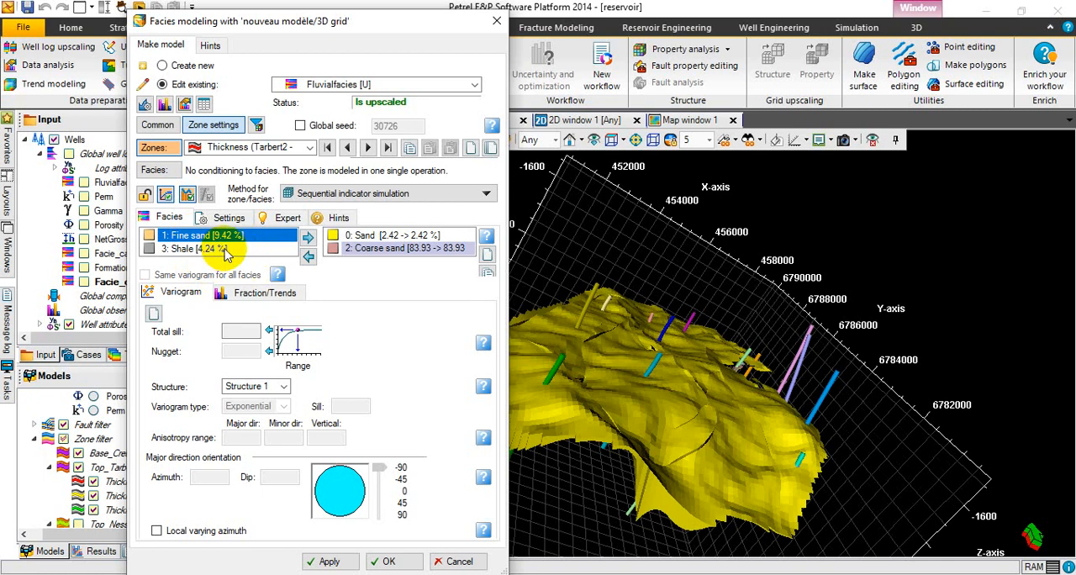
left_click(309, 238)
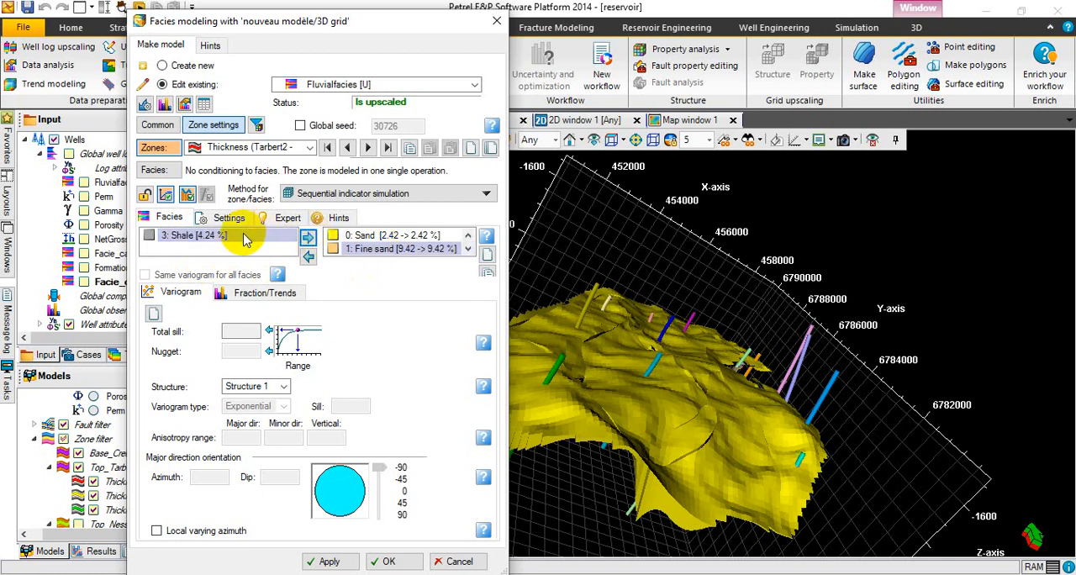
left_click(308, 237)
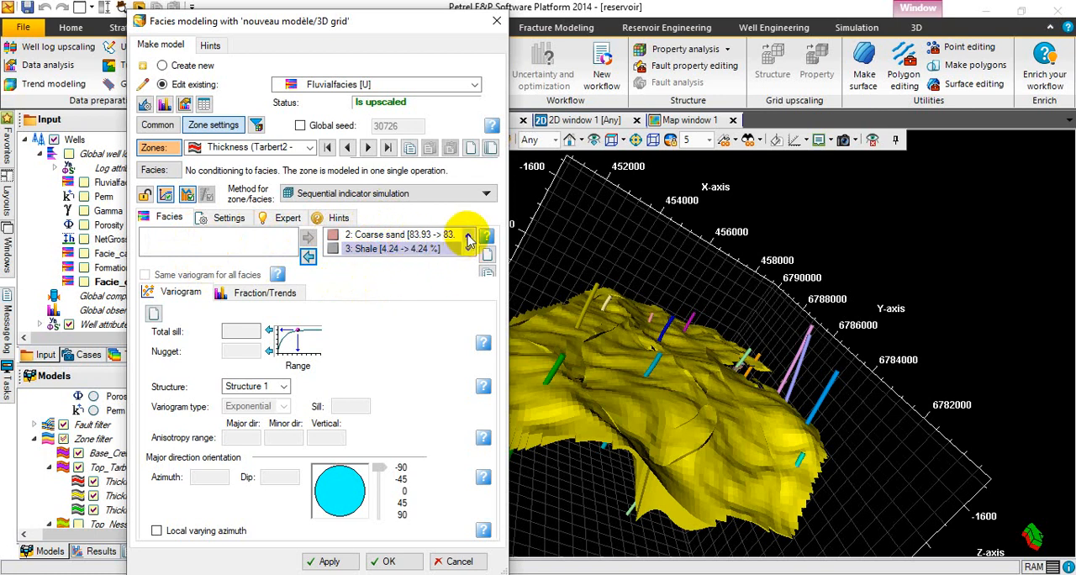
left_click(468, 237)
left_click(469, 236)
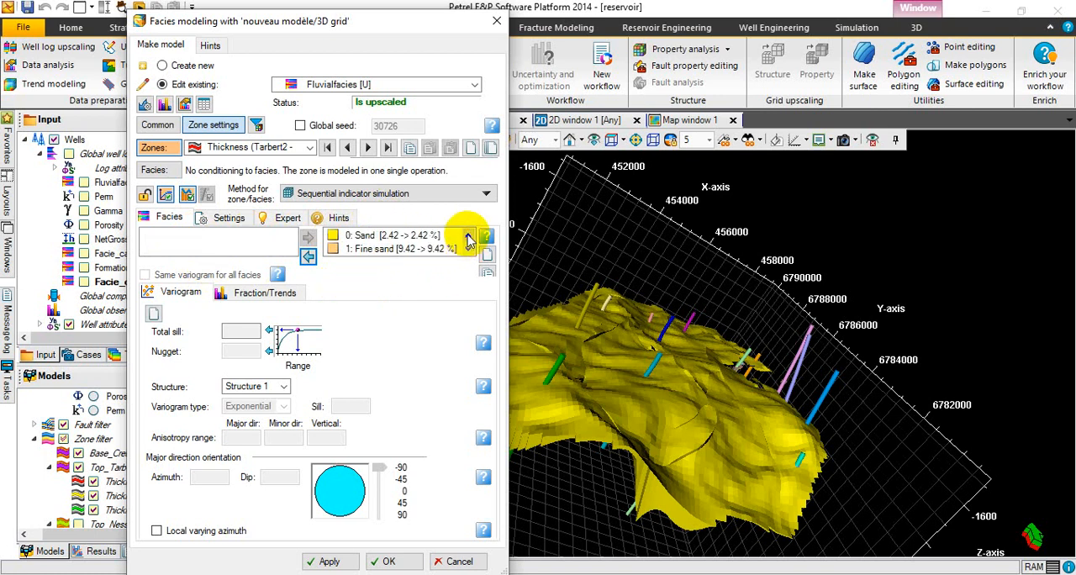
Examine the variogram settings and available structure for Sand, and select Shale in the list of modeled facies.
left_click(399, 239)
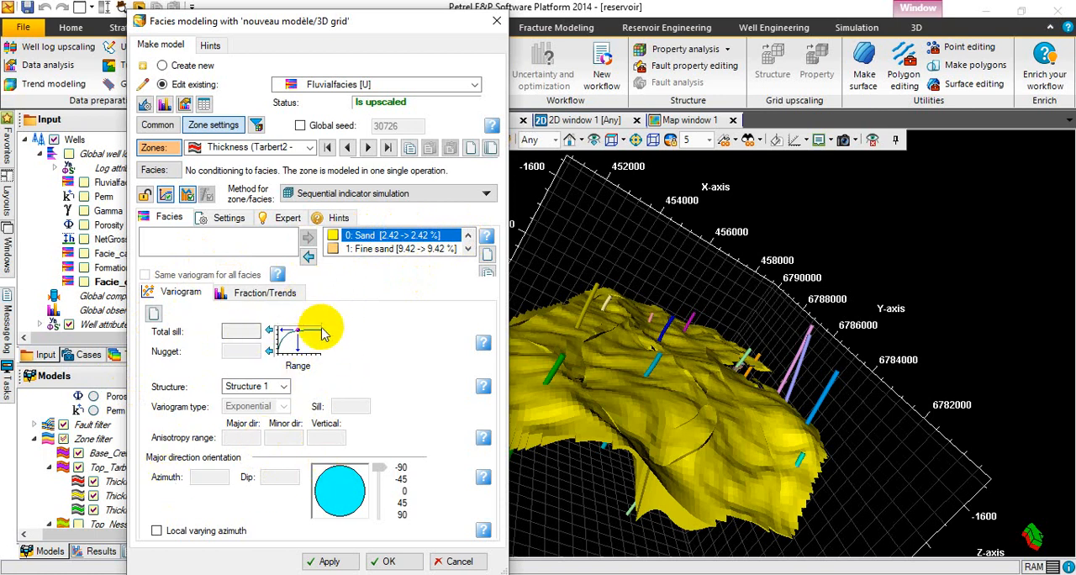
left_click(180, 301)
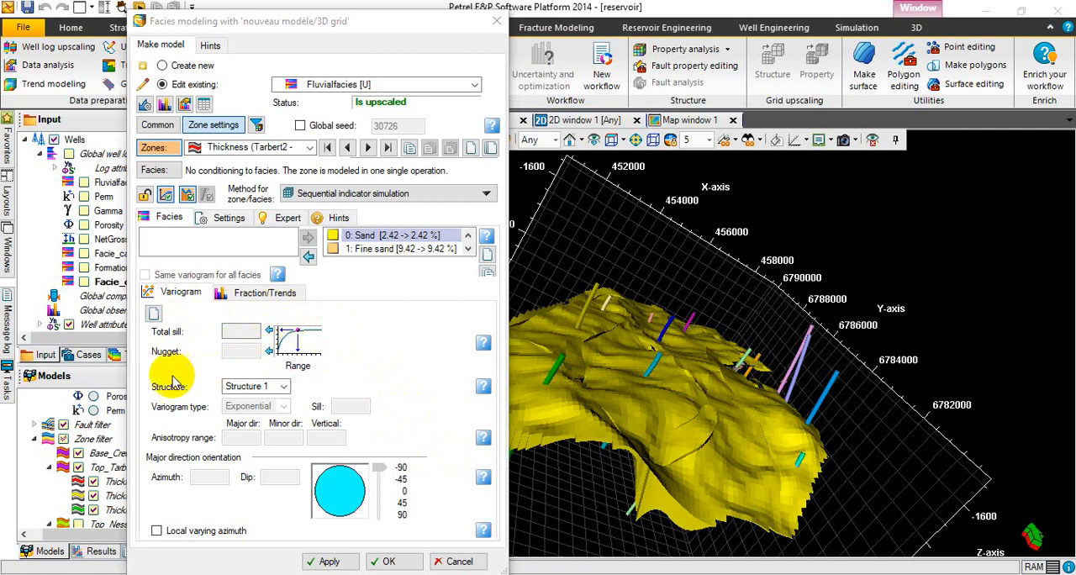
left_click(283, 386)
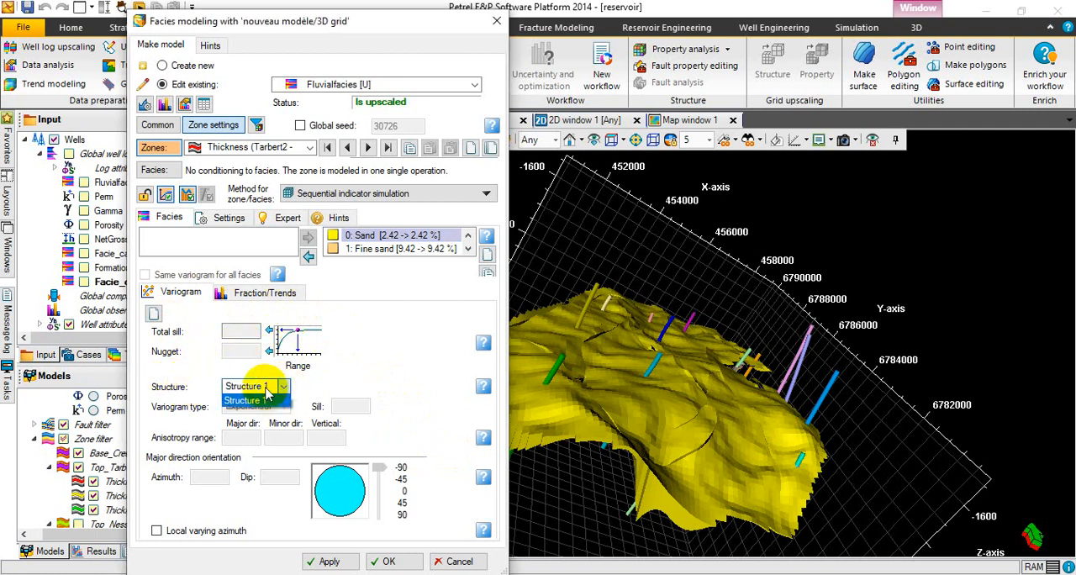
left_click(264, 401)
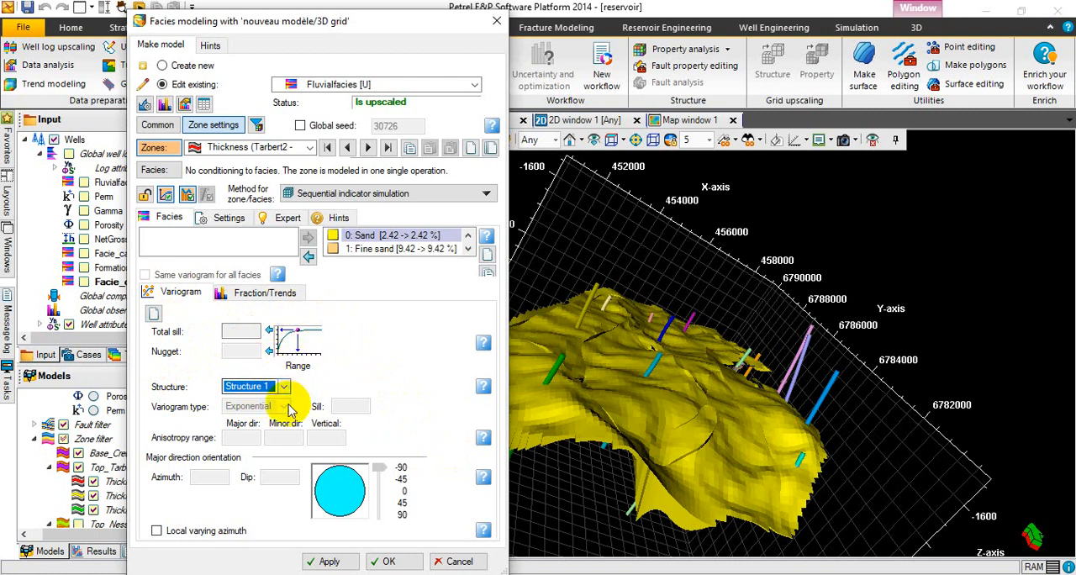
left_click(371, 236)
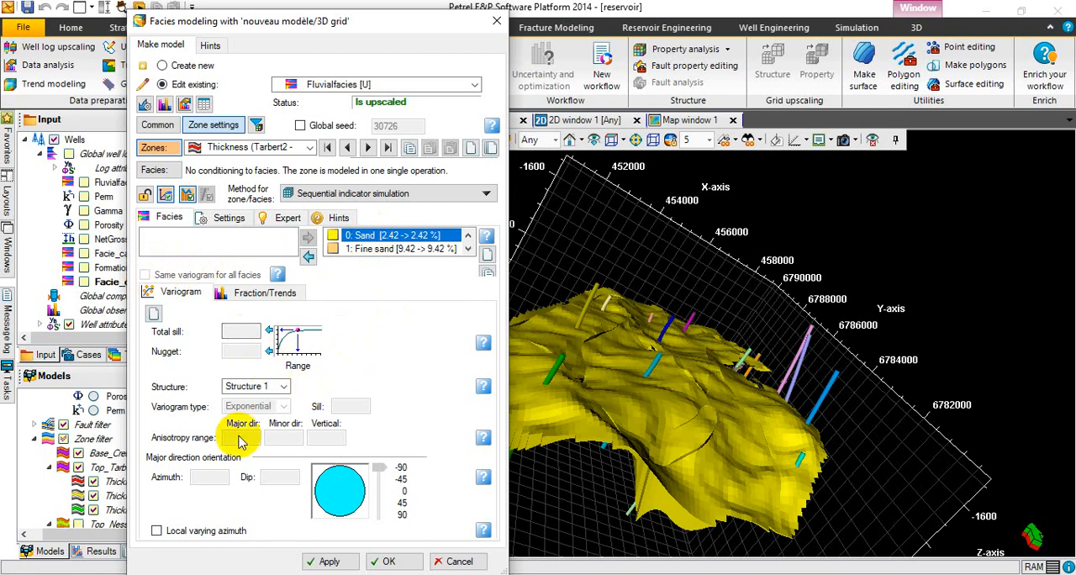
mouse_move(484, 244)
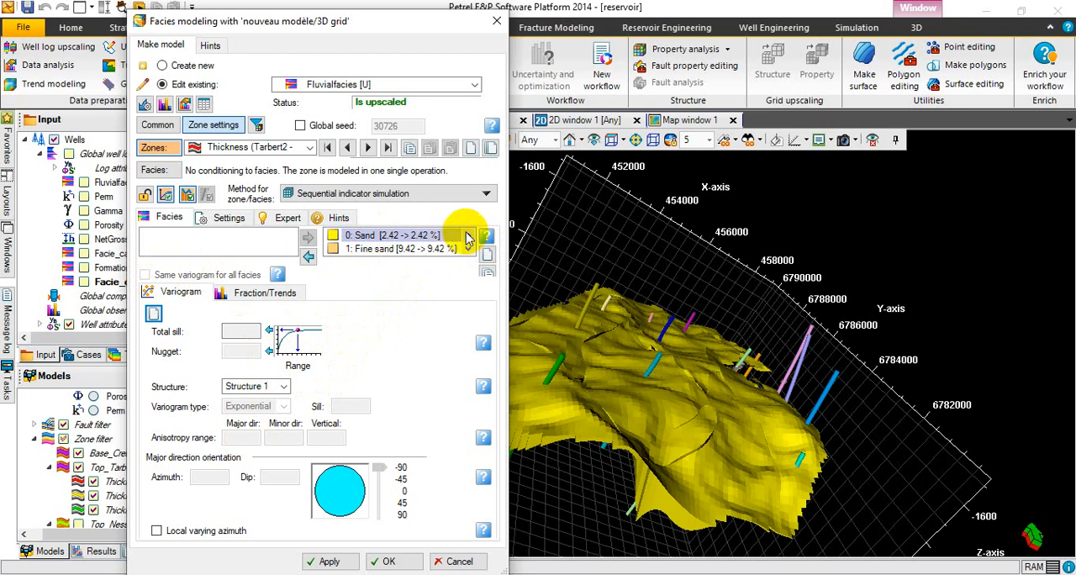
left_click(469, 248)
left_click(468, 249)
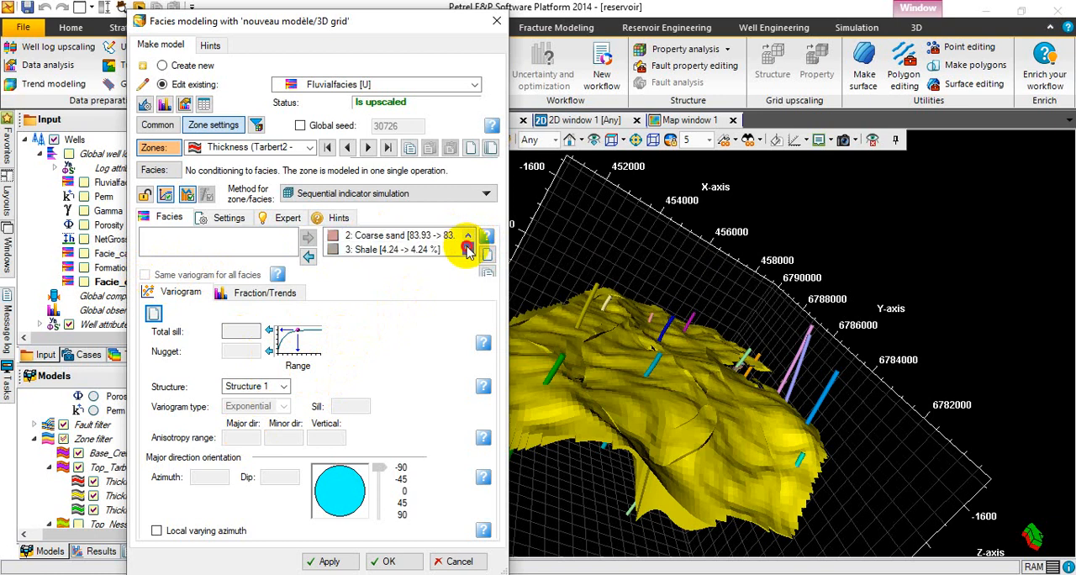
left_click(420, 249)
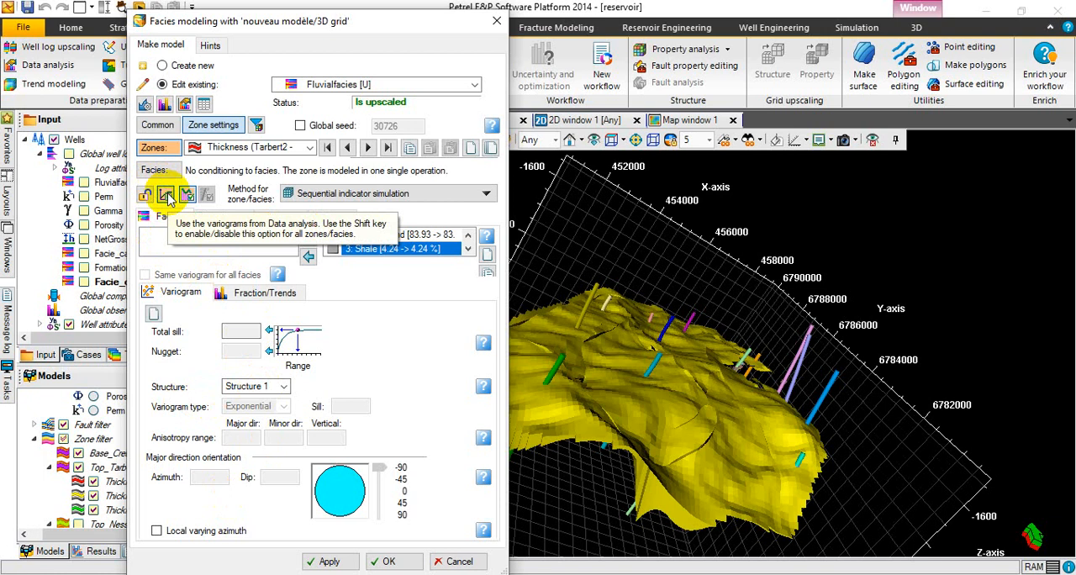
Stop using the Data analysis variograms for the zone, and switch its attribute probability curves off and back on.
left_click(165, 195)
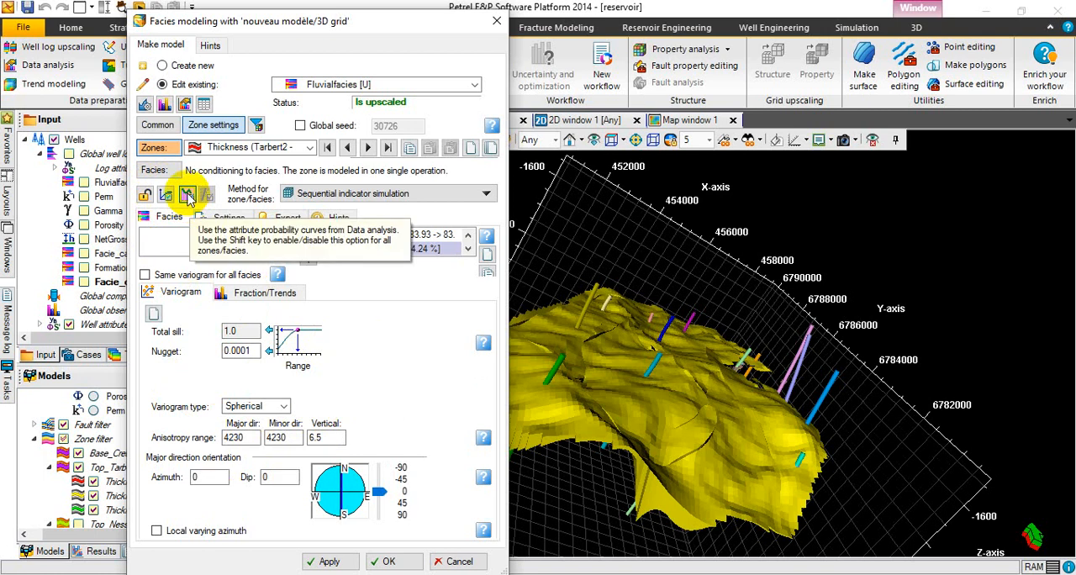
left_click(186, 195)
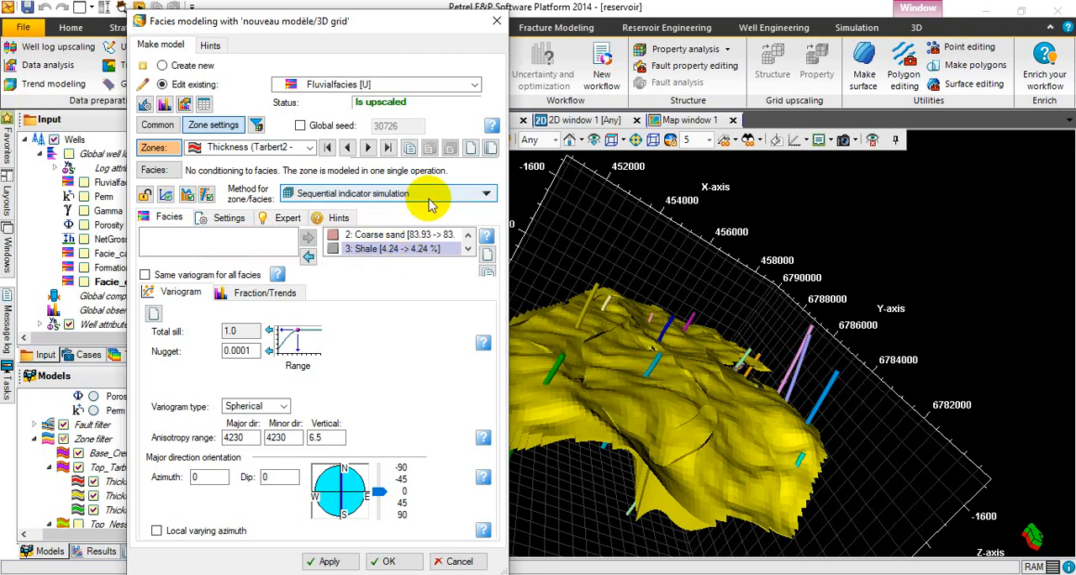
left_click(188, 198)
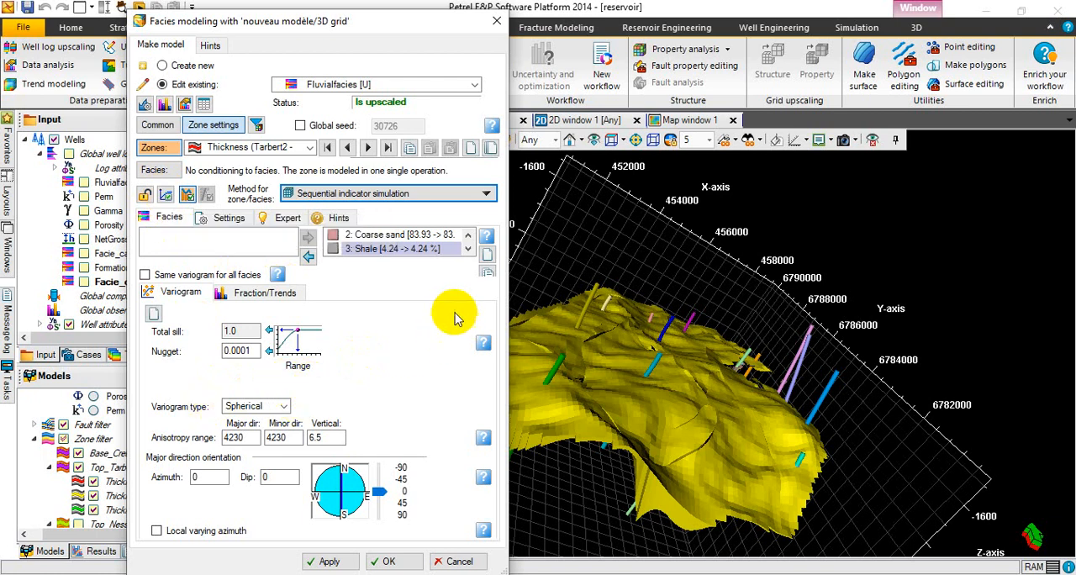
Select Sand among the modeled facies and set its variogram type to Exponential.
left_click(467, 237)
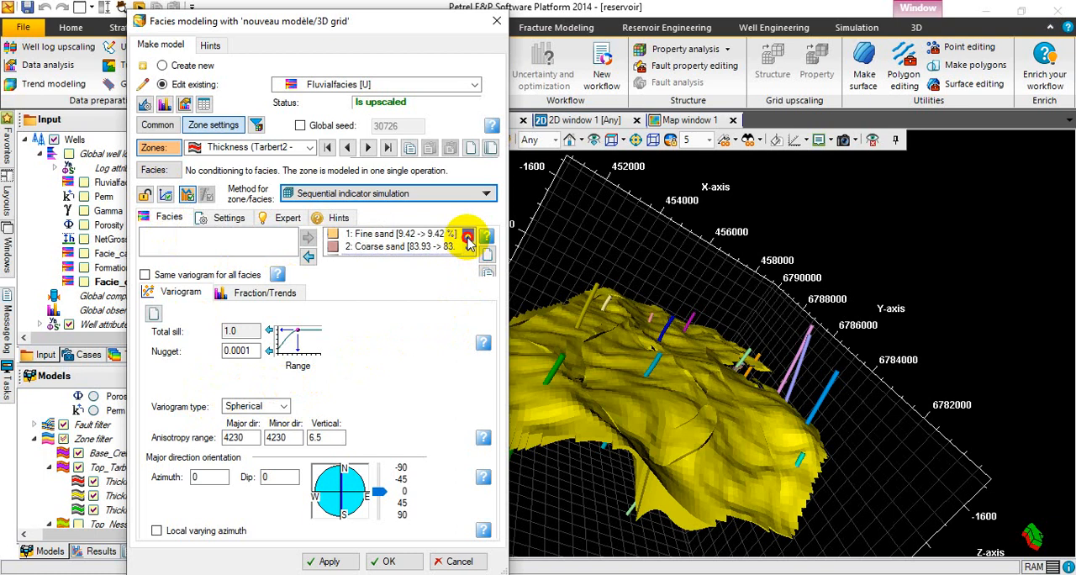
left_click(467, 236)
left_click(388, 238)
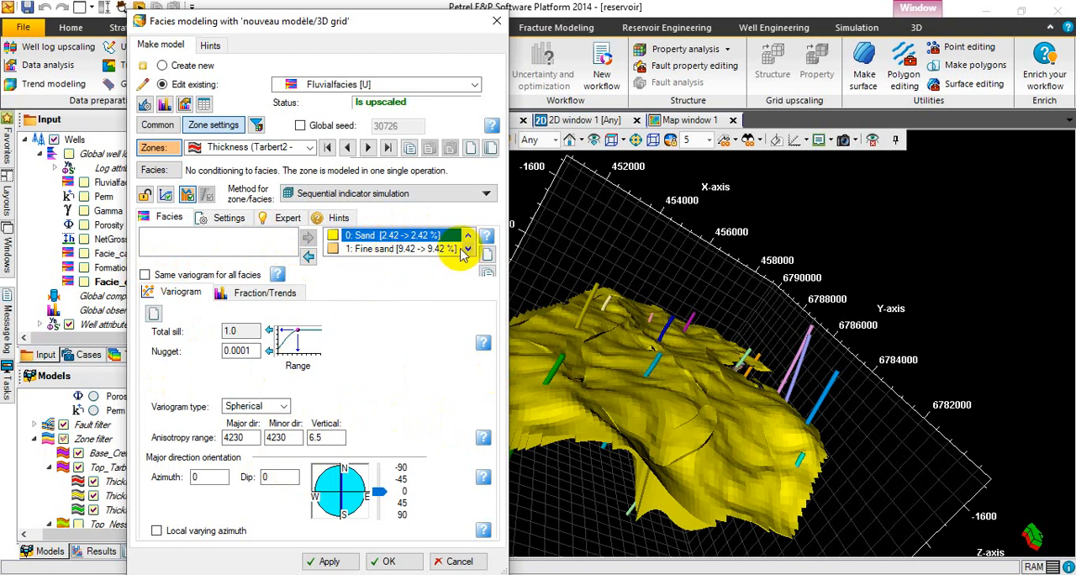
left_click(147, 279)
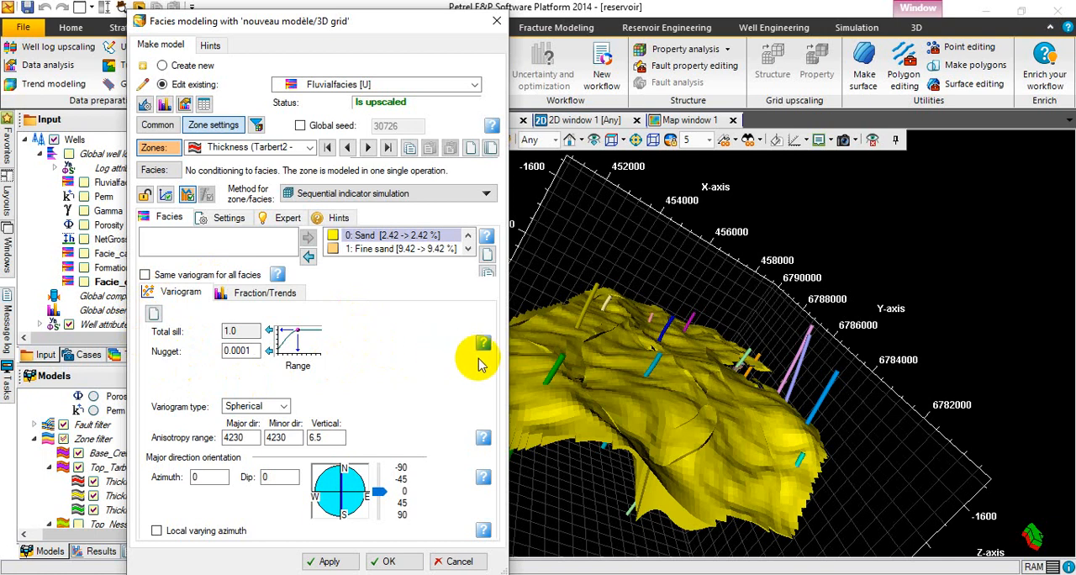
mouse_move(484, 349)
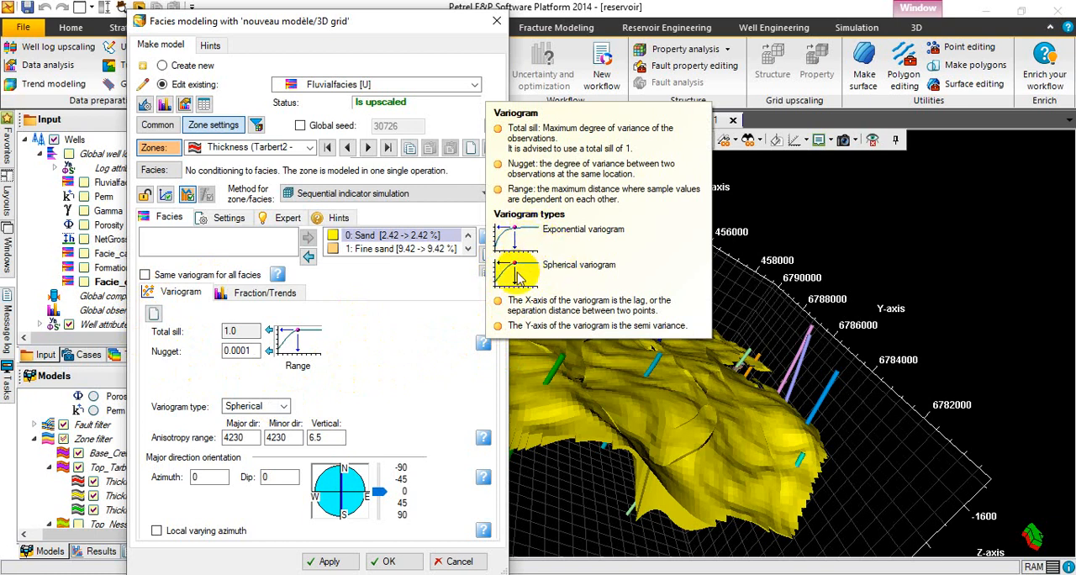
left_click(284, 406)
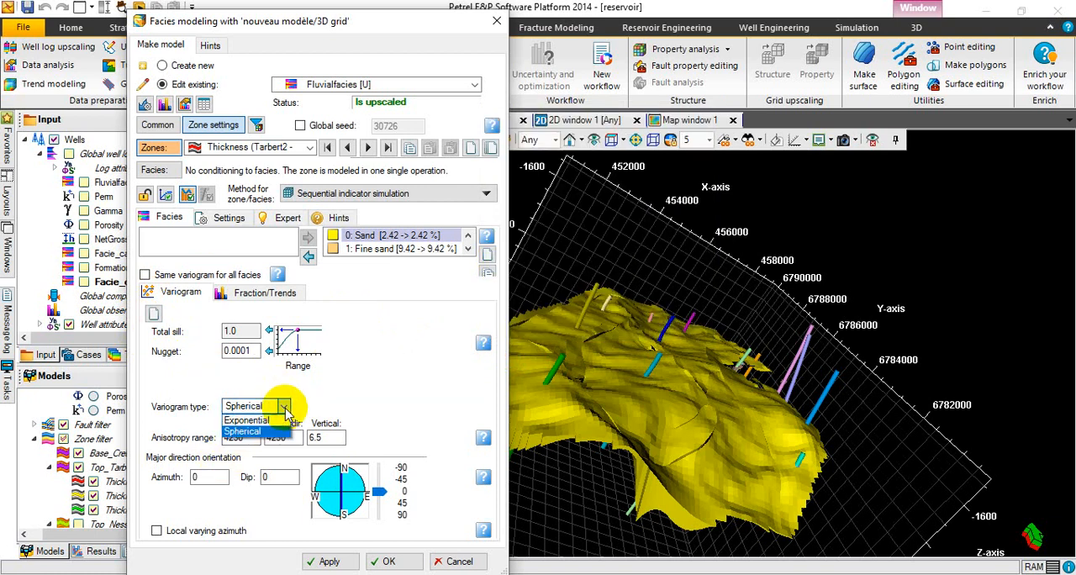
left_click(258, 420)
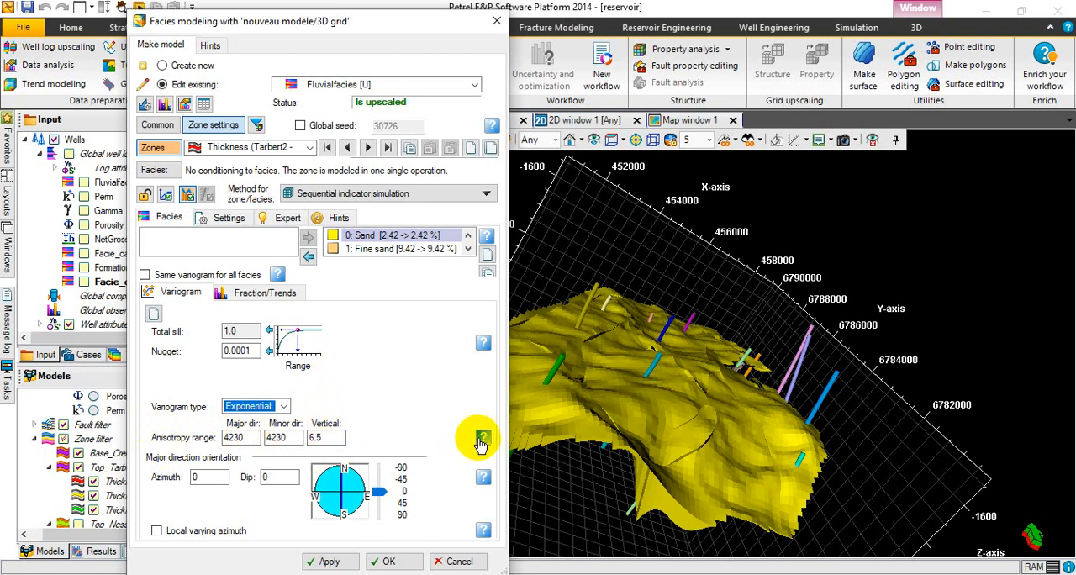
Set Sand's anisotropy ranges to 8000 in the major direction, 7000 in the minor direction and 10 vertically.
mouse_move(482, 440)
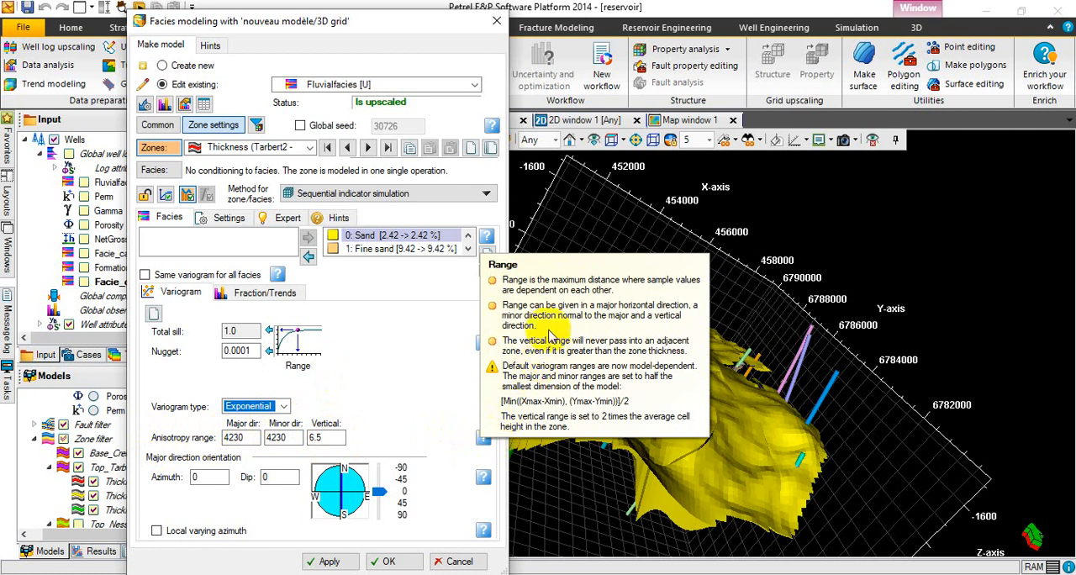
left_click(248, 438)
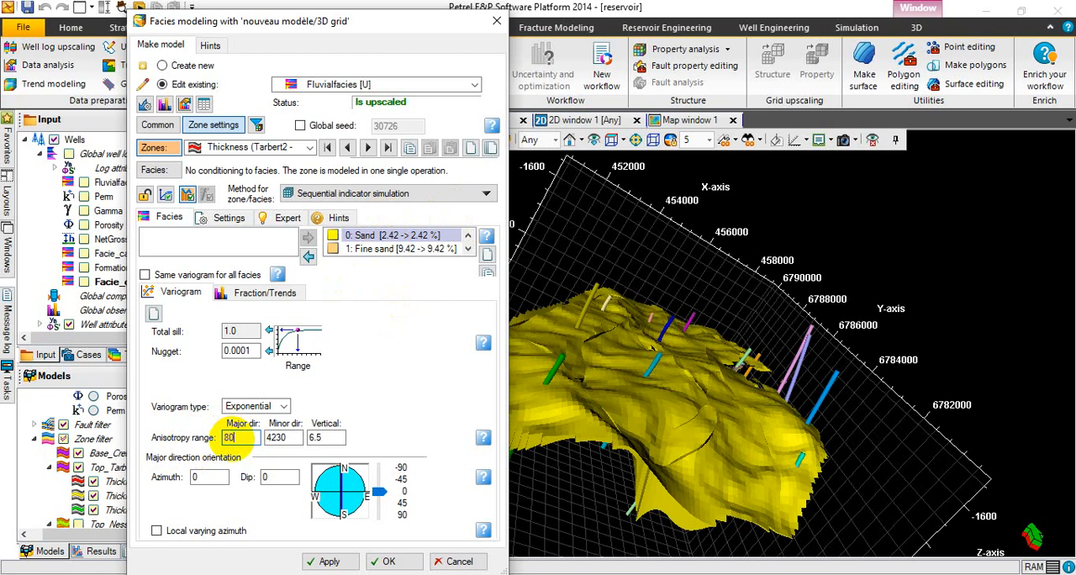
left_click(294, 437)
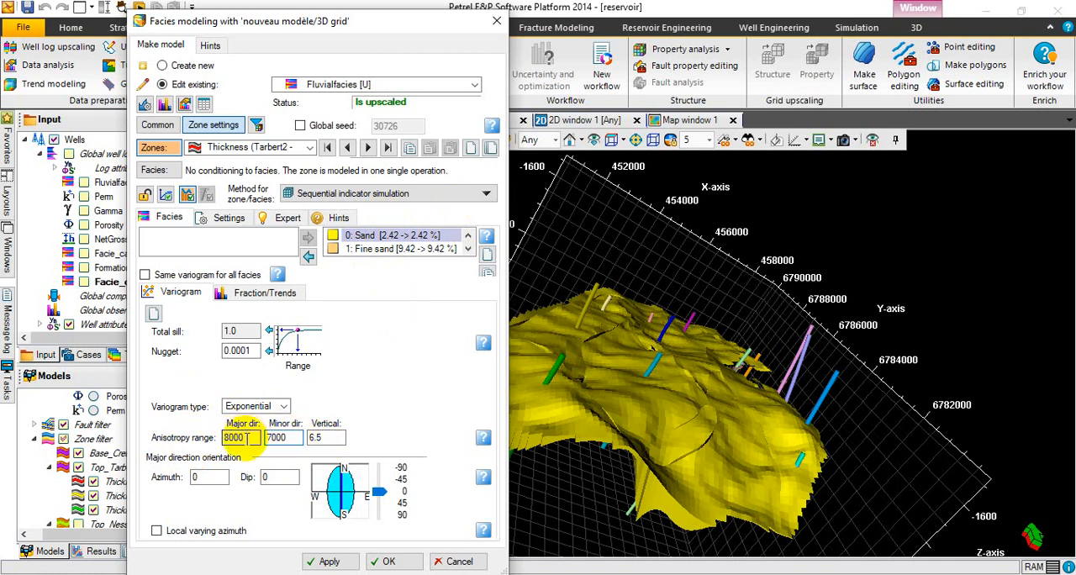
left_click(328, 438)
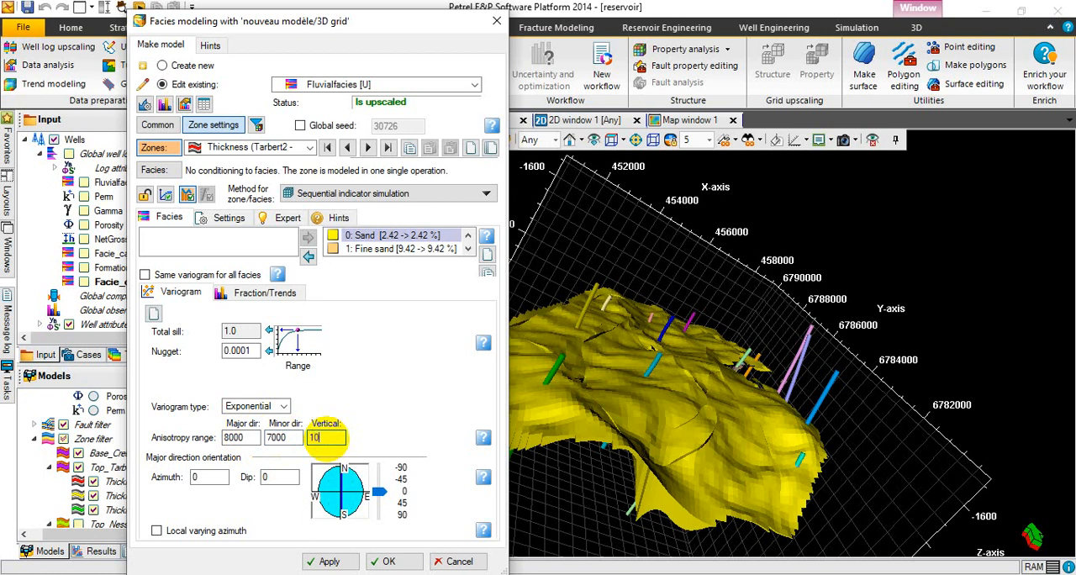
type("10")
Orient Sand's major variogram direction at an azimuth of 20 with a dip of 0.
left_click(298, 477)
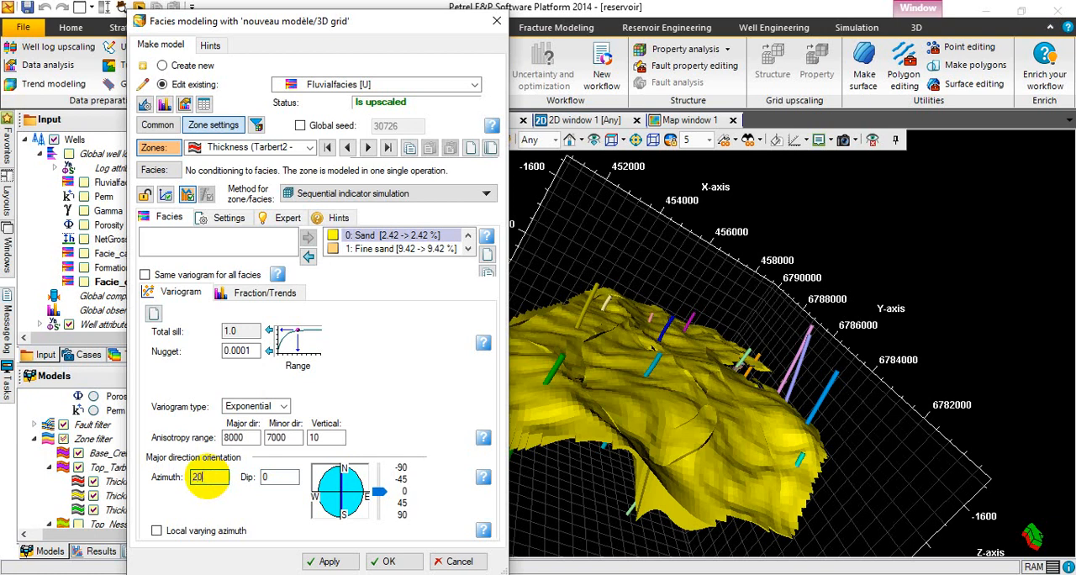
left_click(278, 477)
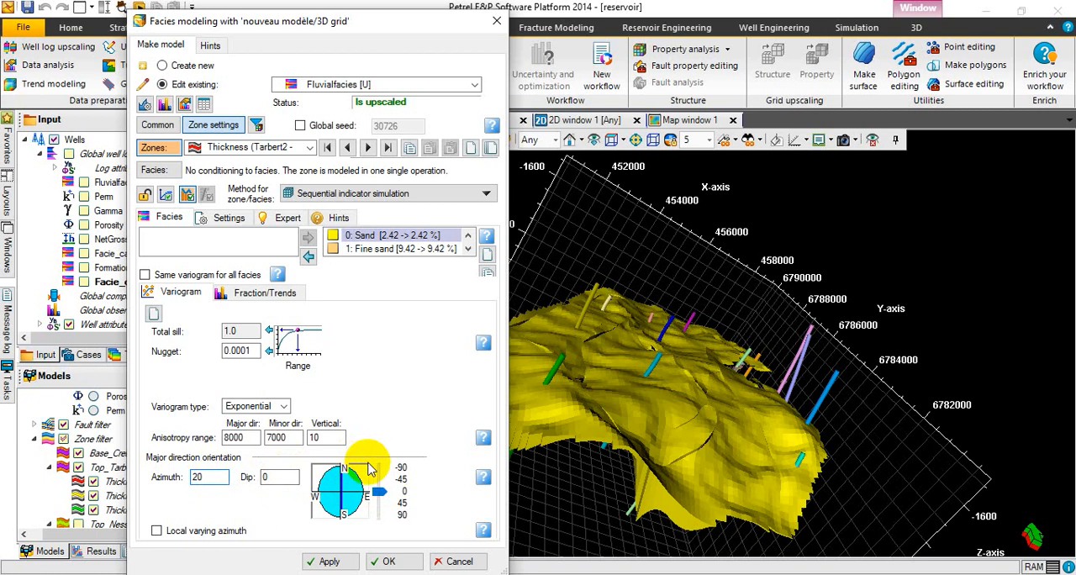
left_click(282, 479)
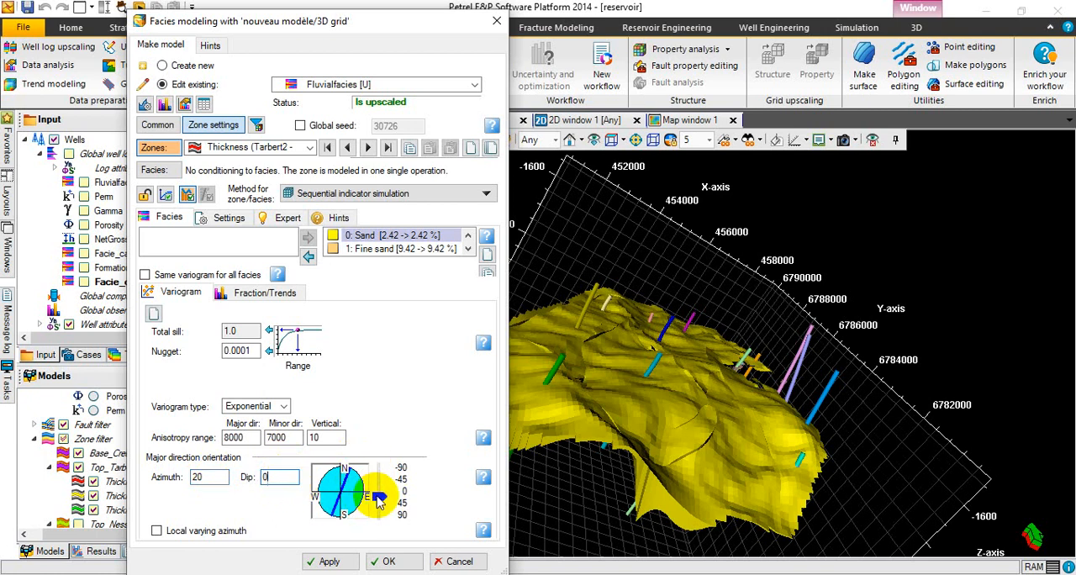
left_click_drag(377, 496, 380, 498)
left_click(219, 478)
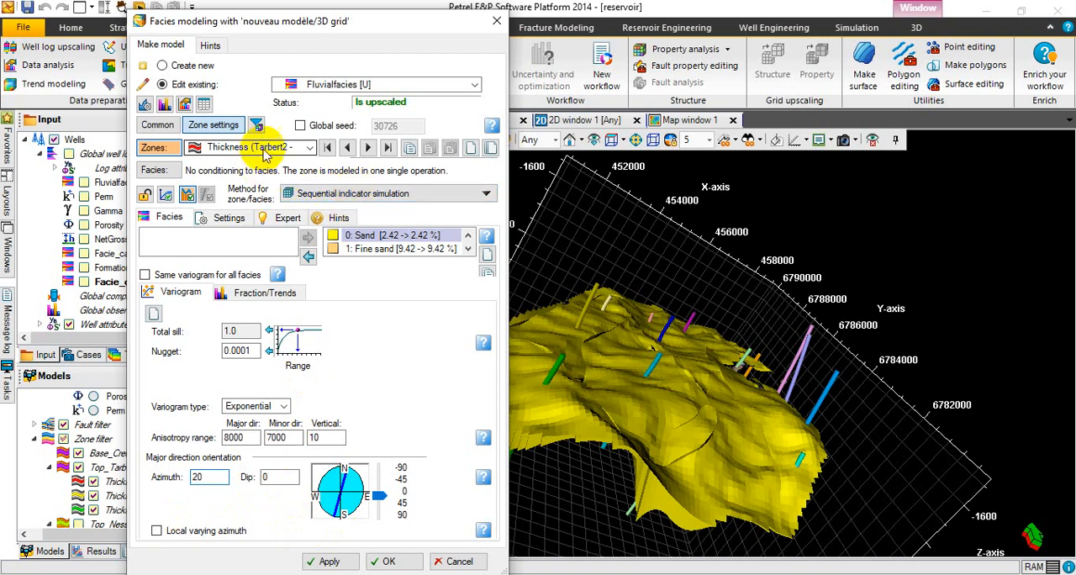
Select Fine sand among the modeled facies and set its variogram type to Exponential.
left_click(401, 251)
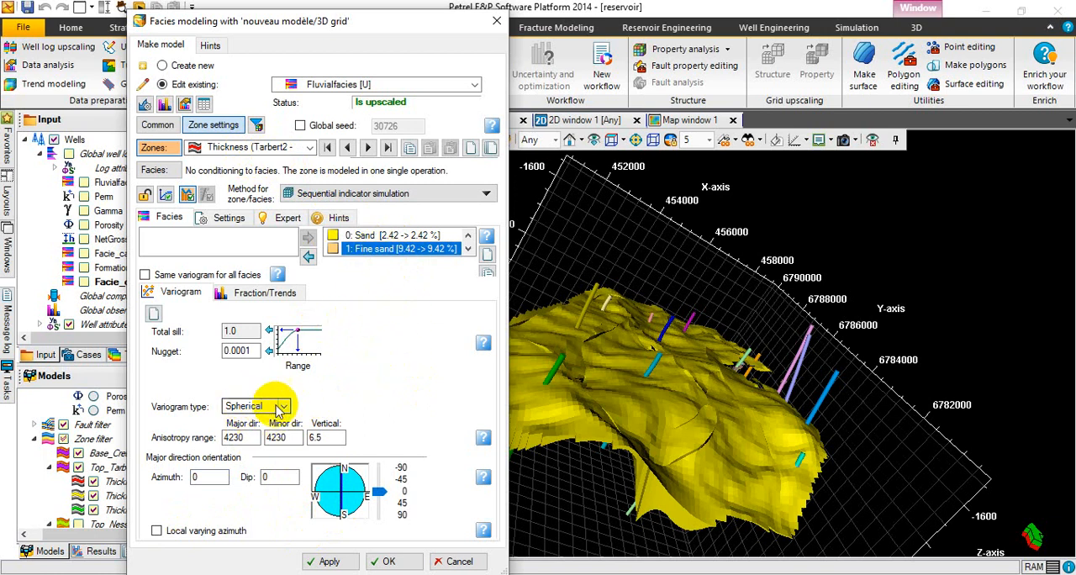
left_click(385, 235)
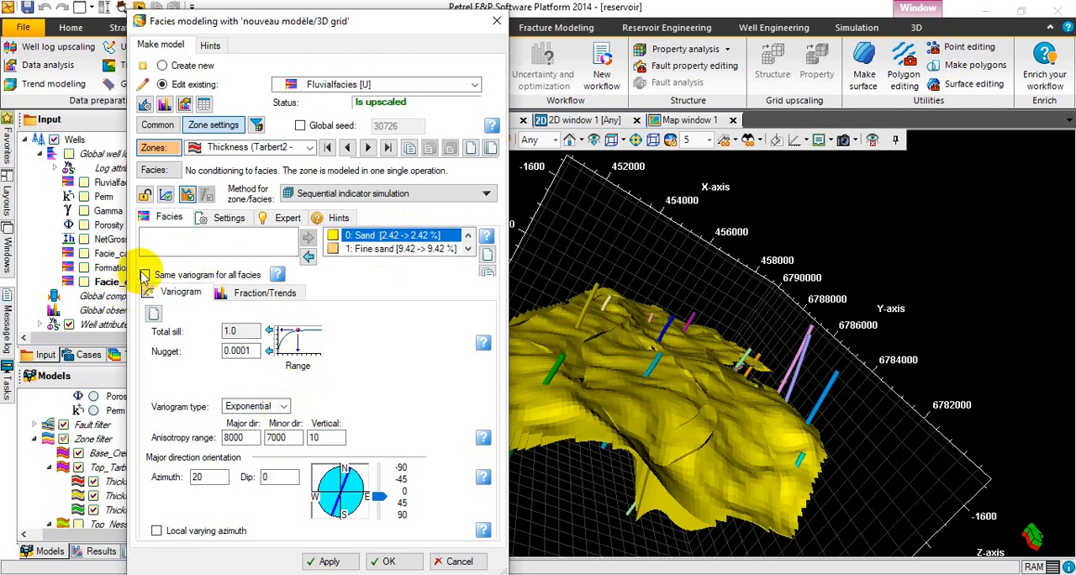
left_click(391, 250)
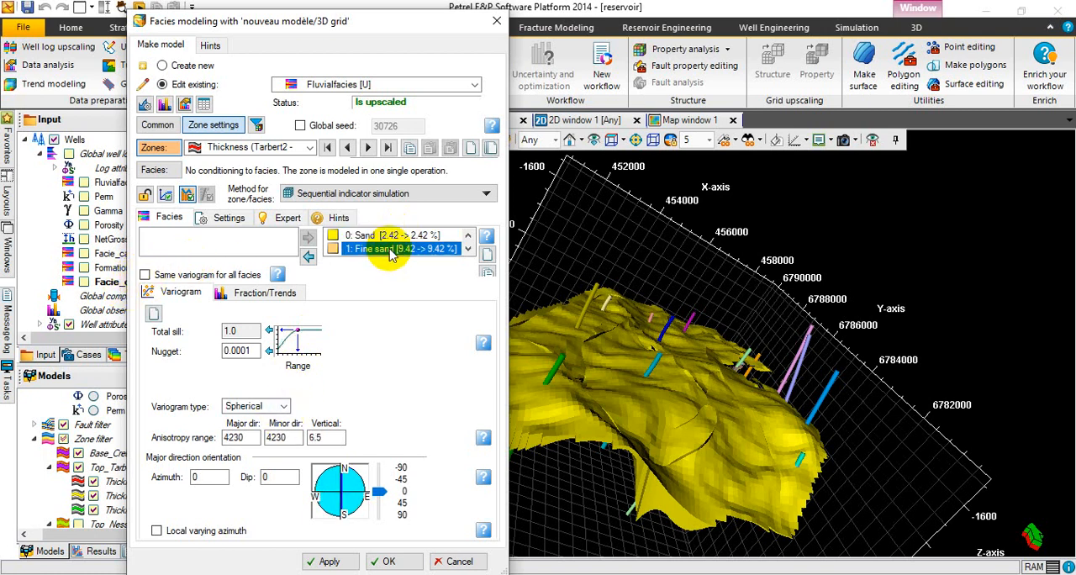
left_click(283, 408)
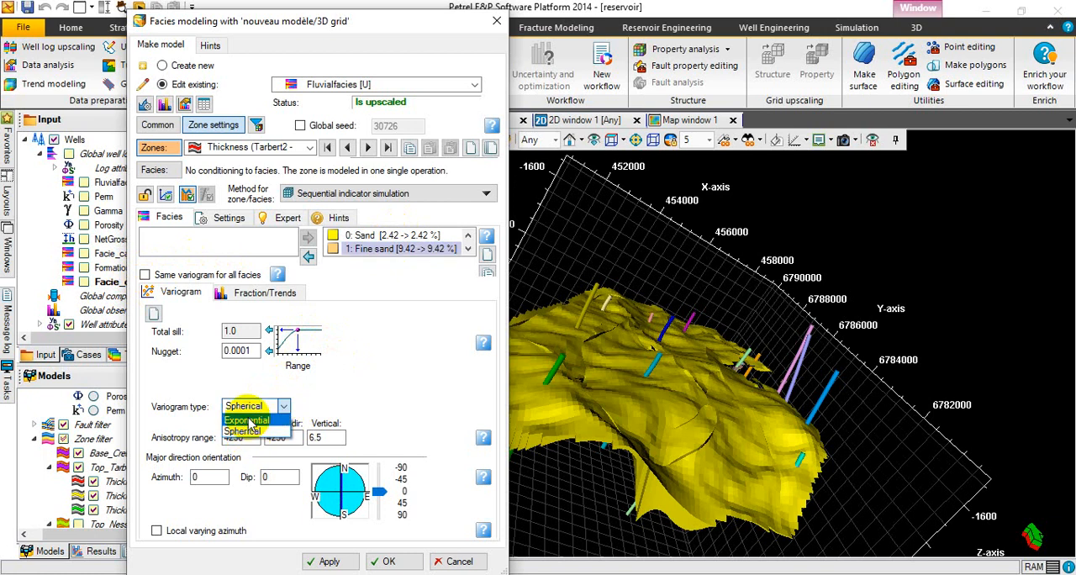
left_click(248, 442)
Set Fine sand's anisotropy ranges to 7500 in the major direction, 1500 in the minor direction and 10 vertically.
left_click(244, 437)
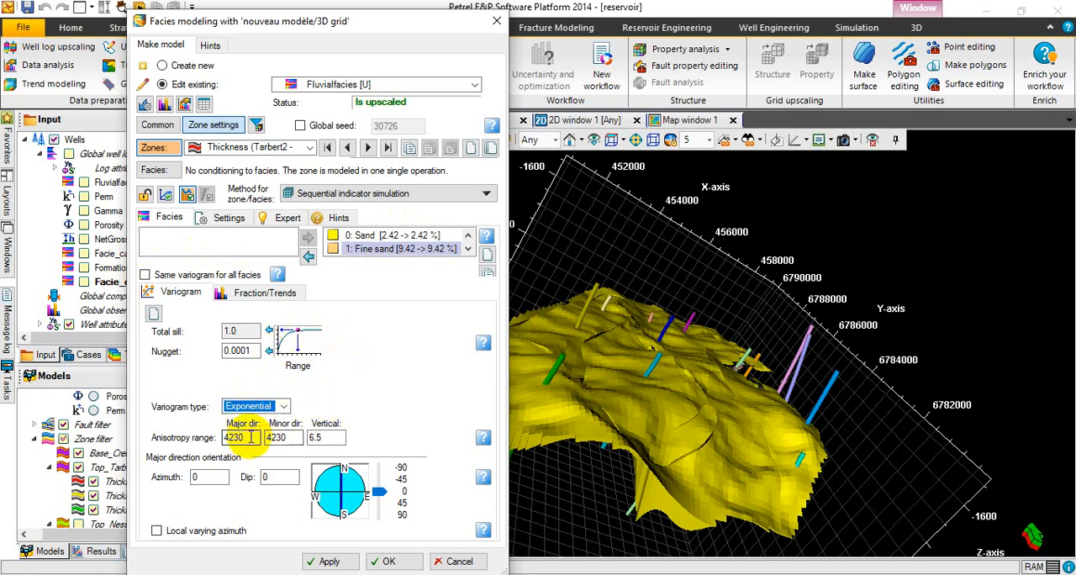
key("BackSpace")
key("BackSpace")
key("BackSpace")
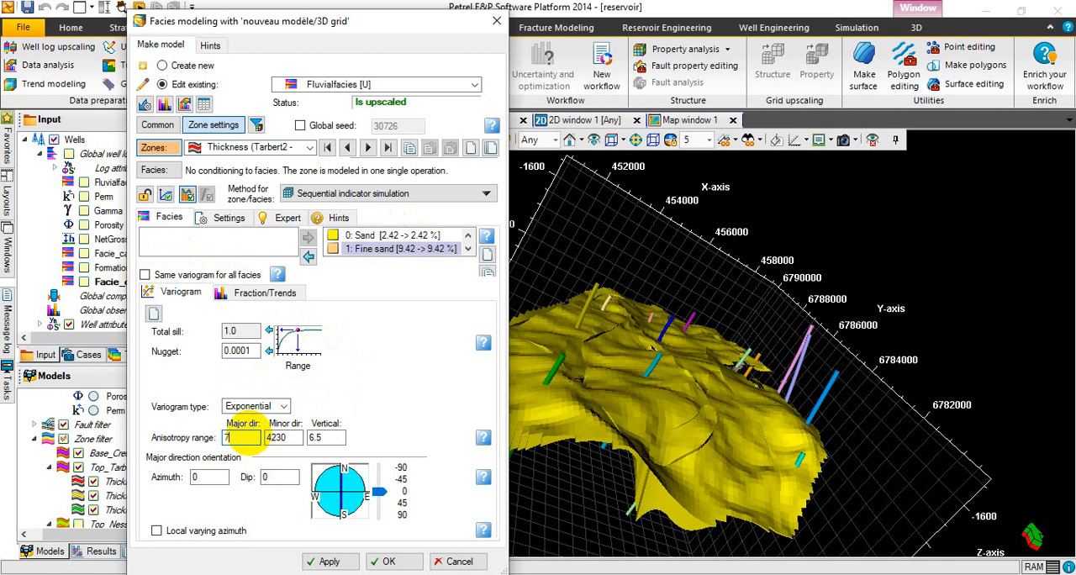
type("7500")
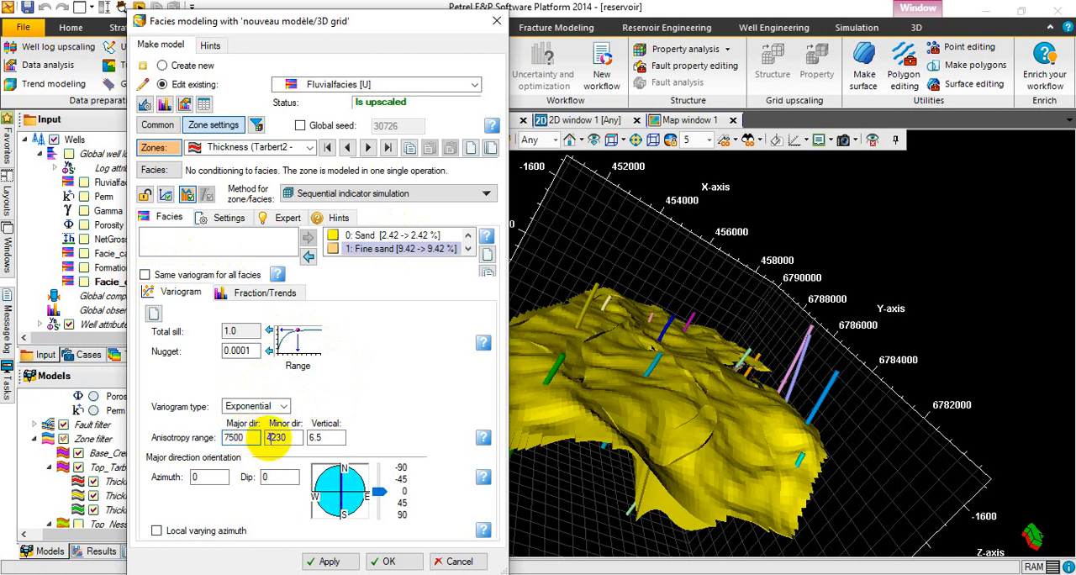
left_click(290, 439)
key("BackSpace")
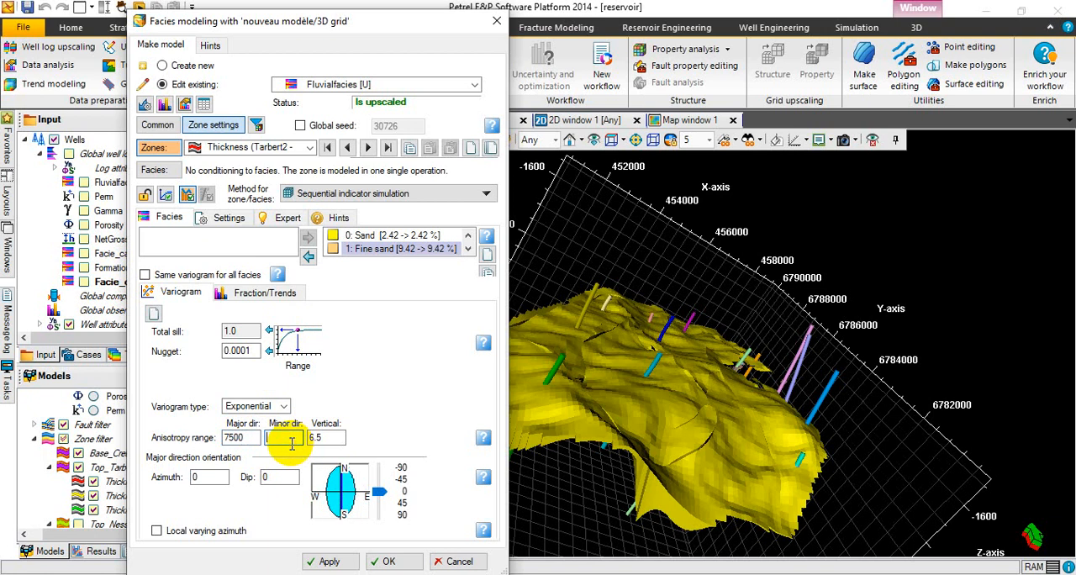
type("1500")
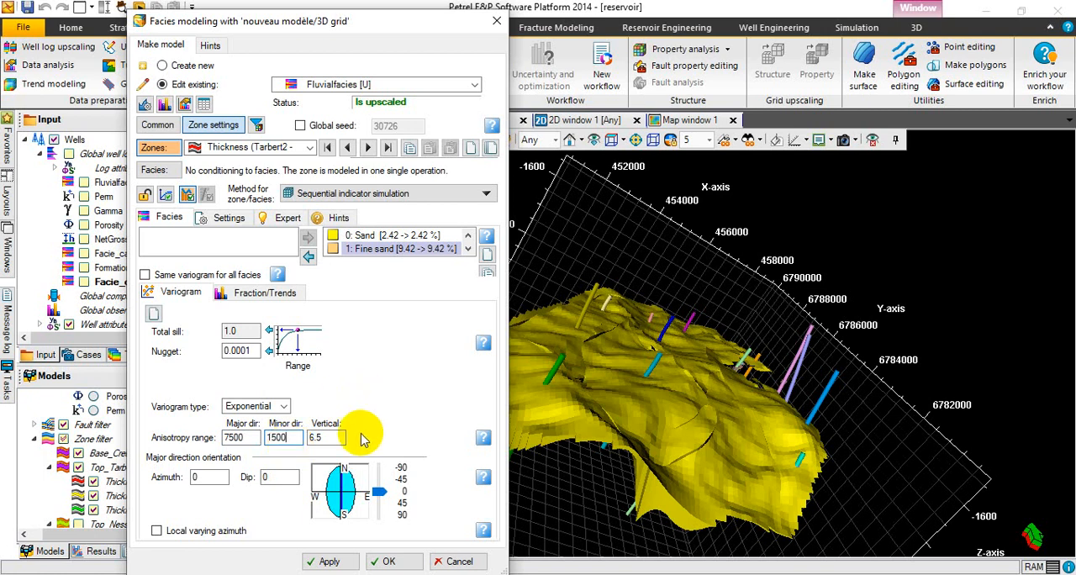
left_click(335, 437)
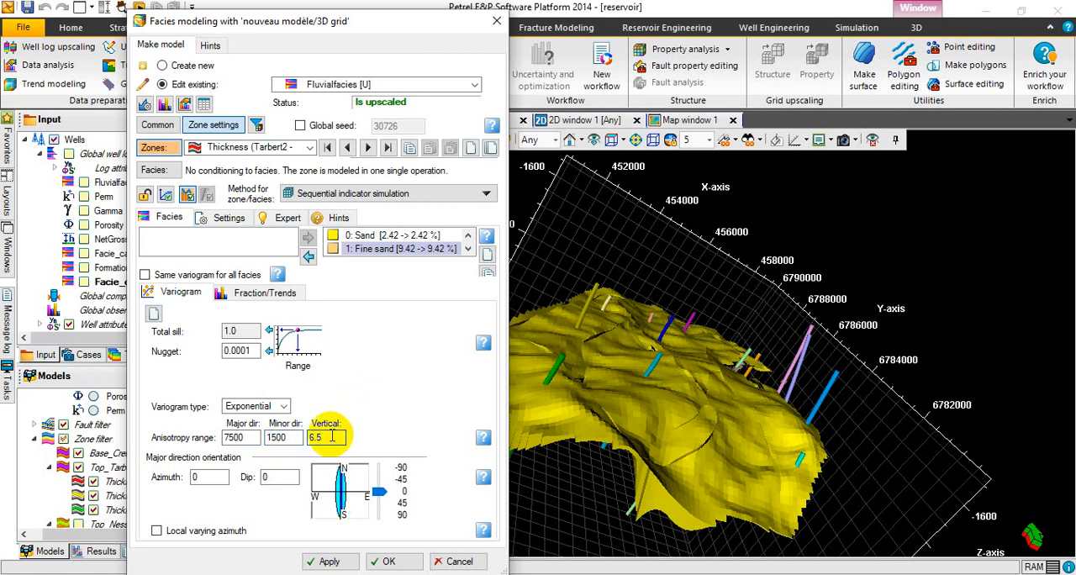
type("10")
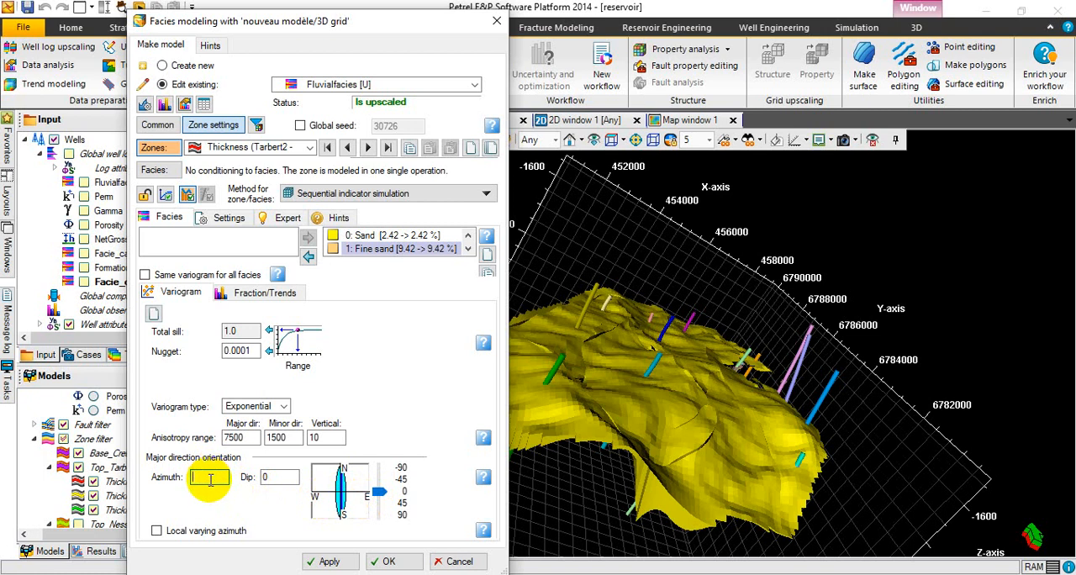
Orient Fine sand's major variogram direction at an azimuth of 30.
type("30")
left_click(276, 451)
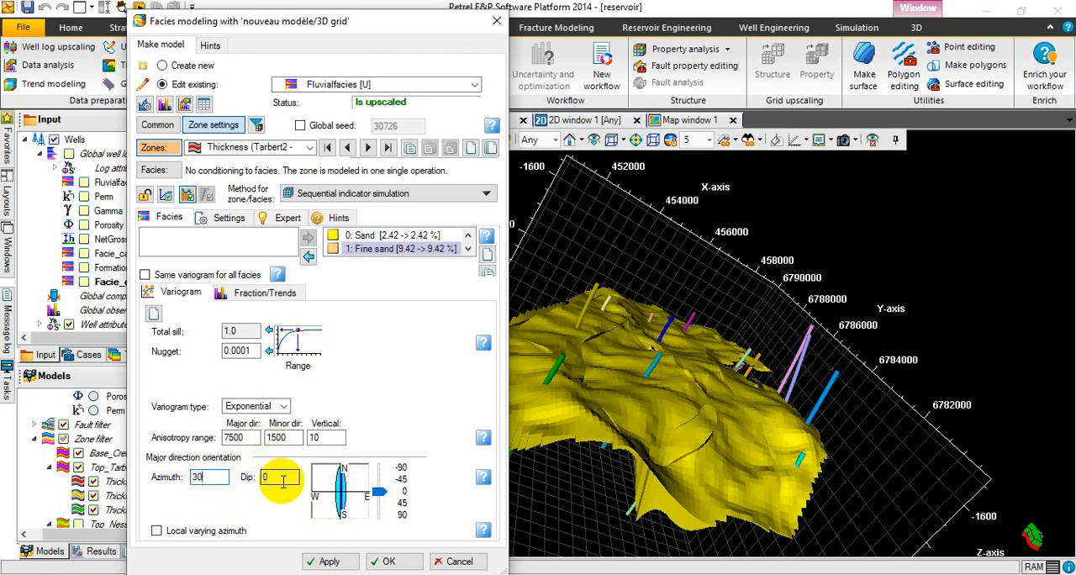
left_click(284, 477)
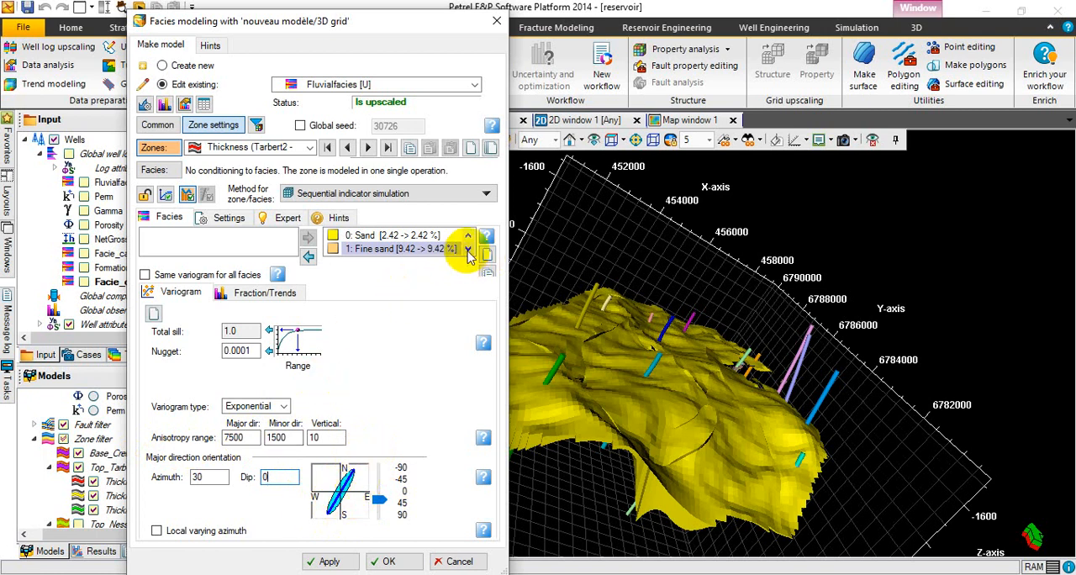
Select Coarse sand among the modeled facies and set its variogram type to Exponential.
left_click(468, 251)
left_click(468, 250)
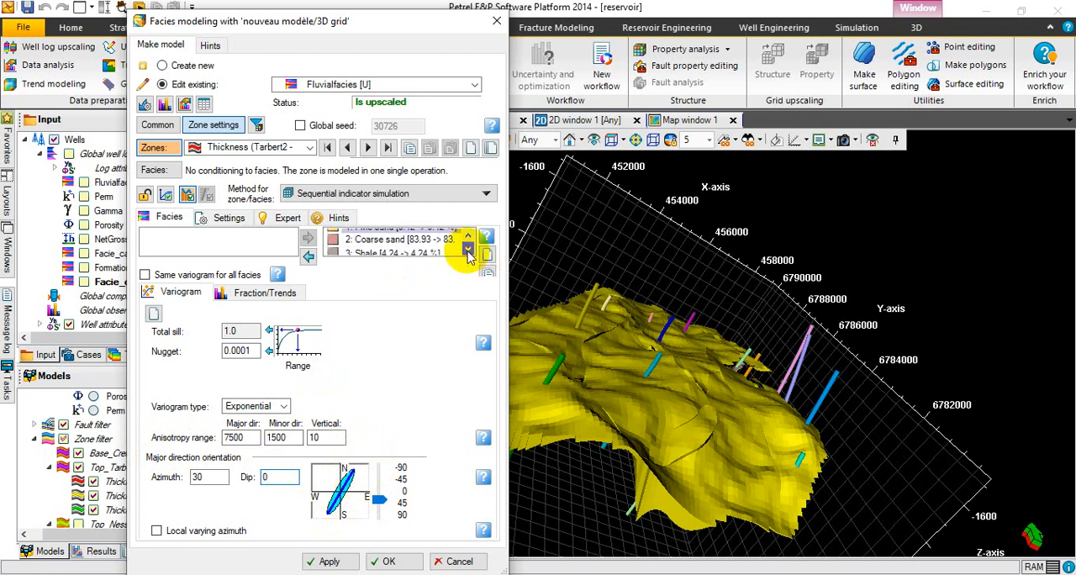
left_click(413, 239)
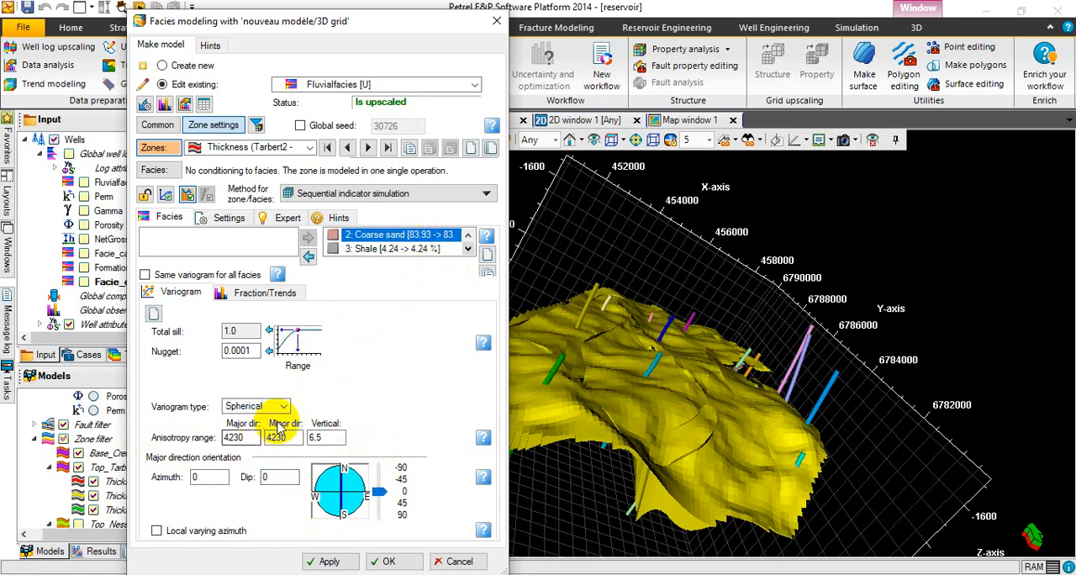
left_click(284, 407)
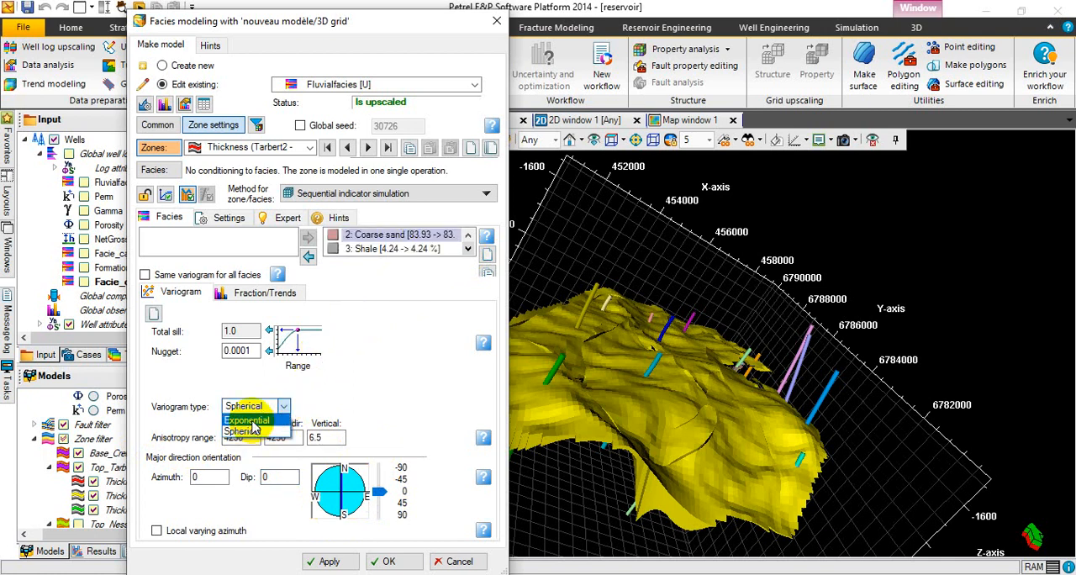
left_click(254, 427)
Set Coarse sand's anisotropy ranges to 1000 major, 500 minor and 10 vertical, and its major direction azimuth to 25.
left_click(248, 437)
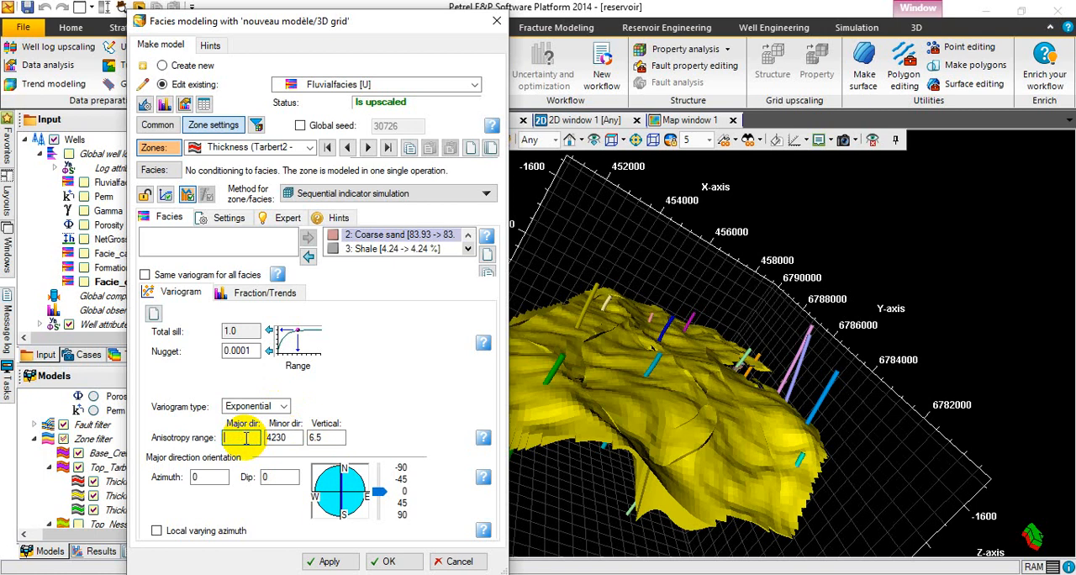
type("1000")
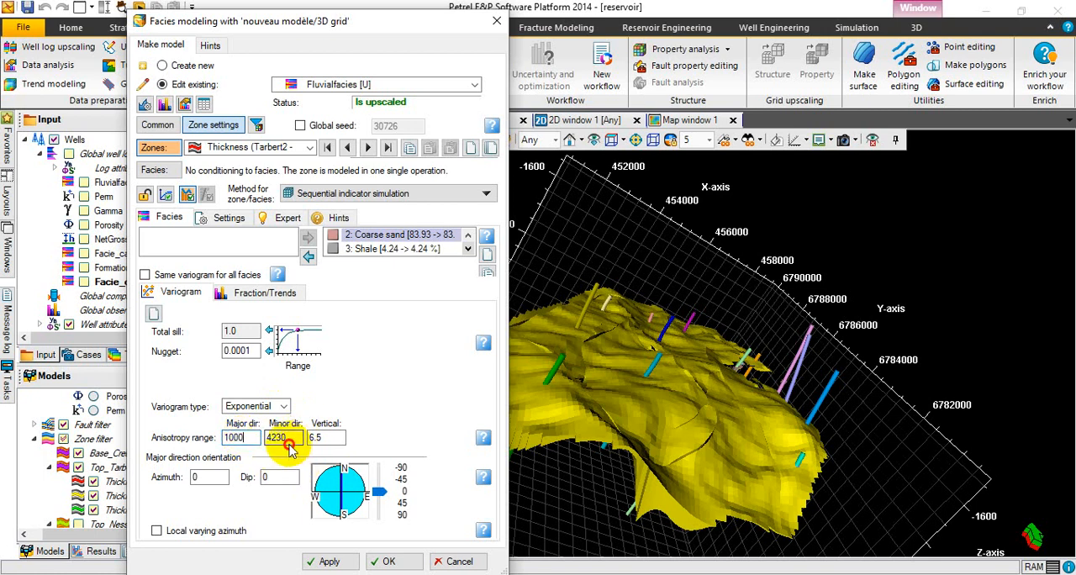
left_click(290, 437)
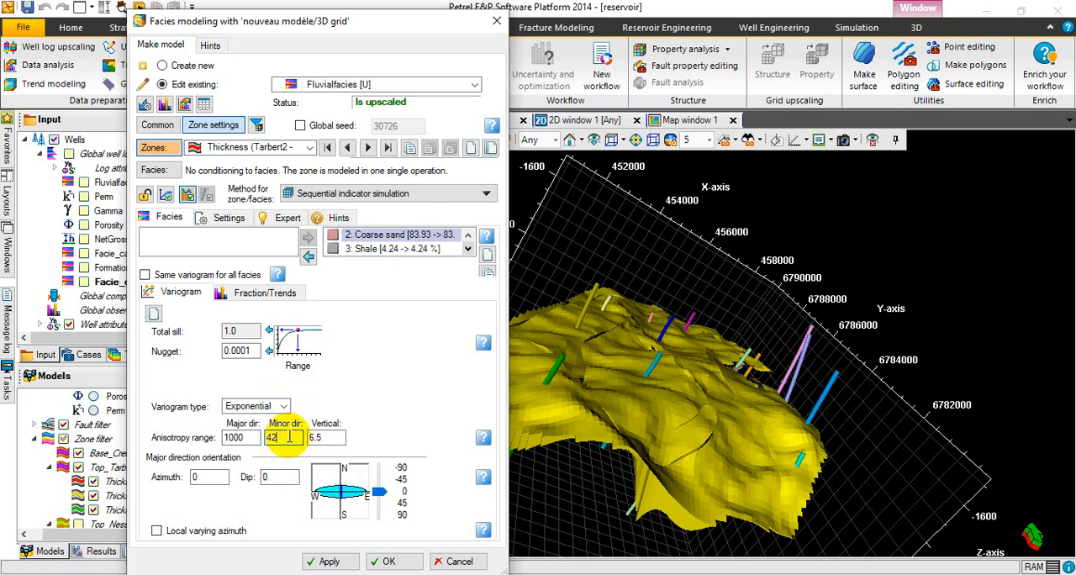
type("500")
double_click(333, 437)
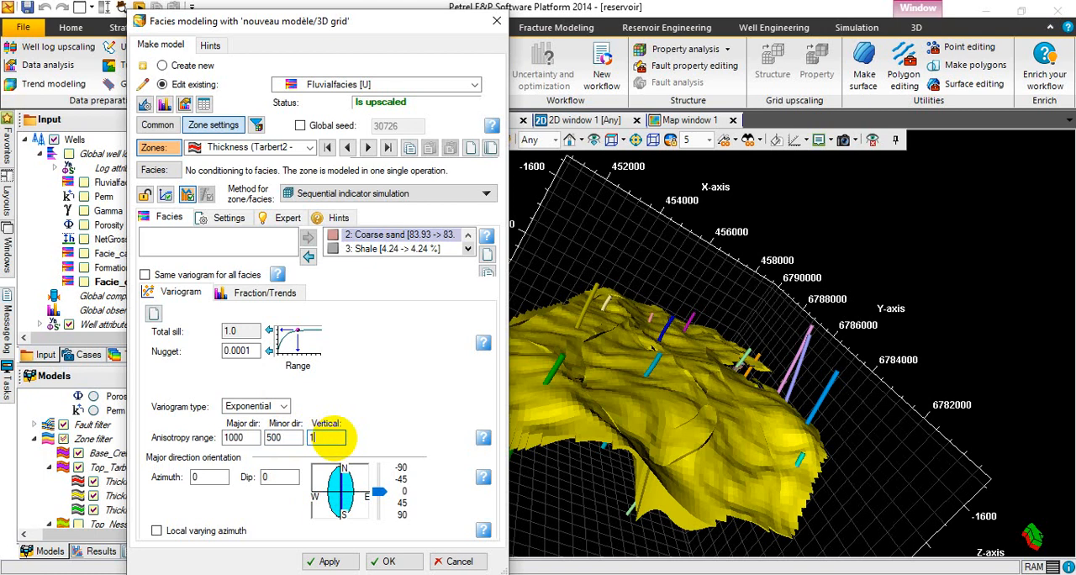
type("10")
left_click(207, 478)
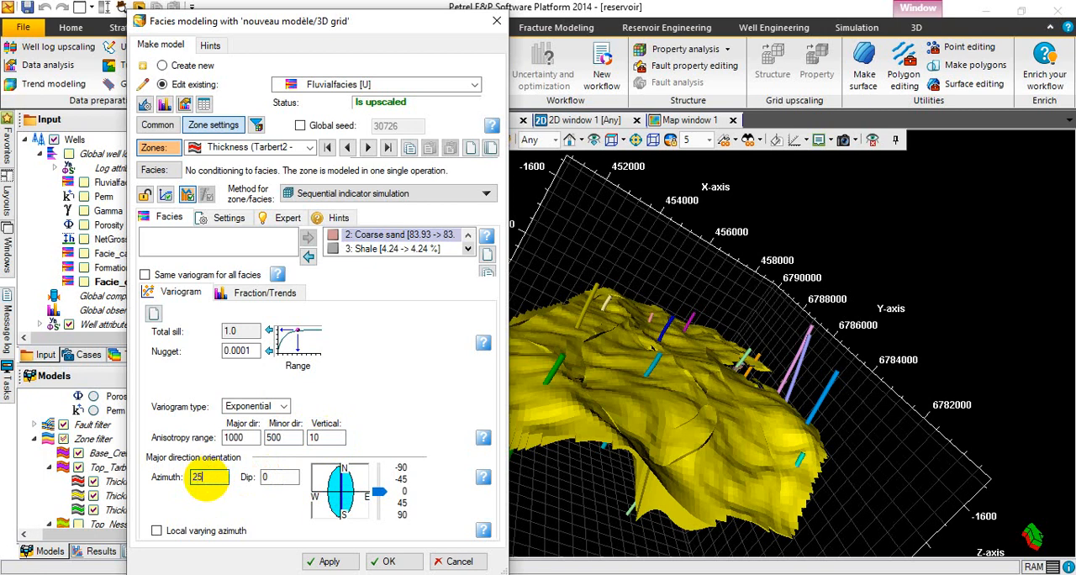
left_click(284, 477)
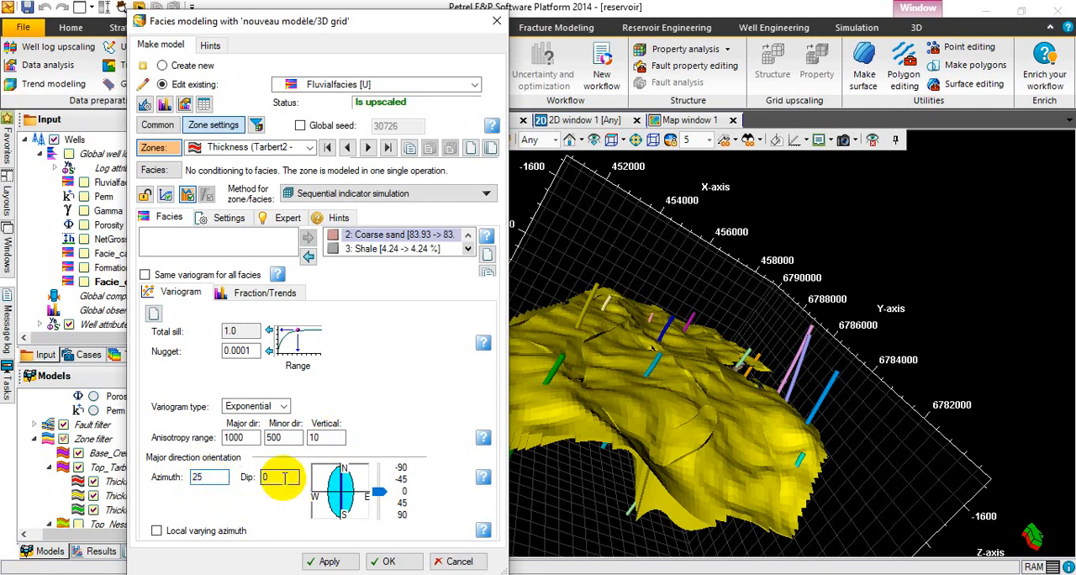
Select Shale among the modeled facies and set its variogram type to Exponential.
left_click(408, 251)
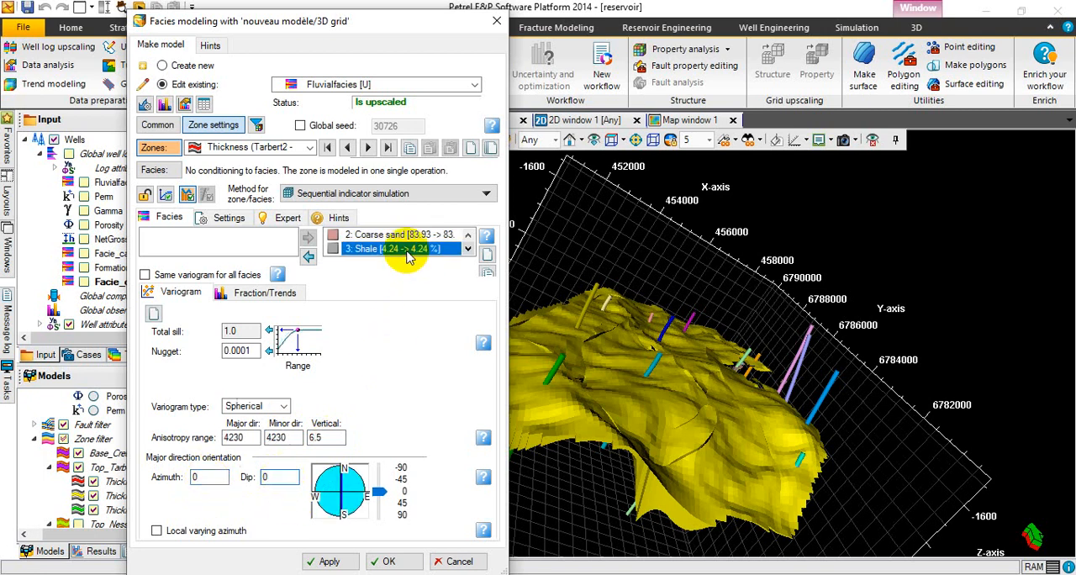
left_click(277, 407)
left_click(262, 428)
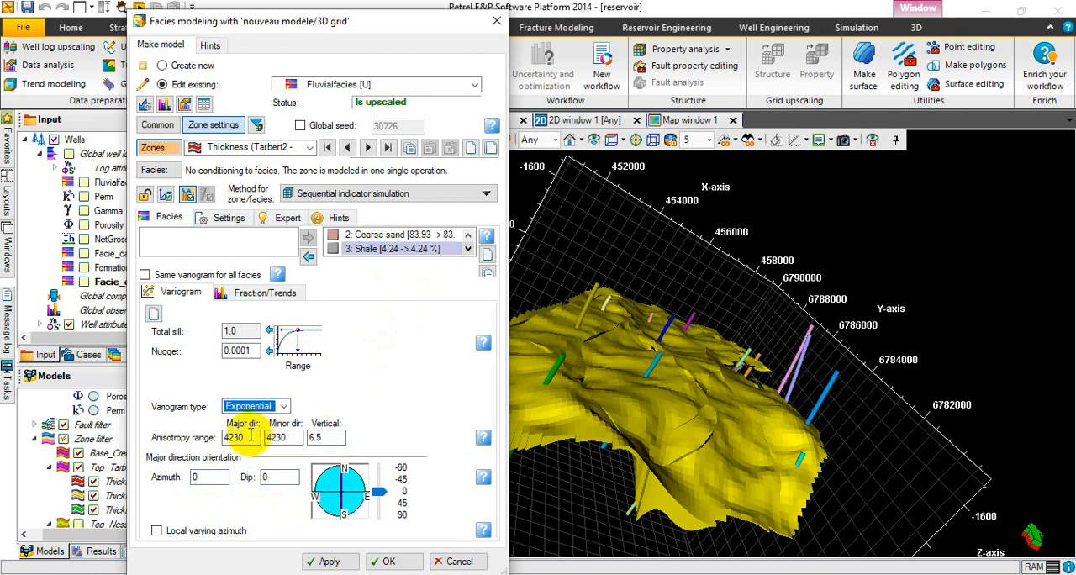
Set Shale's anisotropy ranges to 4500 major, 1500 minor and 10 vertical, and its major direction azimuth to 25.
left_click(250, 436)
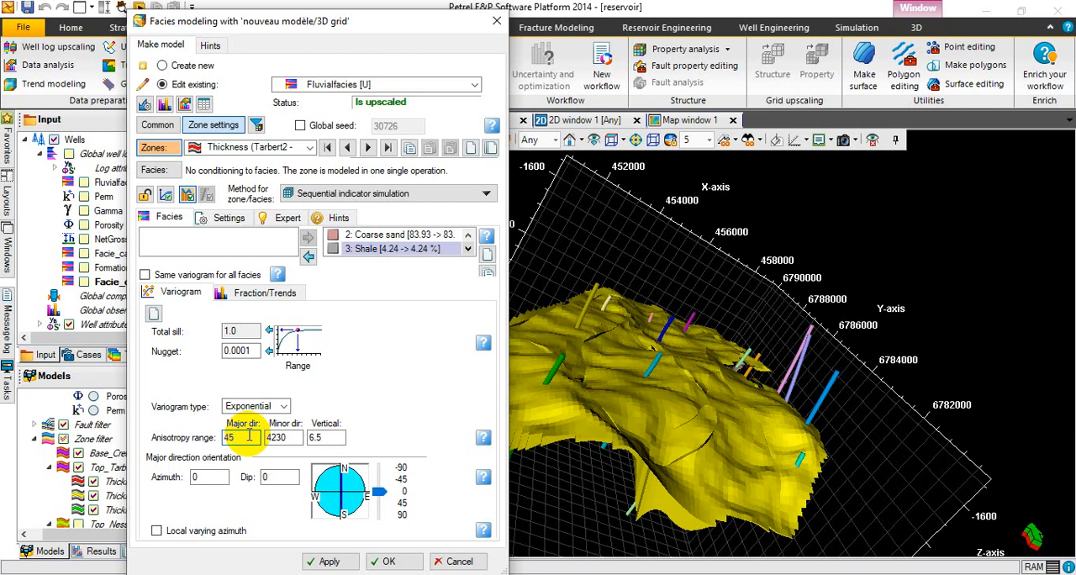
double_click(294, 436)
key("BackSpace")
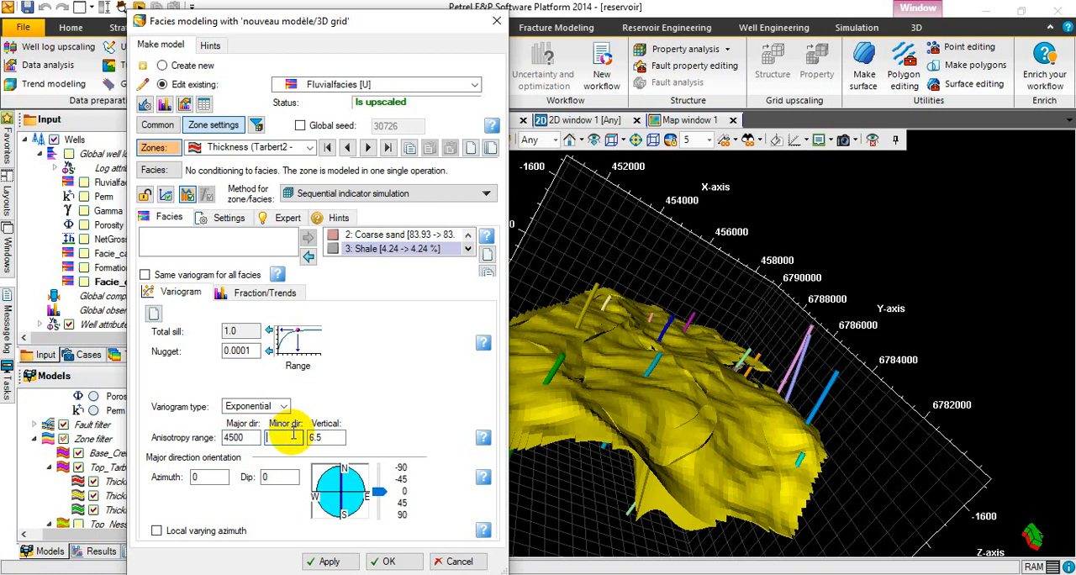
type("1500")
left_click(339, 438)
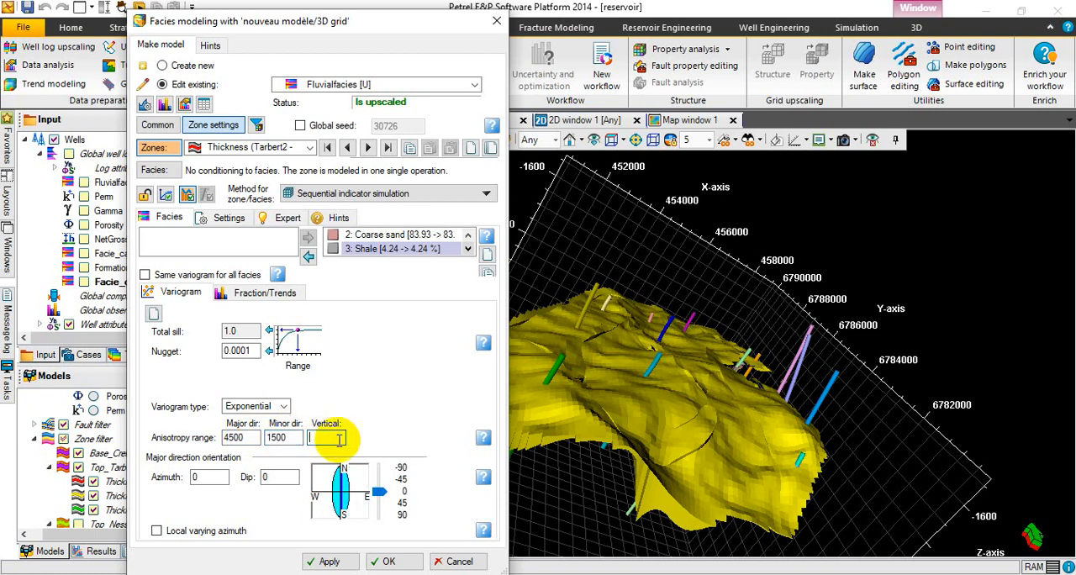
left_click(200, 478)
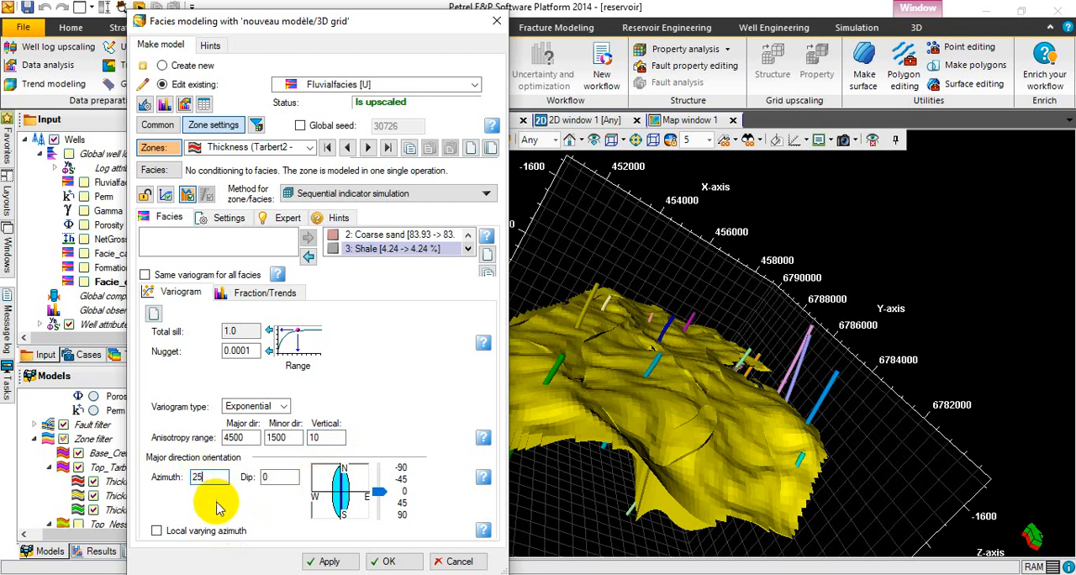
left_click(283, 476)
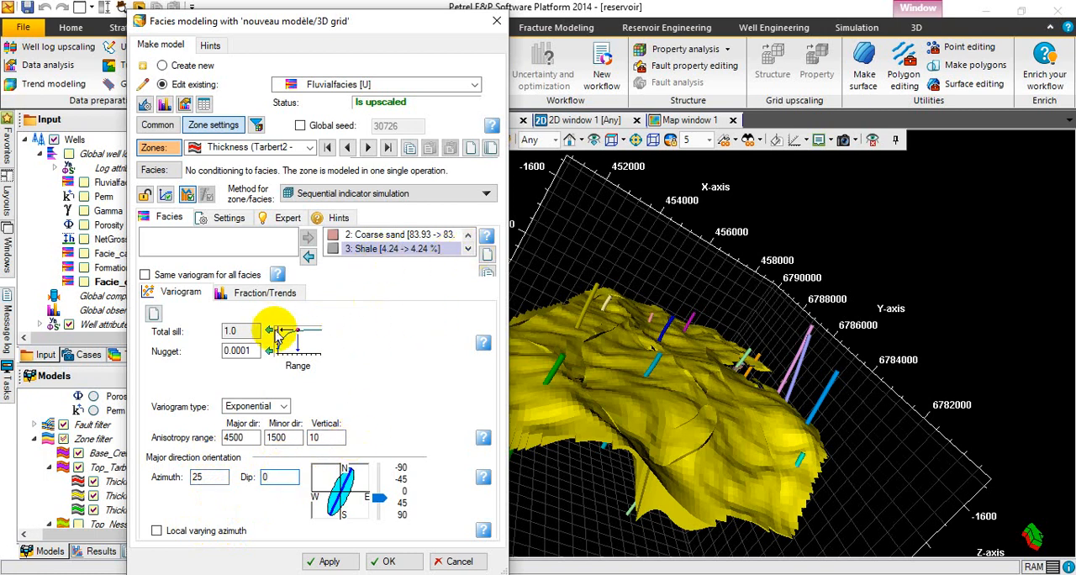
Check Shale's fraction and trend settings, and try to run the facies modeling with the current zone settings.
left_click(259, 294)
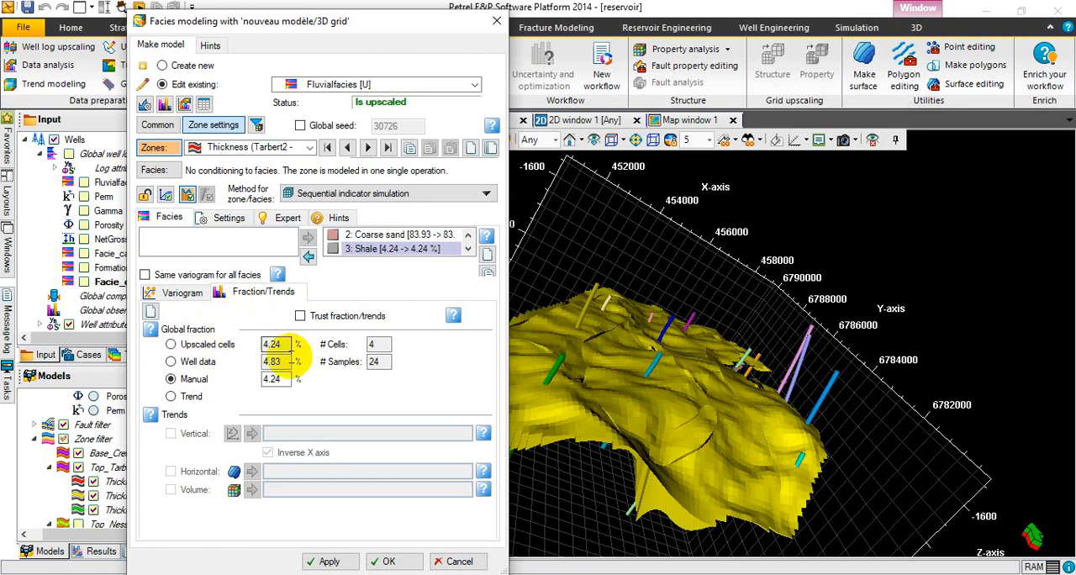
left_click(183, 294)
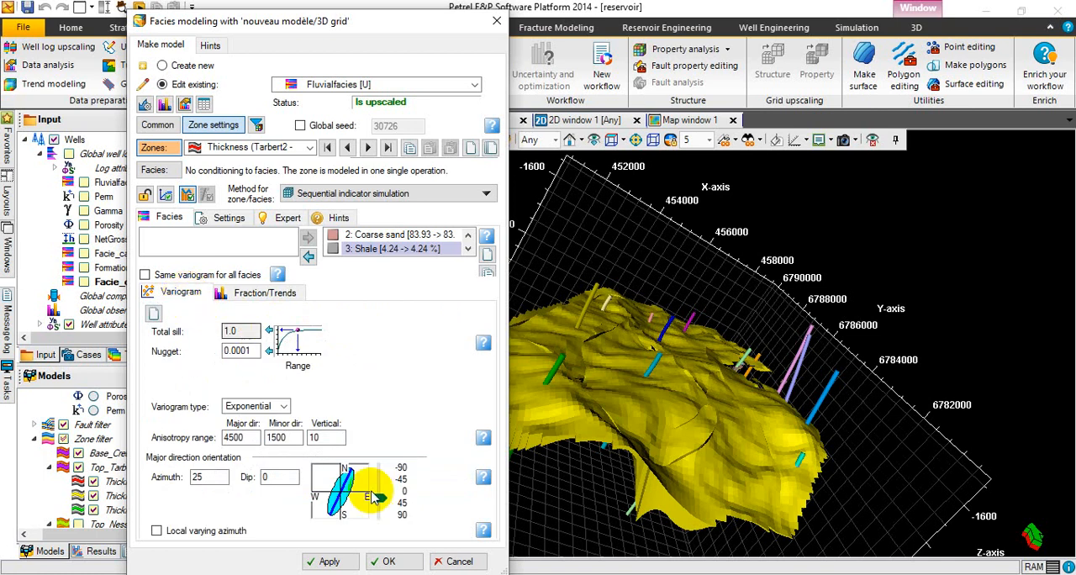
left_click(330, 561)
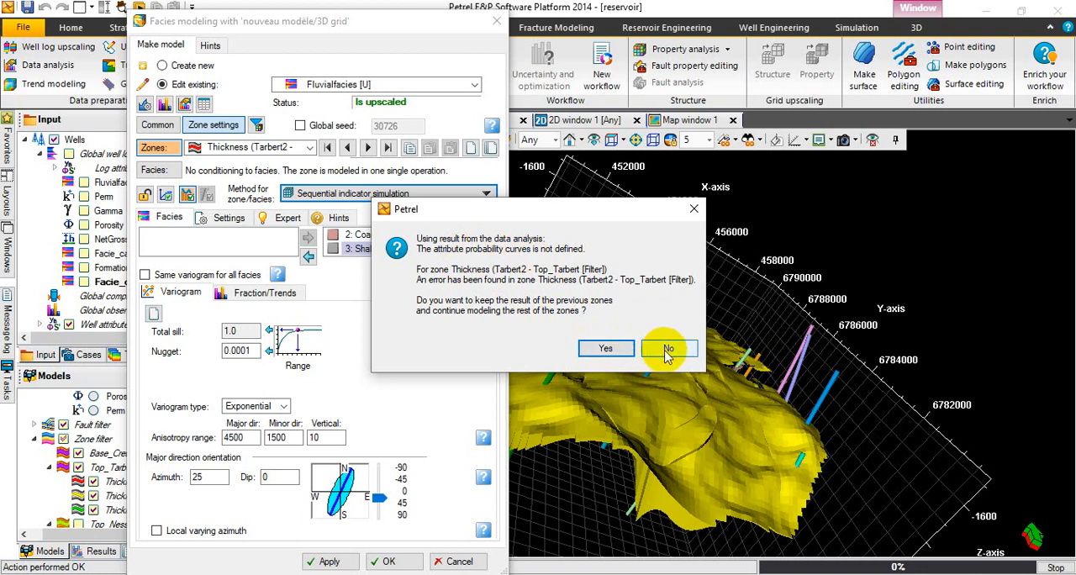
left_click(582, 353)
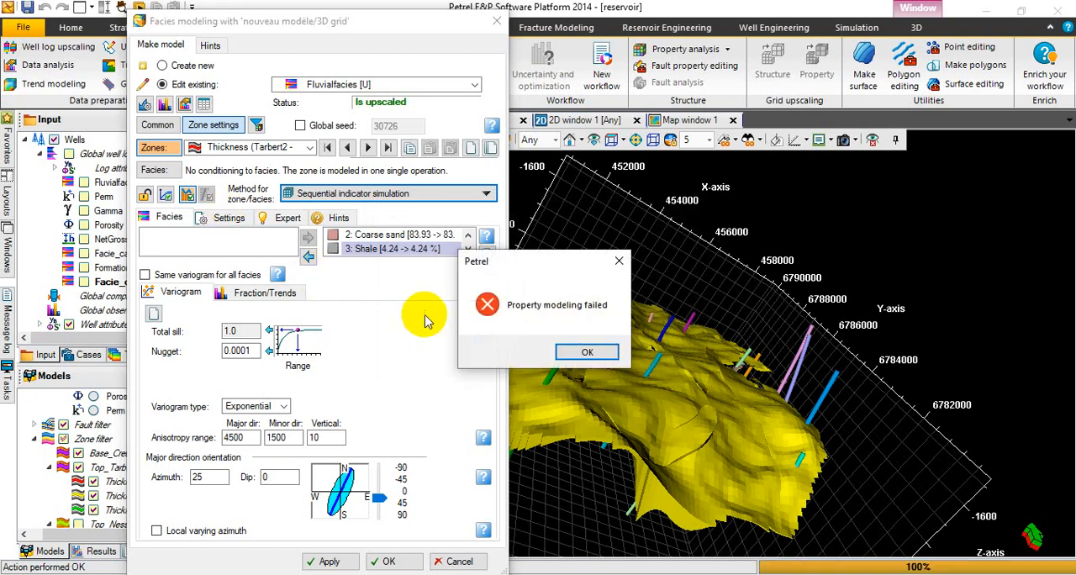
left_click(565, 352)
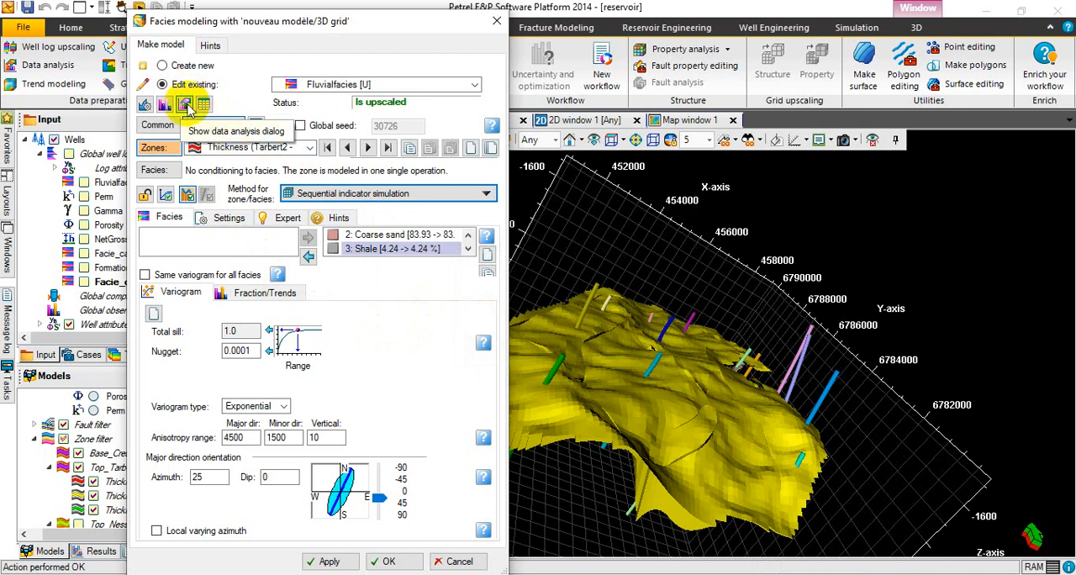
Stop using the data analysis probability curves for the Tarbert2 - Top_Tarbert zone, and run the facies modeling.
left_click(185, 105)
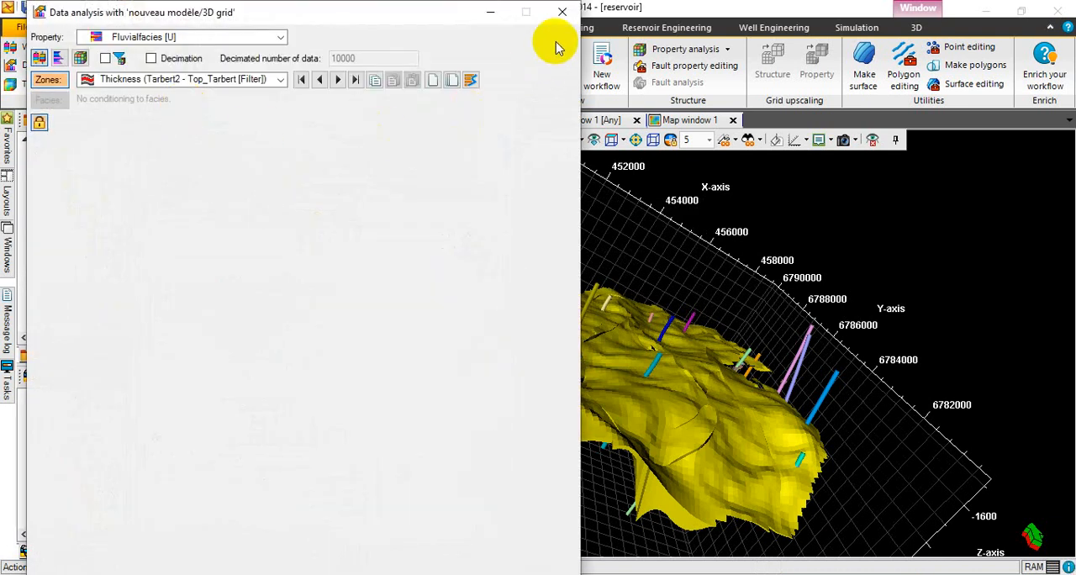
left_click(562, 12)
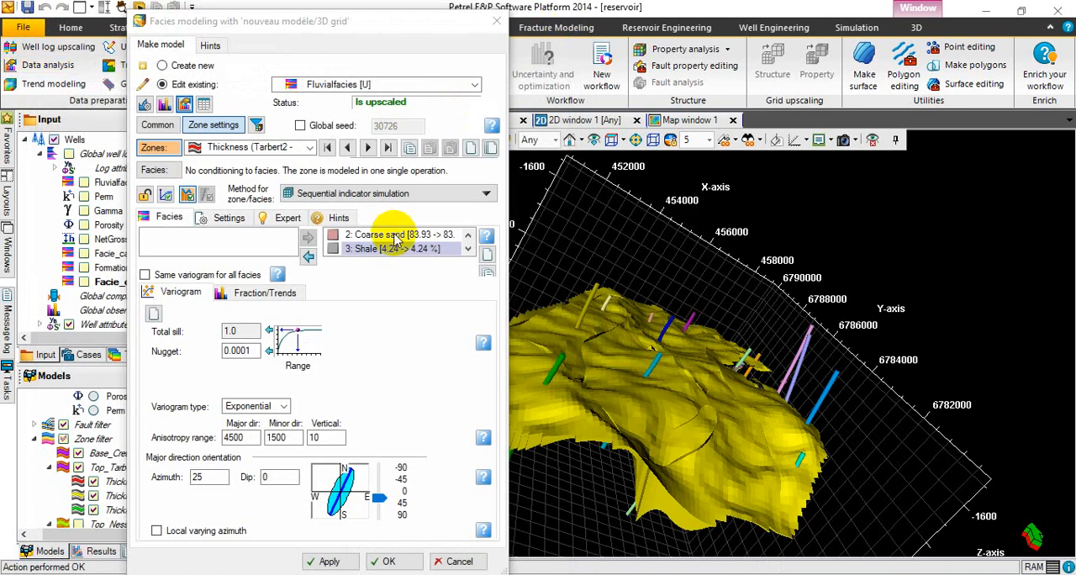
left_click(189, 196)
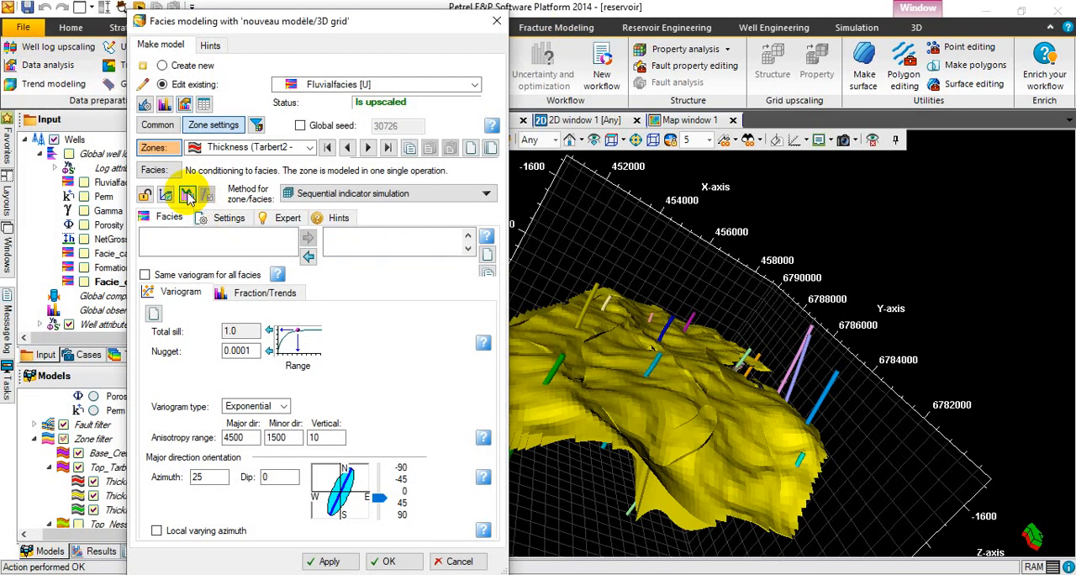
left_click(189, 196)
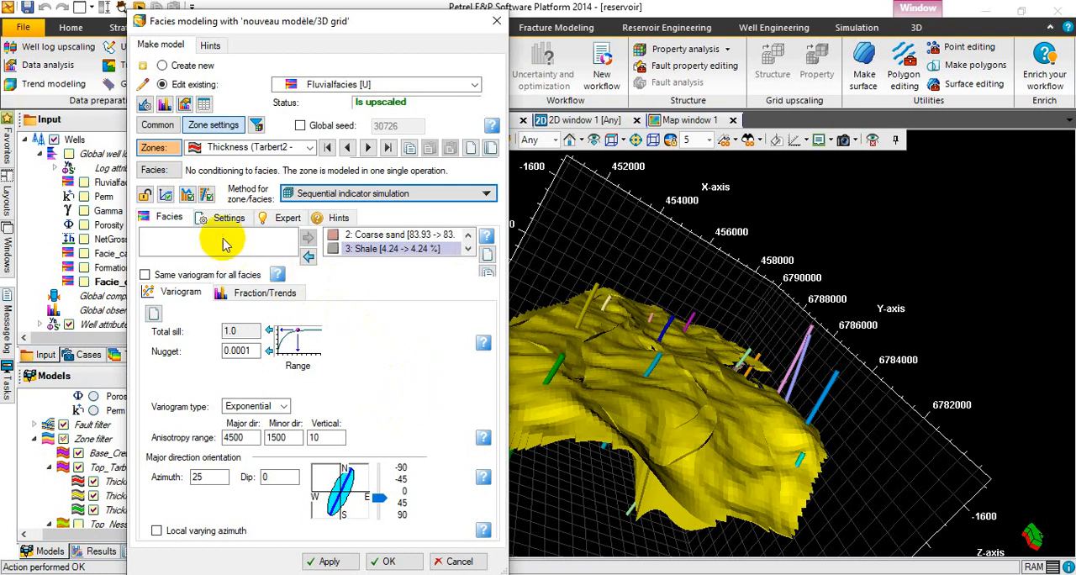
left_click(207, 196)
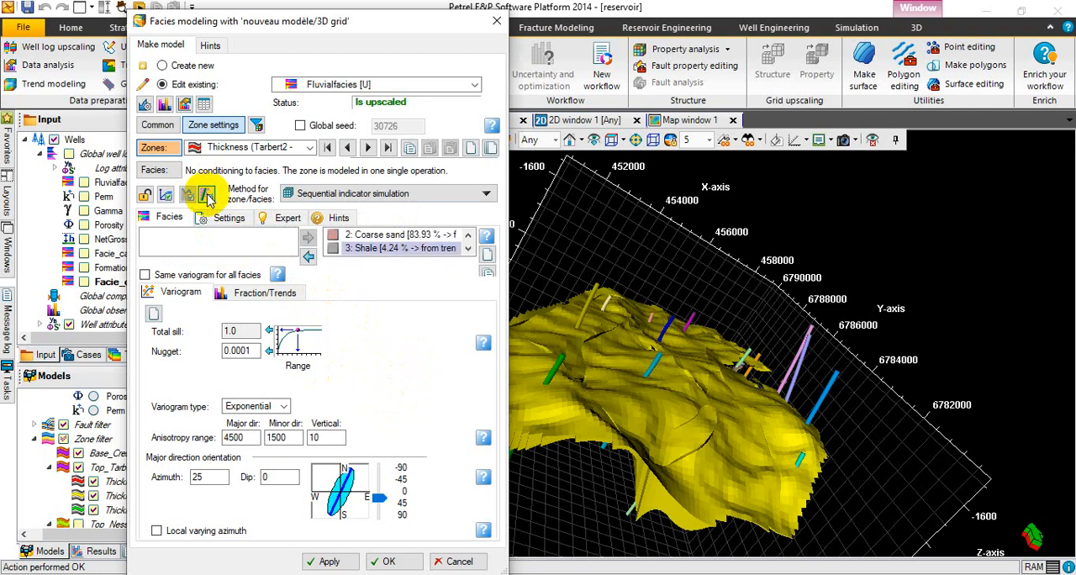
left_click(207, 195)
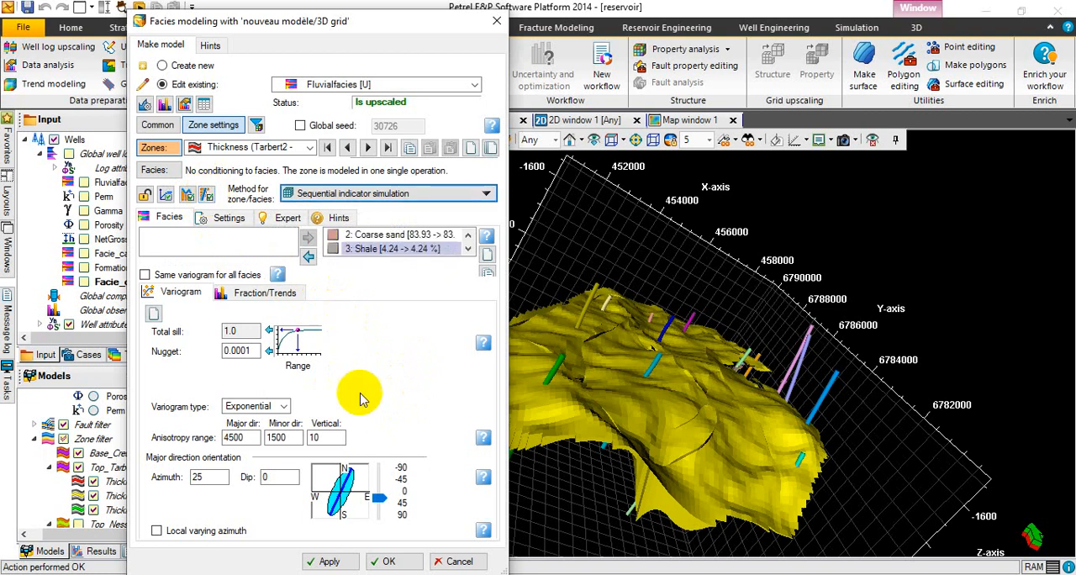
left_click(328, 561)
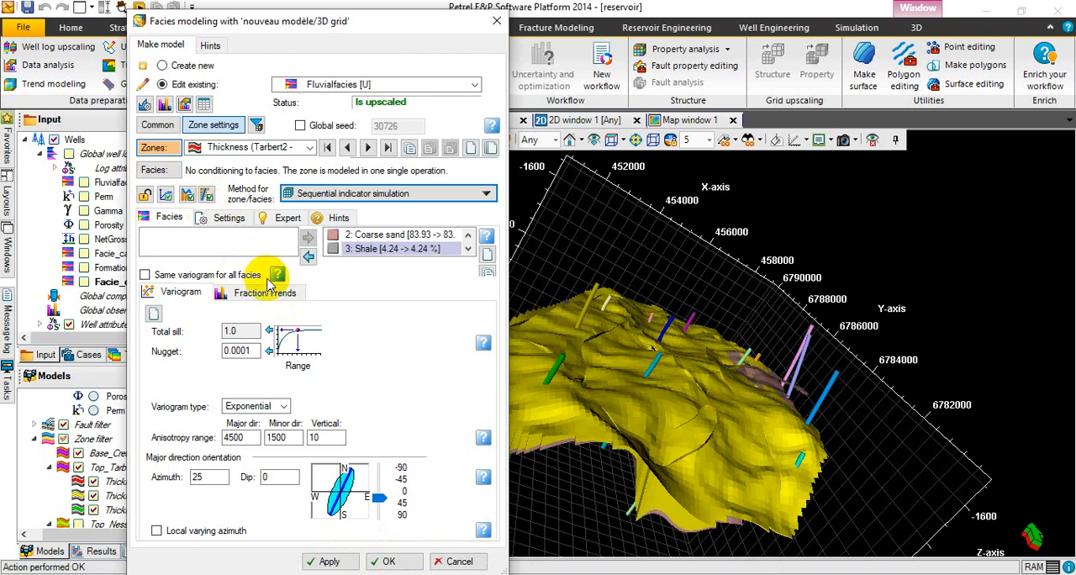
left_click(390, 561)
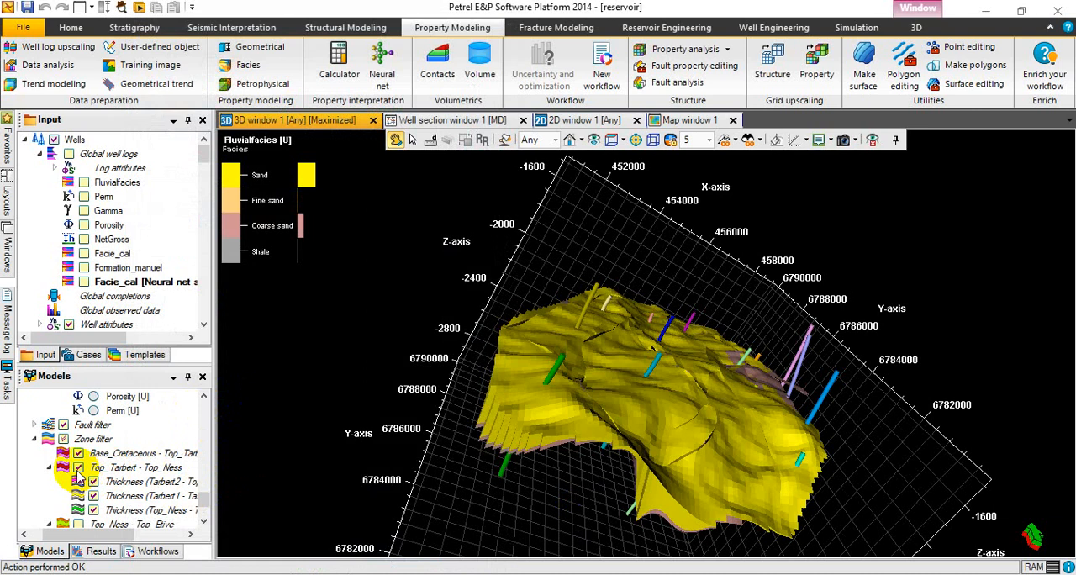
Show only the Thickness (Tarbert2 - Top_Tarbert) zone in the 3D view and examine its modeled facies distribution from several angles.
left_click(94, 509)
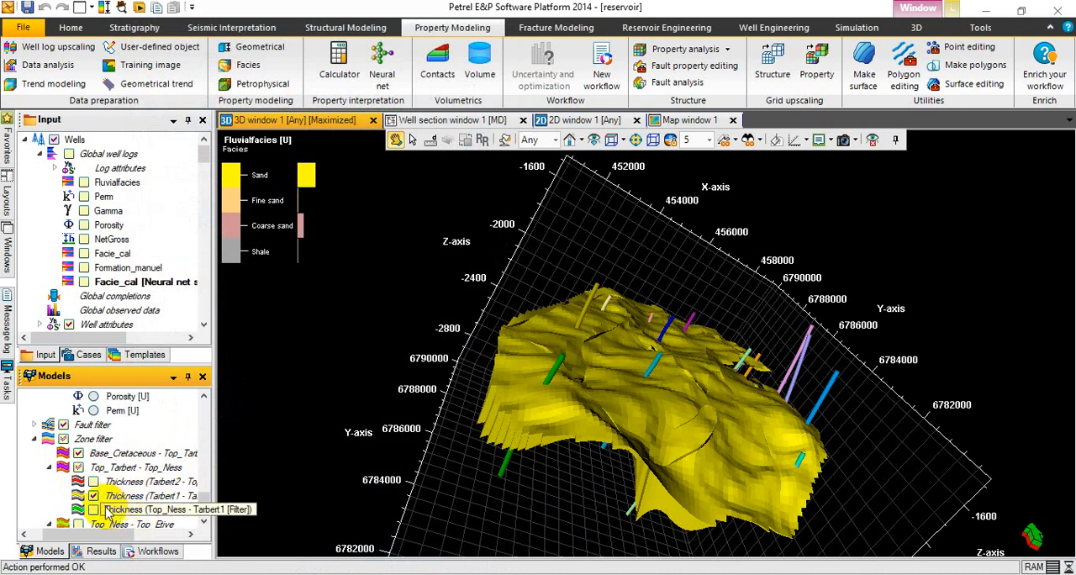
left_click(79, 454)
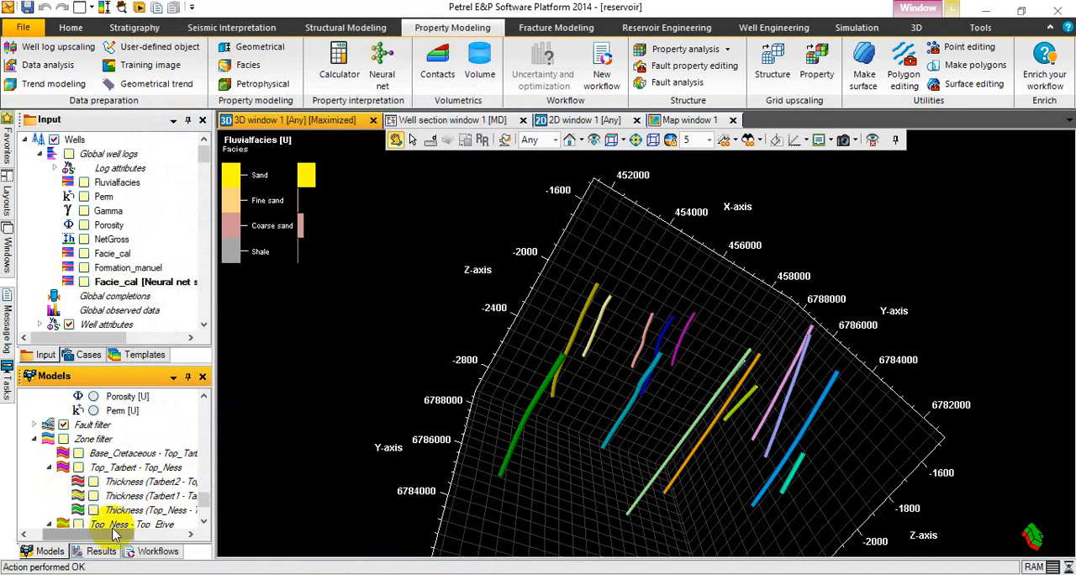
mouse_move(95, 540)
left_mouse_down()
mouse_move(128, 535)
mouse_move(103, 538)
left_mouse_up()
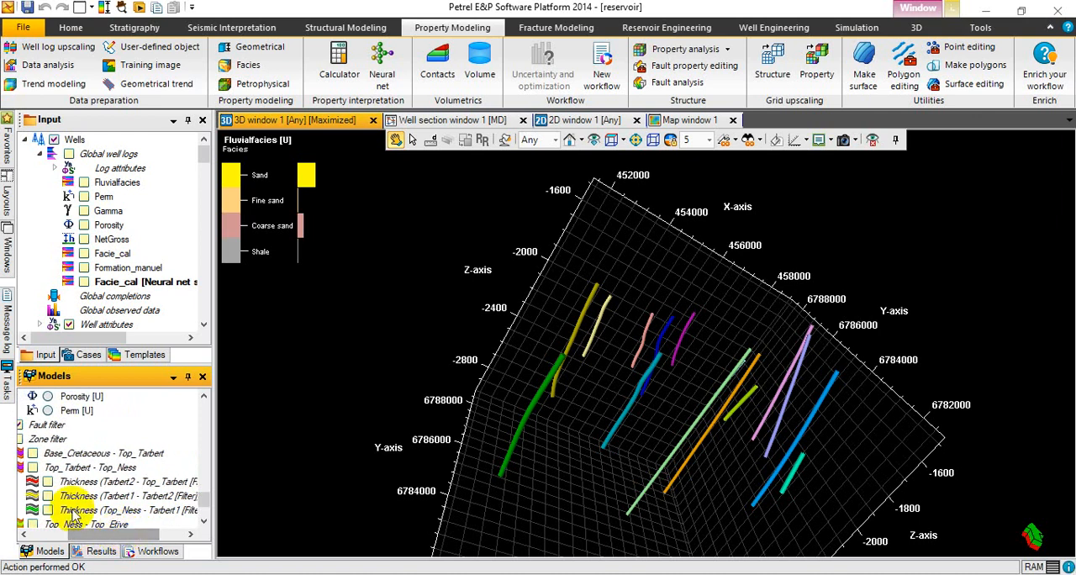
left_click(47, 482)
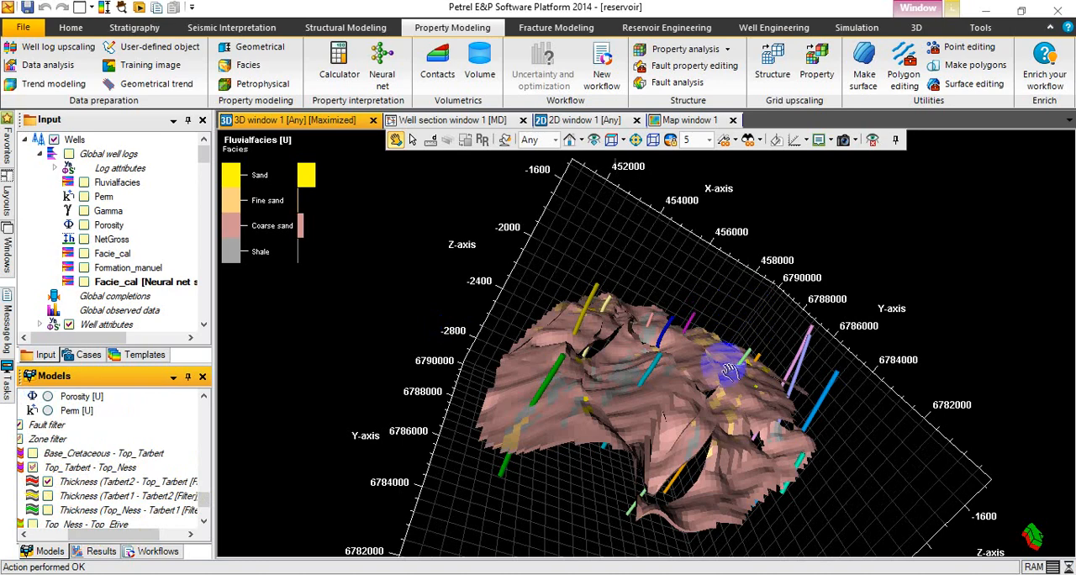
left_click_drag(738, 405, 814, 402)
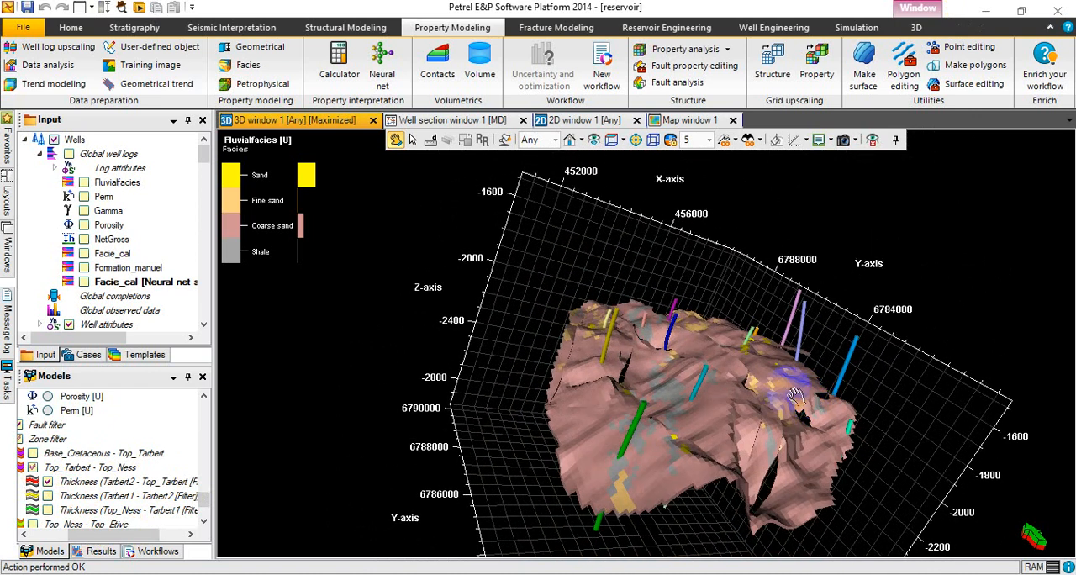
left_click_drag(794, 394, 744, 397)
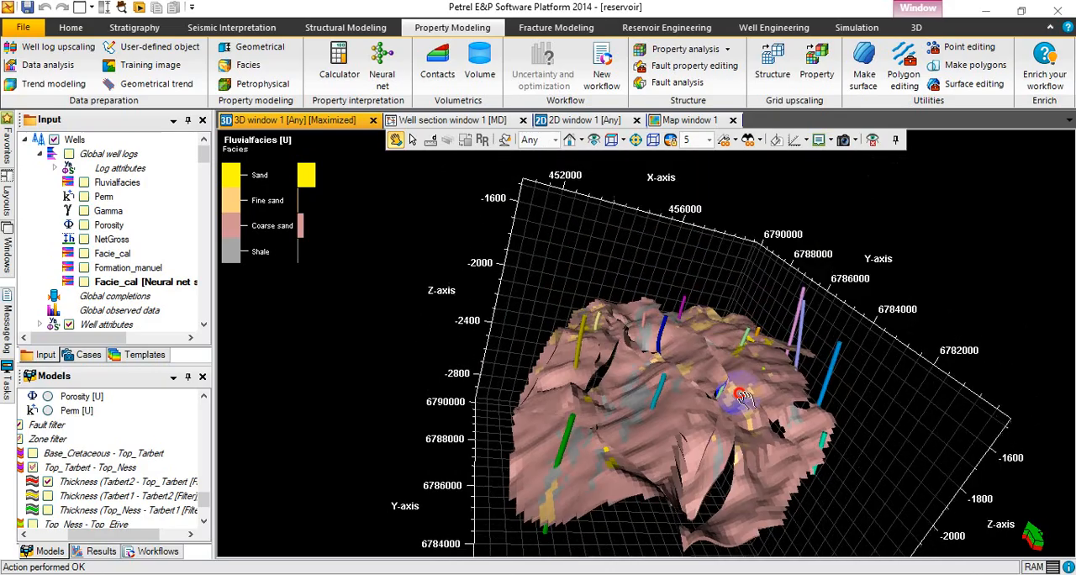
left_click_drag(847, 372, 952, 380)
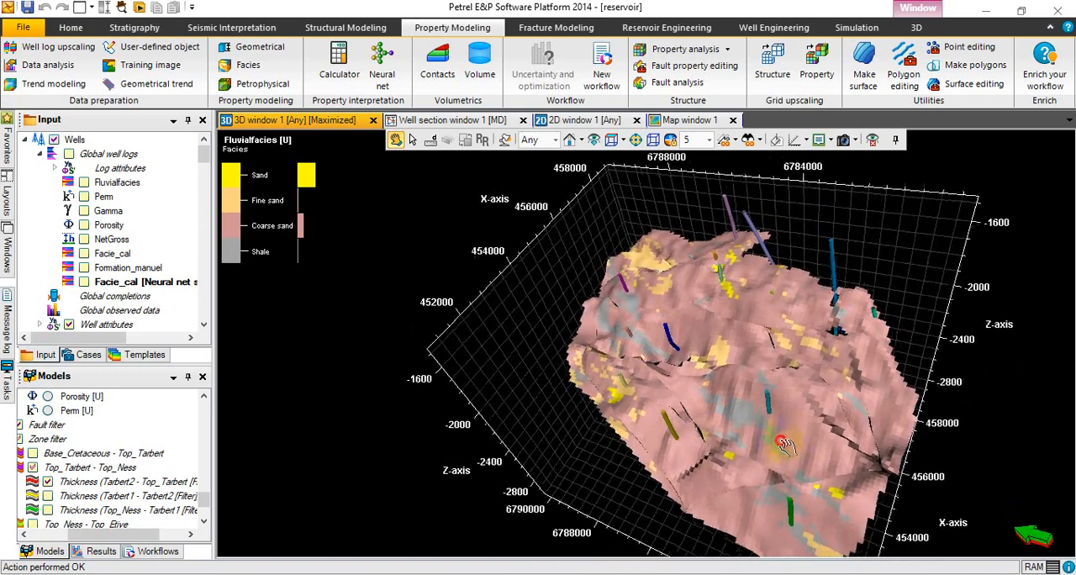
left_click_drag(784, 445, 921, 414)
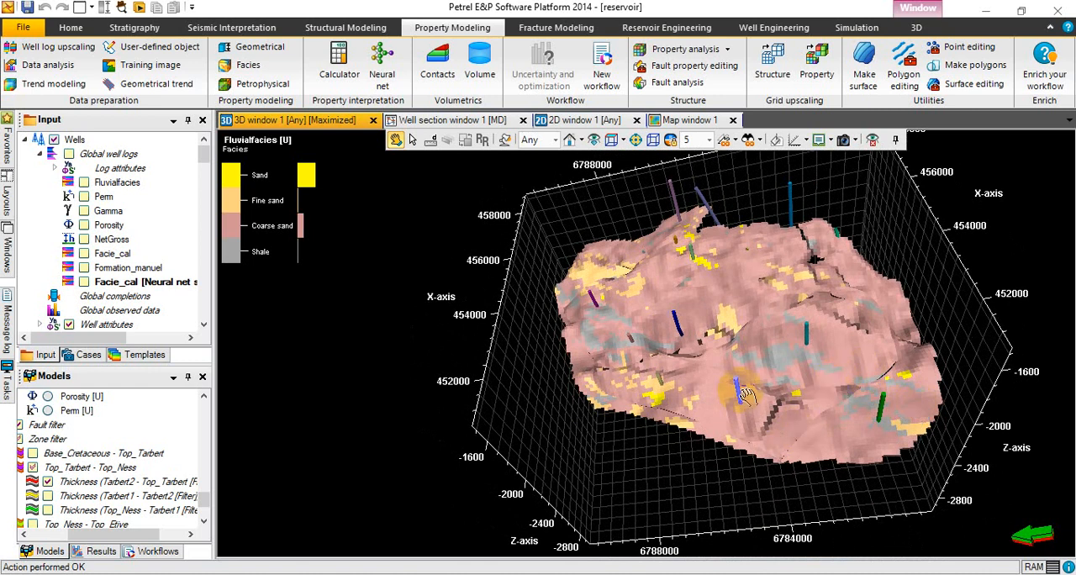
left_click_drag(743, 394, 646, 393)
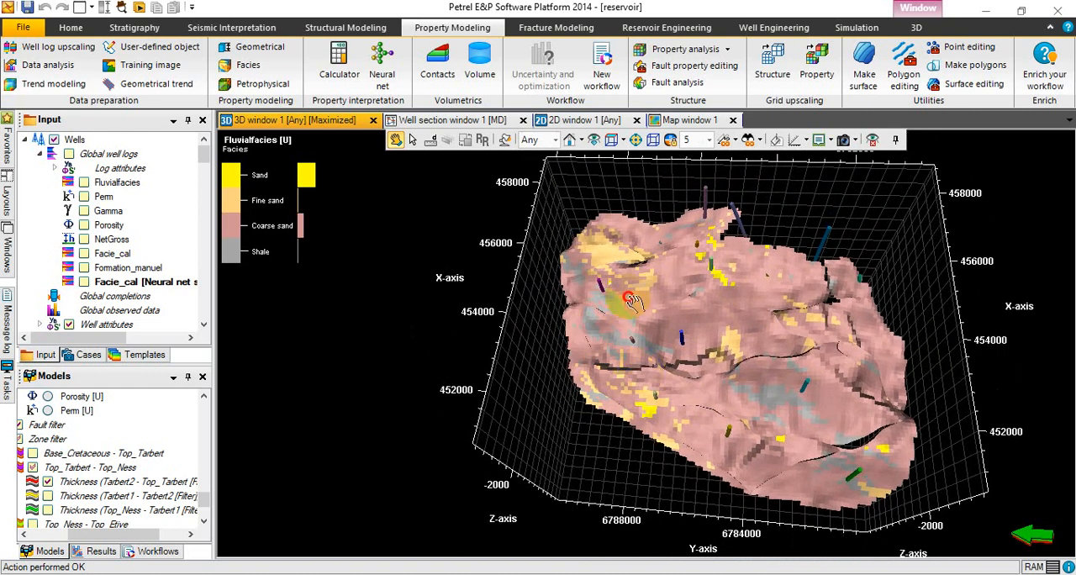
Examine the modeled facies of the Tarbert2 - Top_Tarbert zone in 3D from above and from the side.
left_click_drag(632, 303, 711, 267)
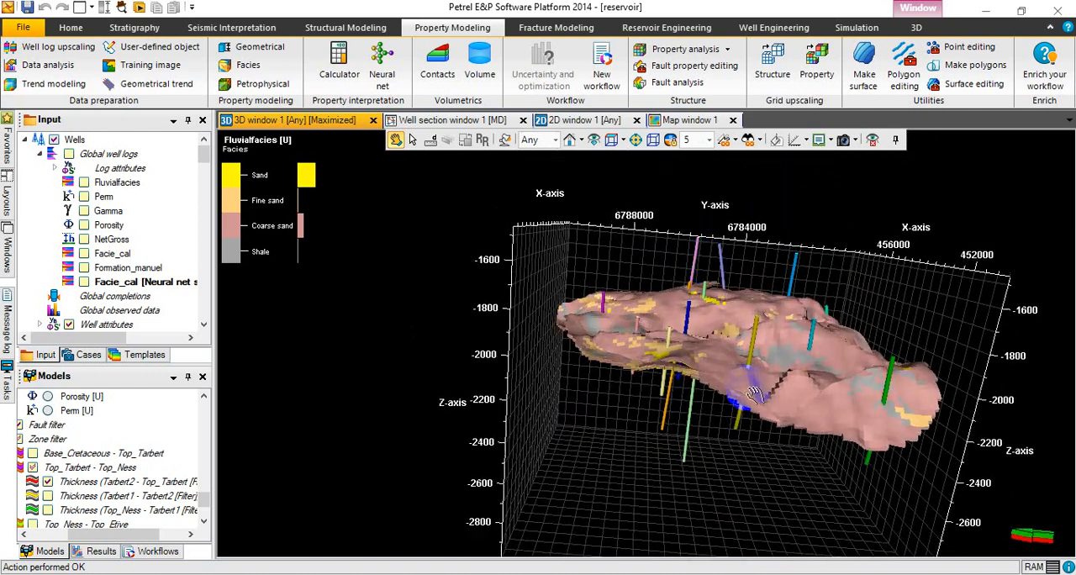
left_click_drag(751, 374, 825, 458)
left_click_drag(618, 360, 623, 440)
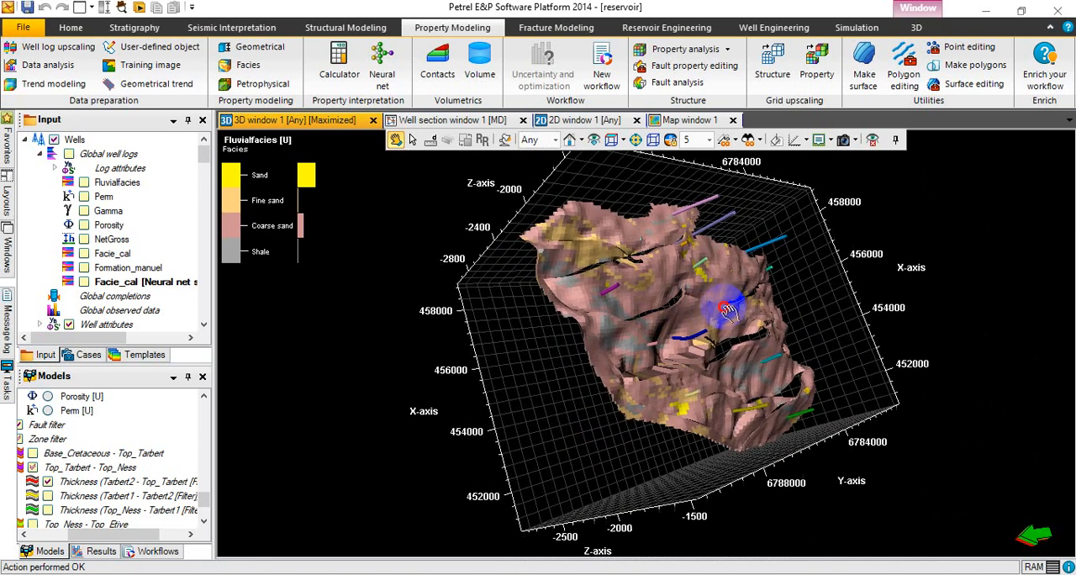
left_click_drag(734, 388, 738, 303)
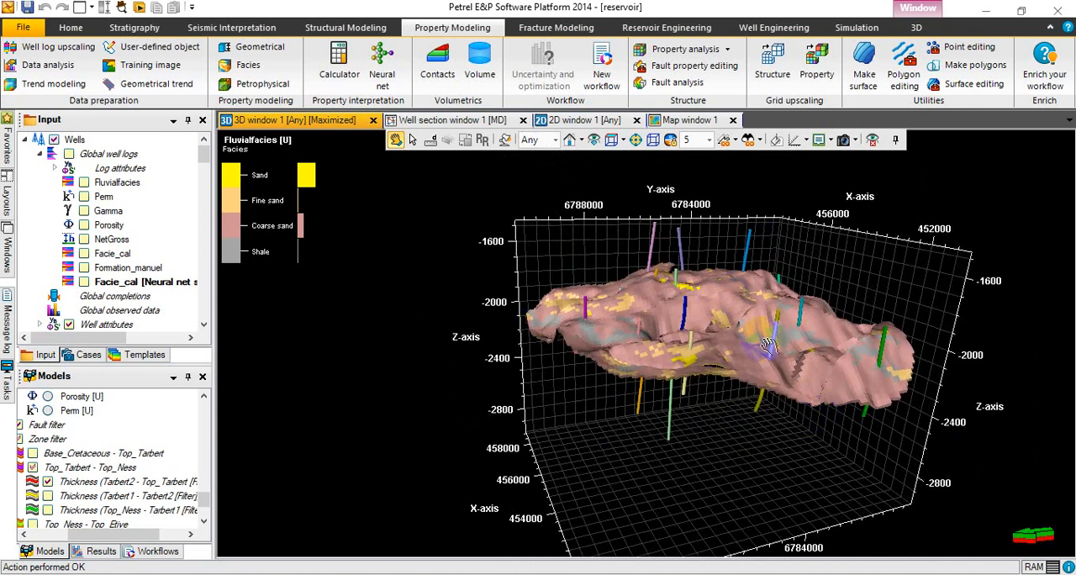
left_click_drag(761, 341, 582, 402)
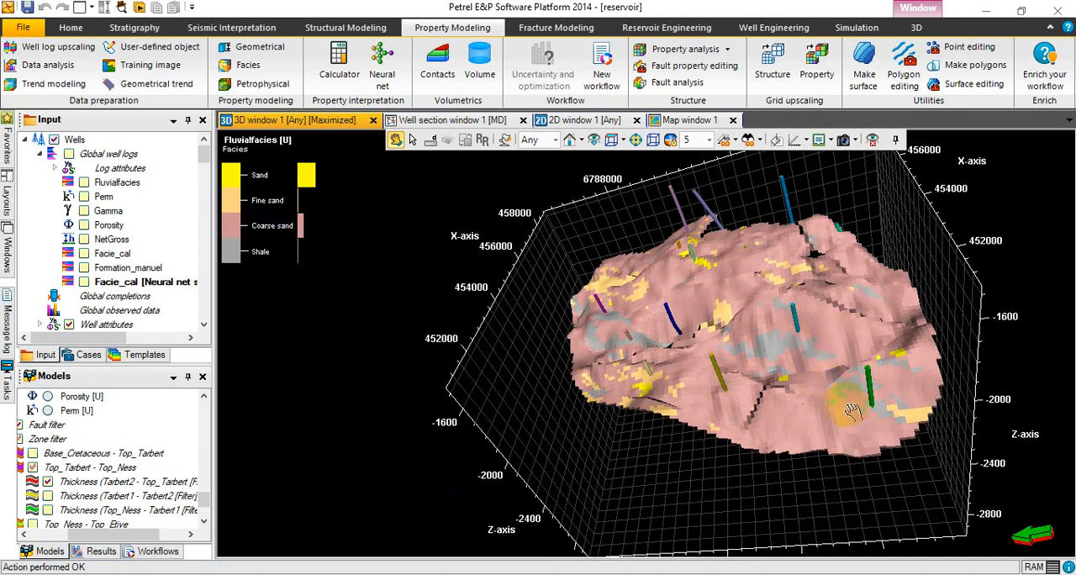
mouse_move(849, 409)
left_mouse_down()
mouse_move(848, 462)
mouse_move(843, 445)
left_mouse_up()
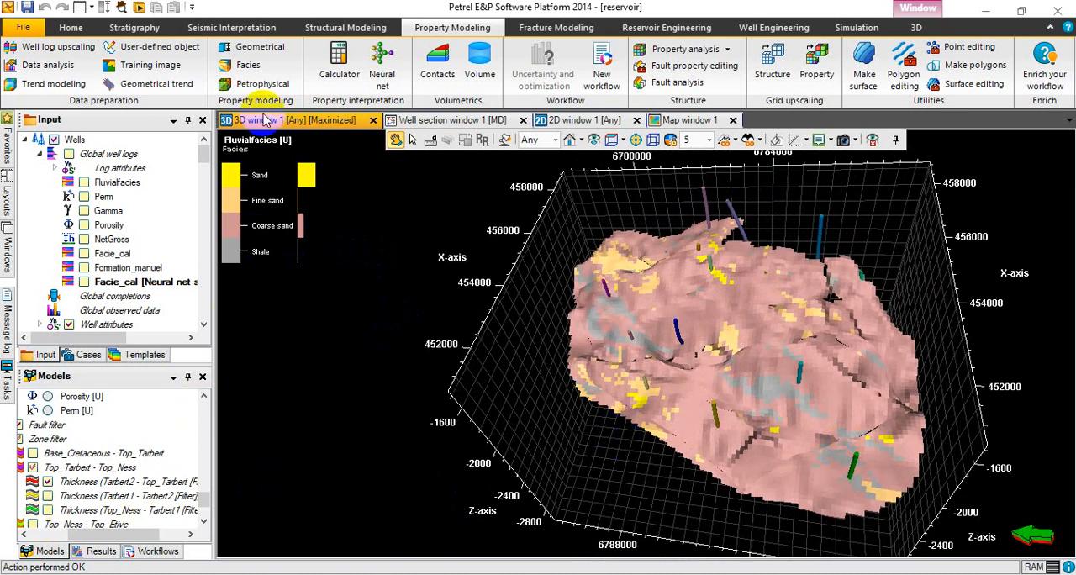
Reopen the facies modeling settings and unlock the Thickness (Tarbert1 - Tarbert2) zone for modeling.
left_click(249, 65)
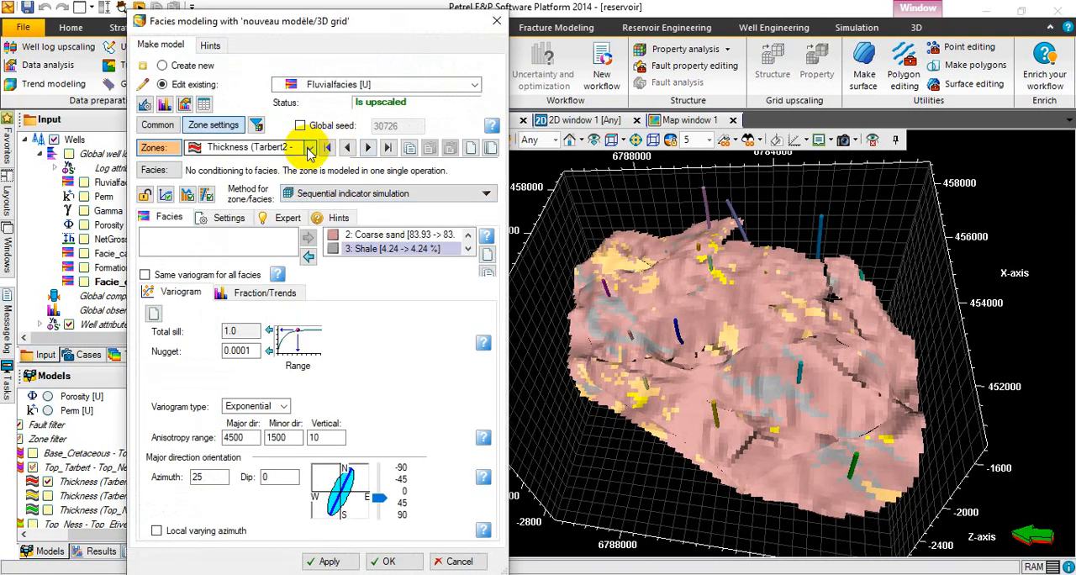
left_click(309, 148)
left_click(310, 148)
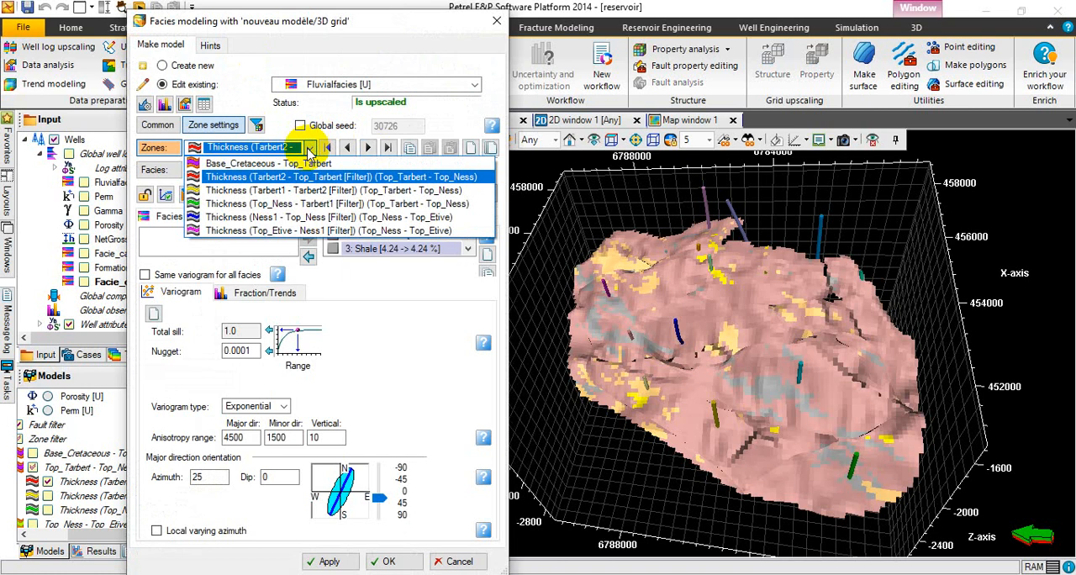
left_click(311, 192)
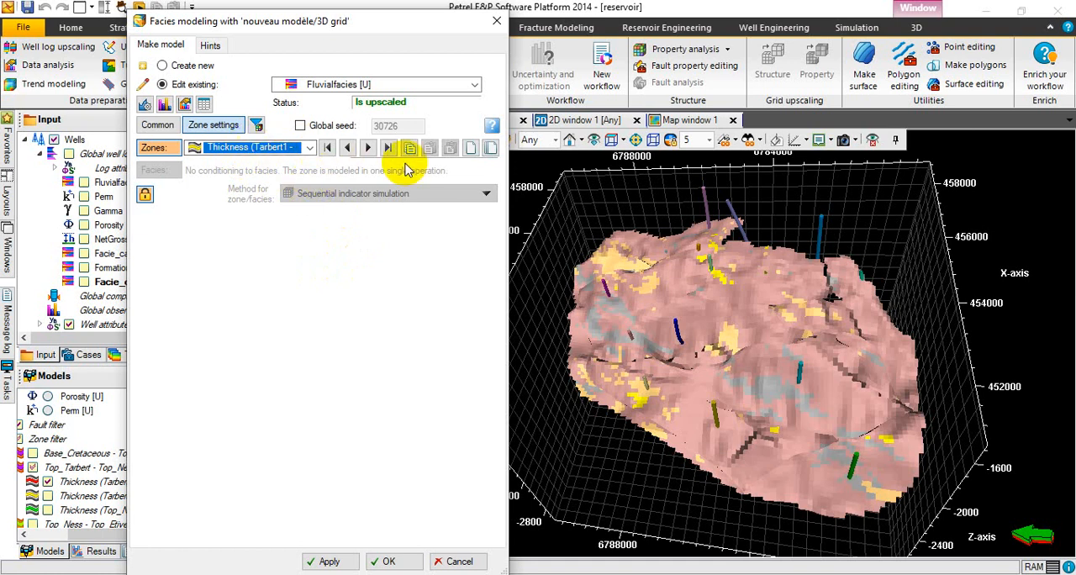
left_click(144, 198)
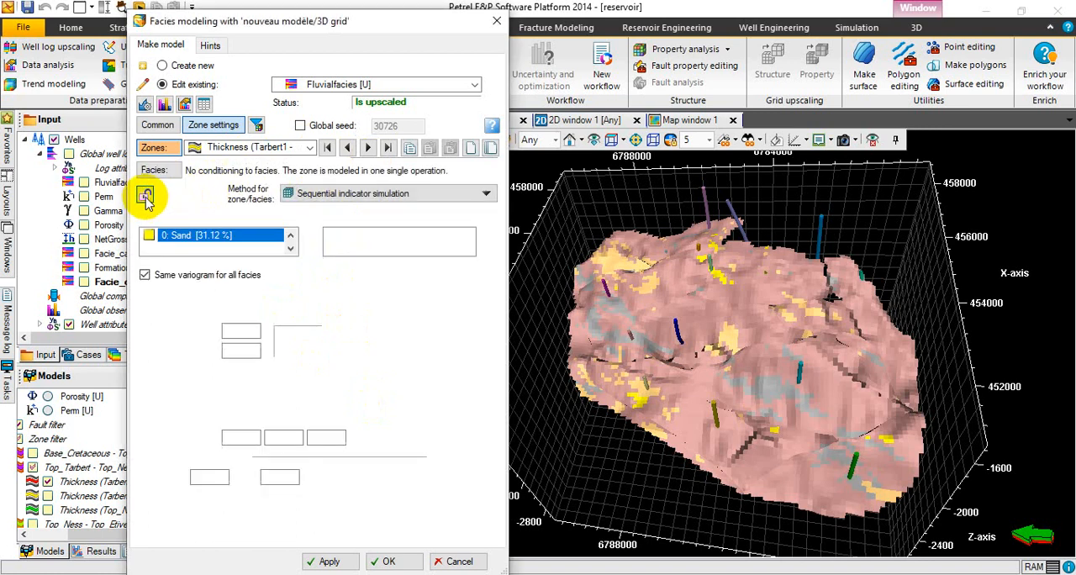
Set the Tarbert1 - Tarbert2 zone's method to Object modeling (stochastic) and add an adaptive channel body, dismissing the security notification.
left_click(444, 196)
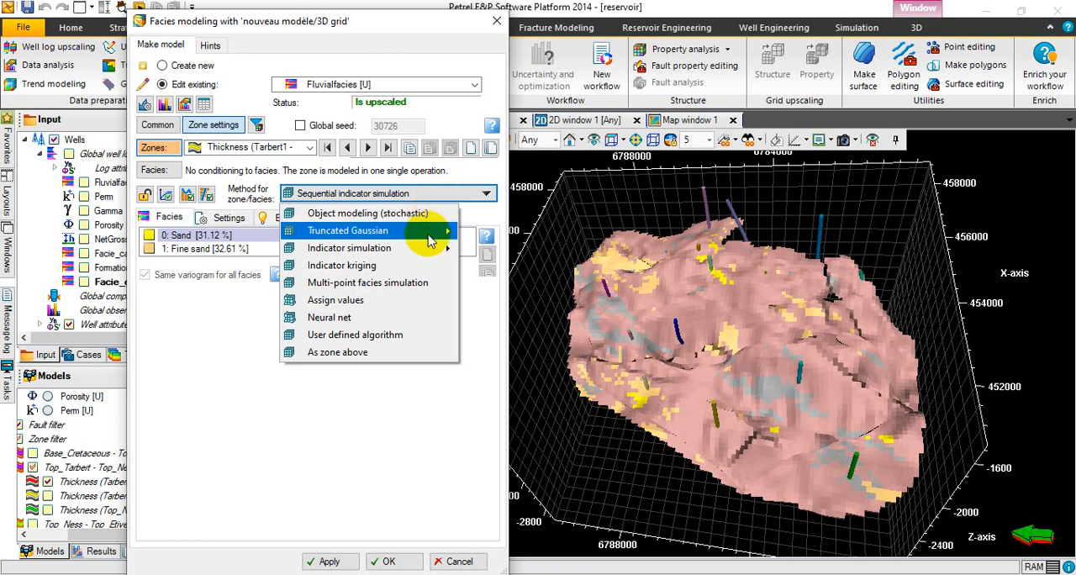
mouse_move(426, 253)
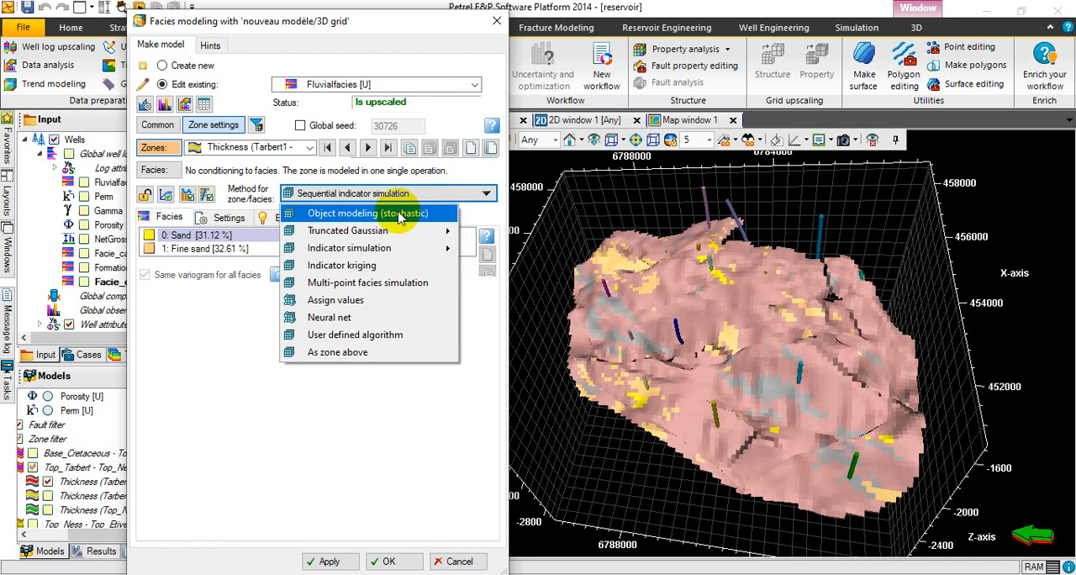
left_click(400, 215)
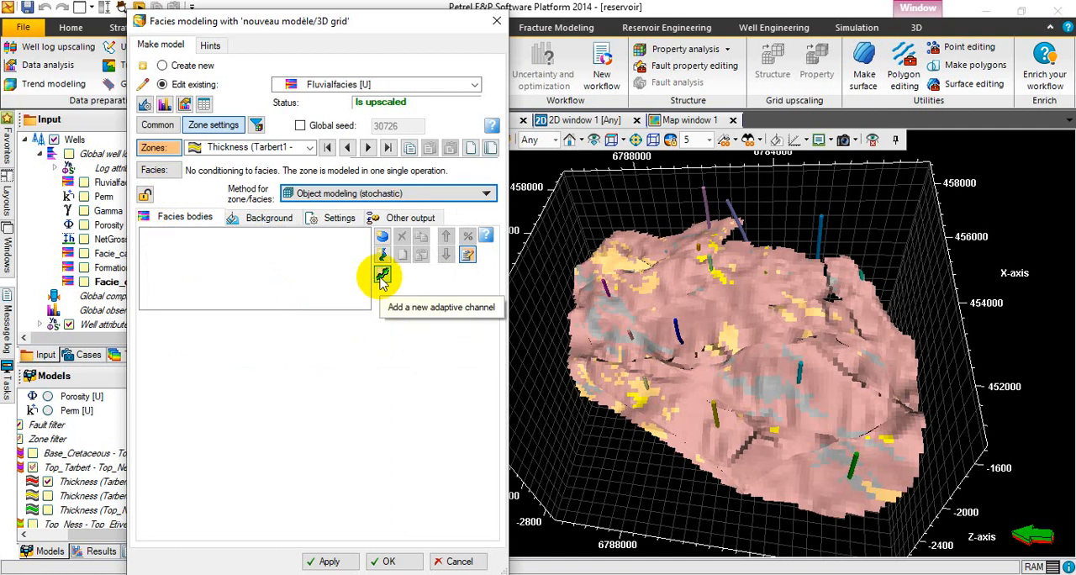
left_click(383, 278)
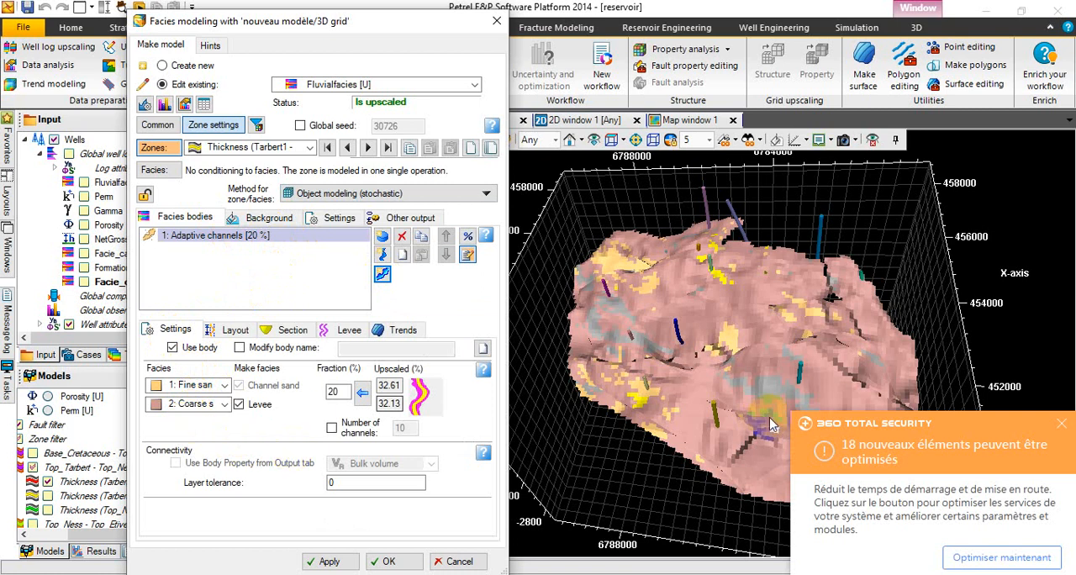
left_click(1056, 428)
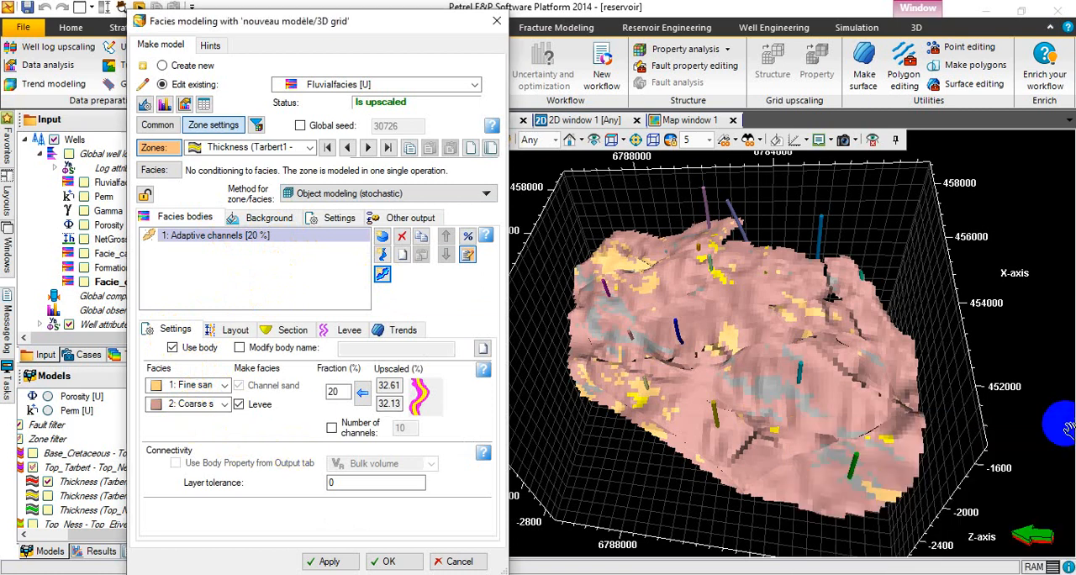
Choose 1: Fine sand as the channel sand facies of the adaptive channels body.
left_click(194, 404)
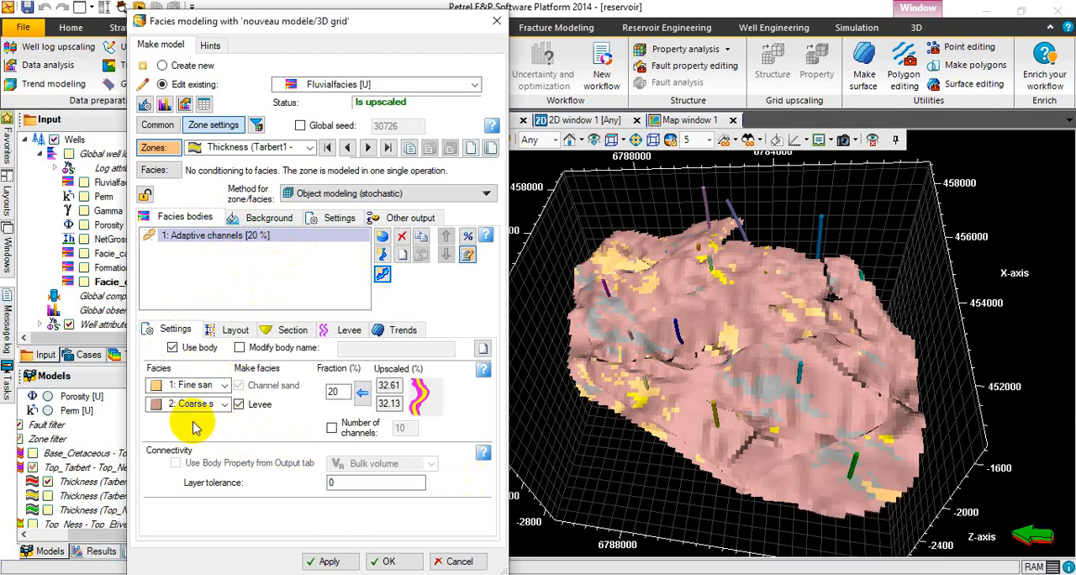
left_click(225, 389)
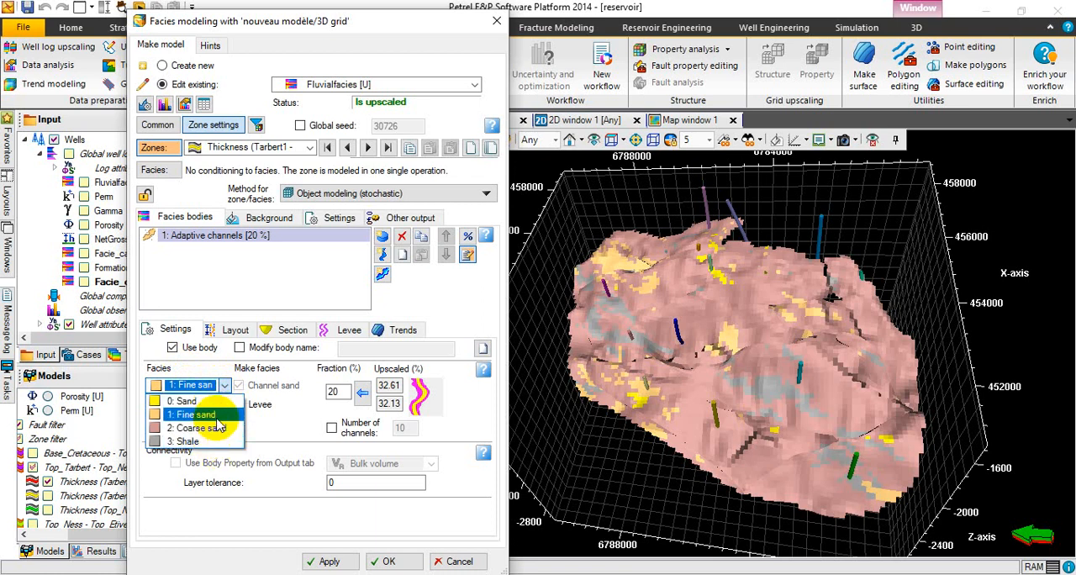
left_click(217, 419)
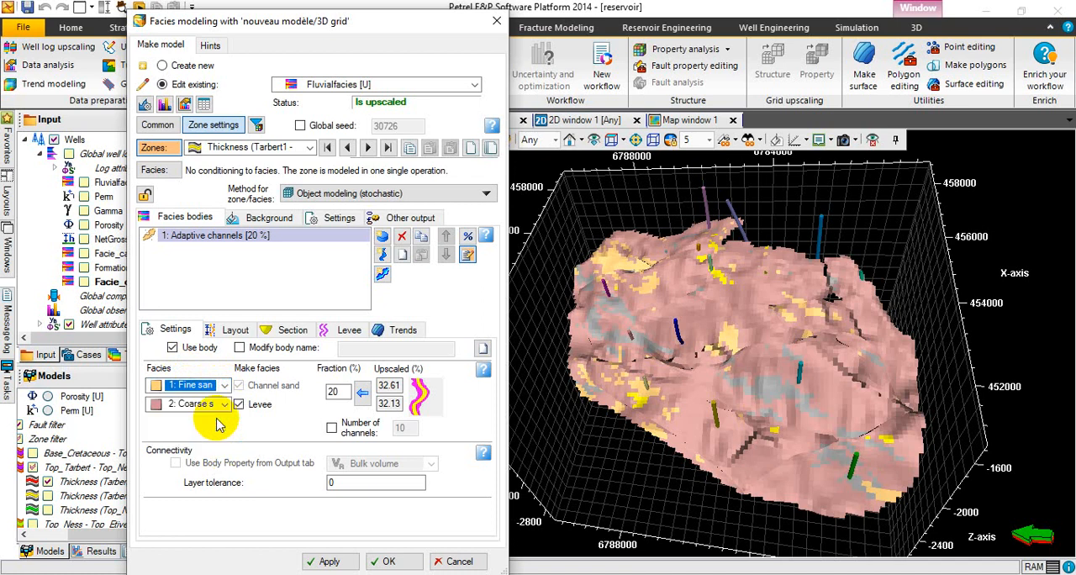
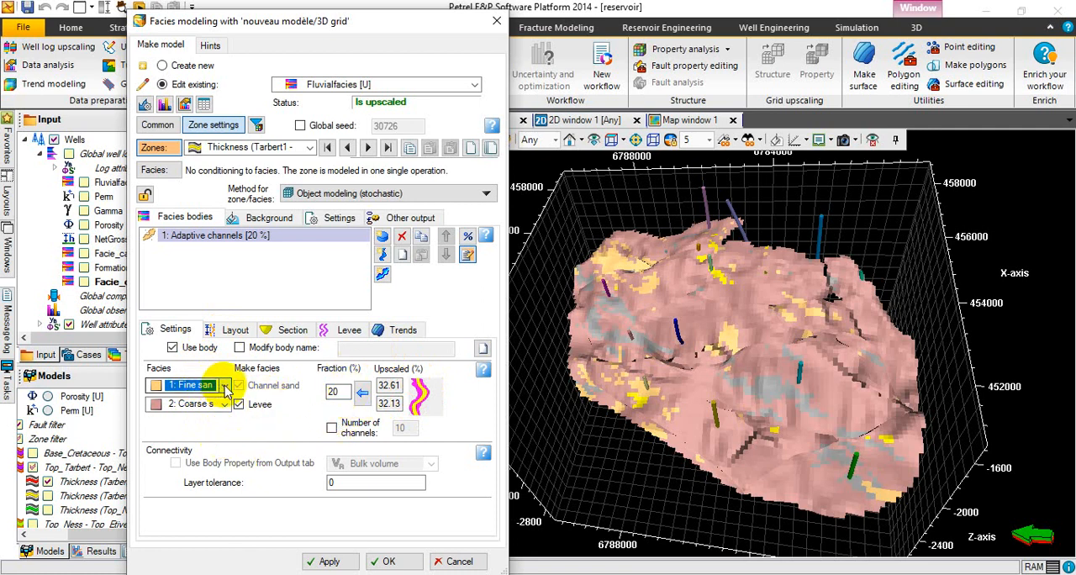
Review the adaptive channels' facies choices and their layout, orientation distribution, section, levee and trend settings.
left_click(225, 387)
left_click(221, 386)
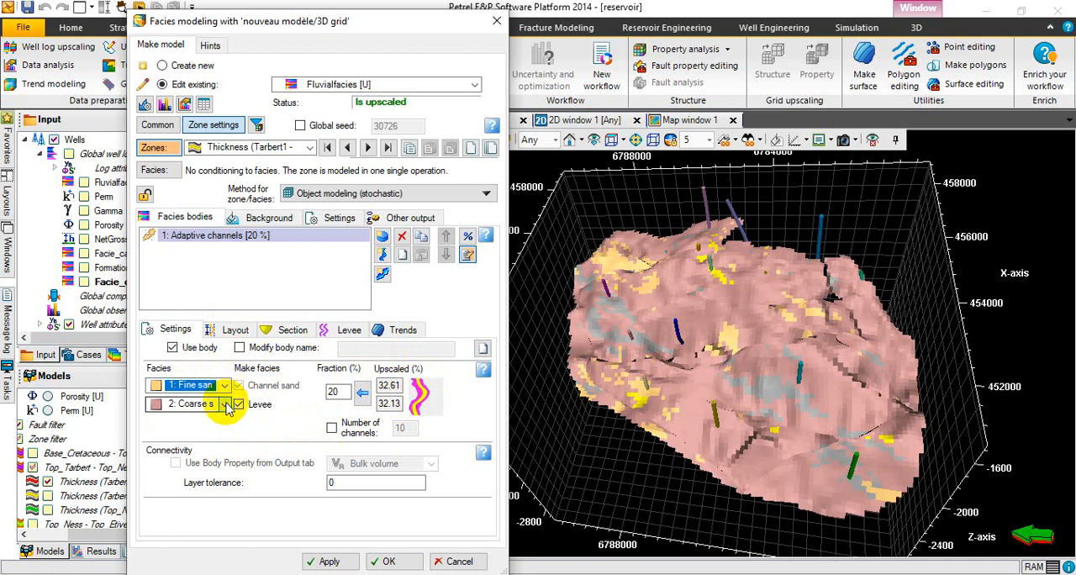
left_click(225, 404)
left_click(225, 405)
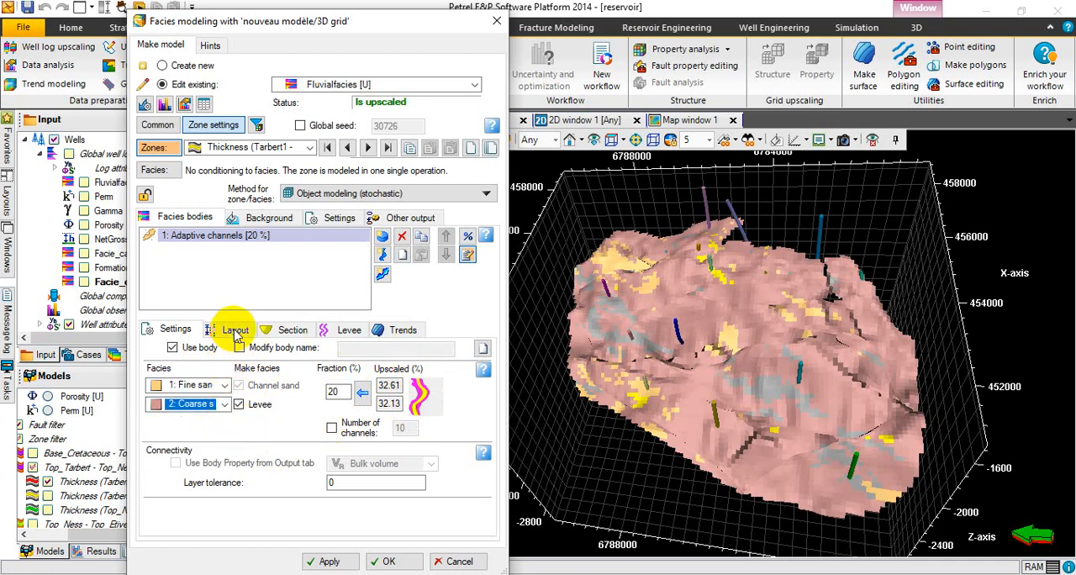
left_click(233, 329)
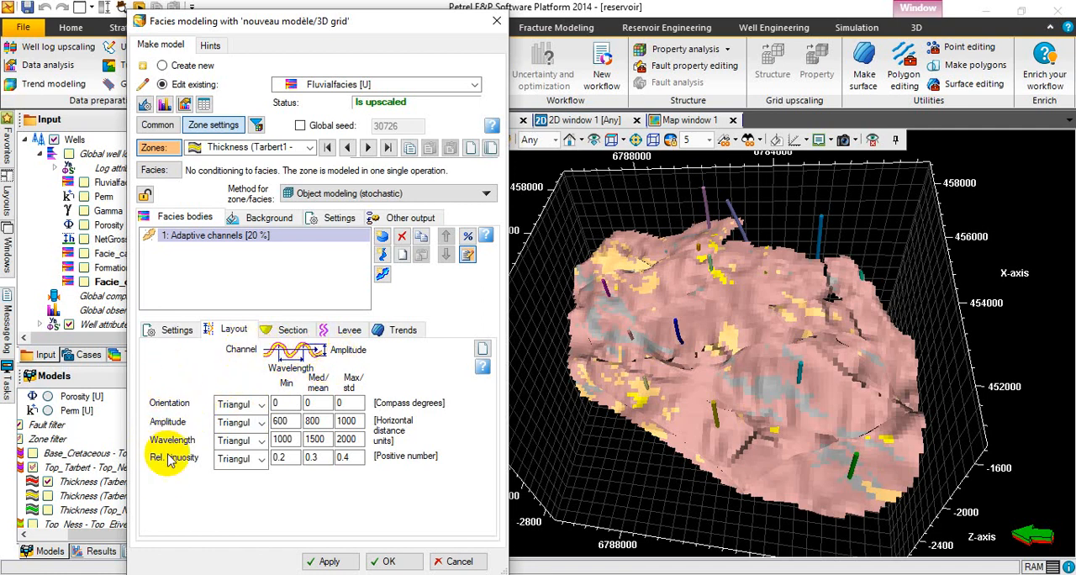
left_click(261, 405)
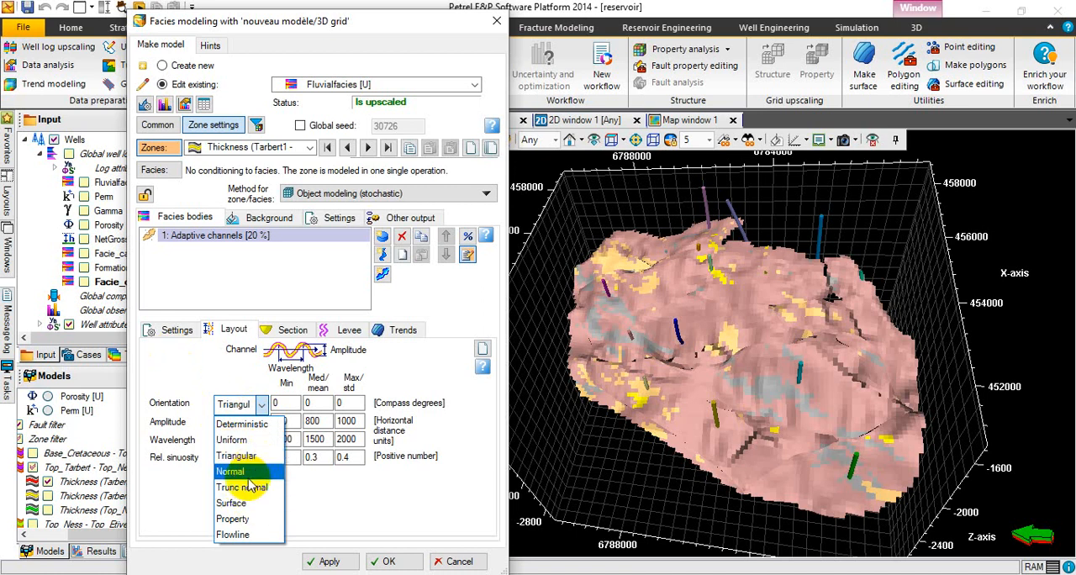
left_click(187, 370)
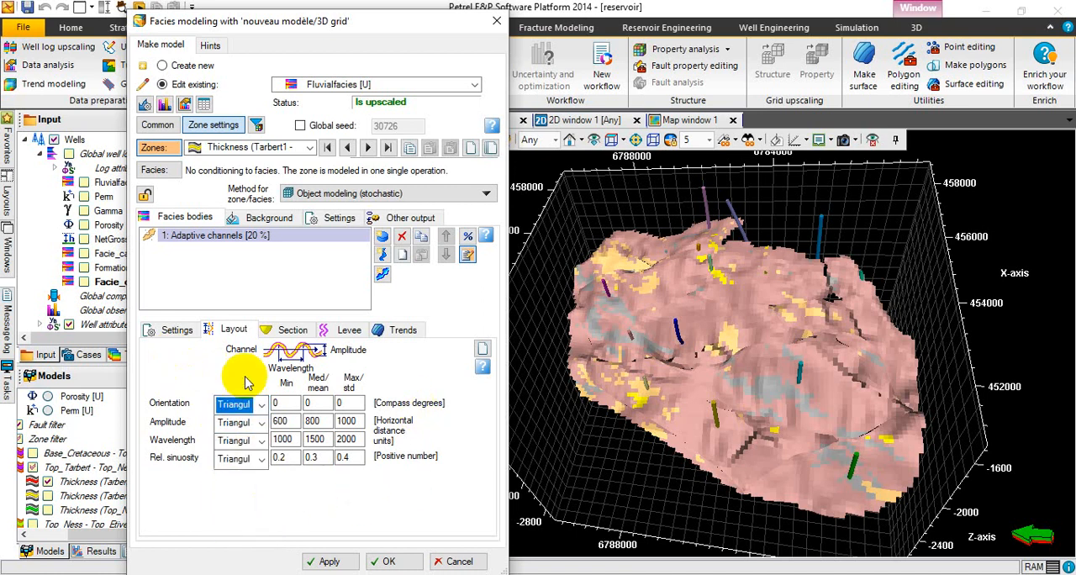
left_click(293, 330)
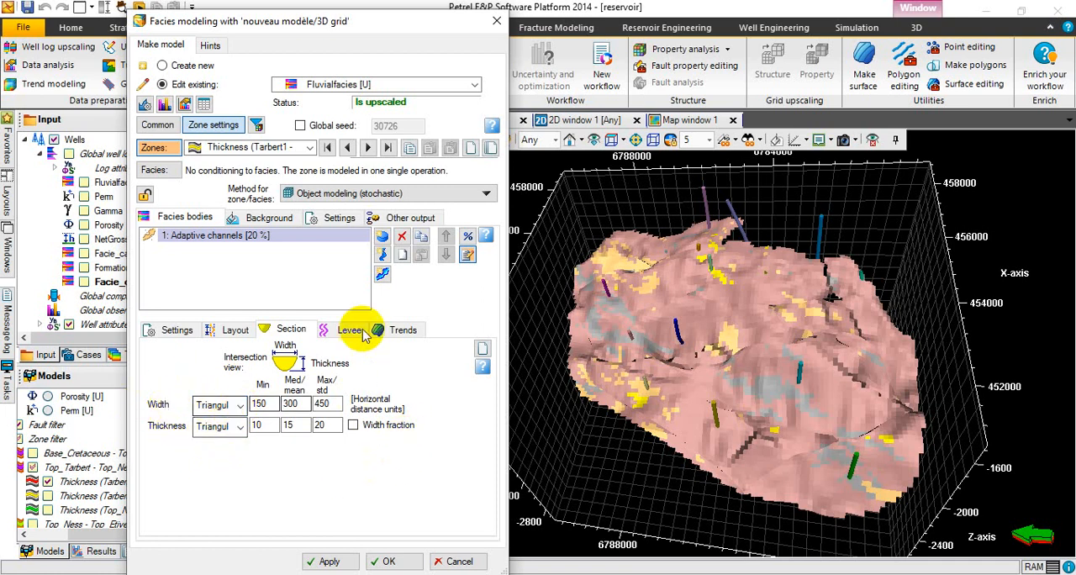
left_click(334, 332)
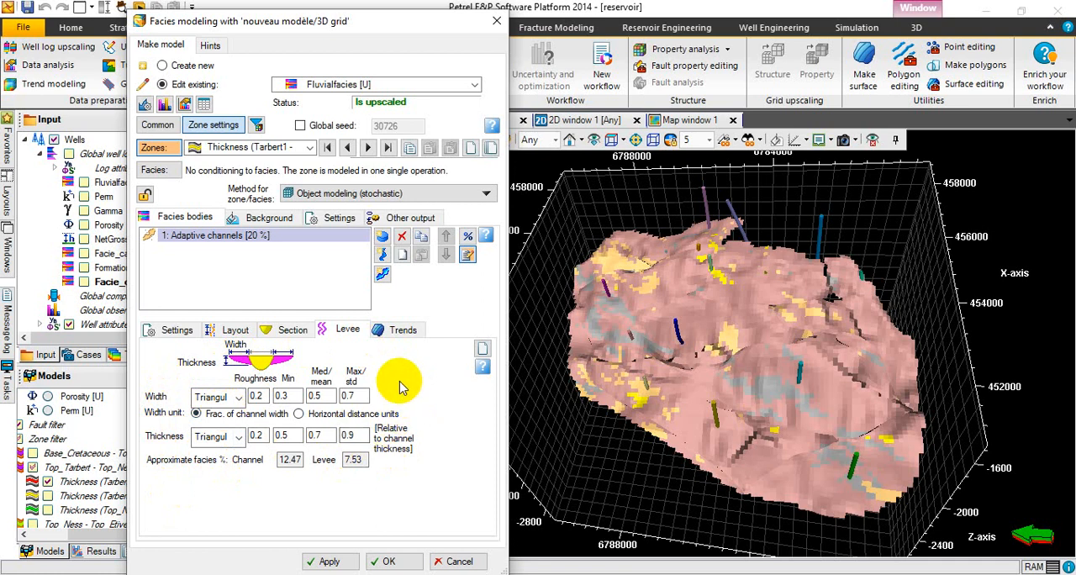
left_click(400, 333)
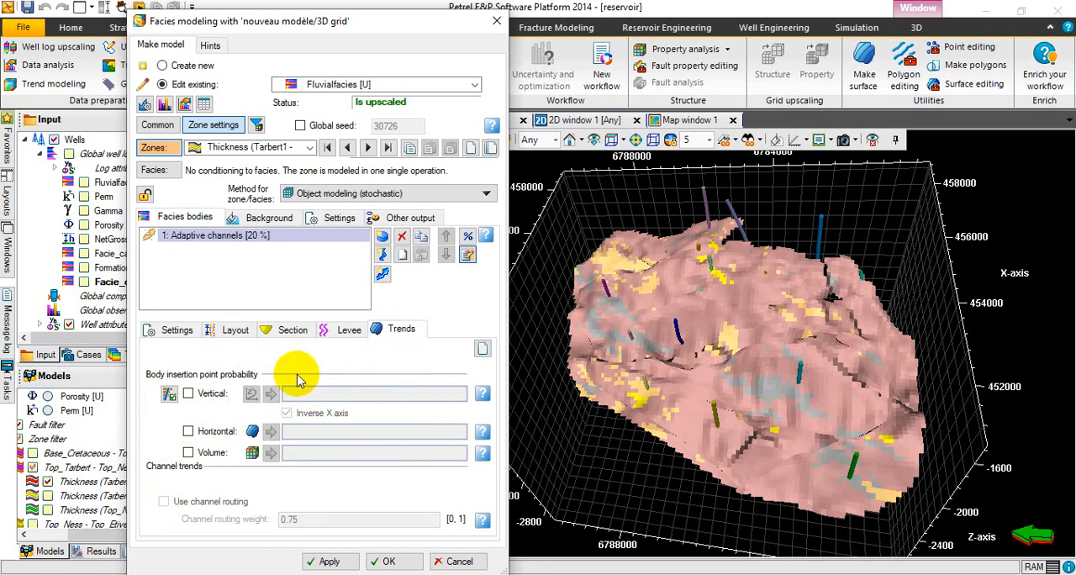
Enable the Horizontal body insertion probability for the adaptive channels and recheck their facies, layout and section settings.
left_click(189, 432)
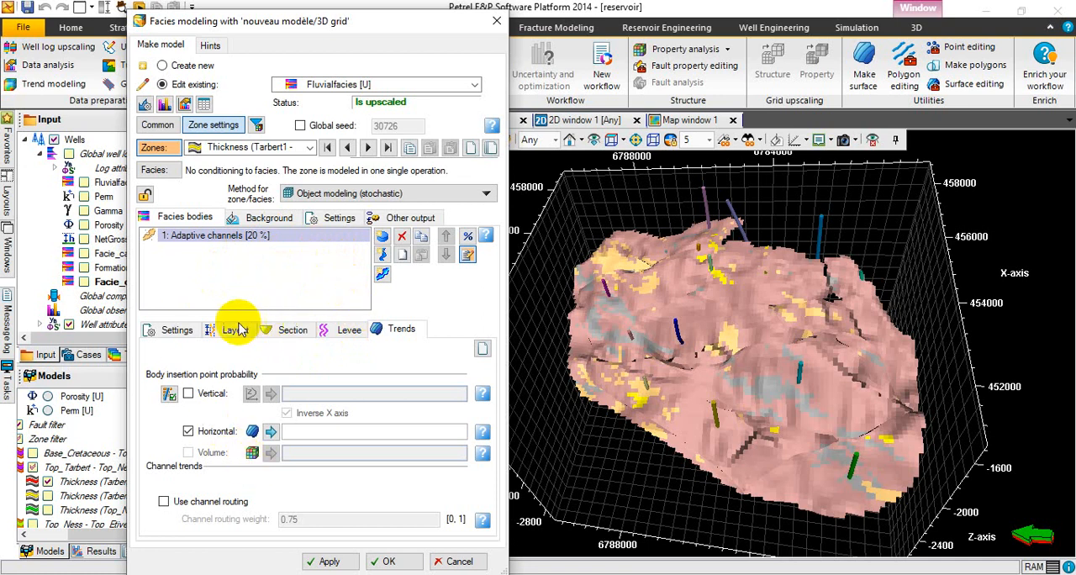
left_click(177, 330)
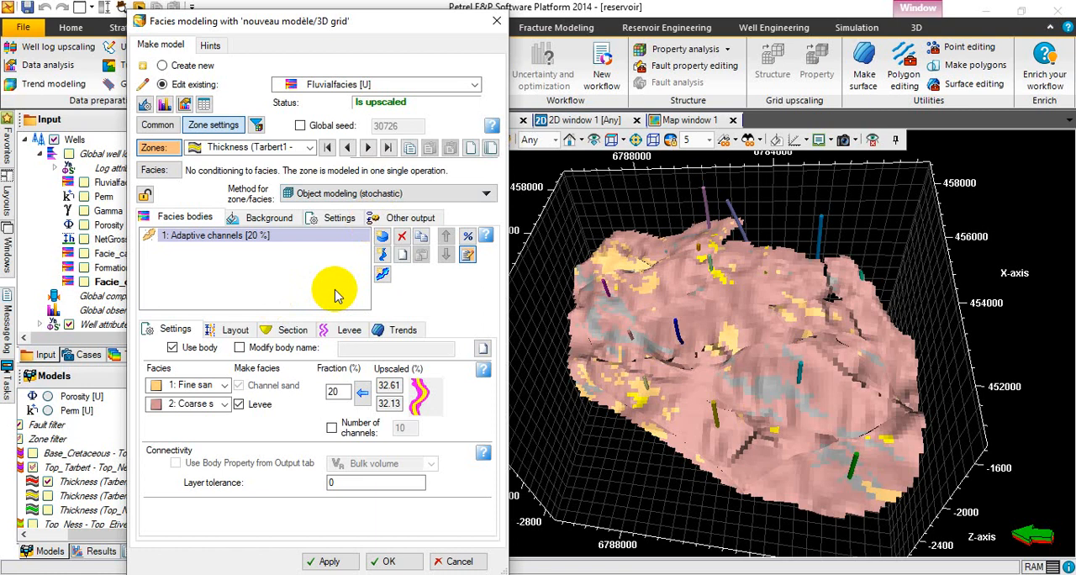
left_click(235, 332)
left_click(289, 332)
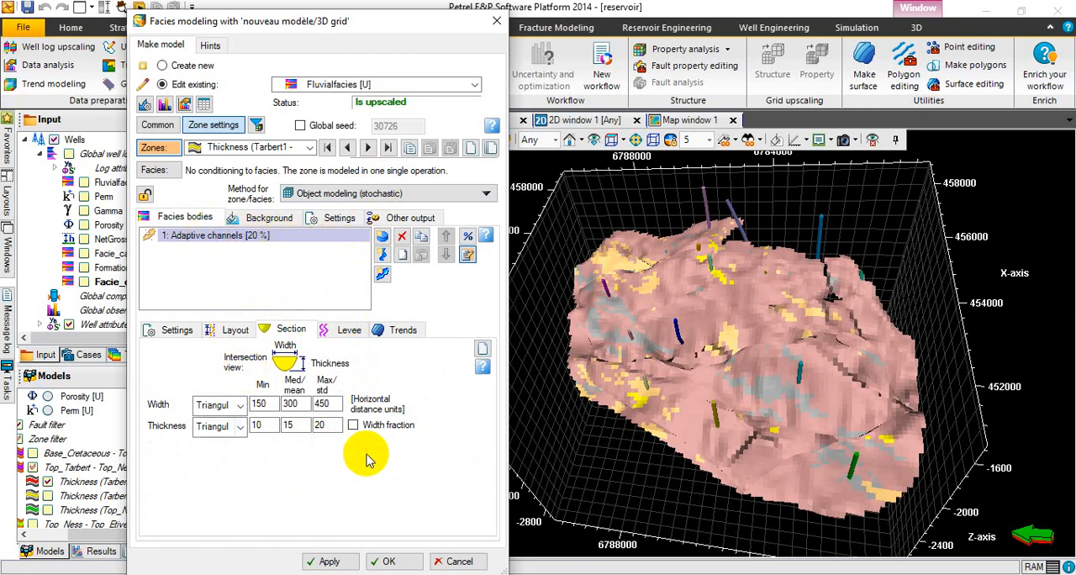
left_click(175, 332)
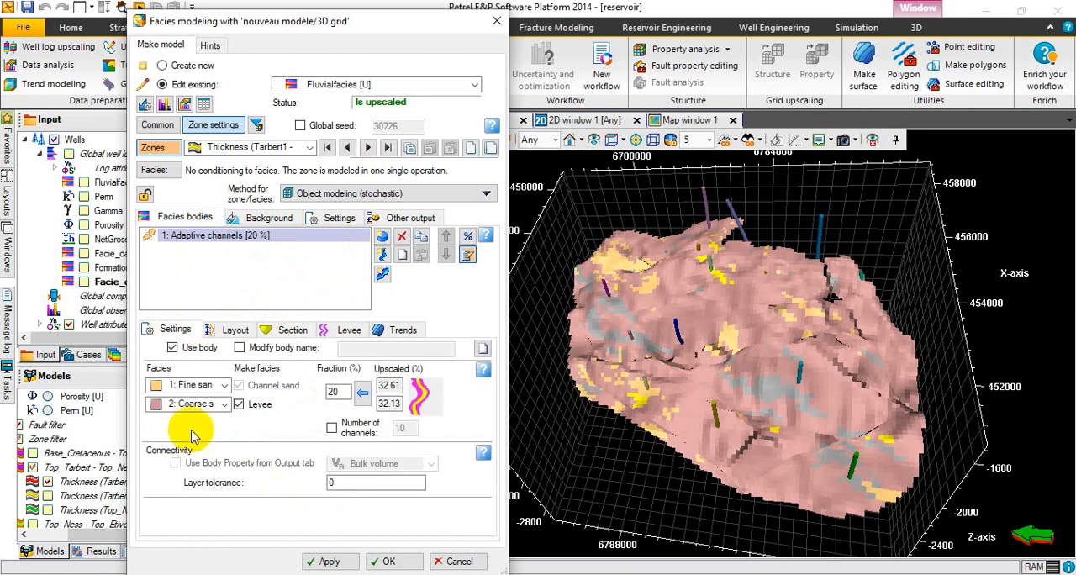
left_click(225, 385)
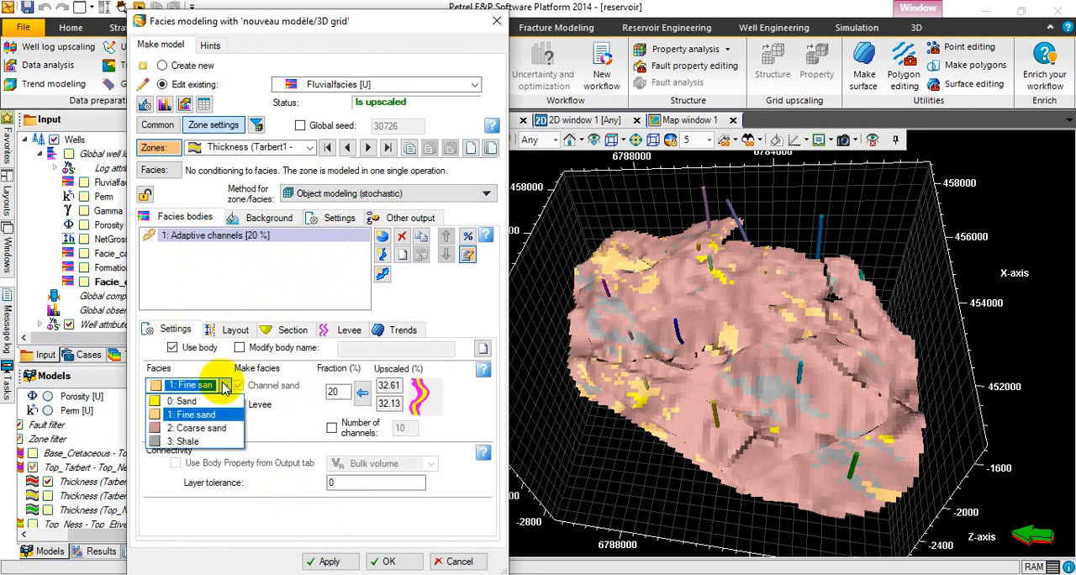
left_click(225, 385)
left_click(225, 385)
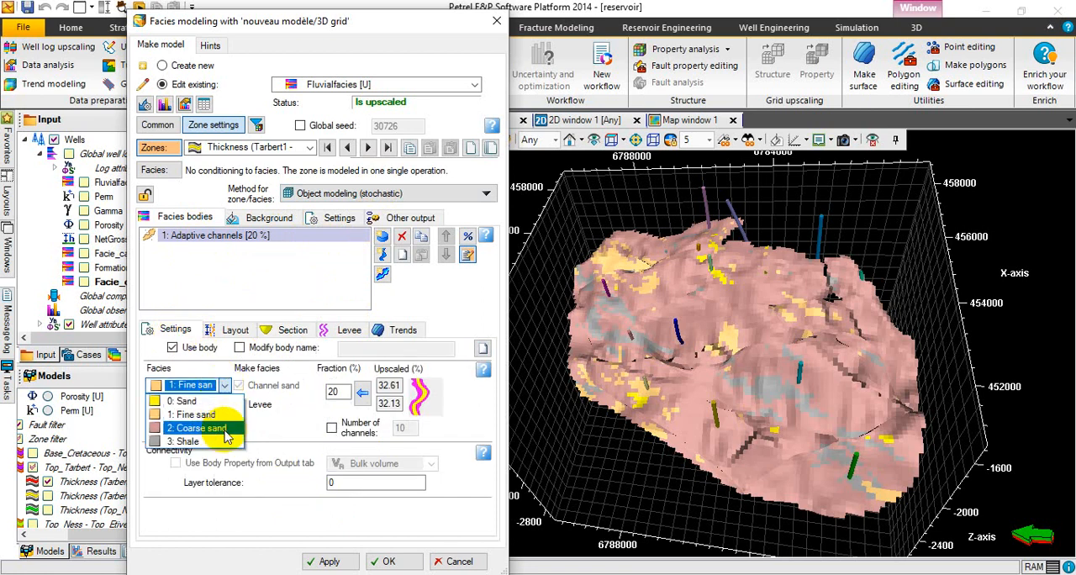
left_click(212, 284)
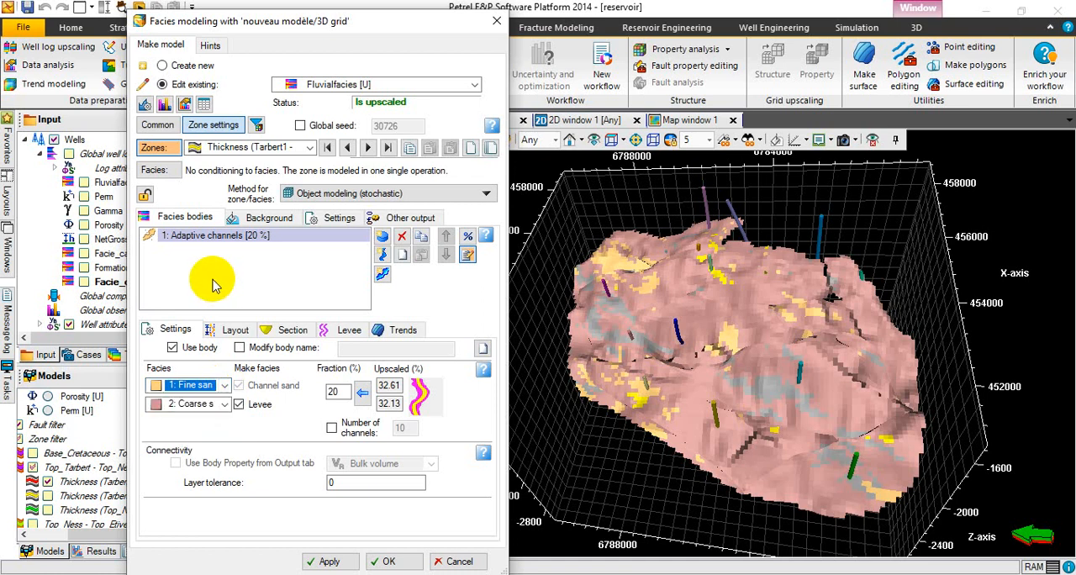
Try to run the facies modeling with the horizontal trend, dismiss the warning and disable the Horizontal body insertion probability.
left_click(327, 560)
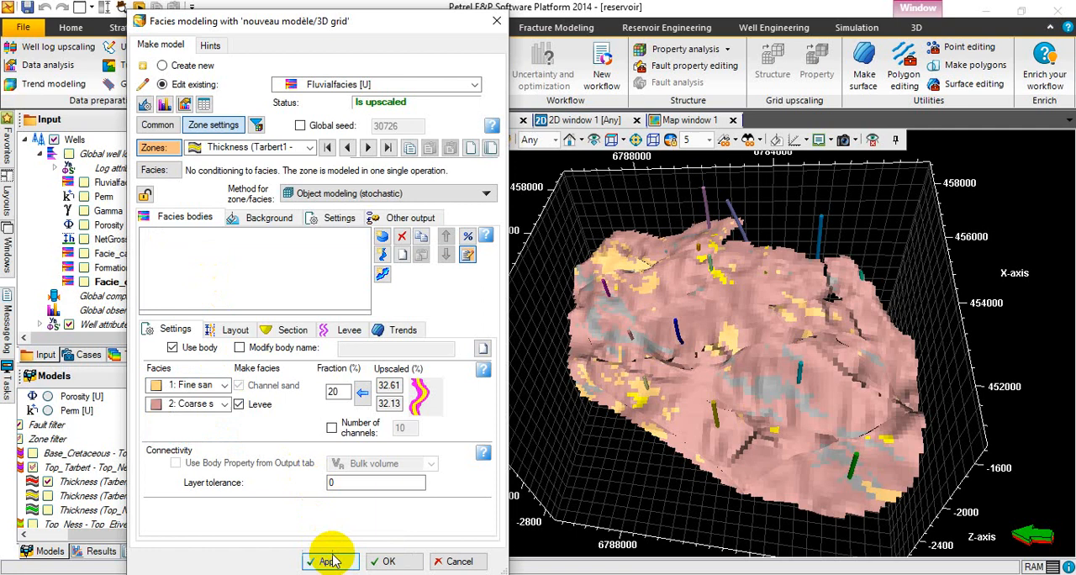
left_click(388, 562)
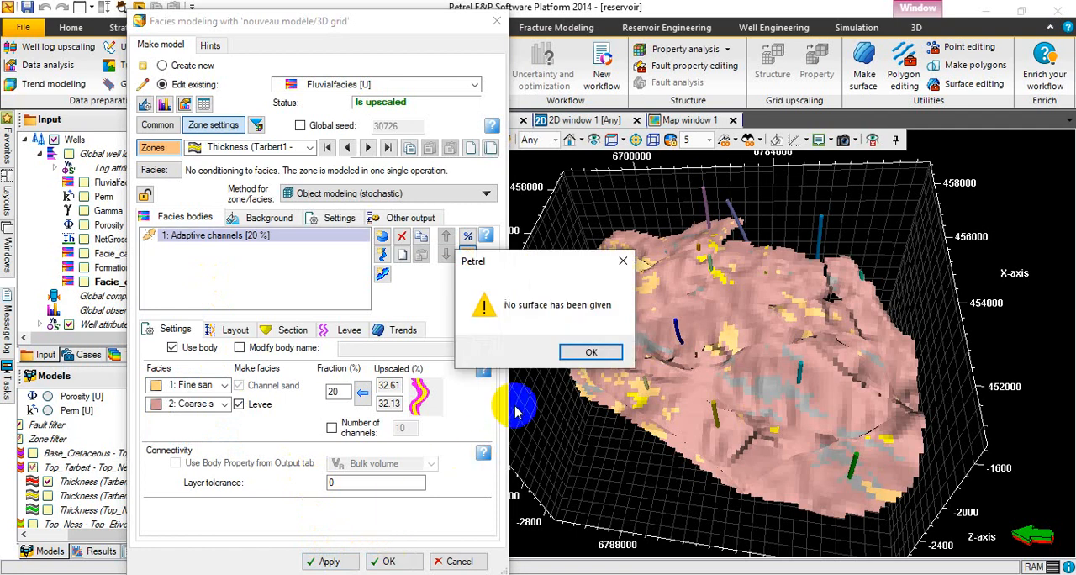
left_click(570, 357)
left_click(405, 331)
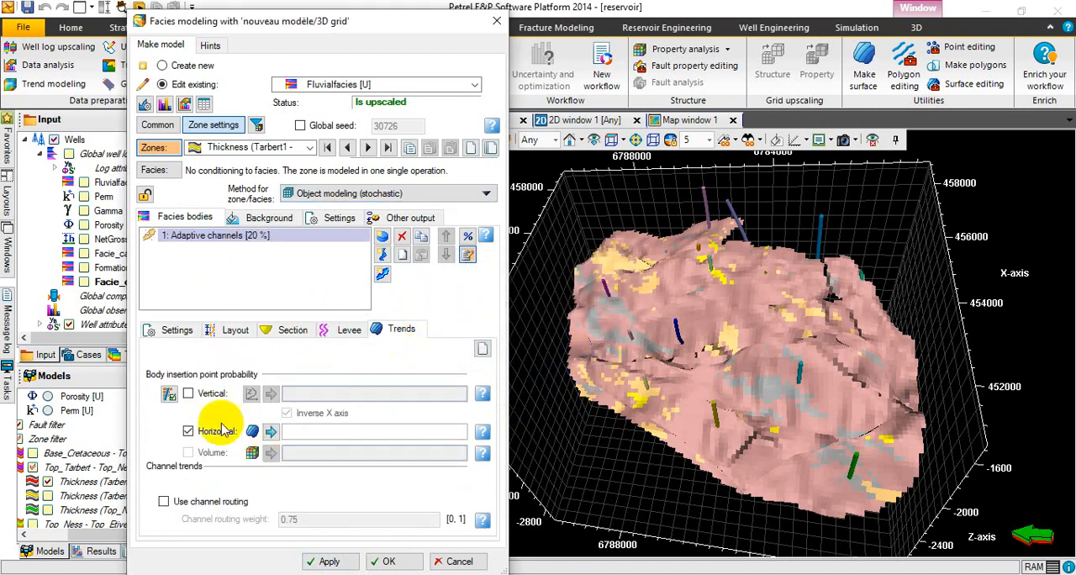
left_click(188, 431)
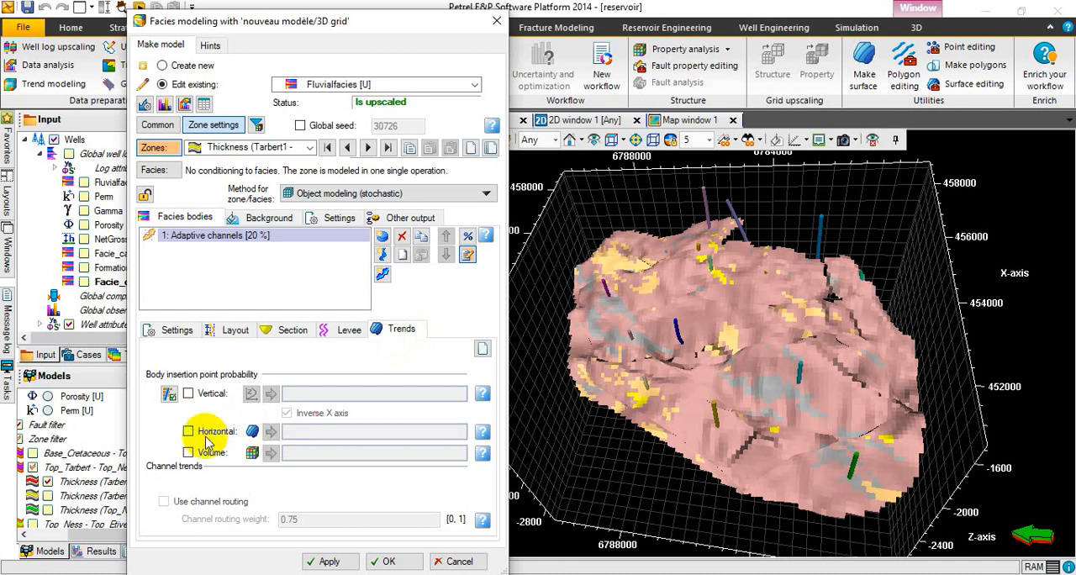
Run the stochastic object modeling for the Tarbert1 - Tarbert2 zone and close the facies modeling settings.
left_click(318, 562)
left_click(318, 563)
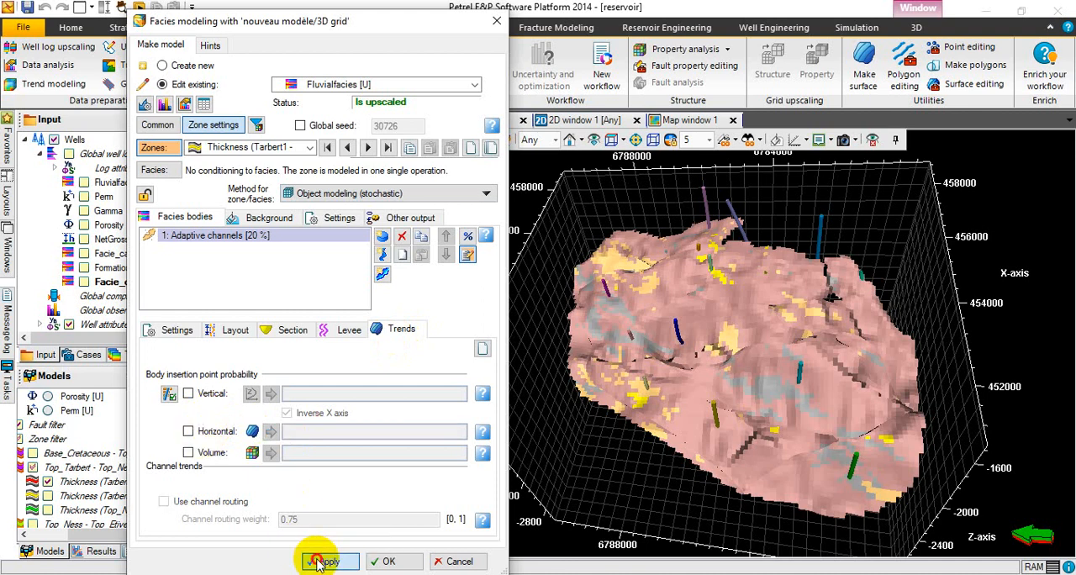
left_click(407, 562)
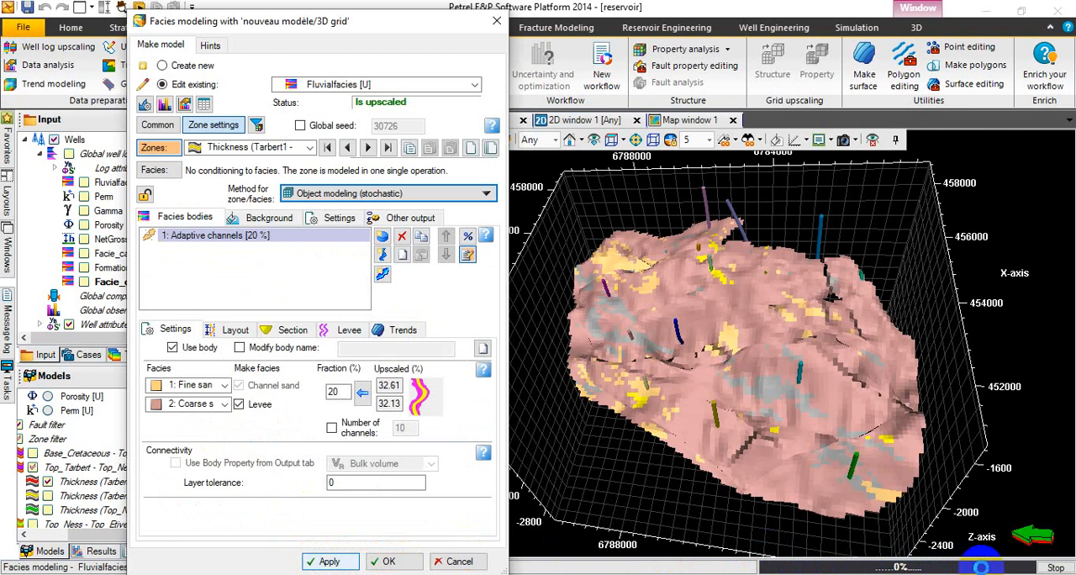
left_click(391, 561)
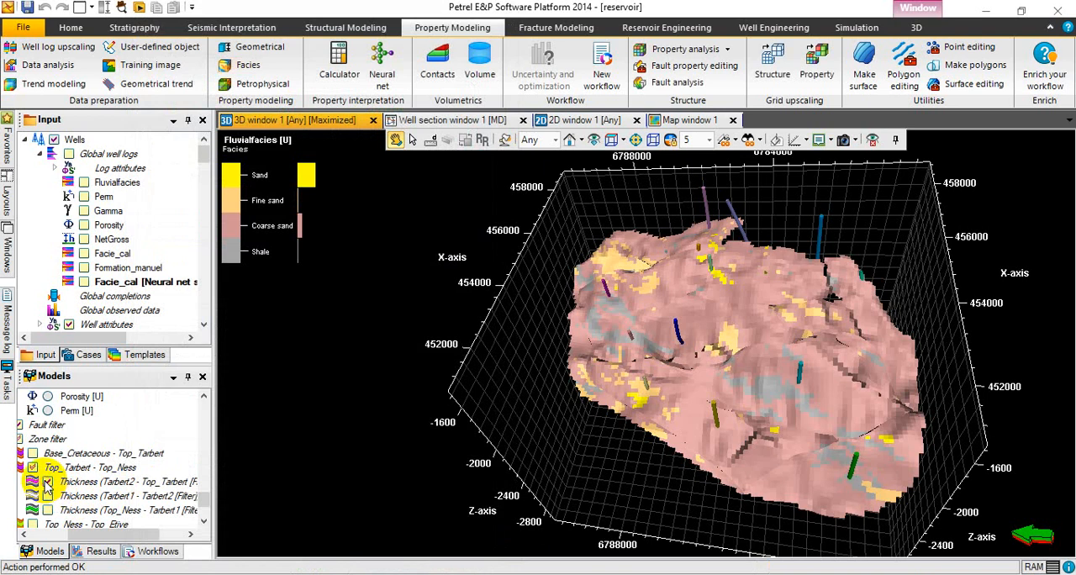
Display the Tarbert1 - Tarbert2 zone instead of Tarbert2 - Top_Tarbert and inspect its modeled channels in 3D from several angles.
left_click(47, 483)
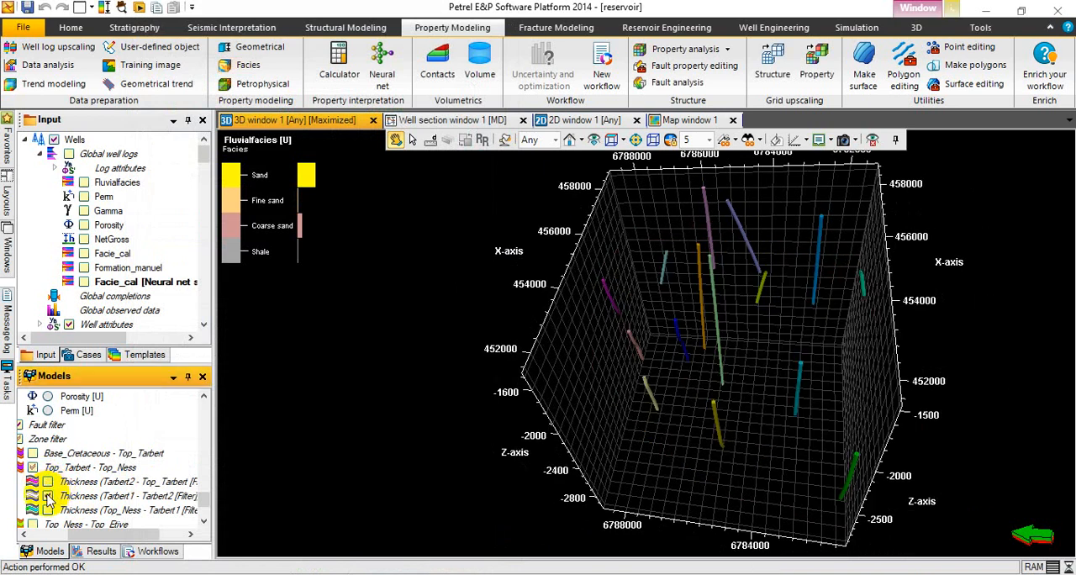
left_click(47, 496)
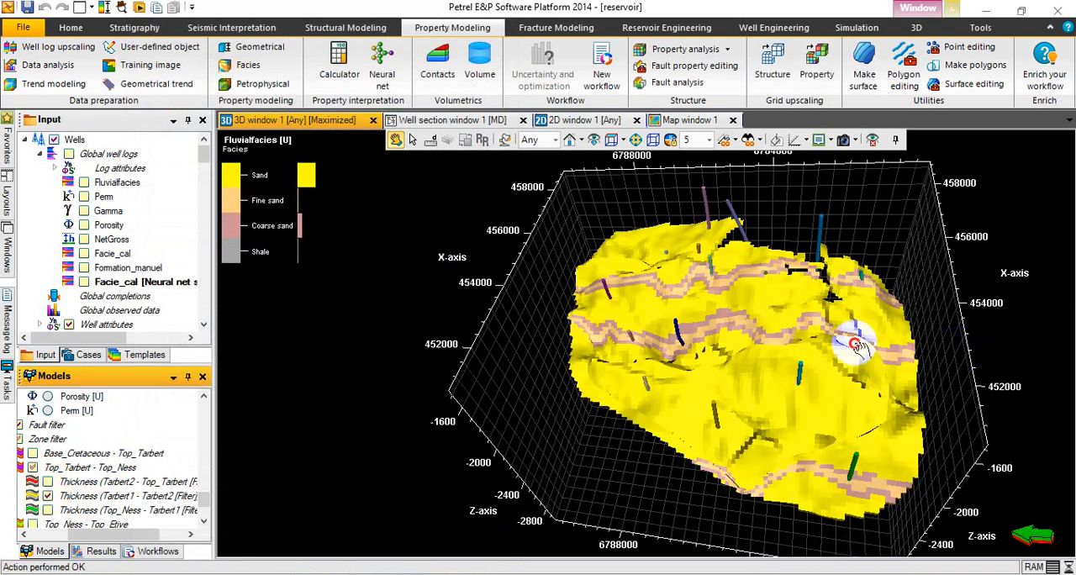
left_click_drag(849, 368, 866, 301)
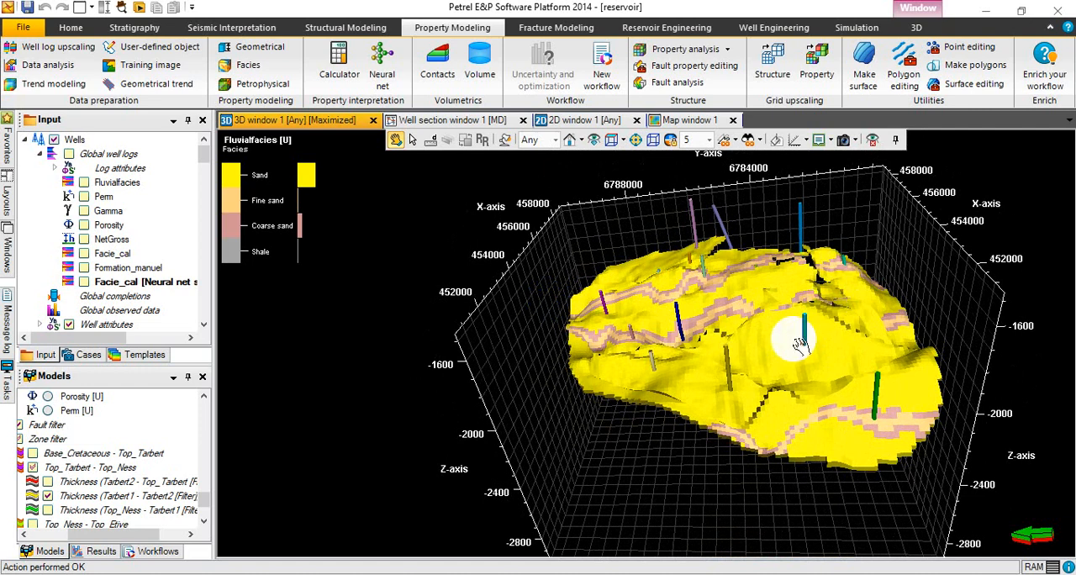
left_click_drag(817, 386, 726, 440)
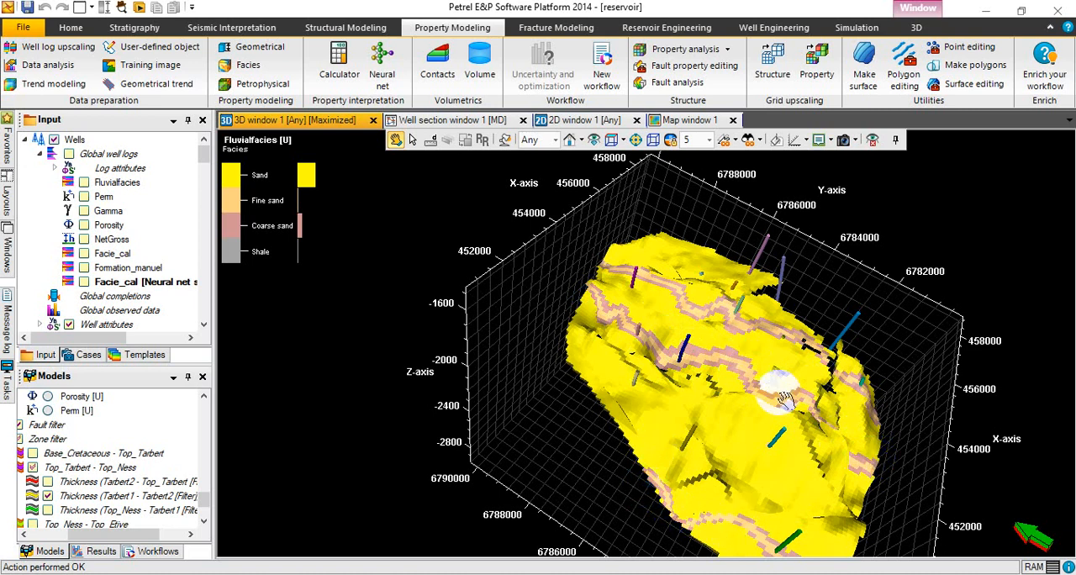
left_click_drag(780, 395, 807, 395)
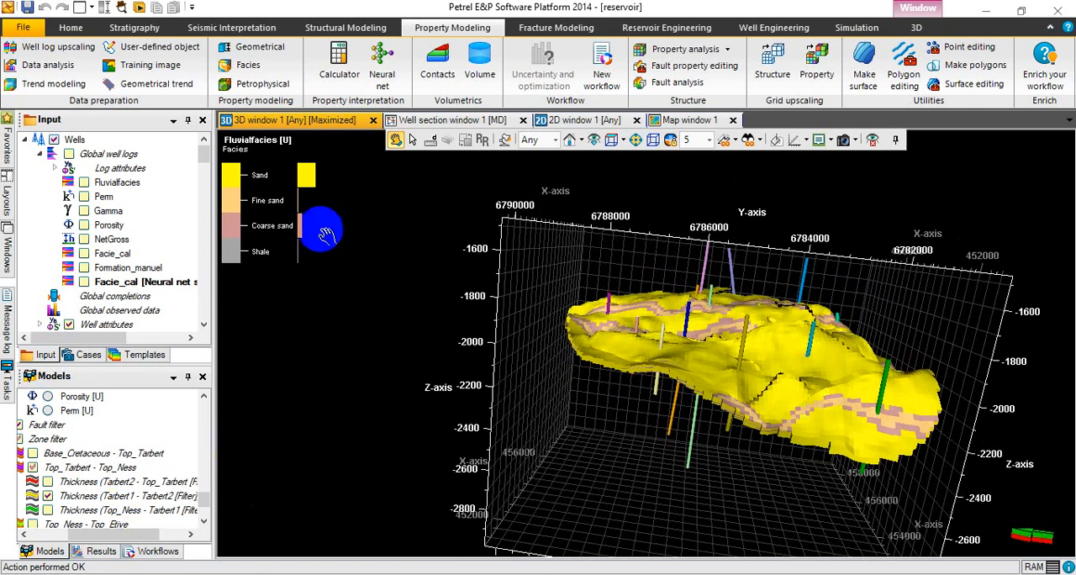
Reopen the facies modeling settings and lock the Thickness (Tarbert1 - Tarbert2) zone against remodeling.
left_click(243, 65)
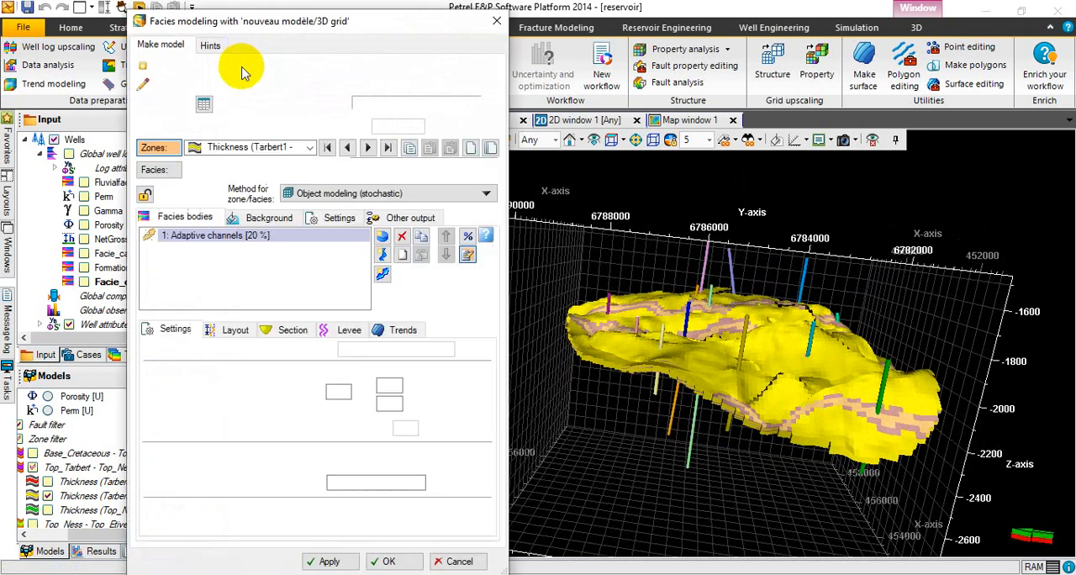
left_click(311, 149)
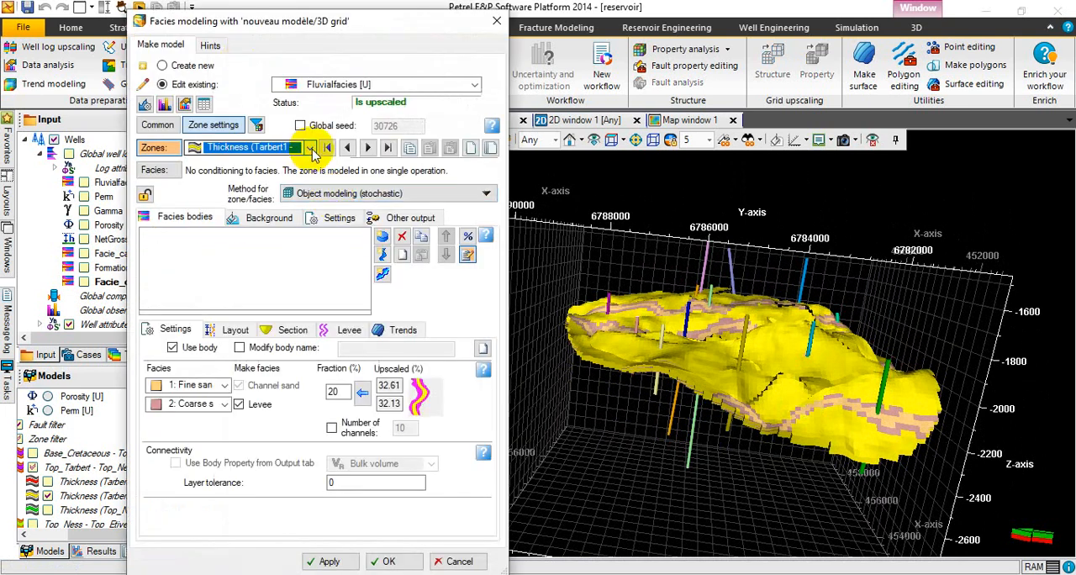
left_click(311, 148)
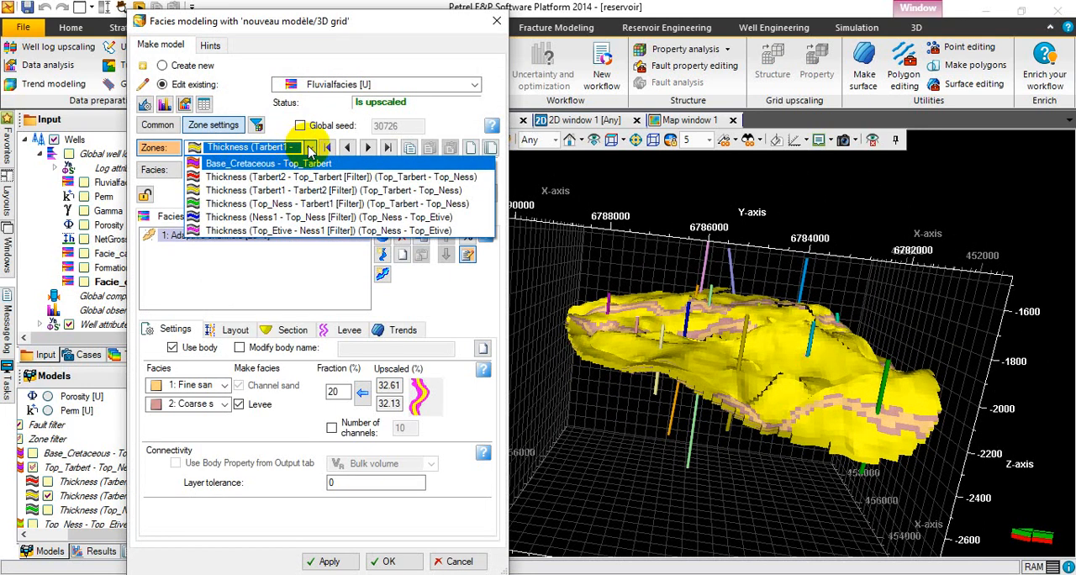
left_click(311, 149)
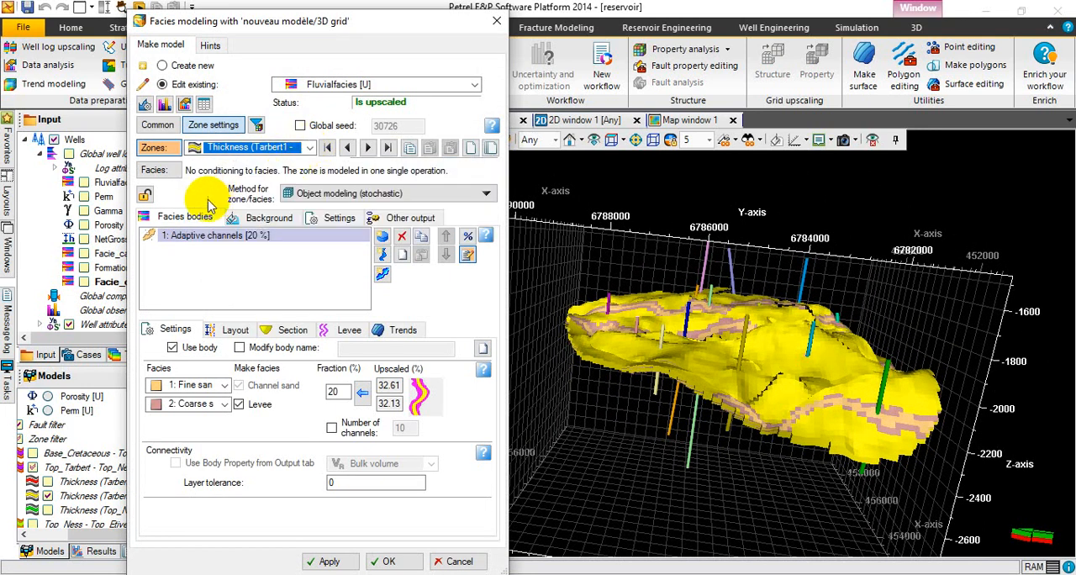
left_click(146, 197)
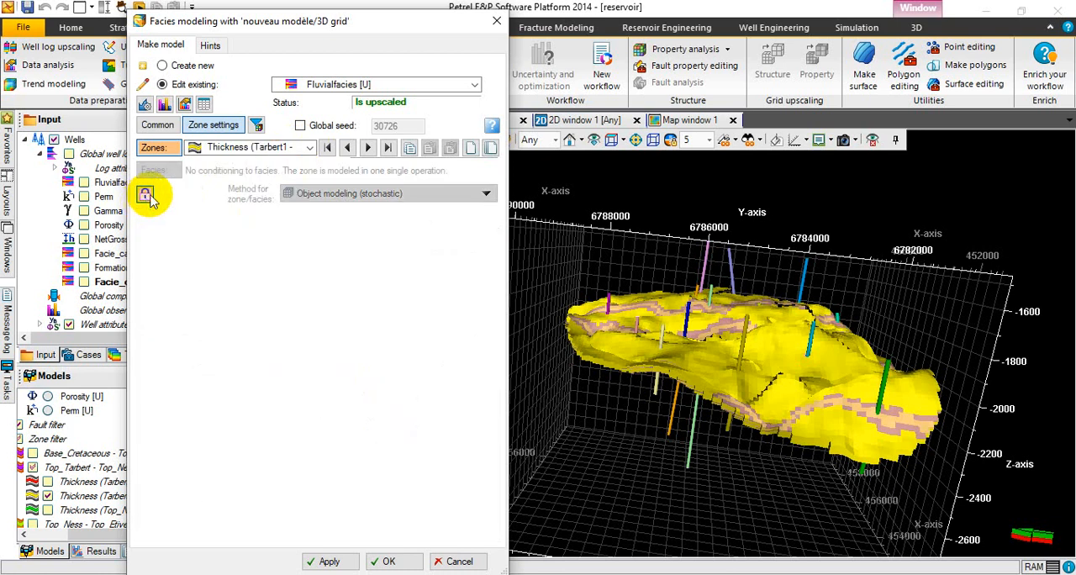
Check the list of zones, keep Thickness (Tarbert1 - Tarbert2) selected and copy its settings.
left_click(311, 148)
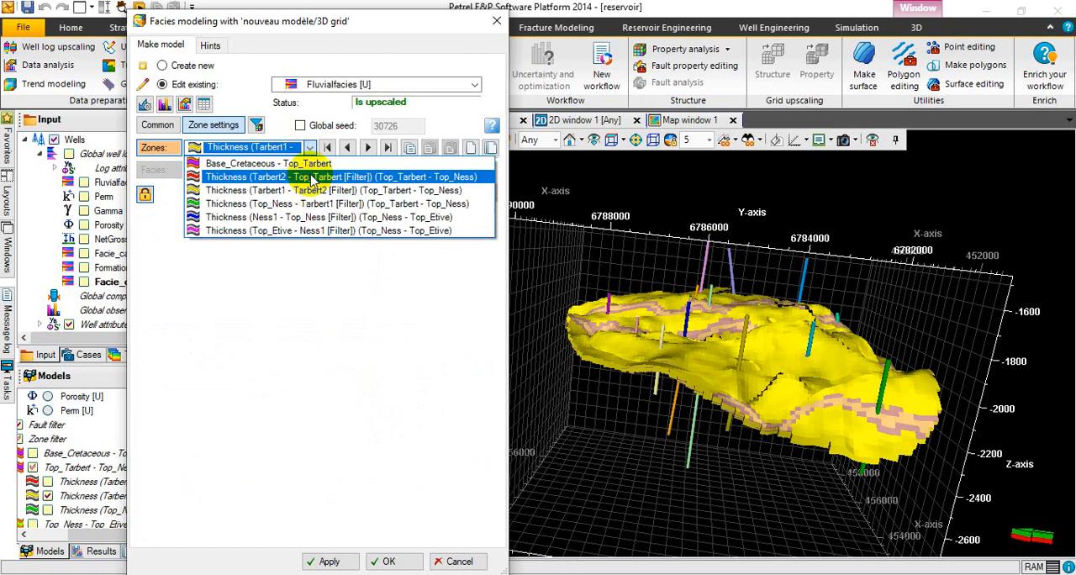
left_click(309, 149)
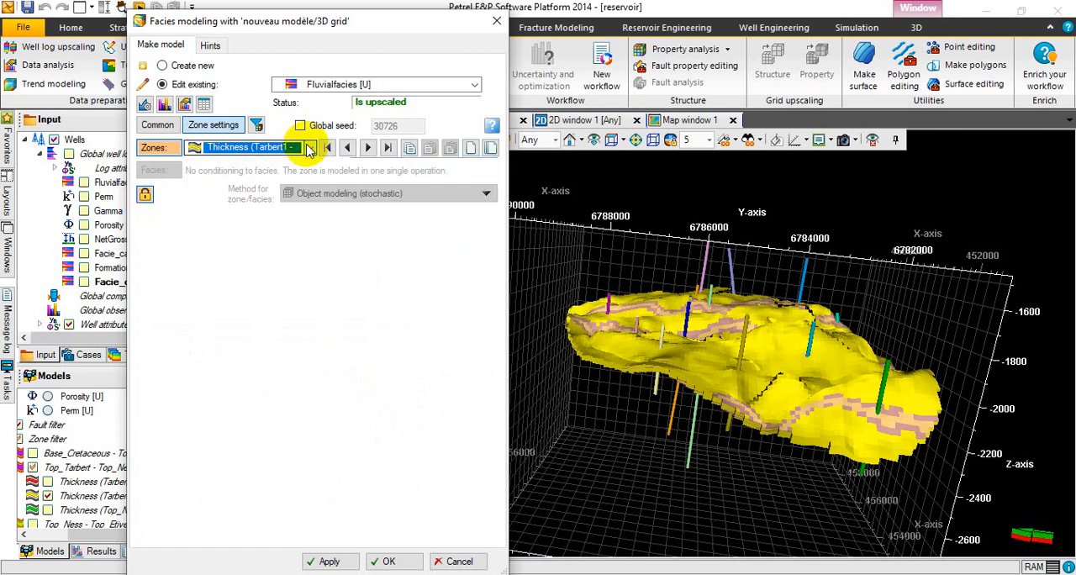
left_click(410, 149)
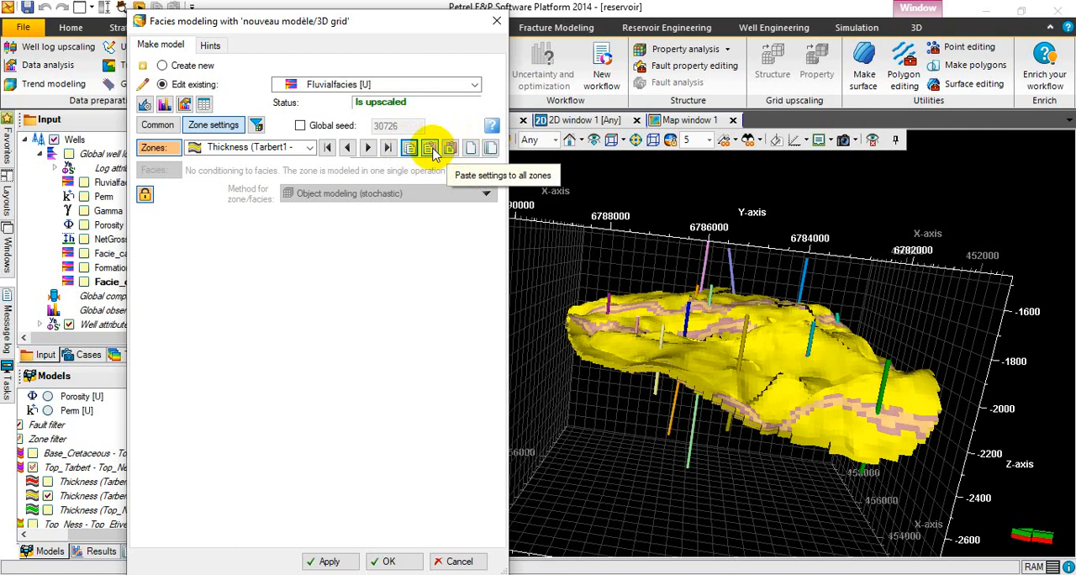
Paste the copied object modeling settings into the Thickness (Top_Ness - Tarbert1) zone and unlock it for modeling.
left_click(308, 147)
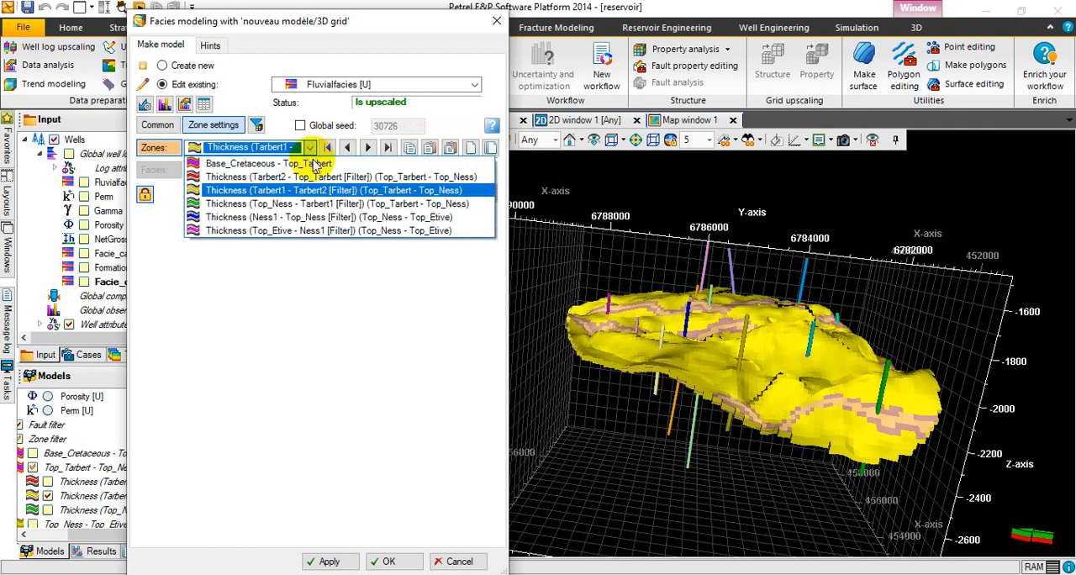
left_click(313, 205)
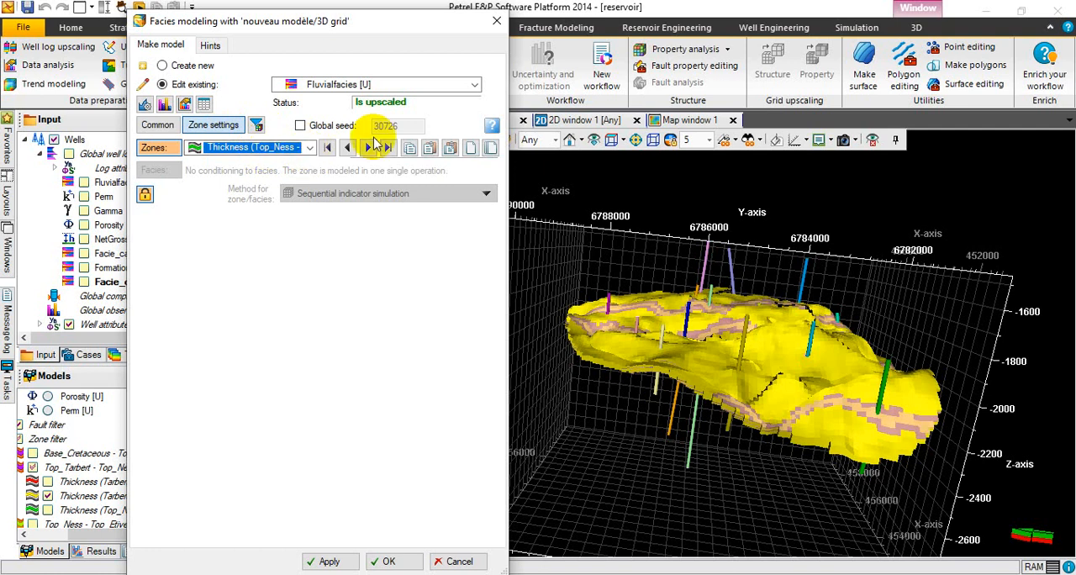
left_click(431, 149)
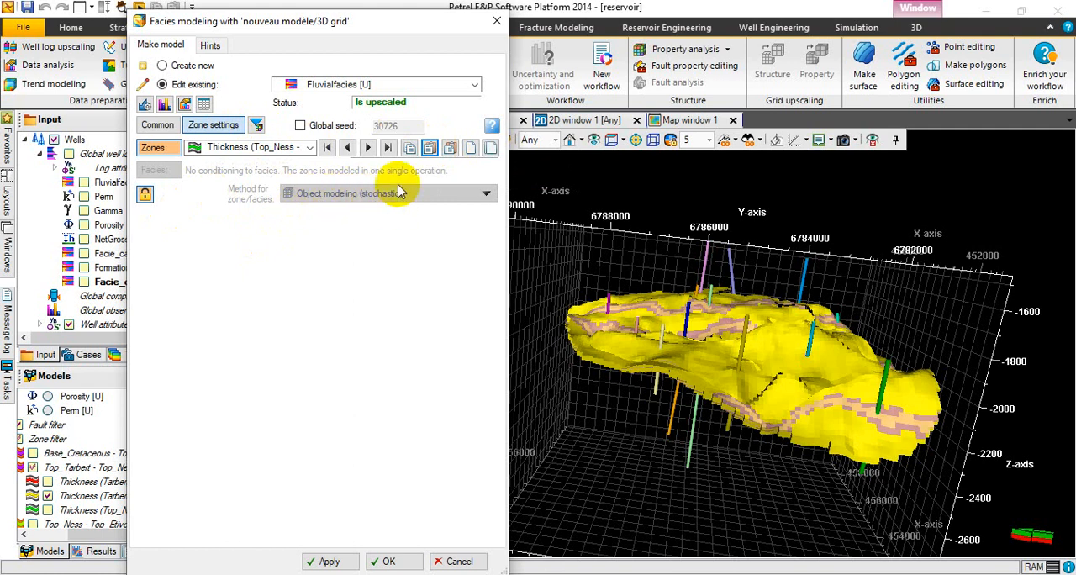
left_click(145, 195)
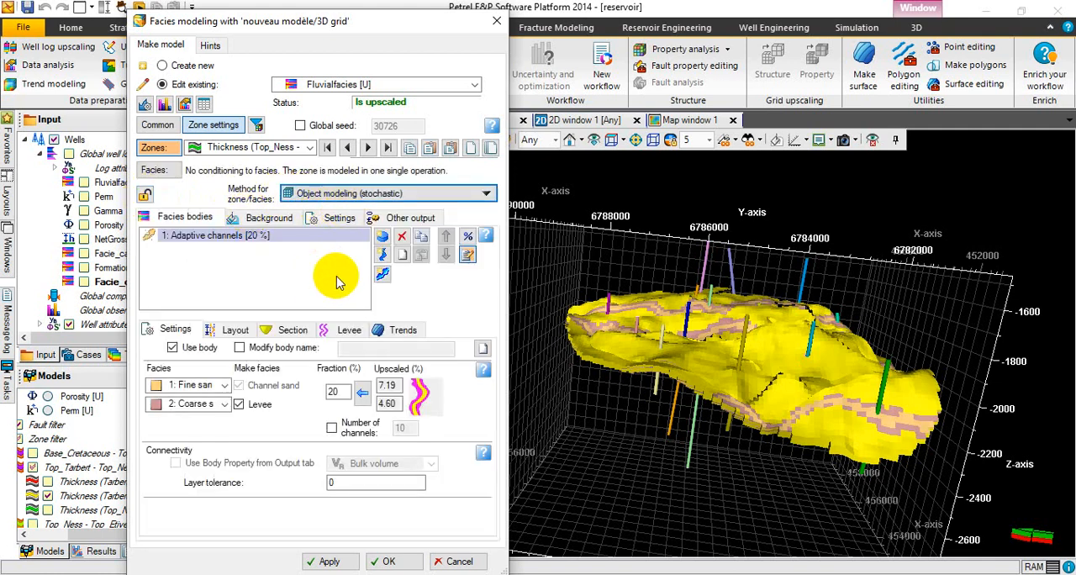
Add a second geometric body for the Coarse sand facies and set its body shape to Oxbow lakes.
left_click(382, 239)
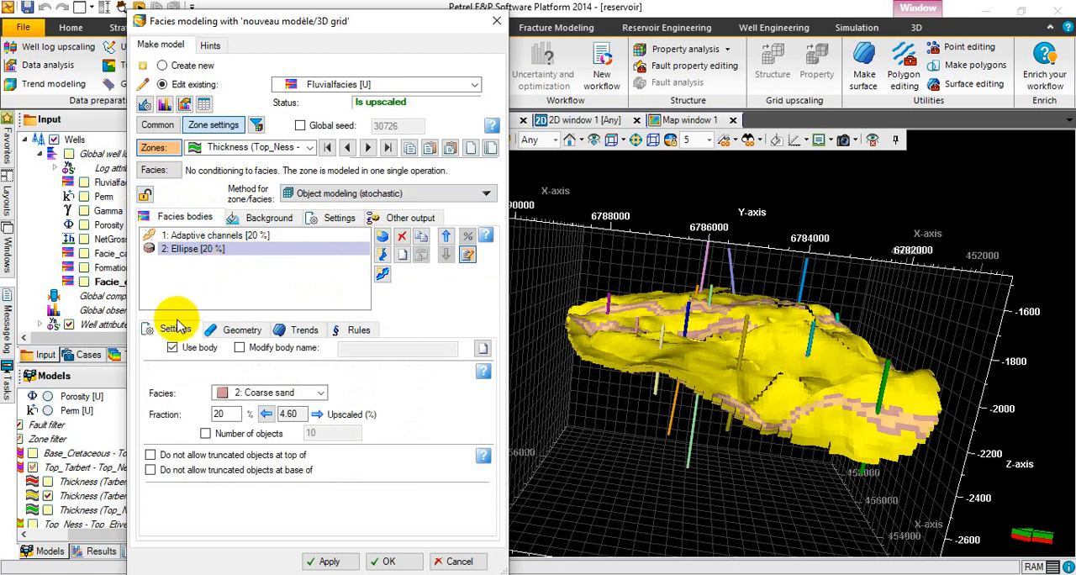
left_click(319, 395)
left_click(320, 397)
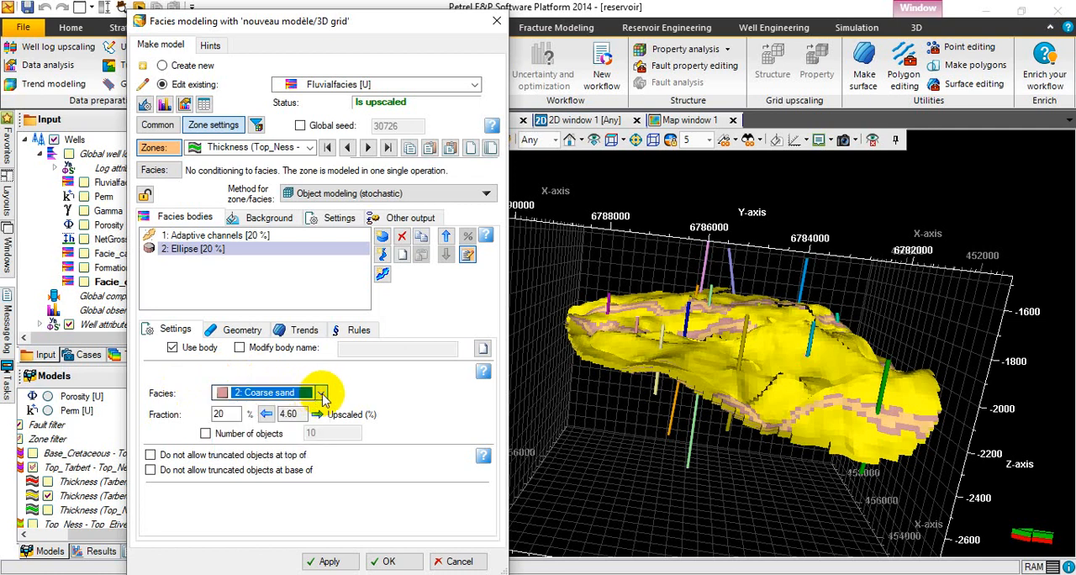
left_click(233, 326)
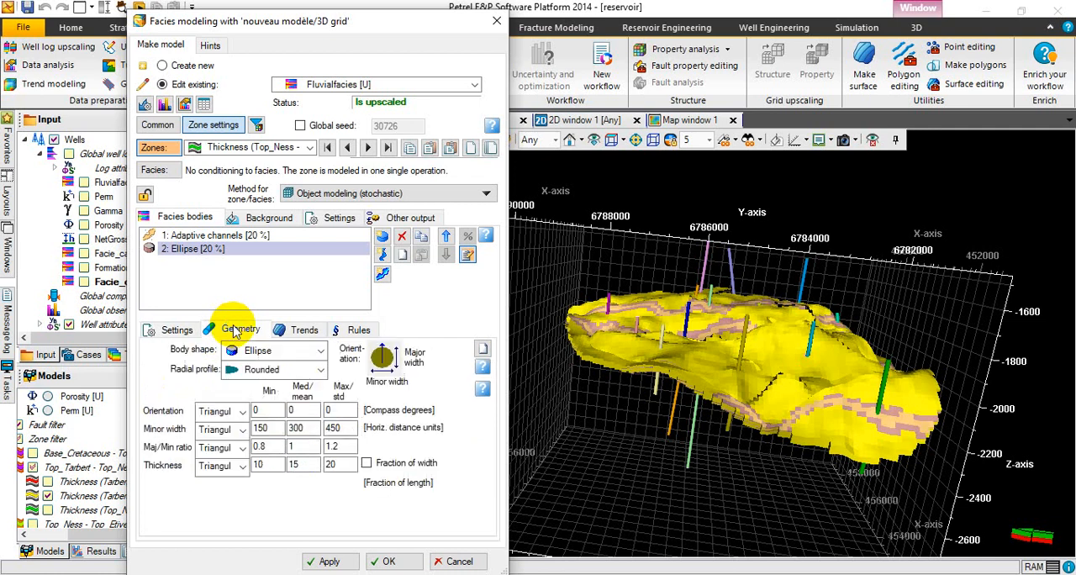
left_click(321, 354)
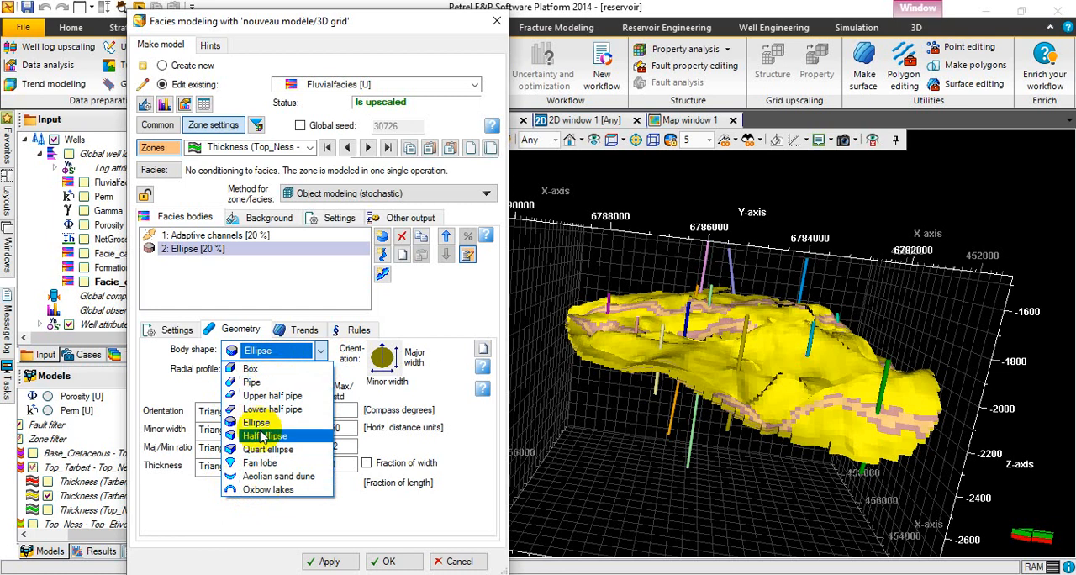
left_click(271, 491)
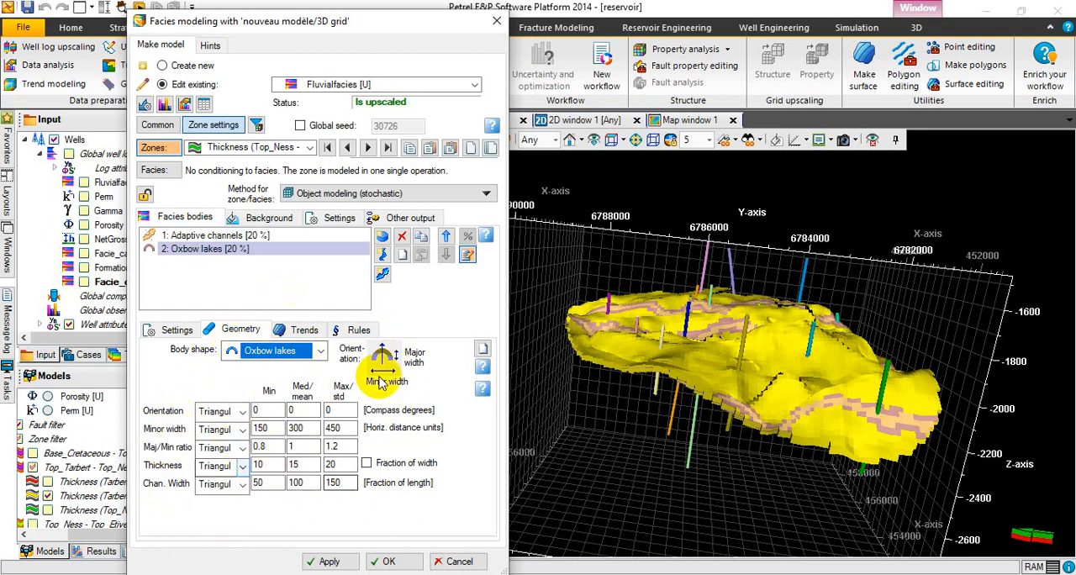
Review the oxbow lakes body's trends and rules, and run the object modeling for the Top_Ness - Tarbert1 zone, closing the settings.
left_click(295, 333)
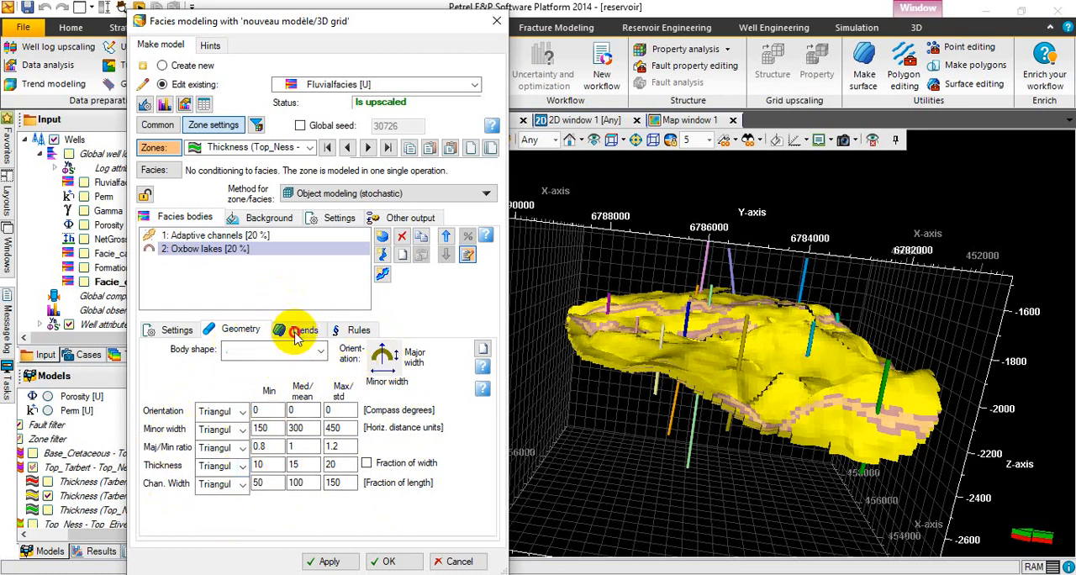
left_click(356, 331)
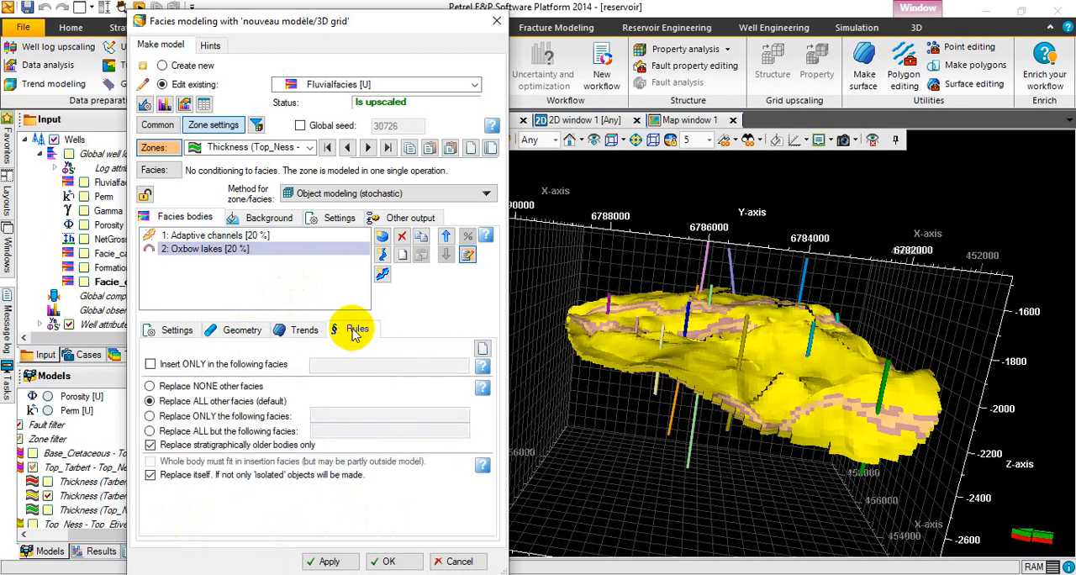
left_click(180, 332)
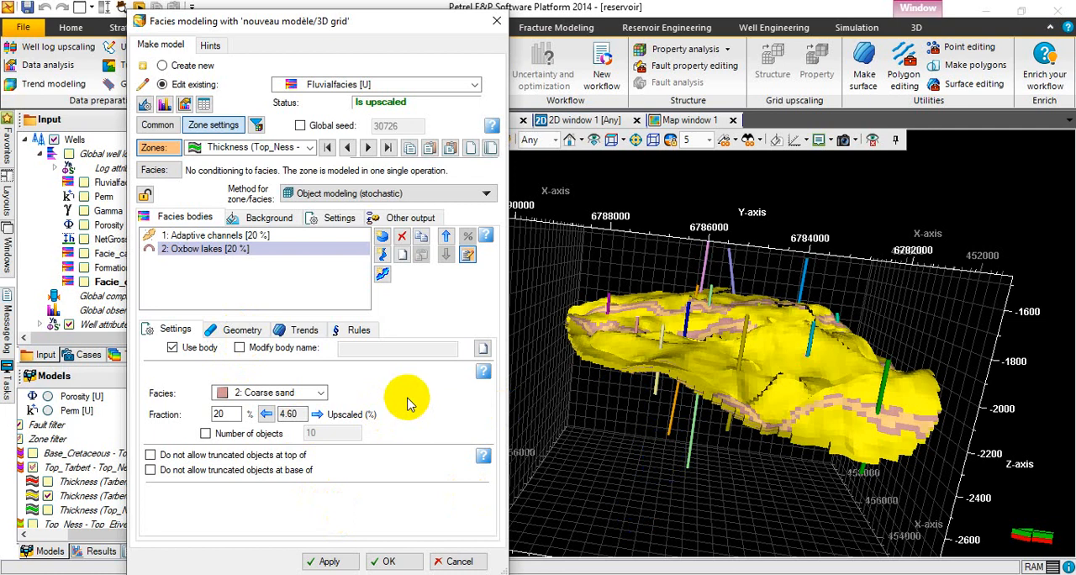
left_click(331, 563)
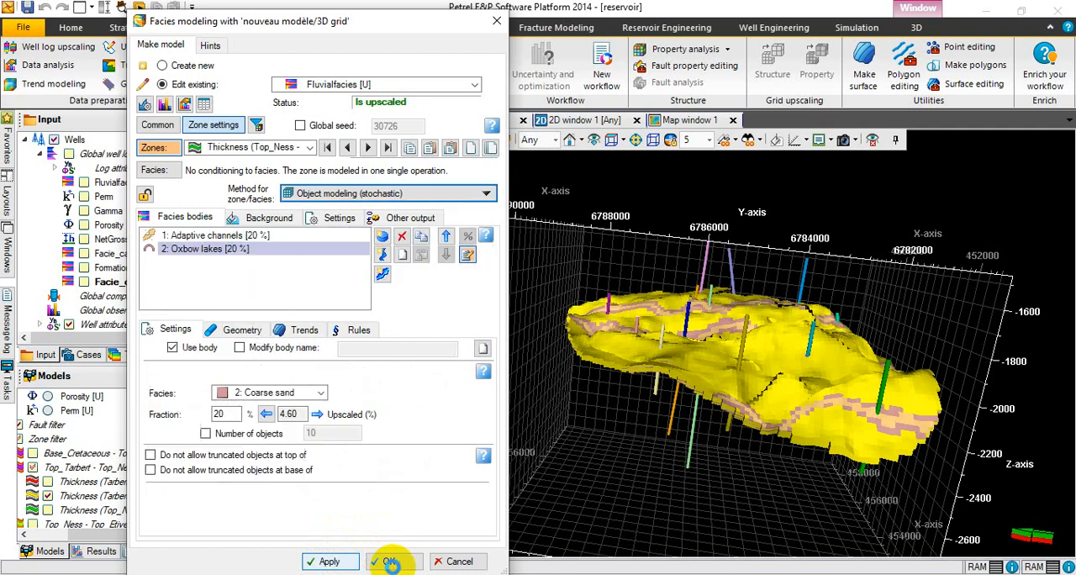
left_click(390, 563)
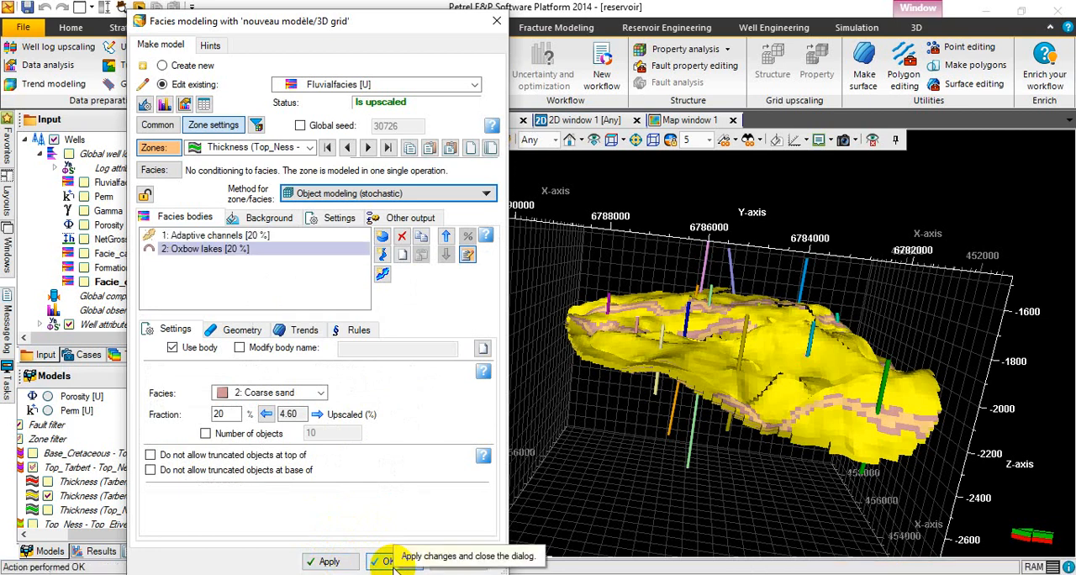
left_click(387, 567)
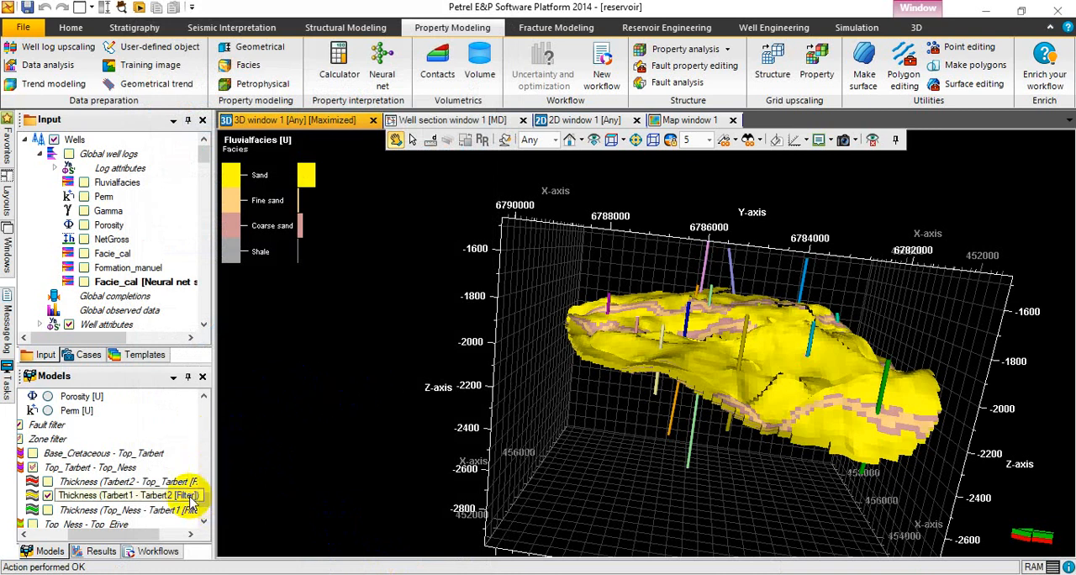
Display the Top_Ness - Tarbert1 zone instead of Tarbert1 - Tarbert2 and inspect its modeled facies in 3D from above.
left_click(48, 496)
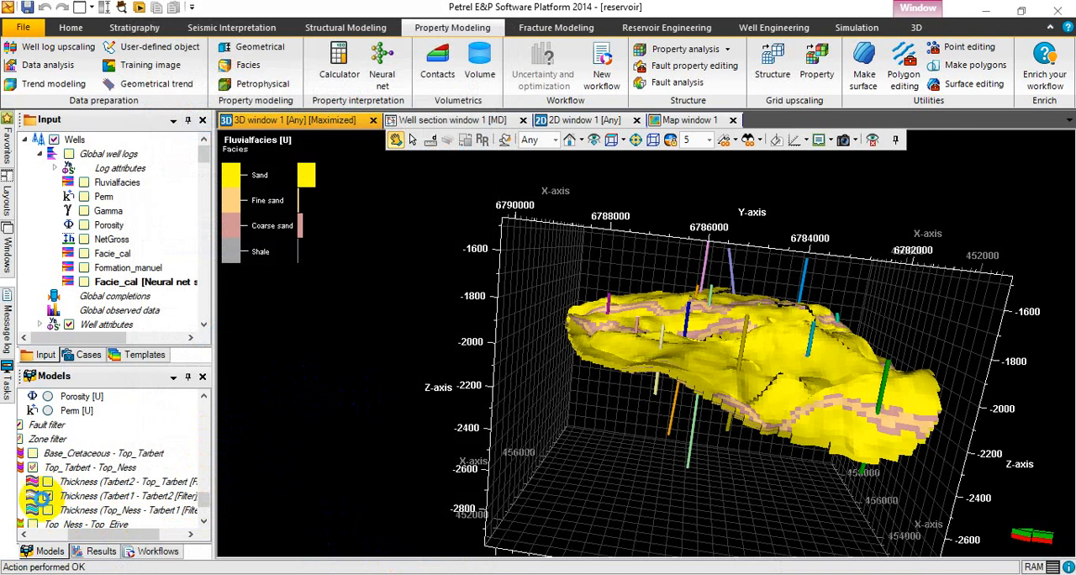
left_click(48, 510)
left_click(48, 510)
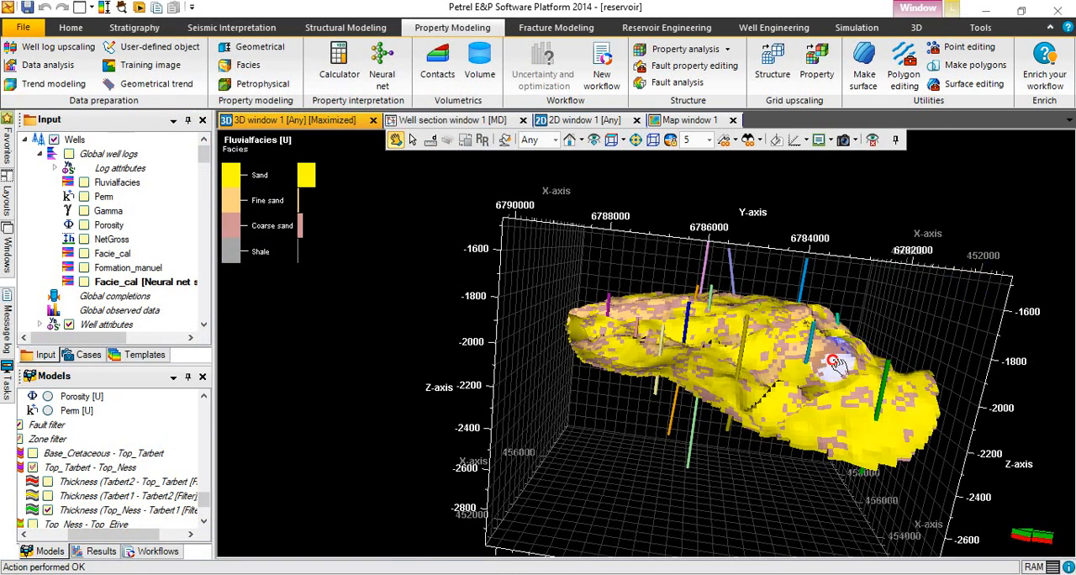
left_click_drag(832, 351, 743, 460)
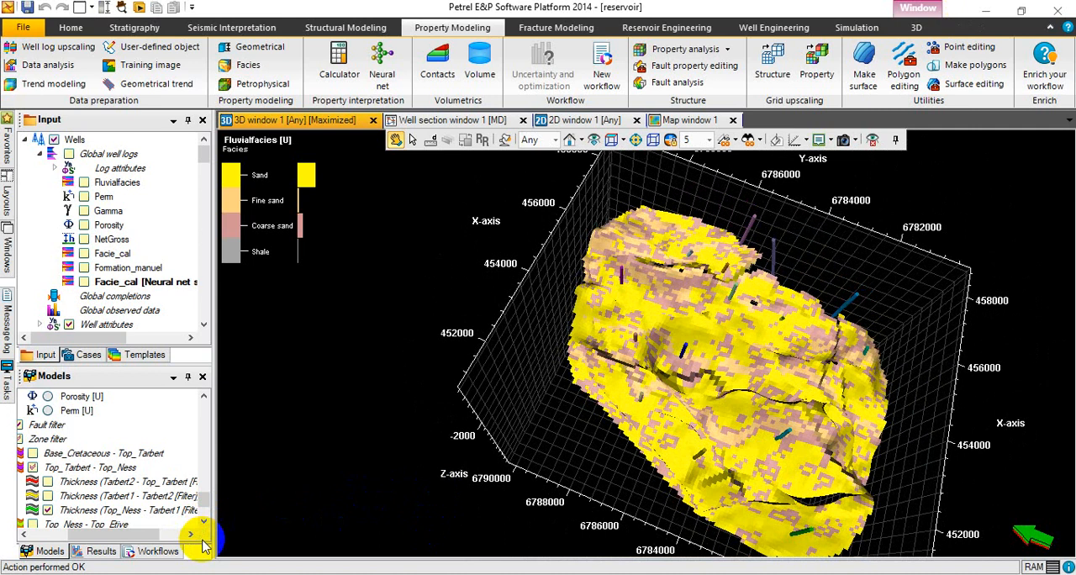
Reopen the facies modeling settings and unlock the Thickness (Ness1 - Top_Ness) zone.
left_click(204, 522)
left_click(205, 522)
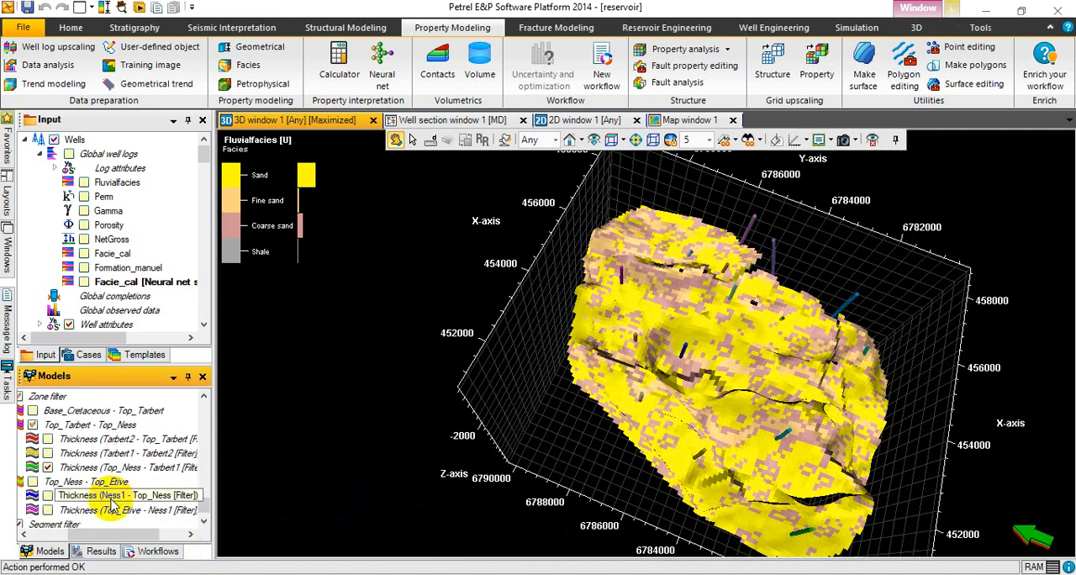
left_click(248, 68)
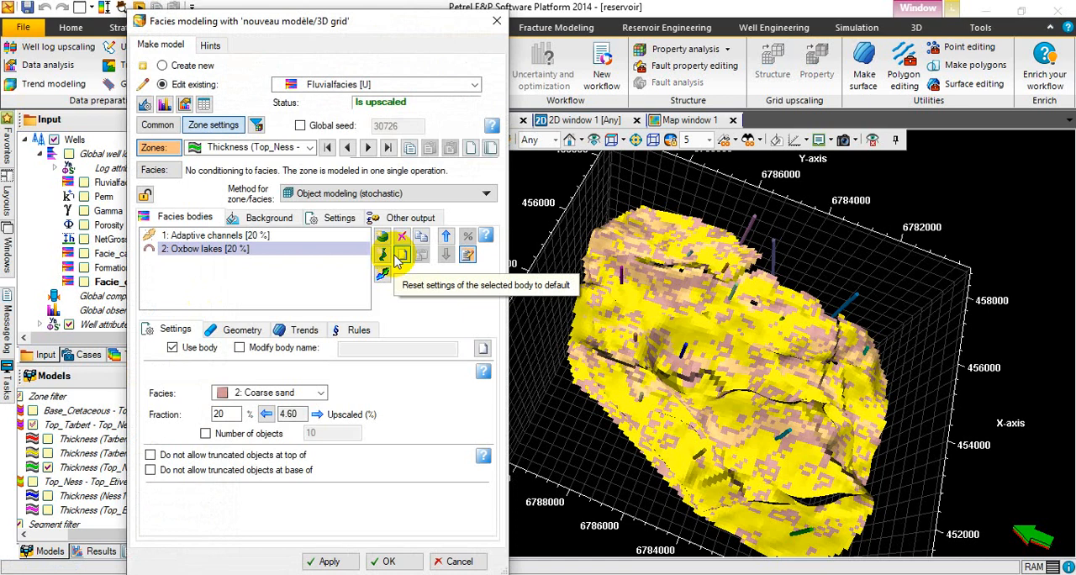
left_click(310, 148)
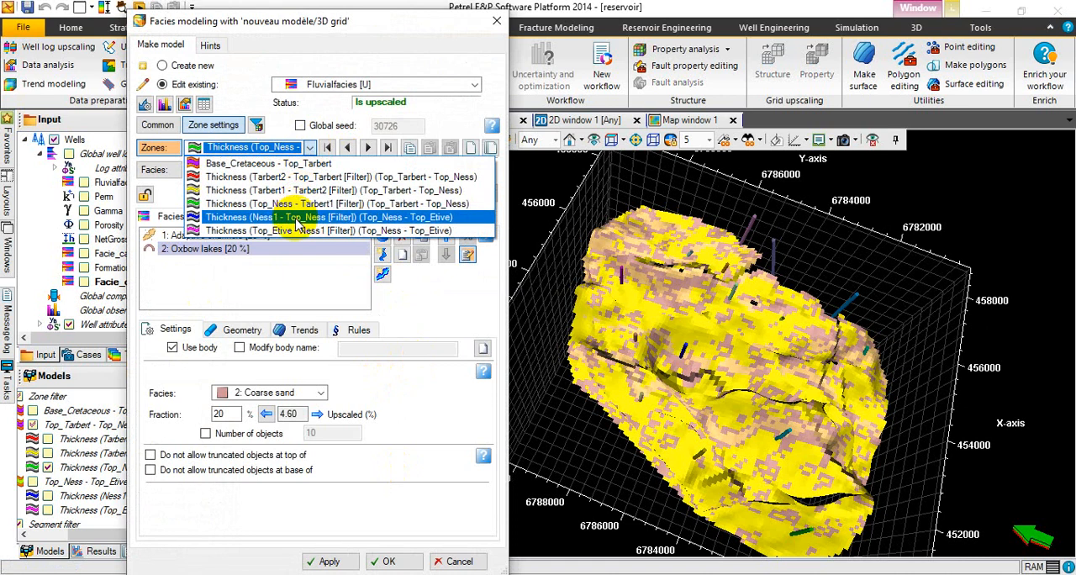
left_click(295, 220)
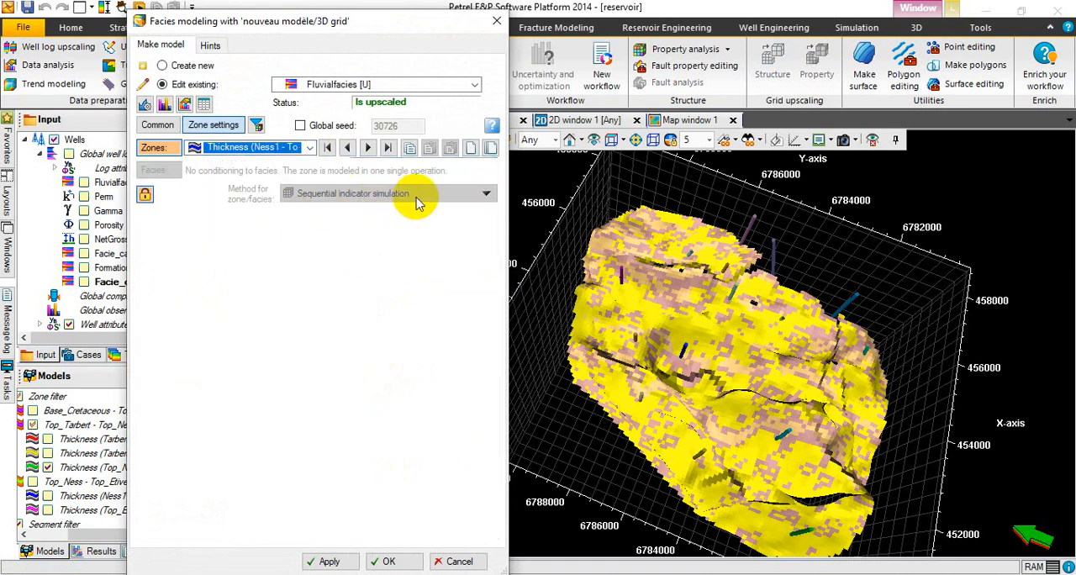
left_click(145, 194)
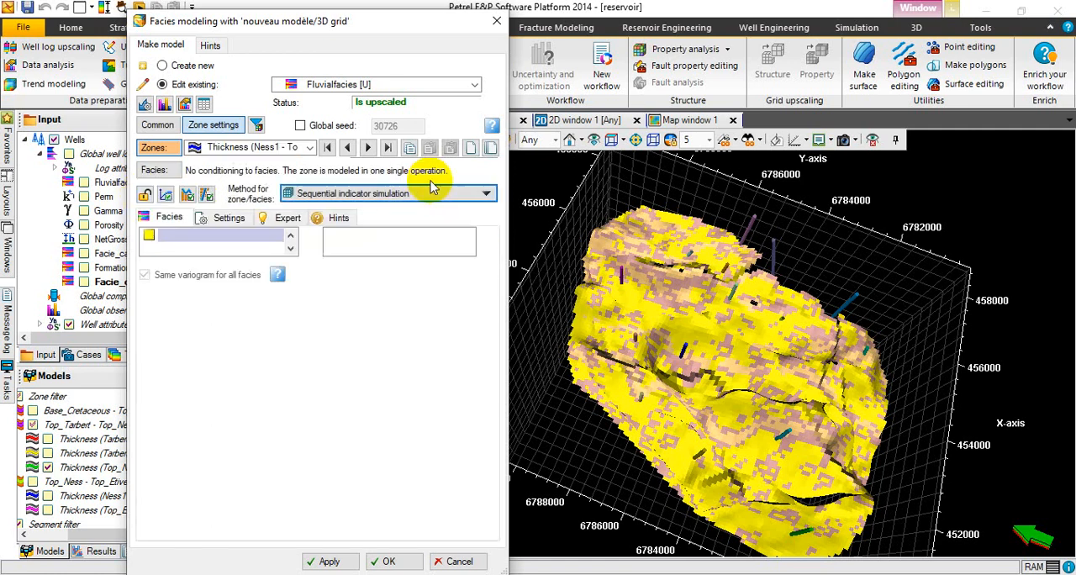
Set the modeling method of the Ness1 - Top_Ness zone to Truncated Gaussian simulation.
left_click(427, 193)
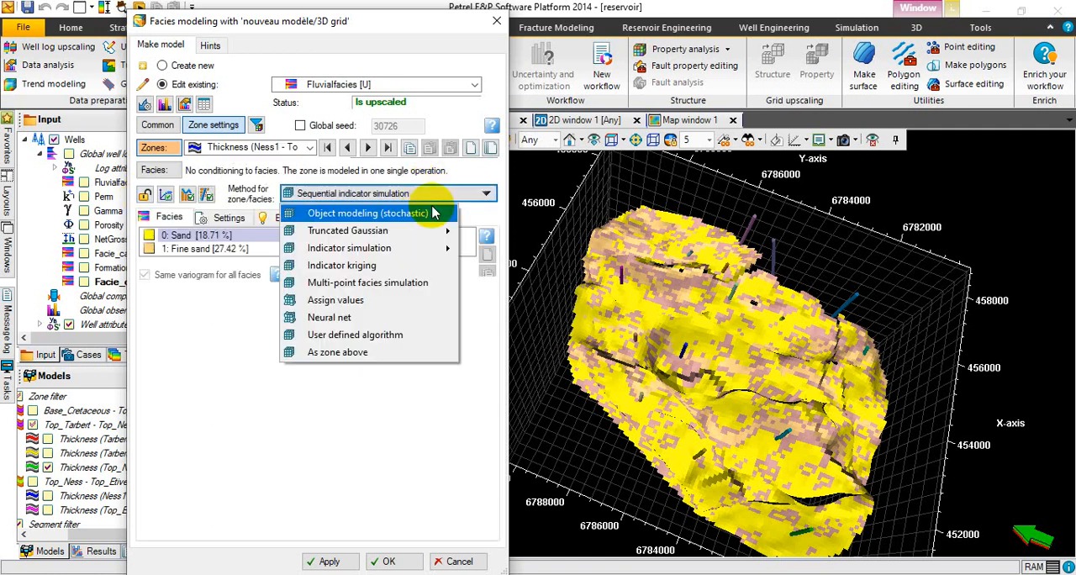
mouse_move(408, 234)
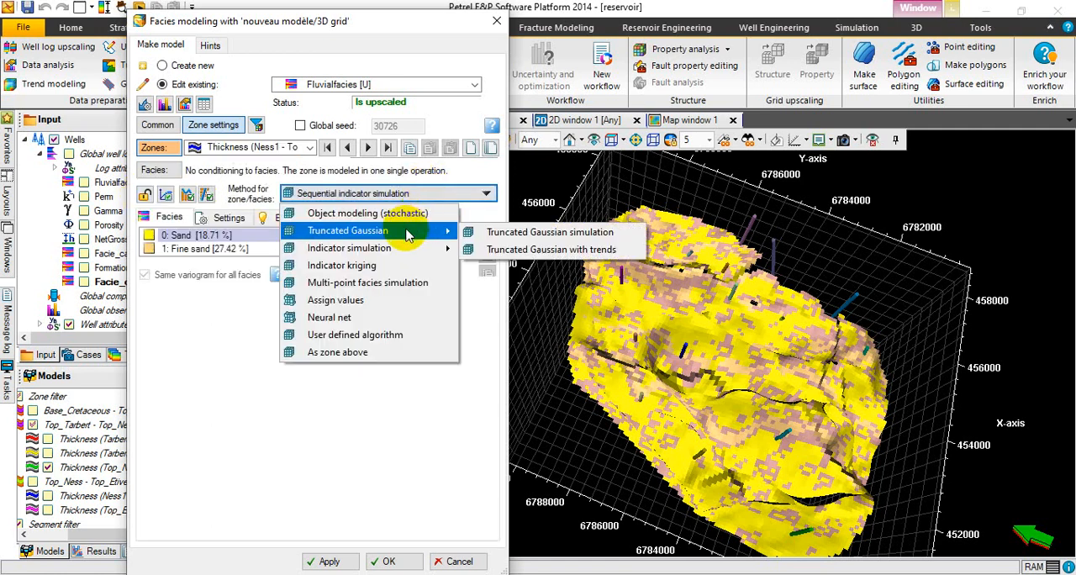
left_click(490, 236)
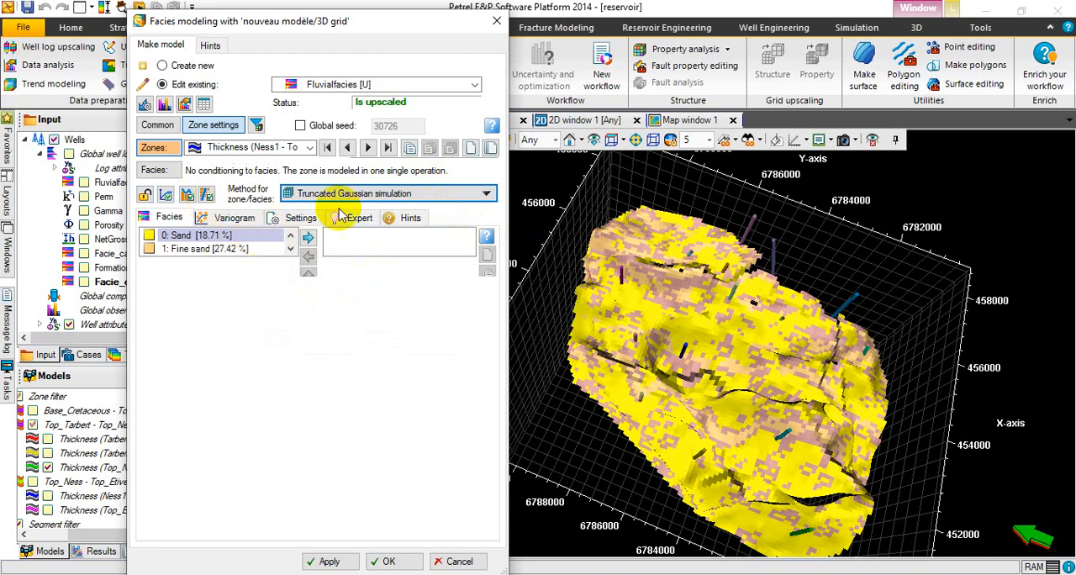
Add Sand, Coarse sand, Fine sand and Shale, in that order, to the facies modeled in the Ness1 - Top_Ness zone.
left_click(309, 240)
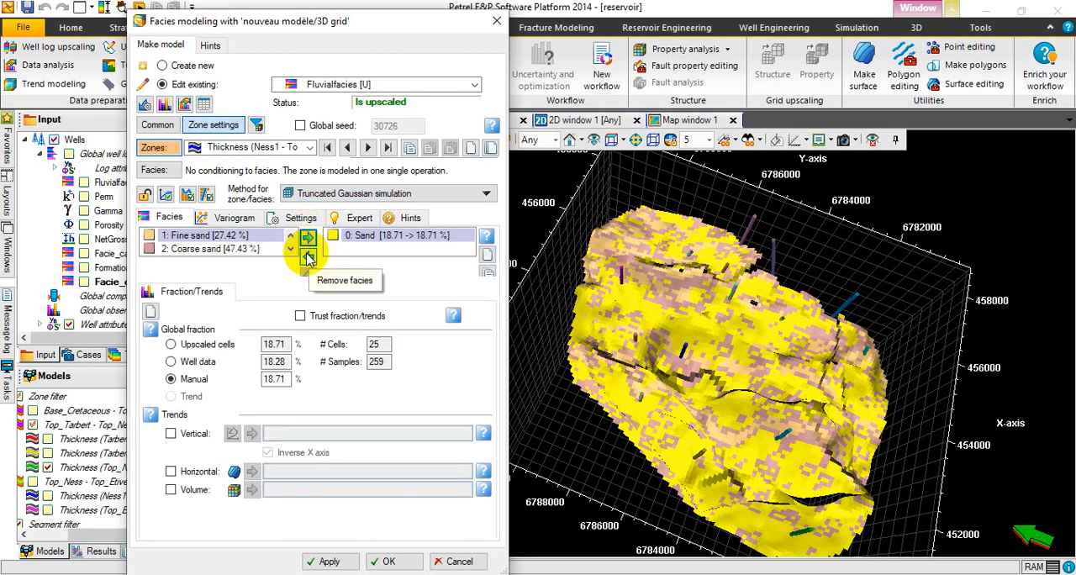
left_click(257, 251)
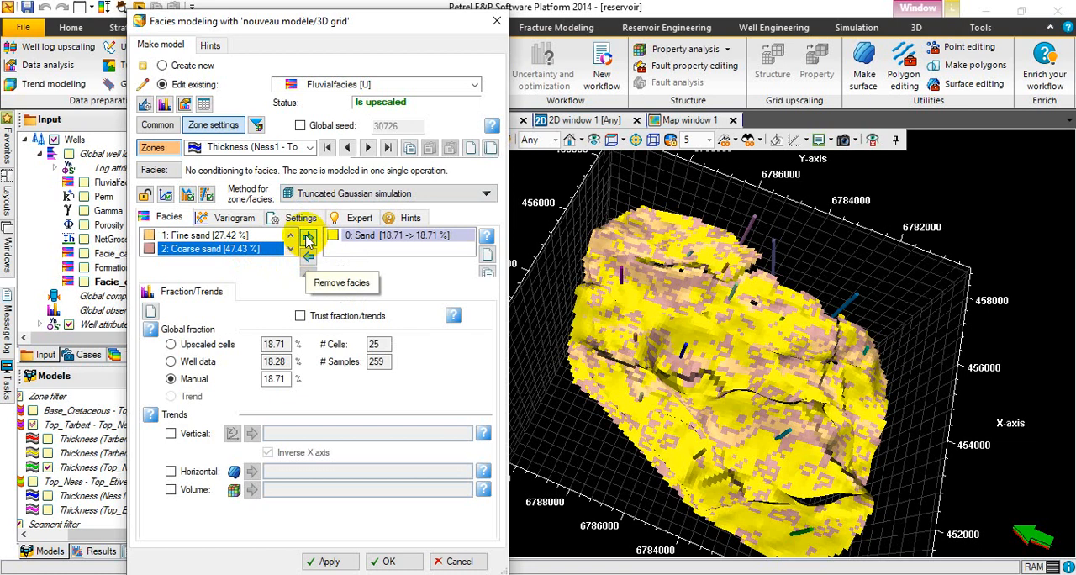
left_click(308, 239)
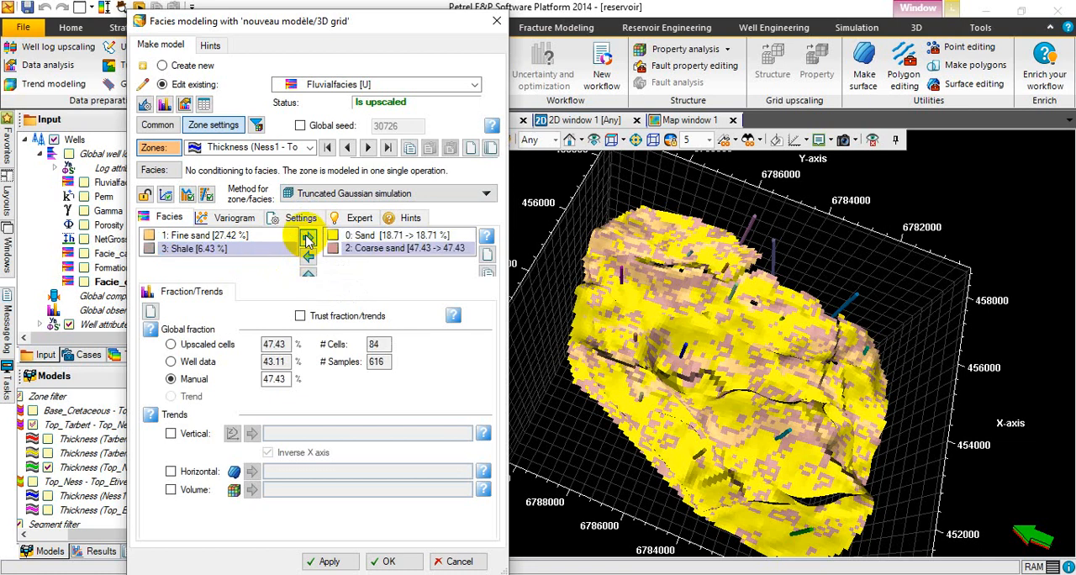
left_click(252, 237)
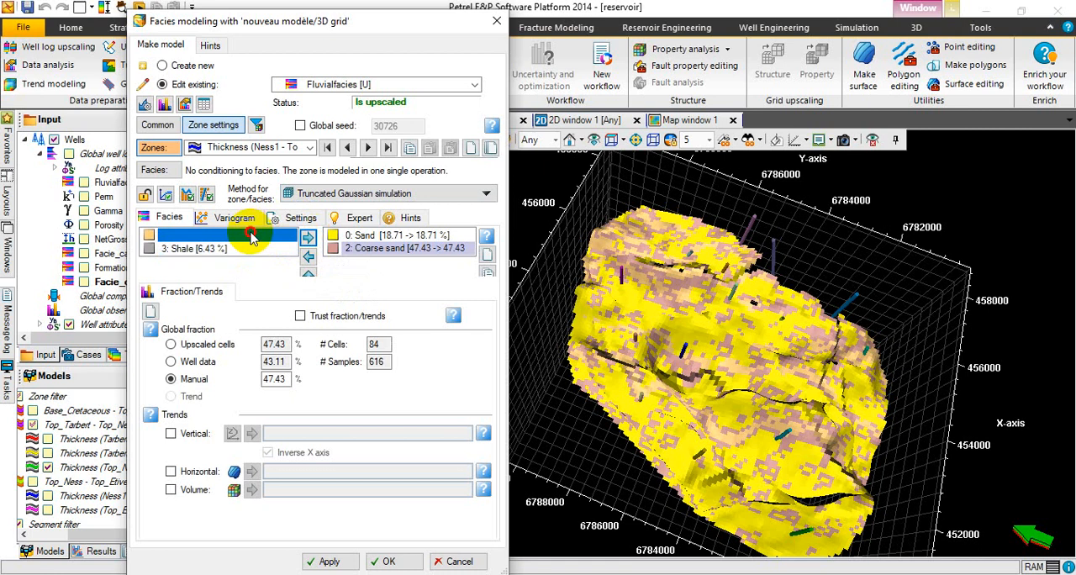
left_click(308, 238)
left_click(248, 241)
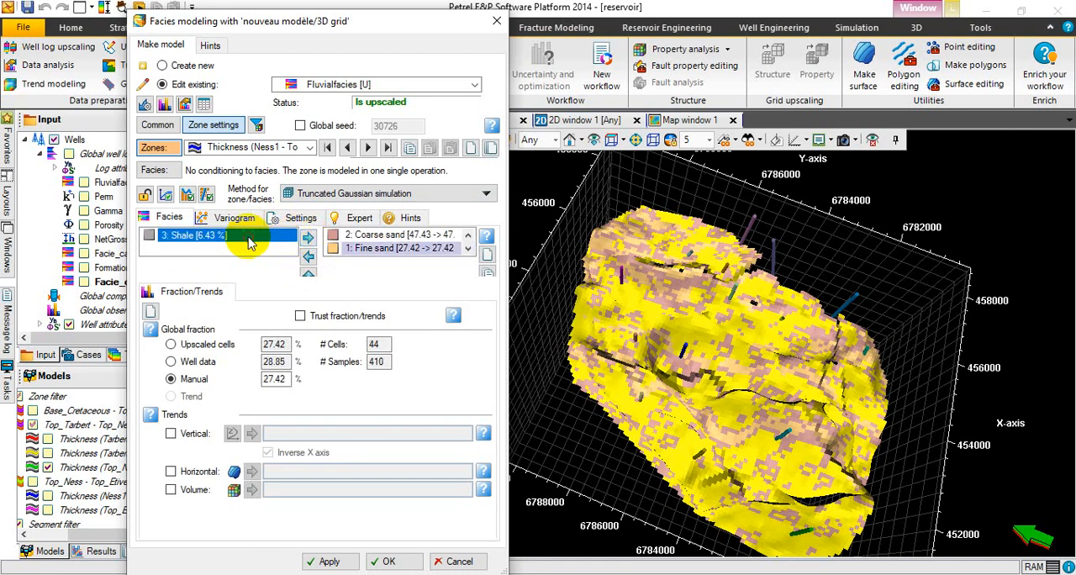
left_click(307, 237)
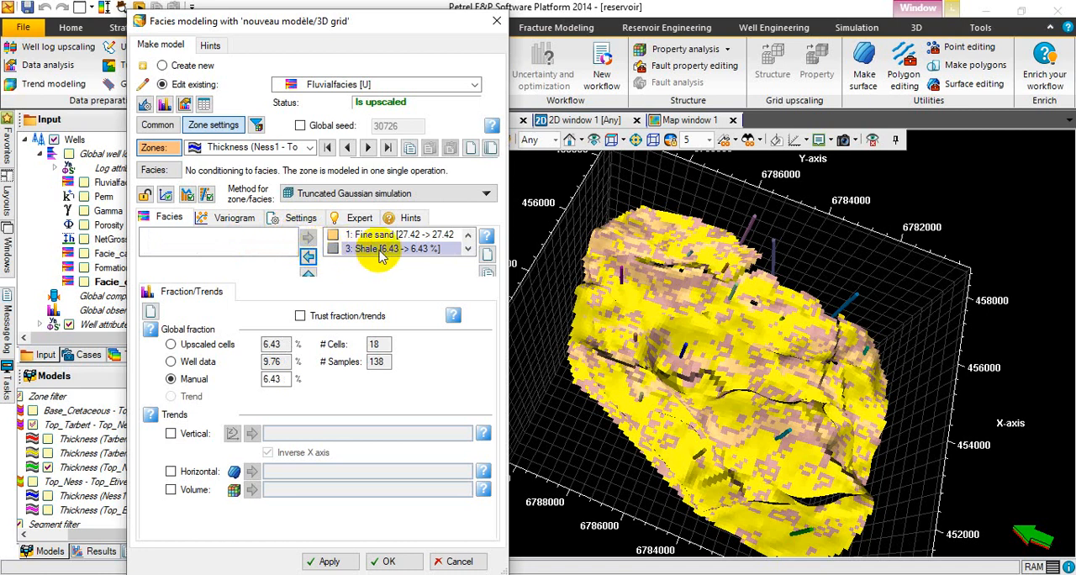
Remove Shale from the zone's modeled facies and add it back.
left_click(379, 250)
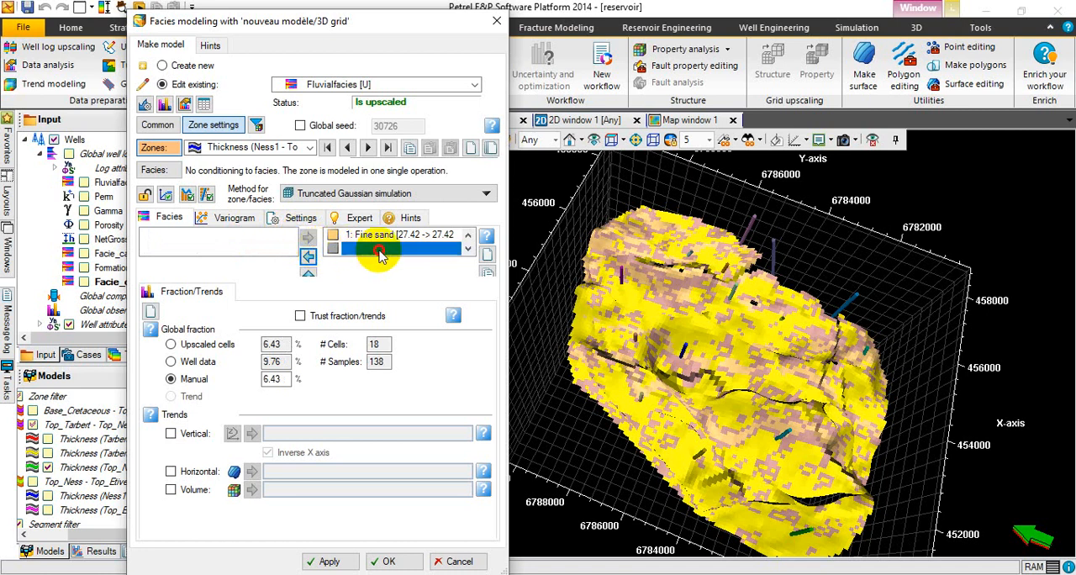
left_click(308, 257)
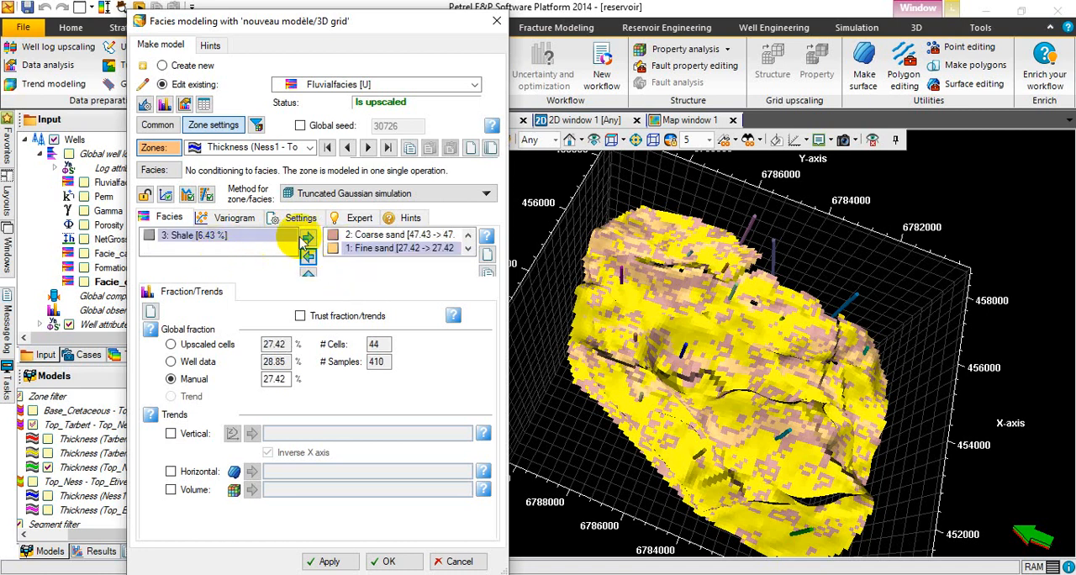
left_click(309, 238)
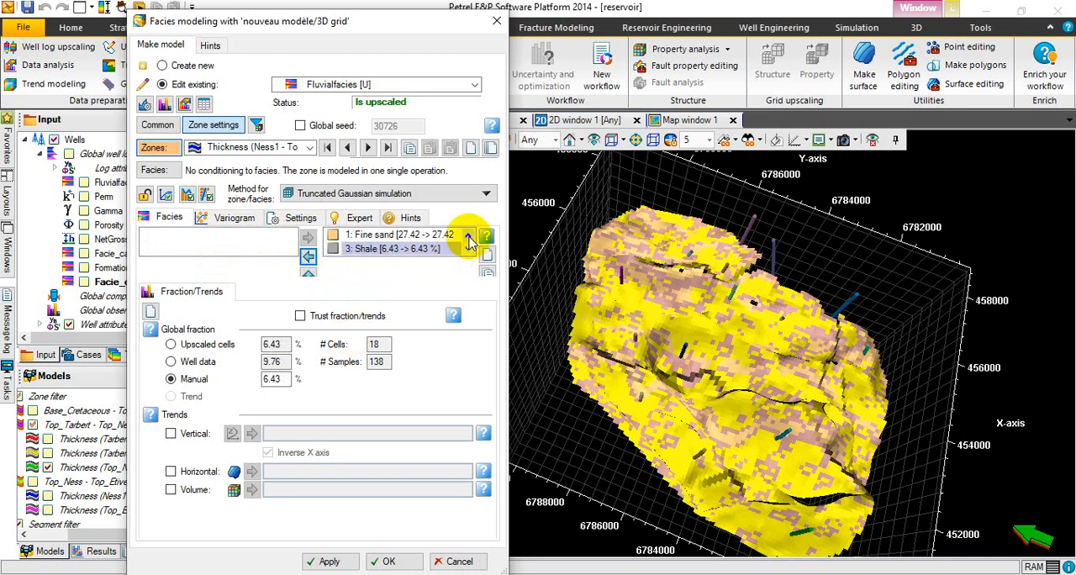
Examine the global fraction settings of Sand in the Ness1 - Top_Ness zone.
left_click(468, 236)
left_click(468, 236)
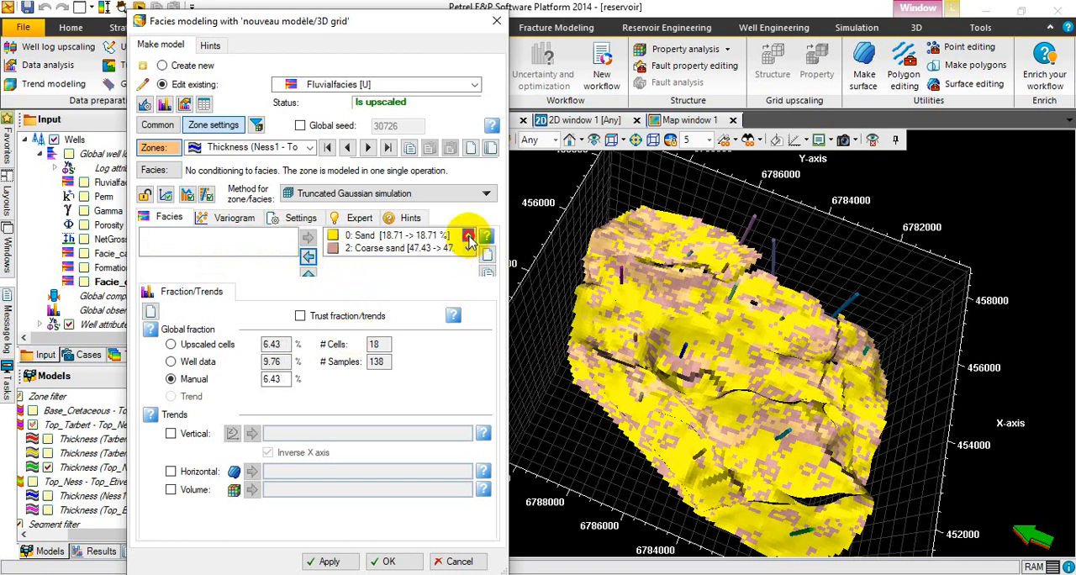
left_click(426, 236)
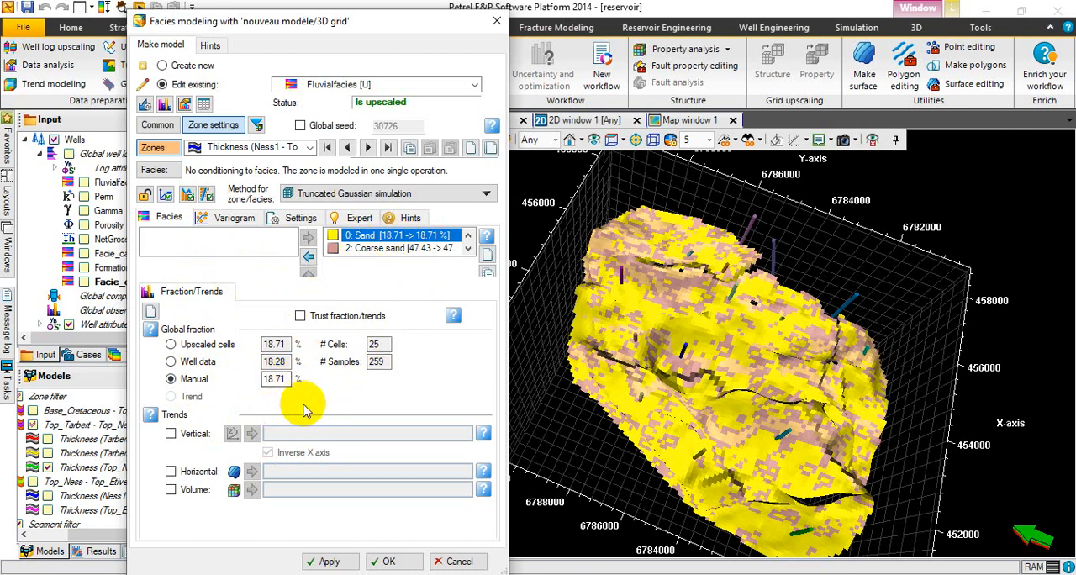
Review the zone's variogram type options, try Spherical, and return the type to Gaussian.
left_click(243, 218)
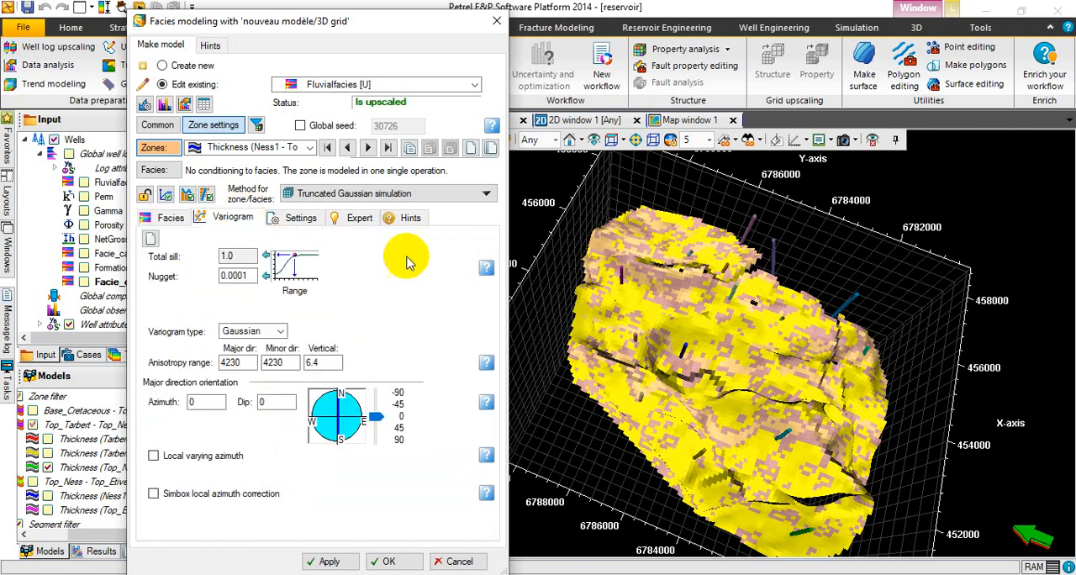
left_click(281, 332)
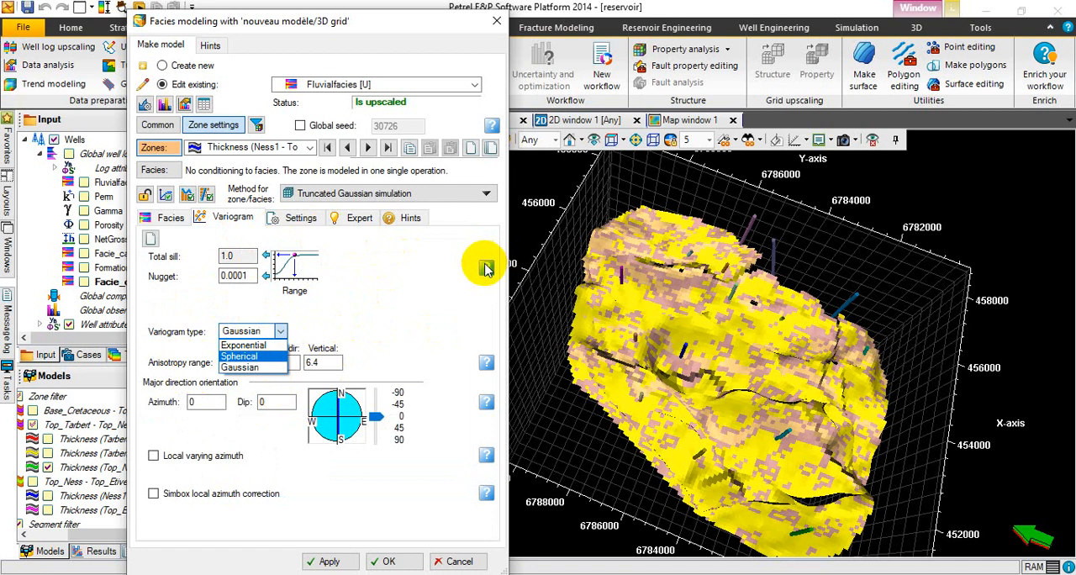
left_click(486, 269)
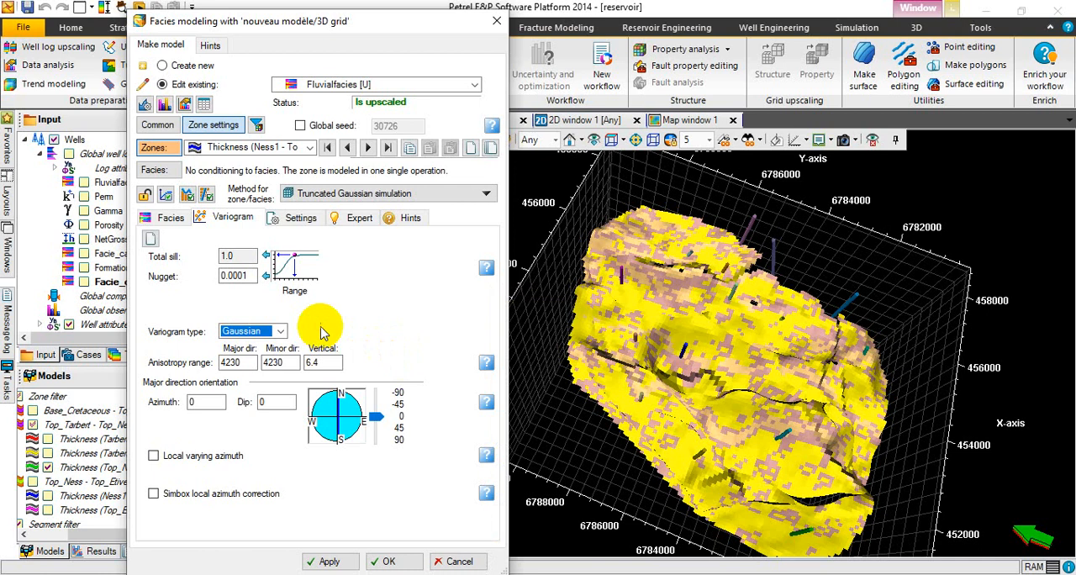
left_click(280, 332)
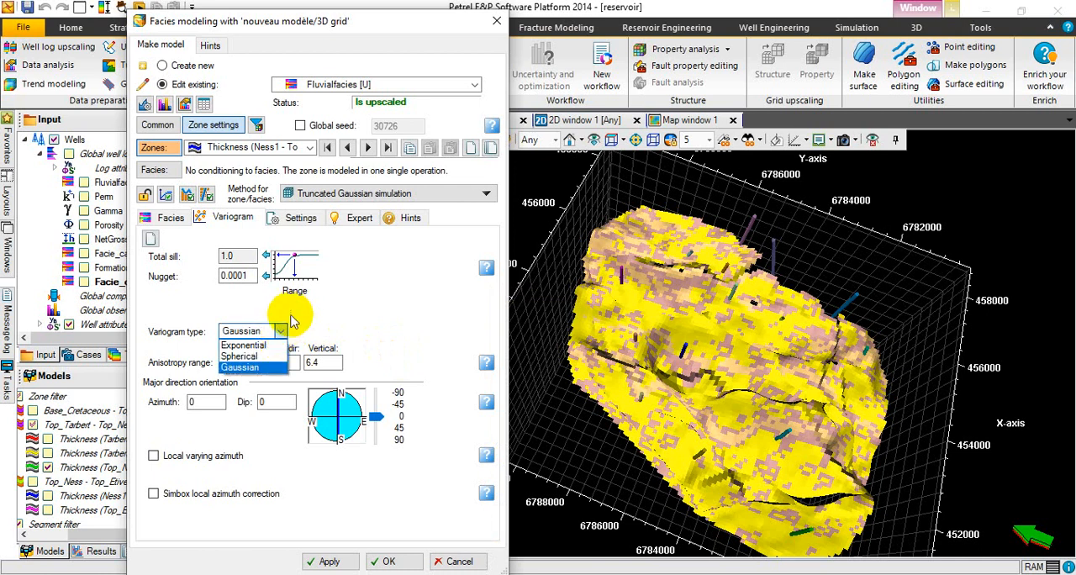
left_click(387, 295)
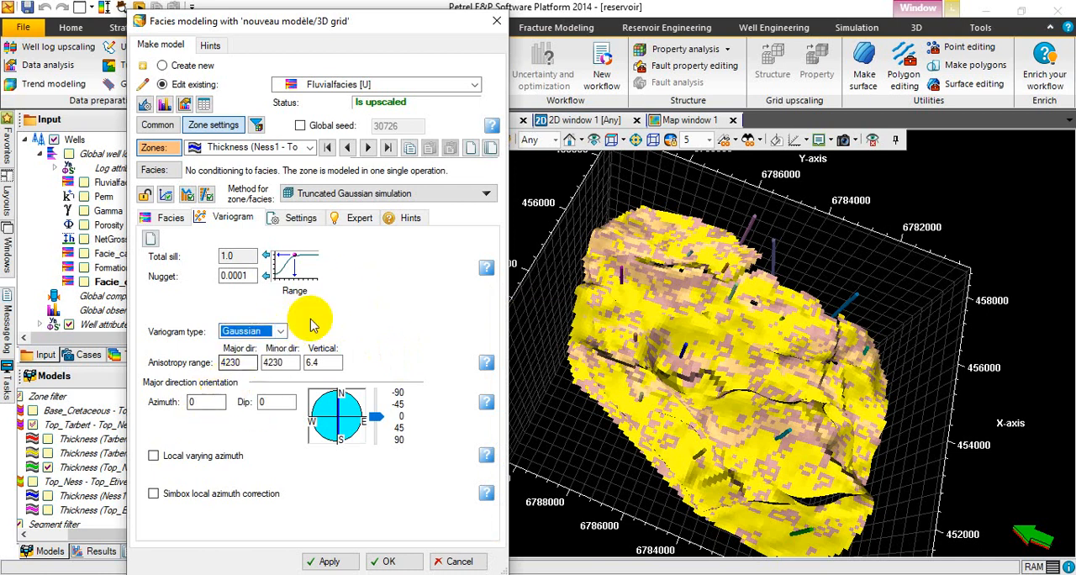
left_click(280, 332)
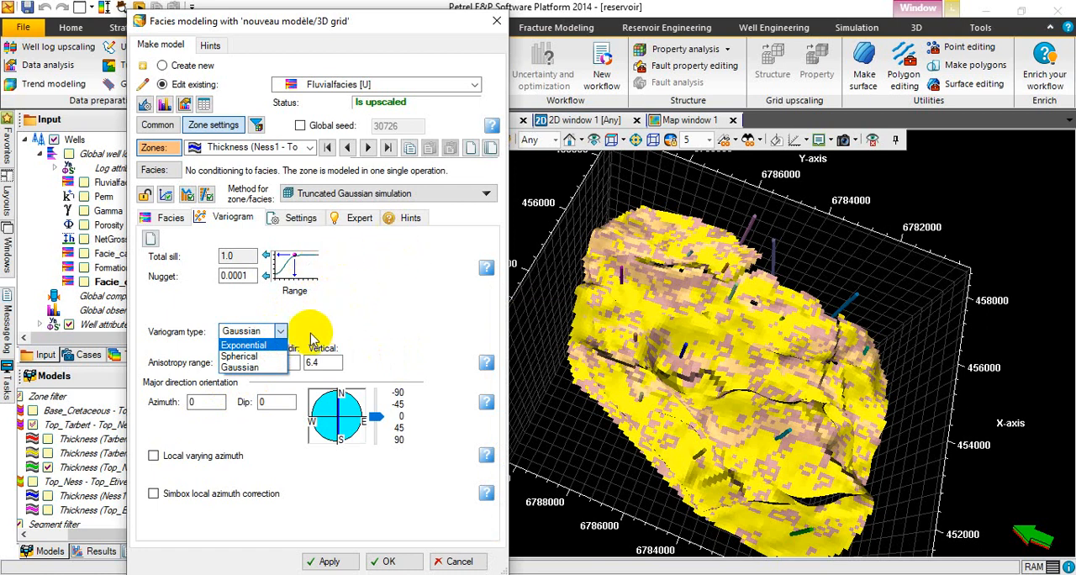
left_click(261, 357)
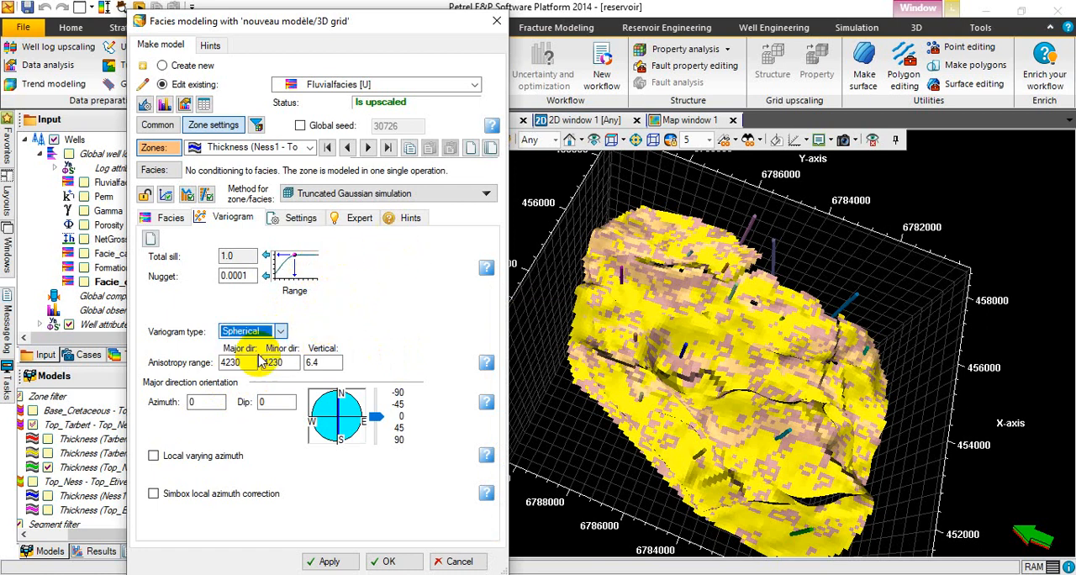
left_click(282, 332)
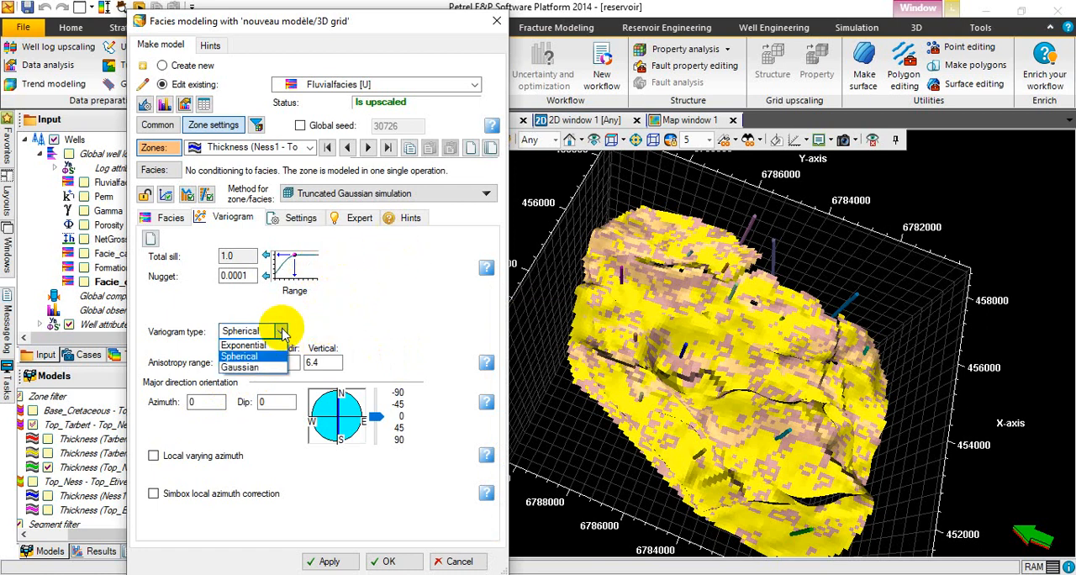
left_click(259, 375)
Set the variogram's anisotropy range to 7500 major, 1500 minor and 10 vertical, with azimuth 25 and dip 0.
left_click(231, 361)
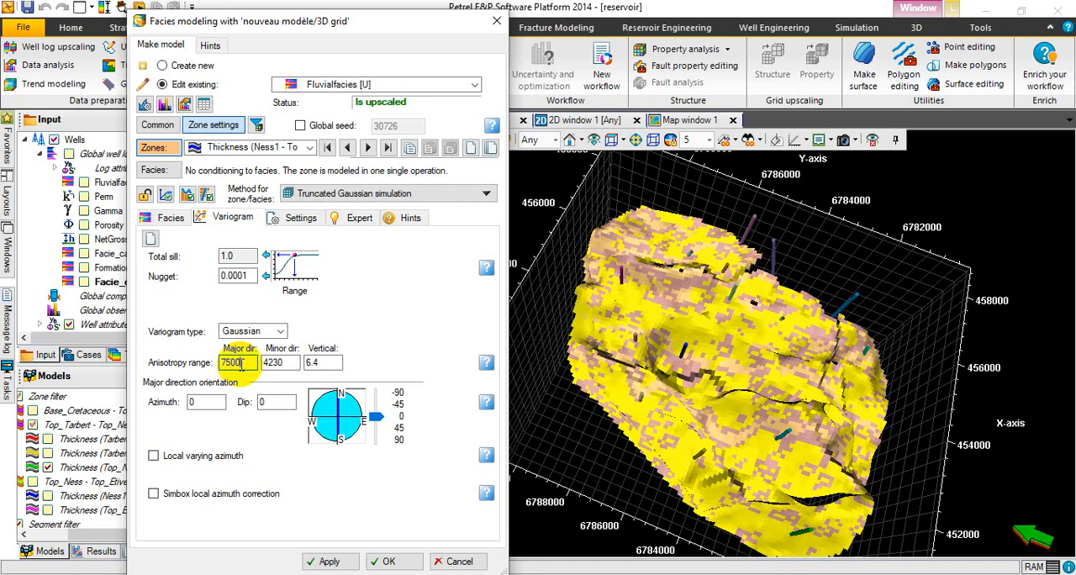
double_click(284, 361)
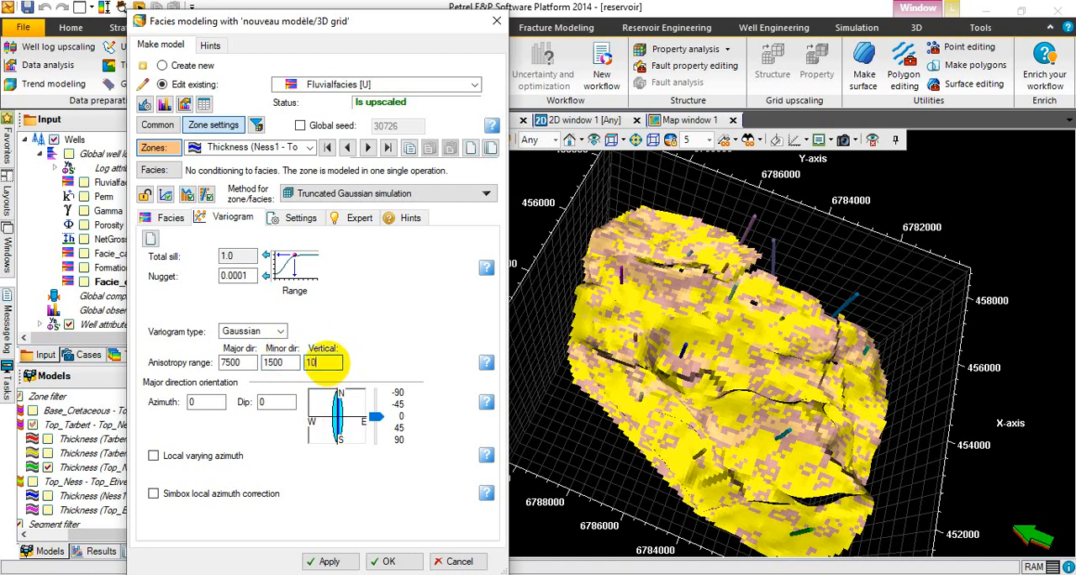
left_click(204, 402)
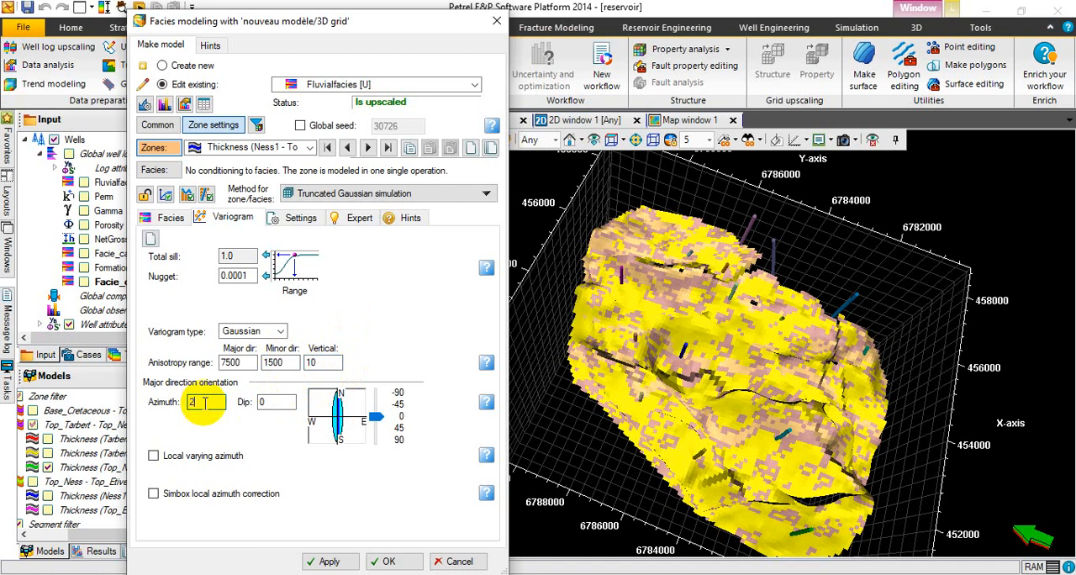
left_click(275, 402)
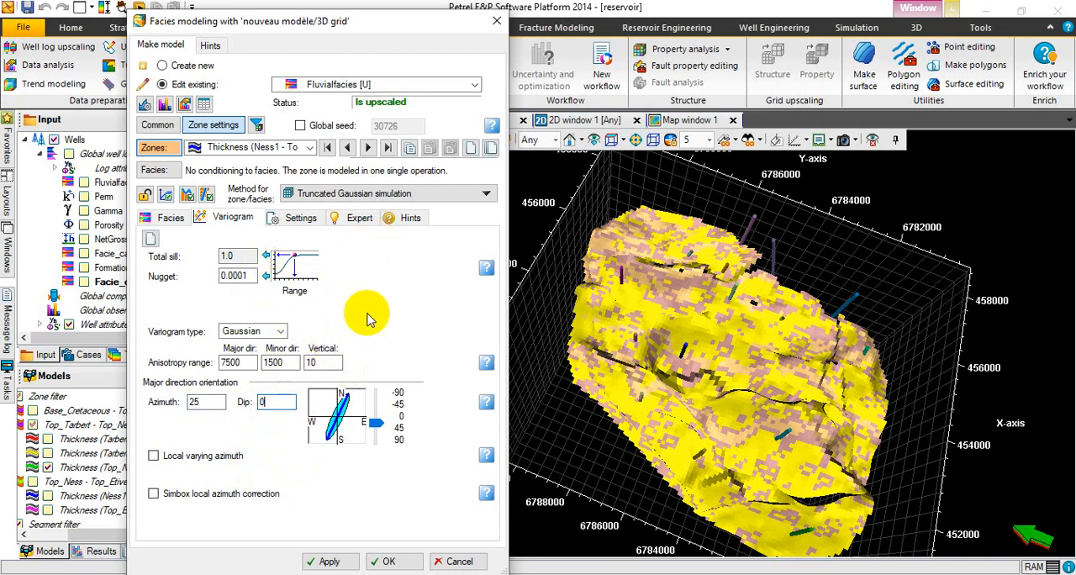
Examine the Coarse sand and Fine sand fractions and compare them with the zone's shared variogram settings.
left_click(168, 222)
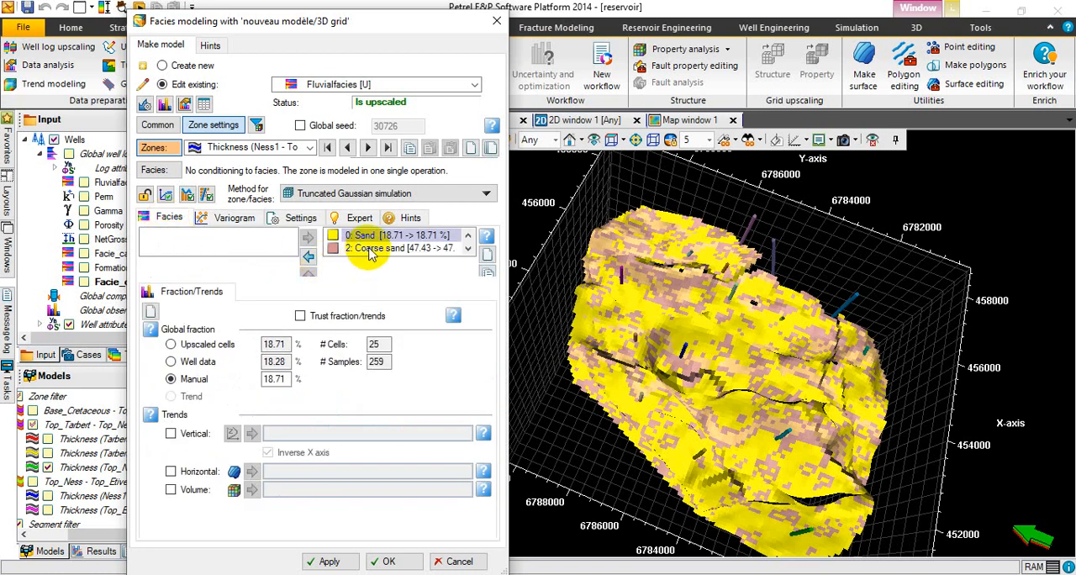
left_click(368, 249)
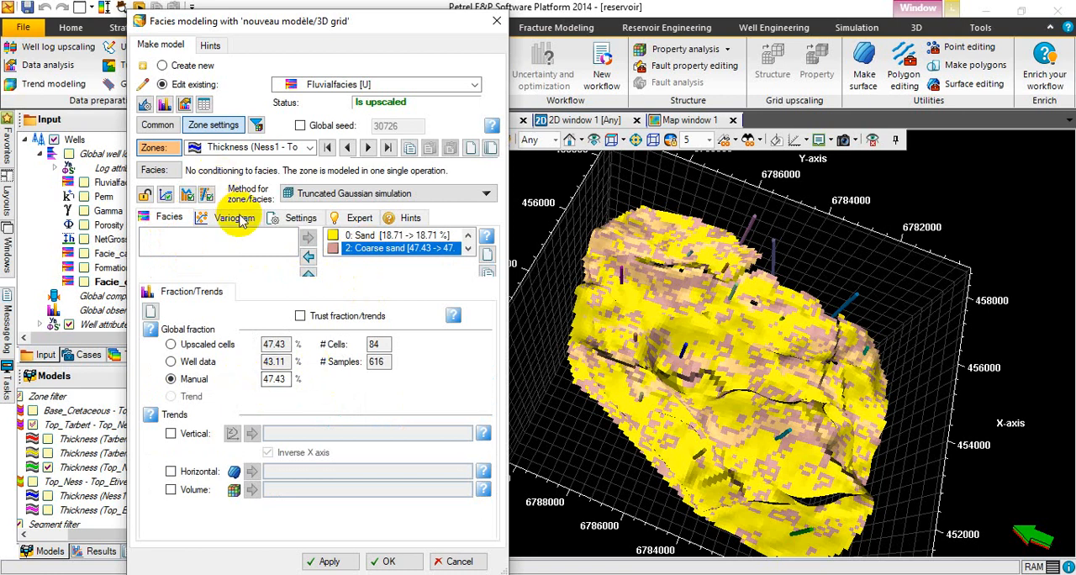
left_click(237, 218)
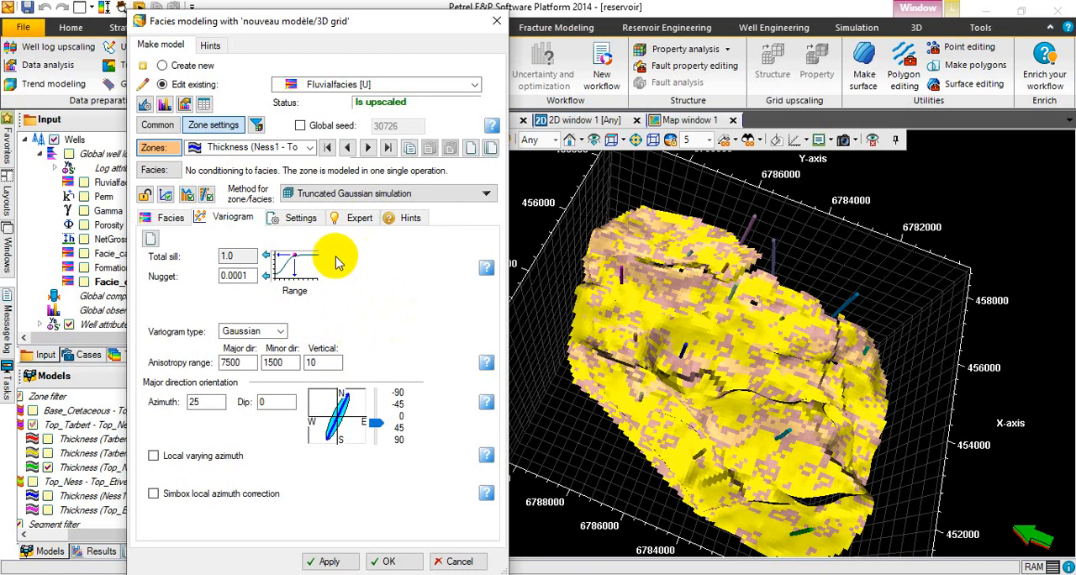
left_click(173, 226)
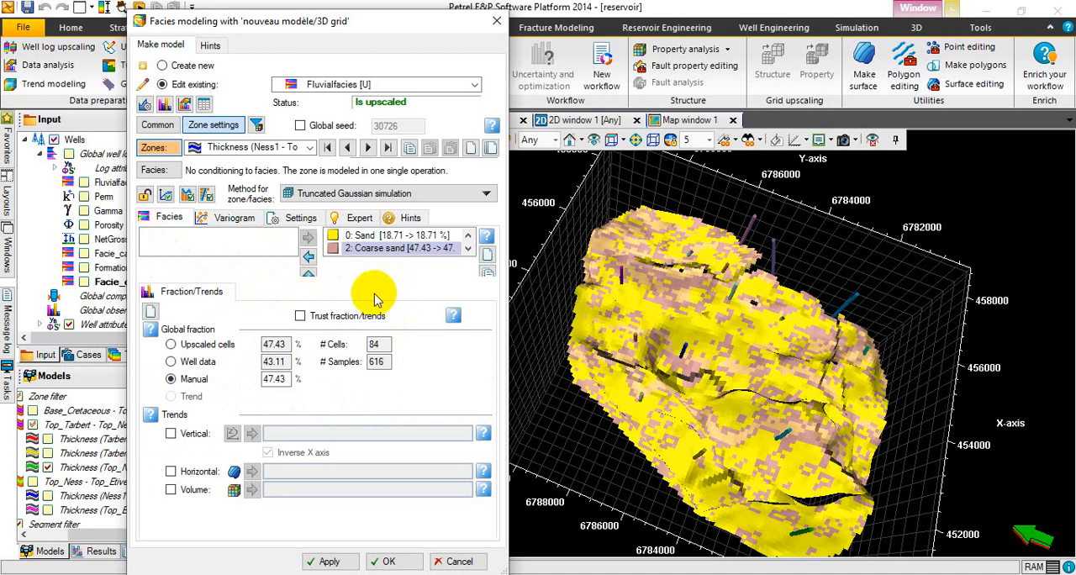
left_click(232, 218)
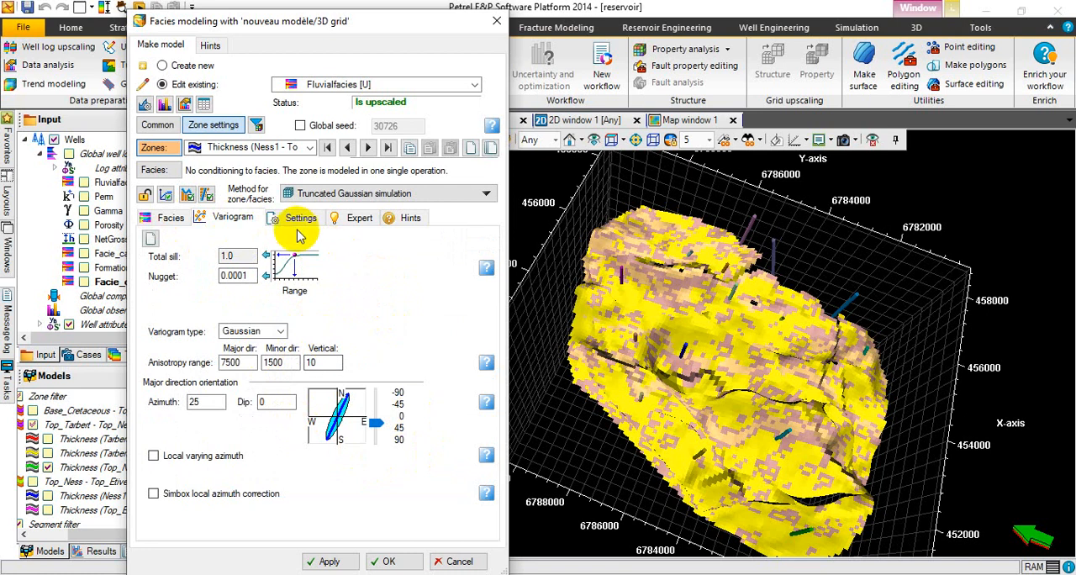
left_click(173, 220)
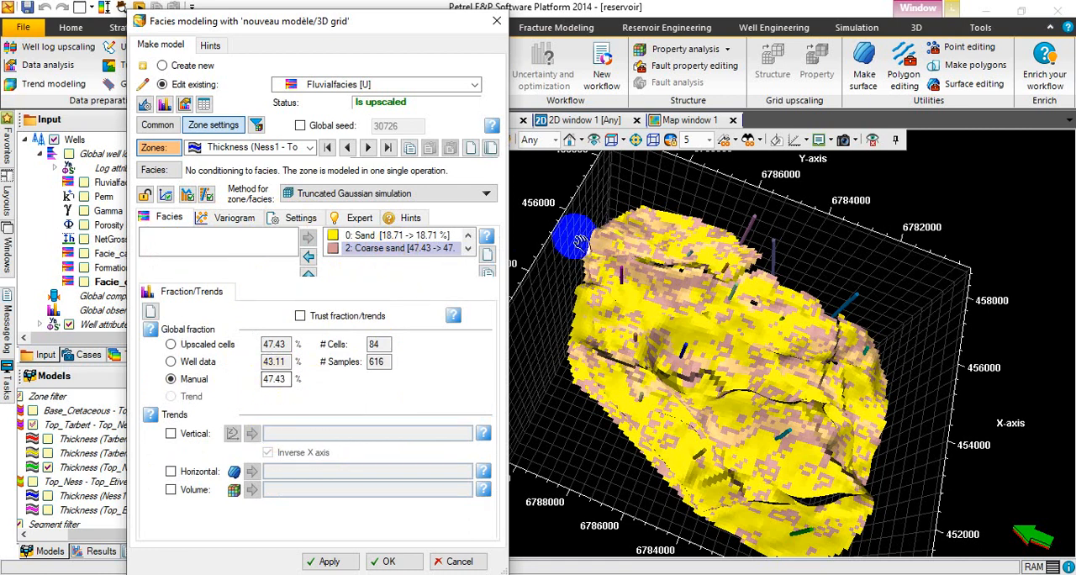
left_click(468, 251)
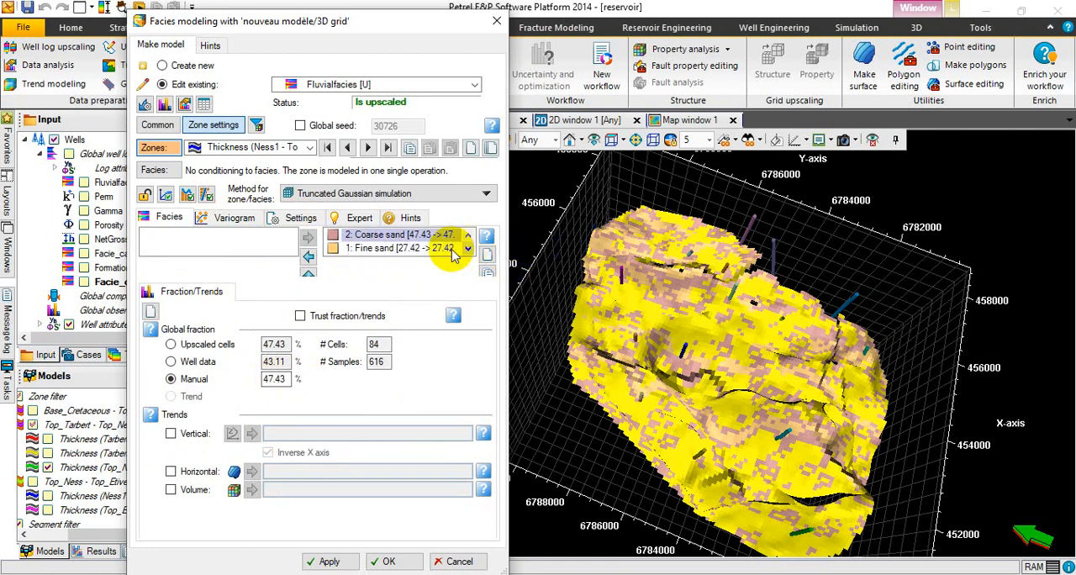
left_click(398, 251)
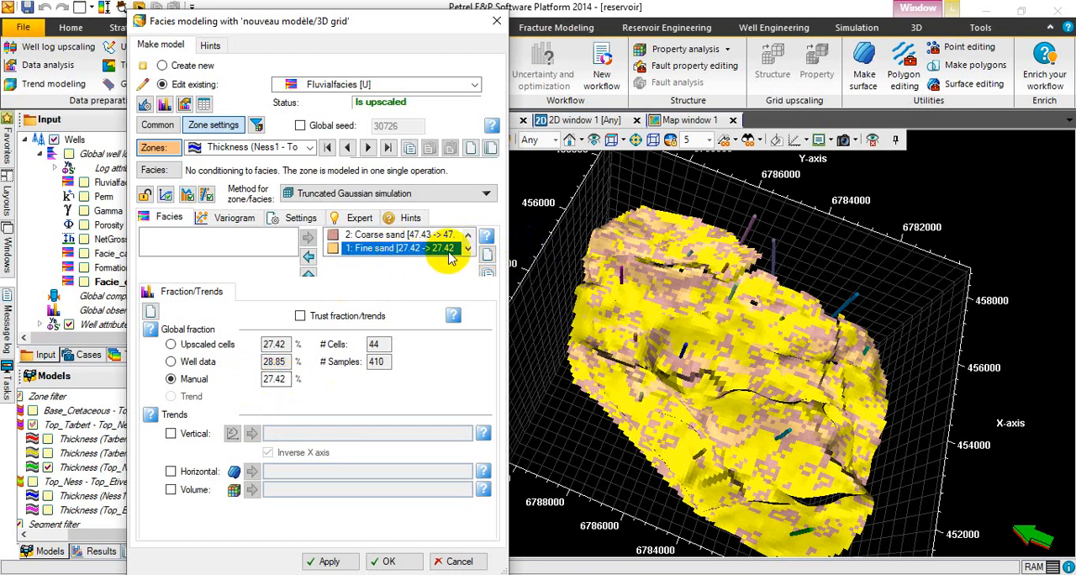
left_click(277, 379)
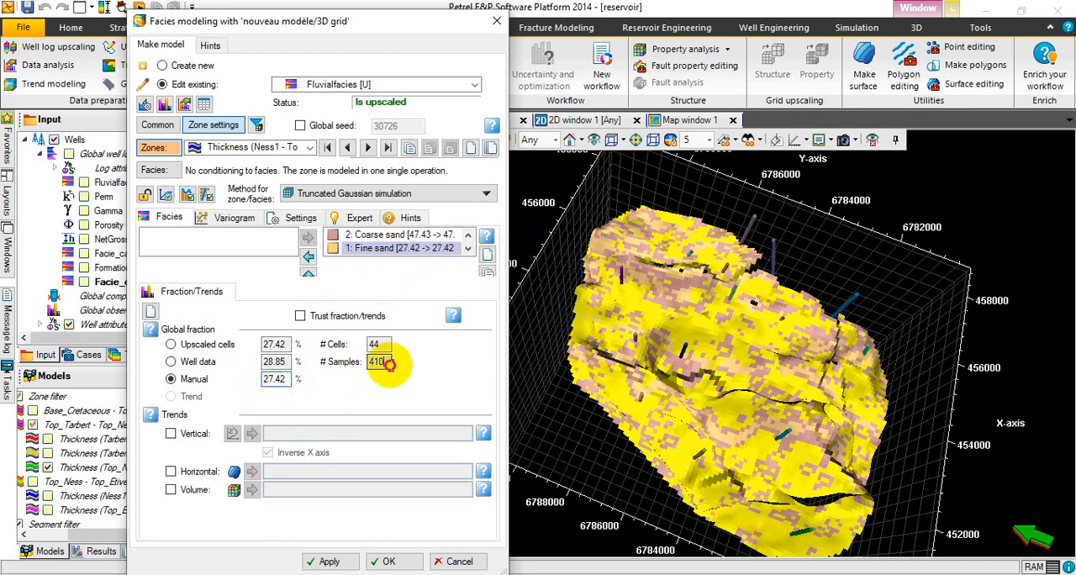
left_click(386, 363)
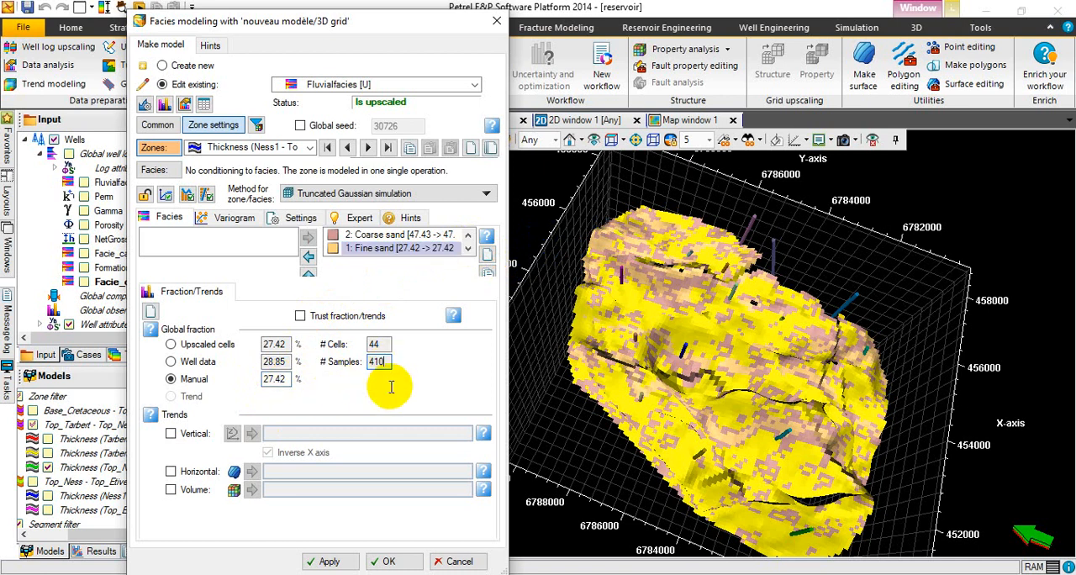
Review the zone's seed and smoothing settings, kriging type options and the hints for Truncated Gaussian simulation.
left_click(291, 220)
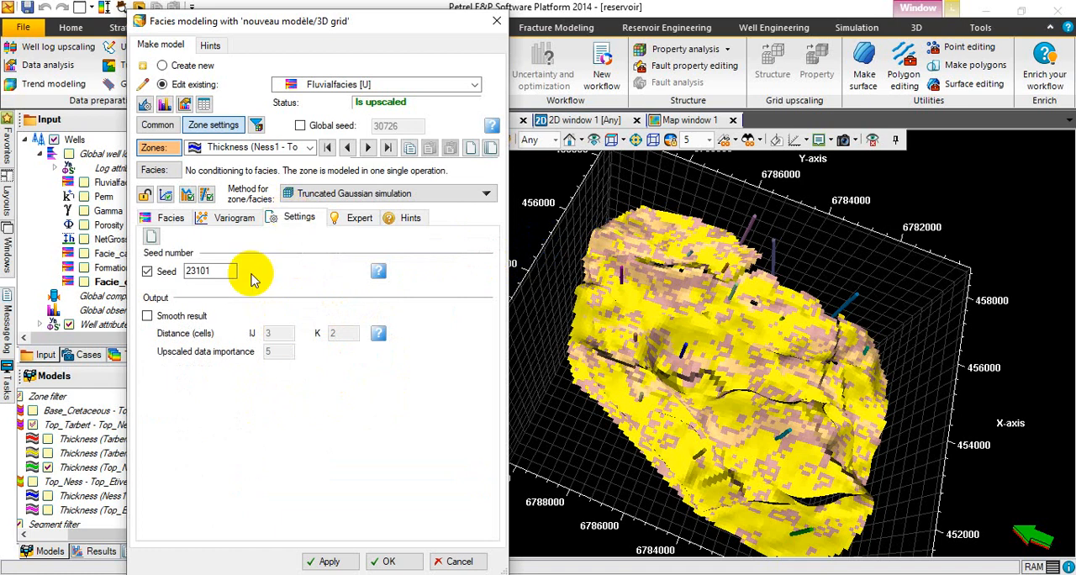
left_click(358, 220)
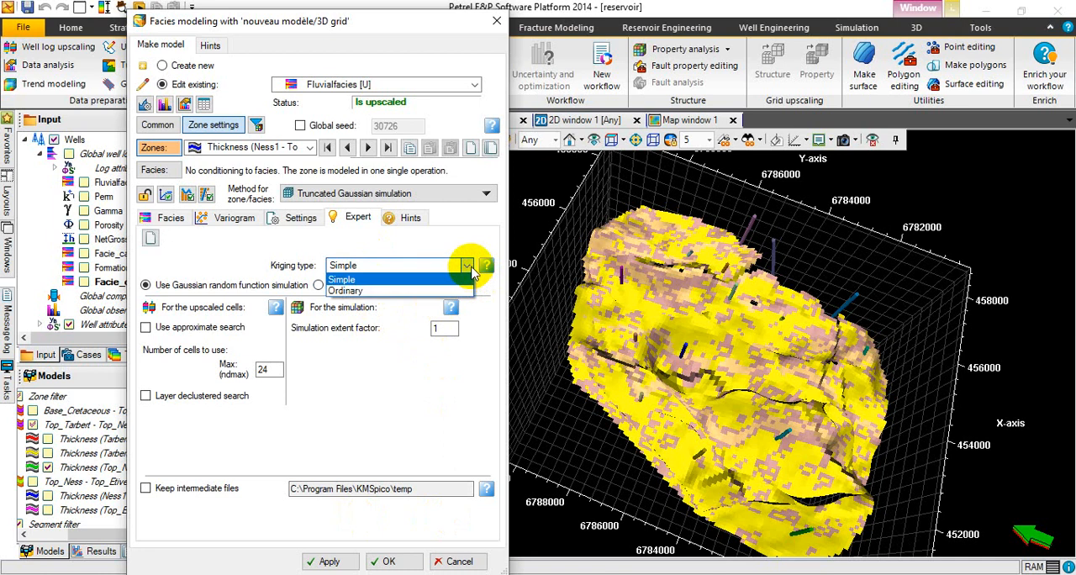
left_click(442, 242)
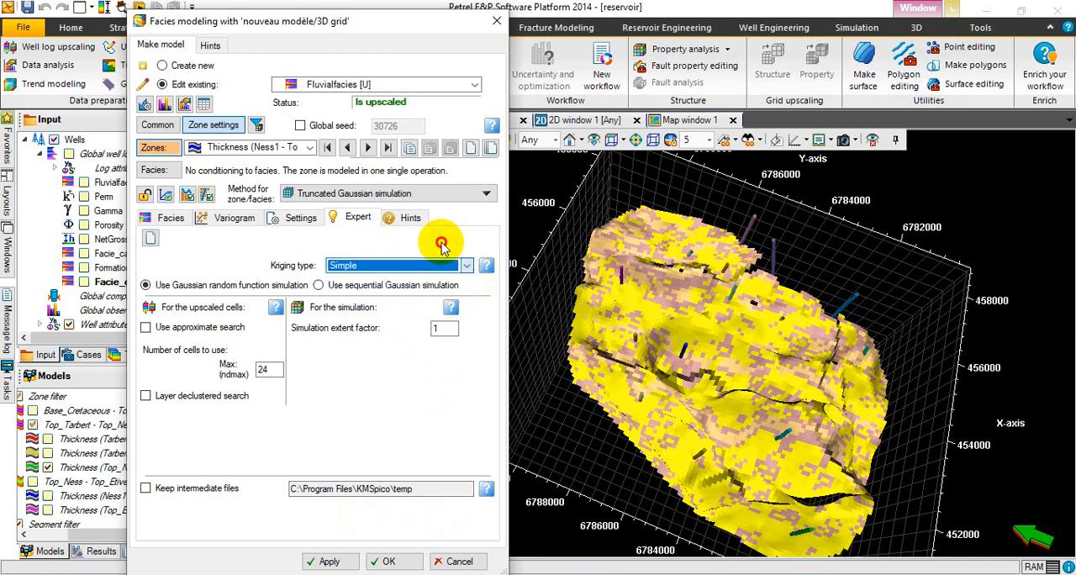
left_click(411, 225)
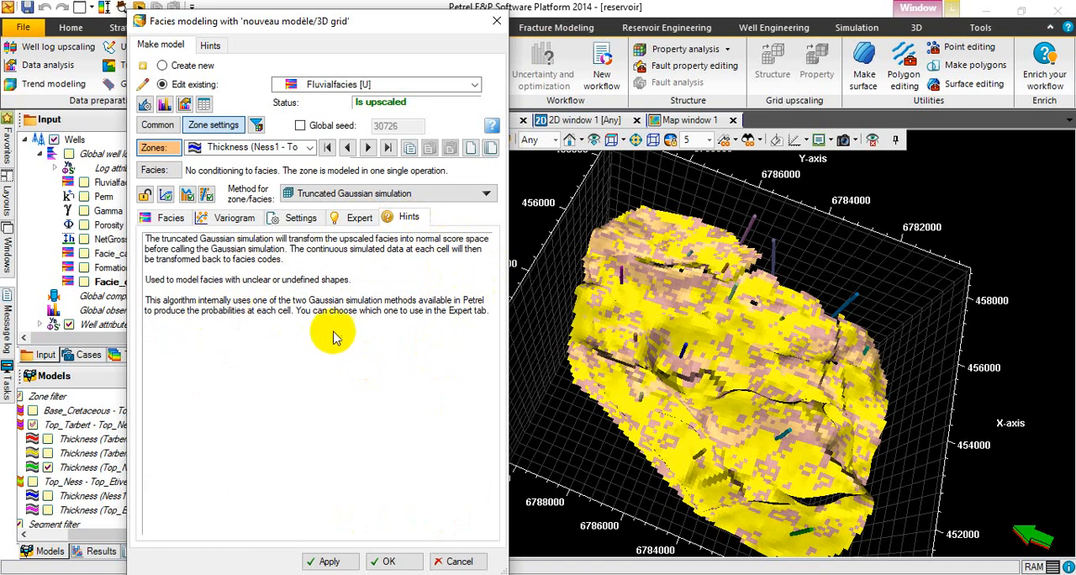
left_click(290, 364)
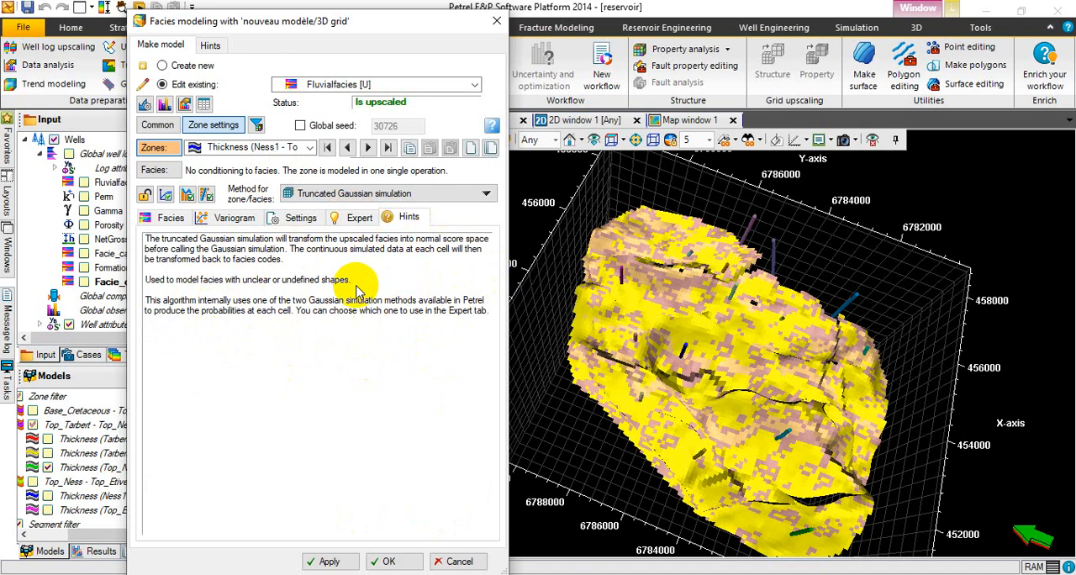
Apply the Ness1 - Top_Ness zone settings, run the Fluvialfacies [U] modeling and close the facies modeling settings.
left_click(327, 563)
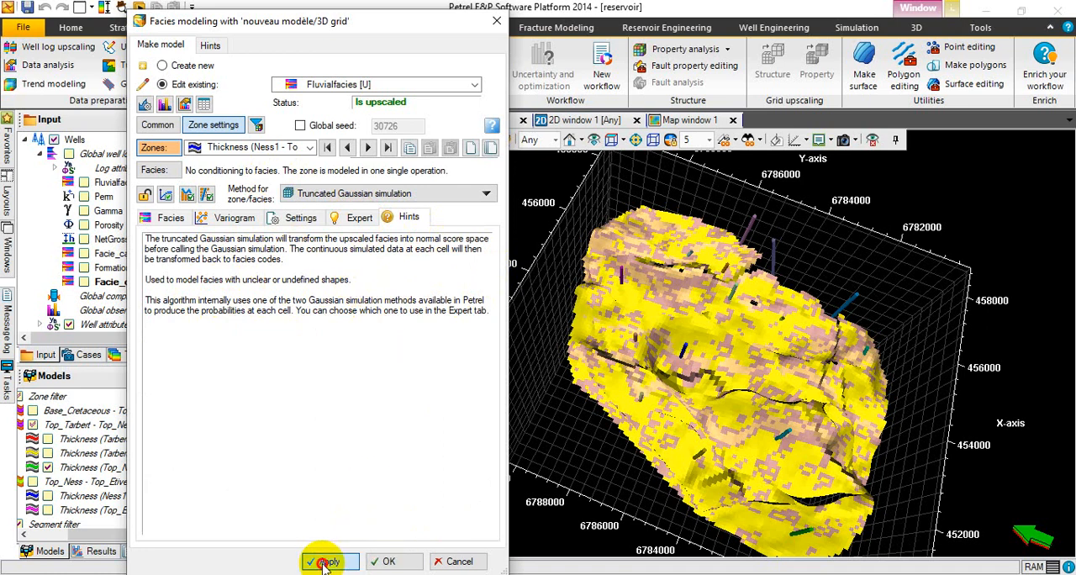
left_click(391, 563)
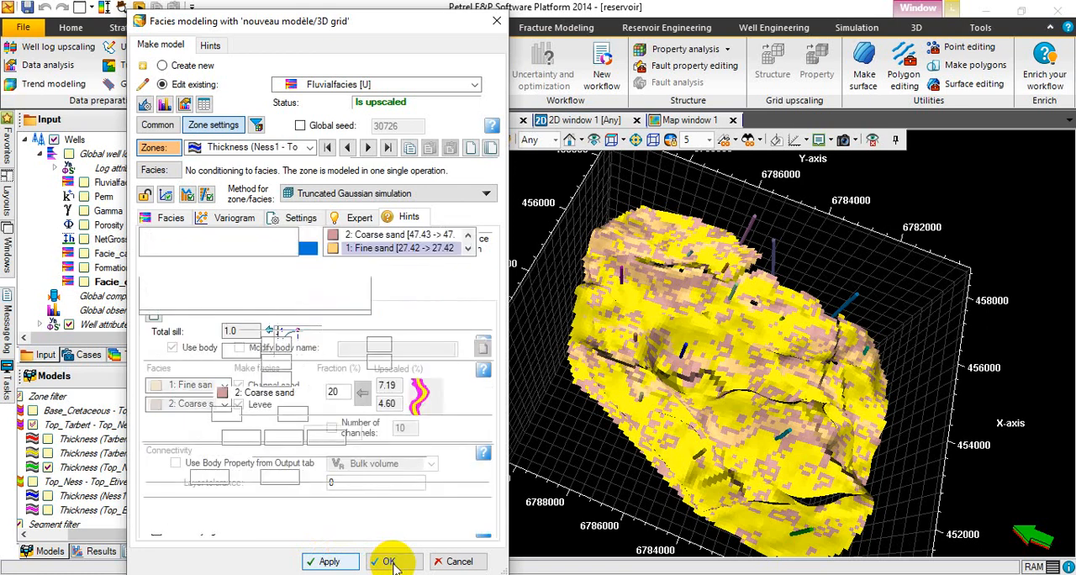
left_click(391, 562)
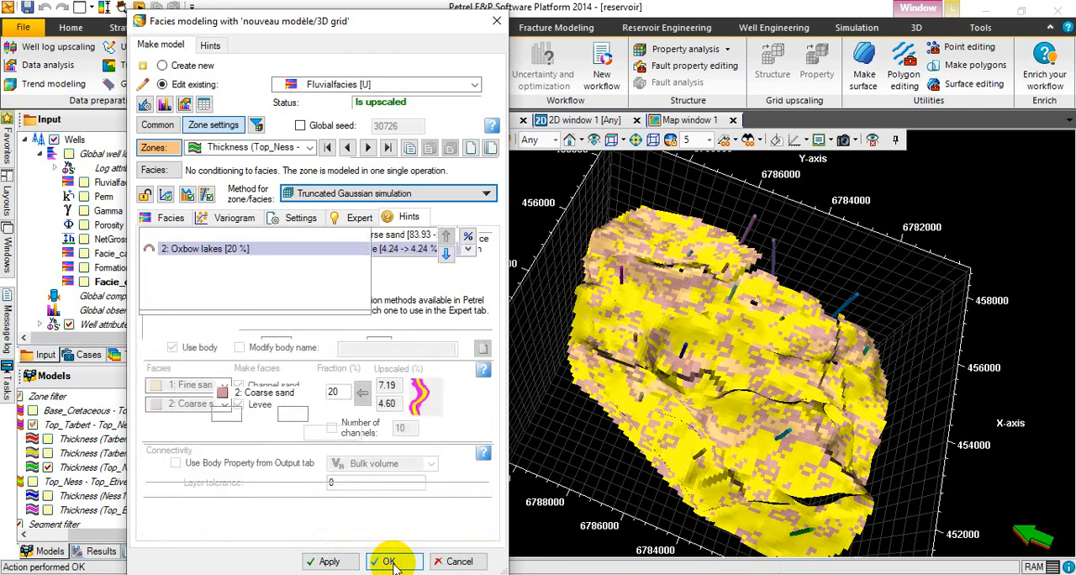
left_click(391, 562)
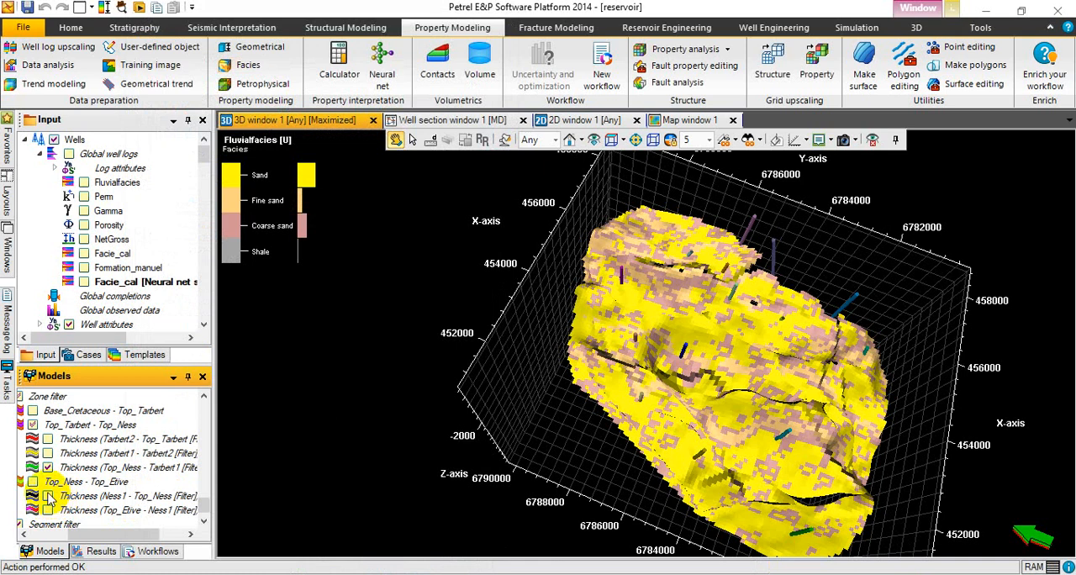
Hide the Thickness (Top_Ness - Tarbert1) zone in the 3D view and show the Thickness (Ness1 - Top_Ness) zone instead.
left_click(48, 468)
left_click(48, 467)
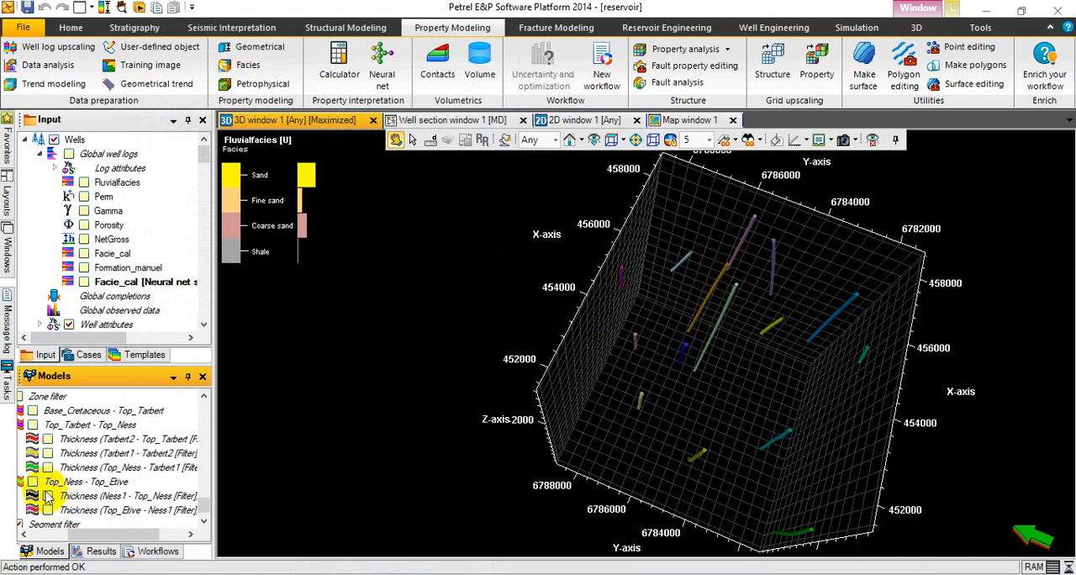
left_click(48, 496)
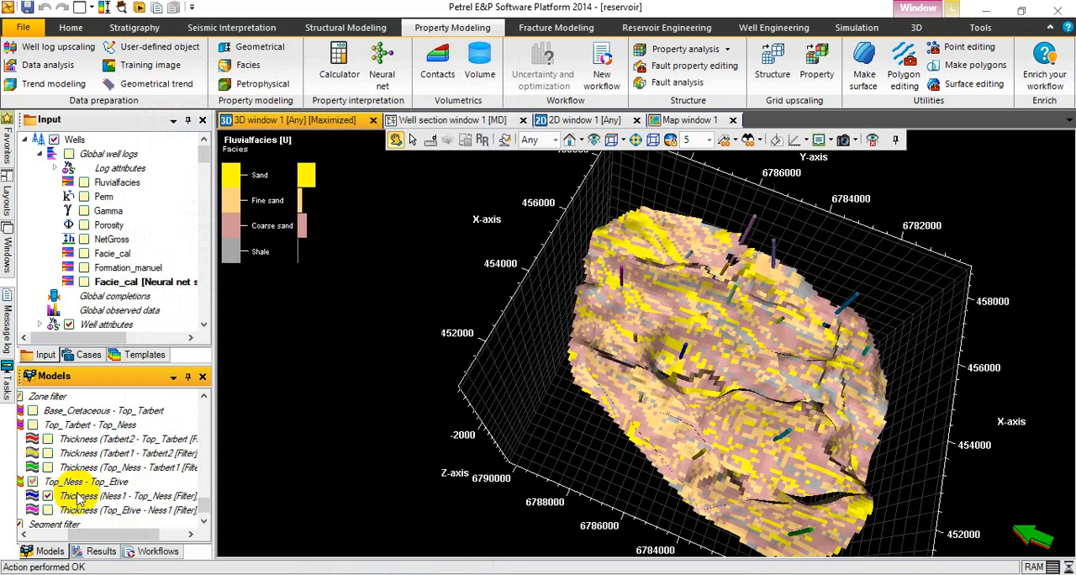
Unlock the Thickness (Top_Etive - Ness1) zone in the Fluvialfacies [U] facies modeling and set its method to As zone above.
mouse_move(599, 410)
left_mouse_down()
mouse_move(681, 245)
mouse_move(707, 353)
mouse_move(725, 311)
mouse_move(723, 361)
mouse_move(513, 547)
mouse_move(738, 293)
mouse_move(780, 127)
mouse_move(762, 121)
mouse_move(761, 336)
mouse_move(671, 363)
left_mouse_up()
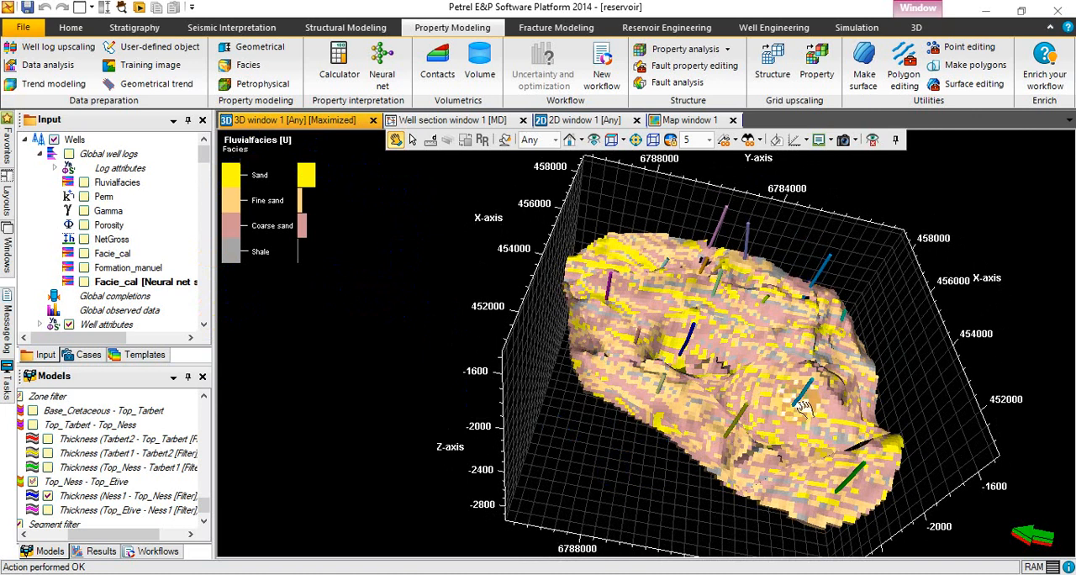
left_click_drag(801, 406, 574, 402)
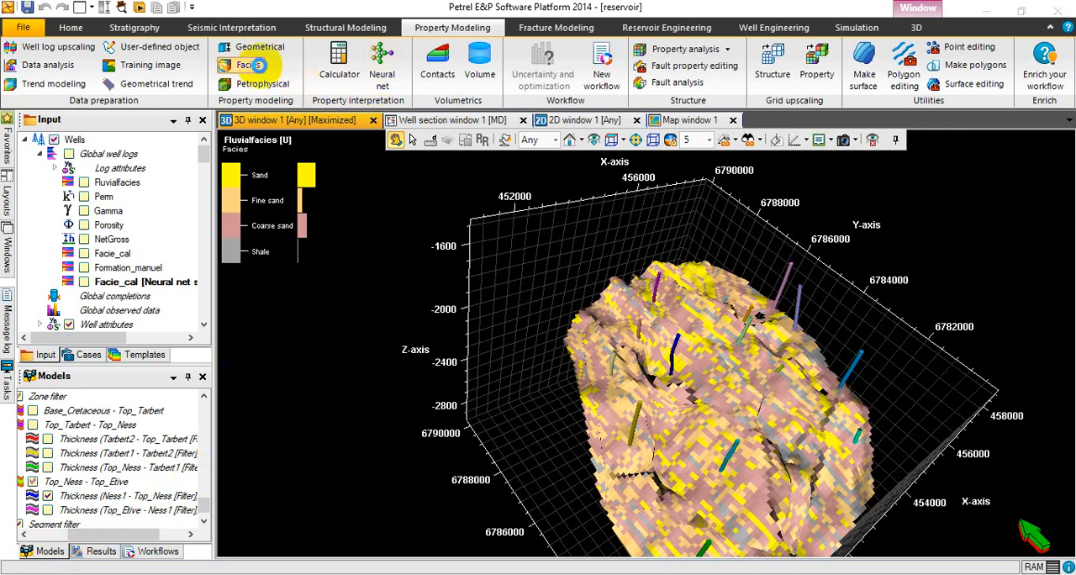
left_click(252, 65)
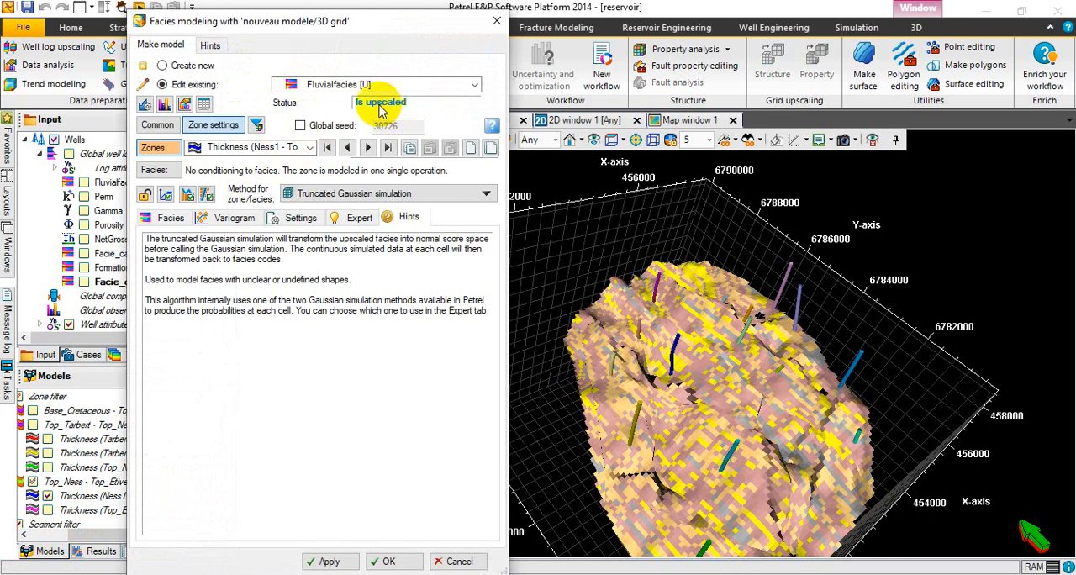
left_click(308, 148)
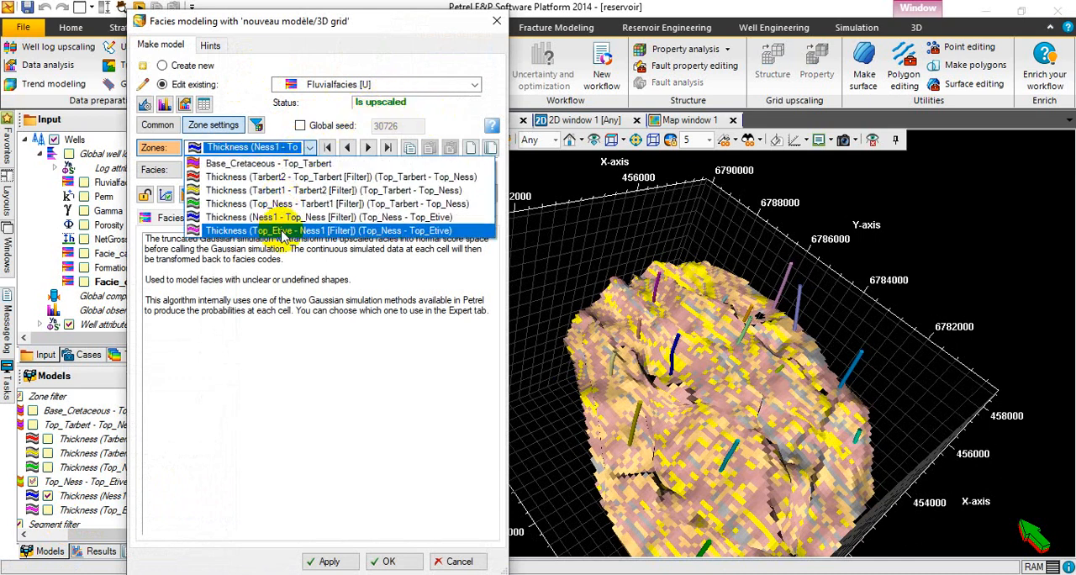
left_click(284, 230)
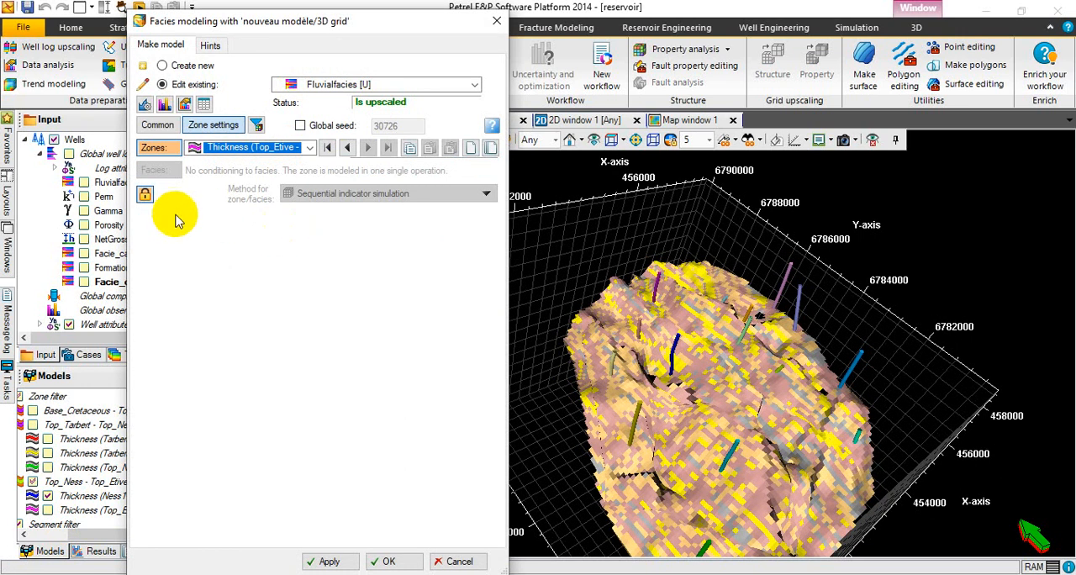
left_click(143, 196)
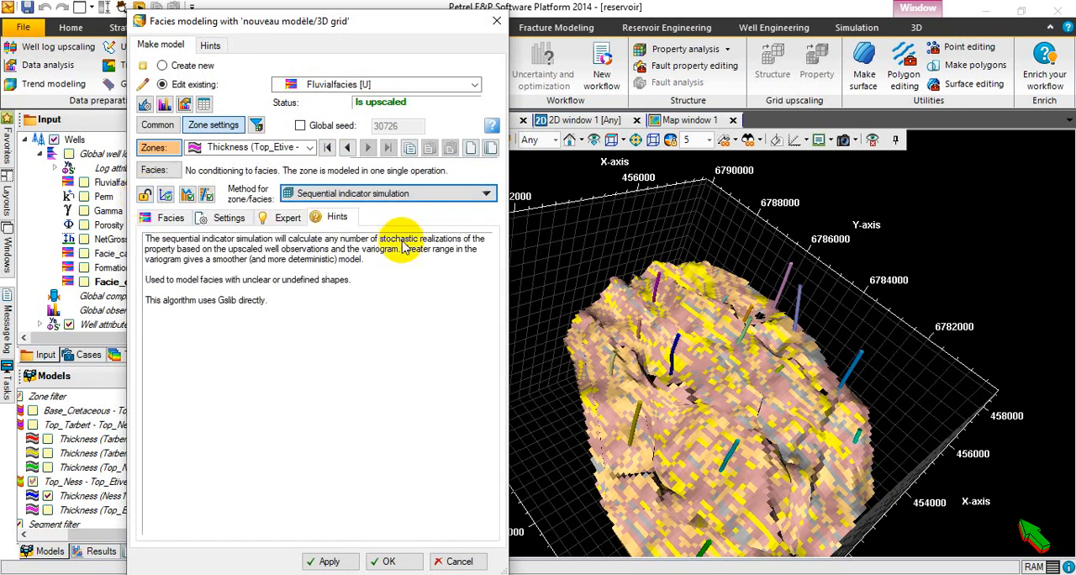
left_click(461, 201)
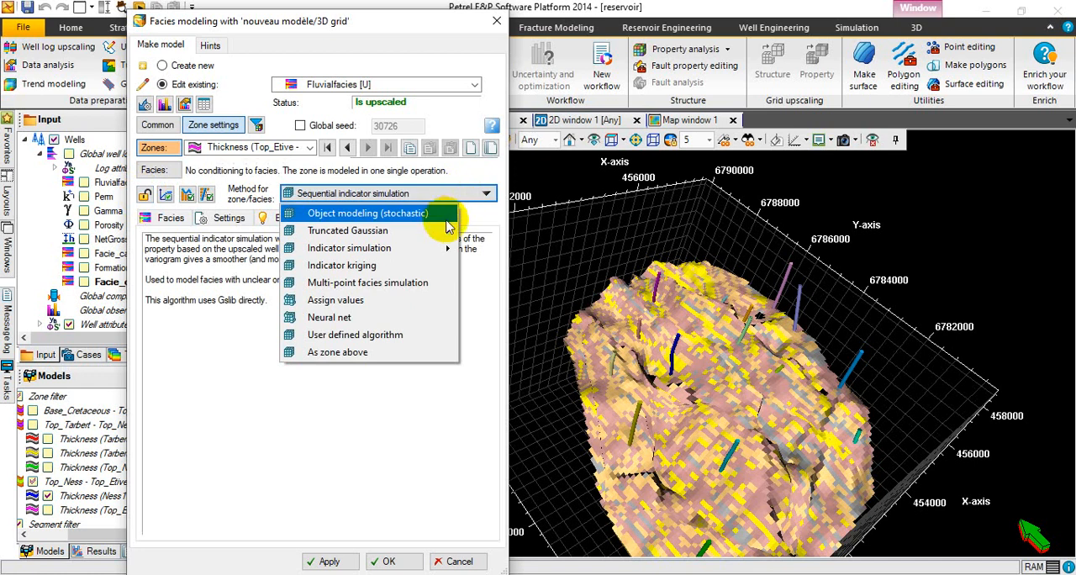
left_click(427, 356)
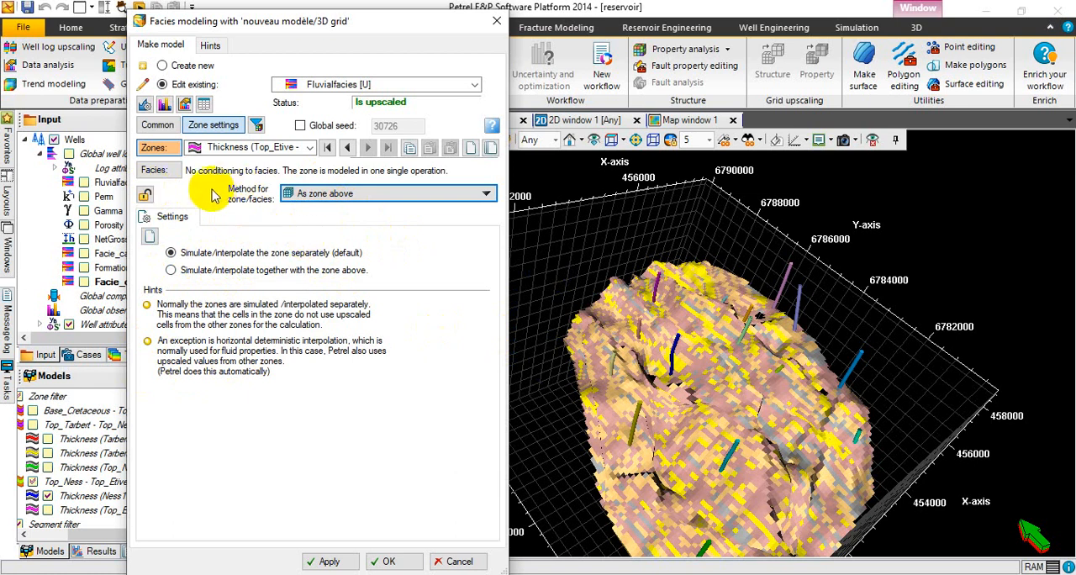
Keep the Top_Etive - Ness1 zone without facies conditioning, run the Fluvialfacies [U] modeling and close the facies modeling settings.
left_click(166, 172)
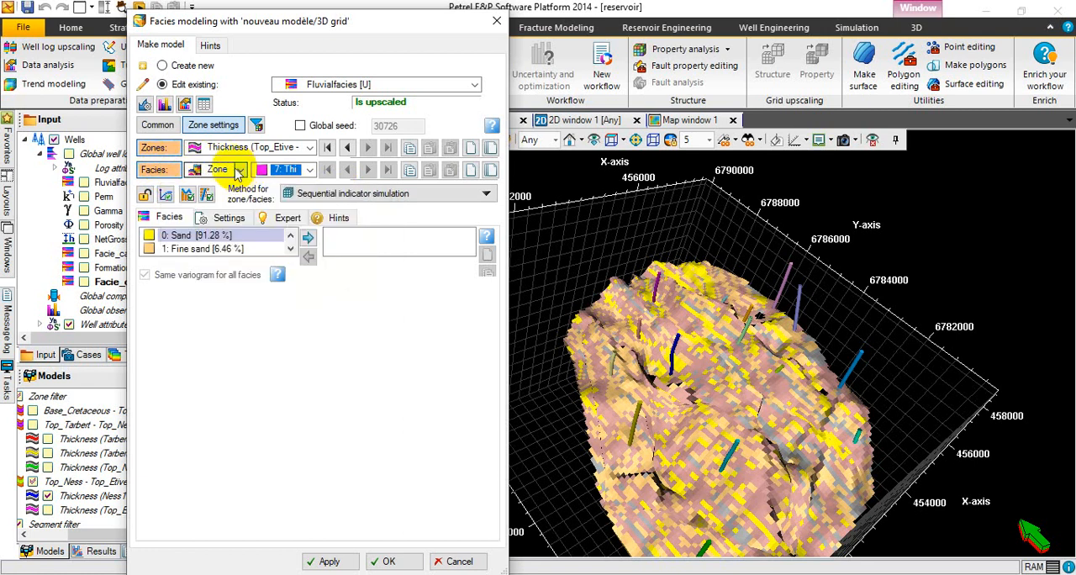
left_click(171, 174)
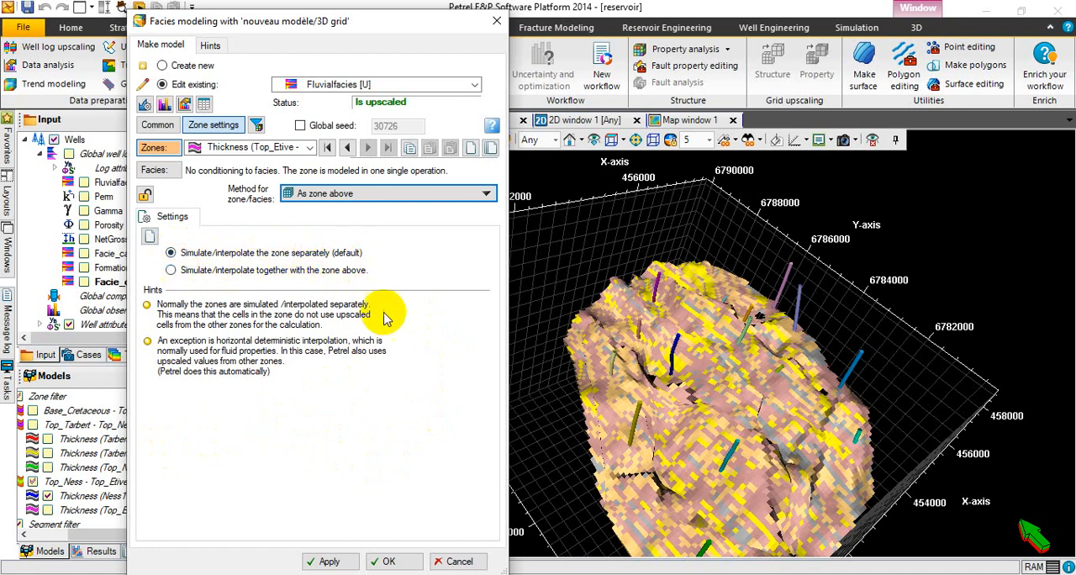
left_click(326, 562)
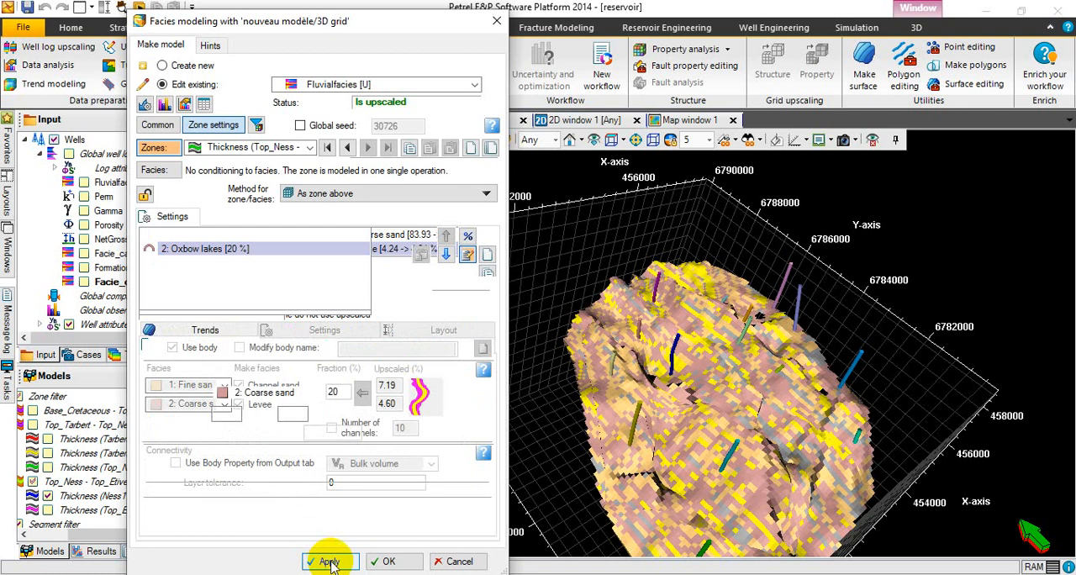
left_click(389, 561)
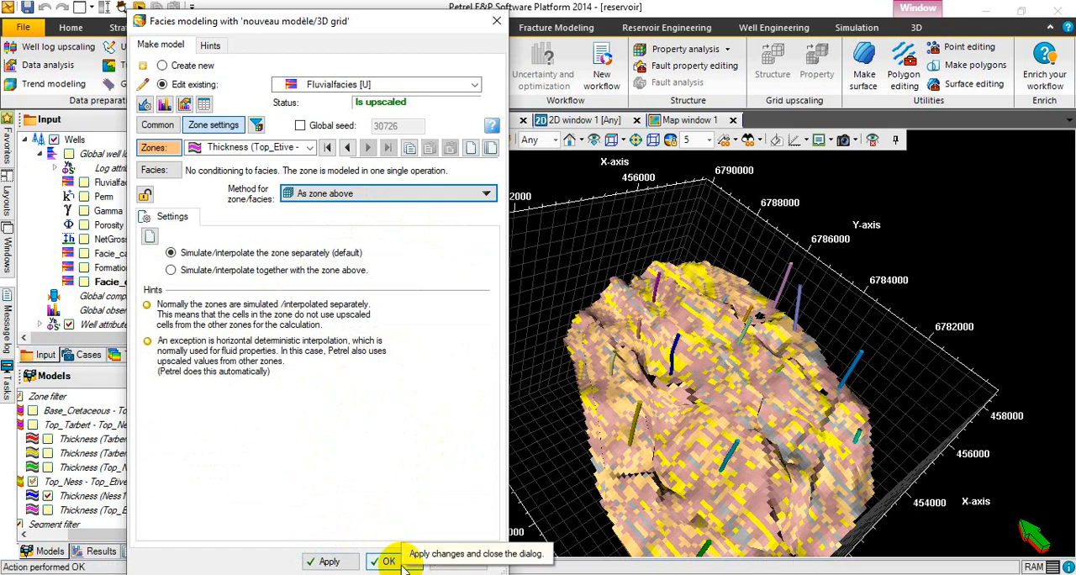
left_click(402, 568)
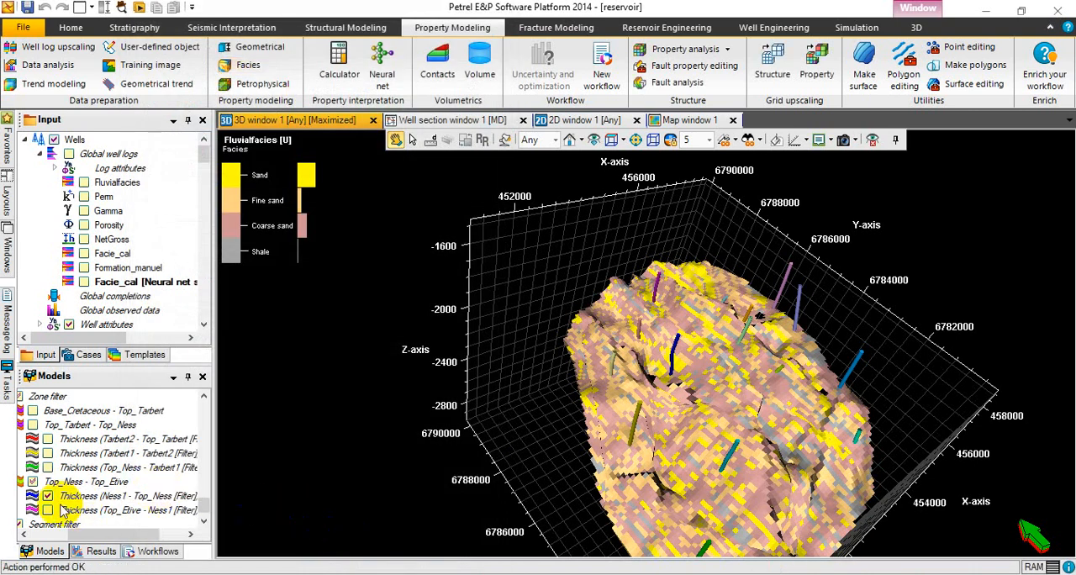
Show the Thickness (Top_Etive - Ness1) zone instead of Thickness (Ness1 - Top_Ness) in 3D and inspect its facies from several angles.
left_click(48, 496)
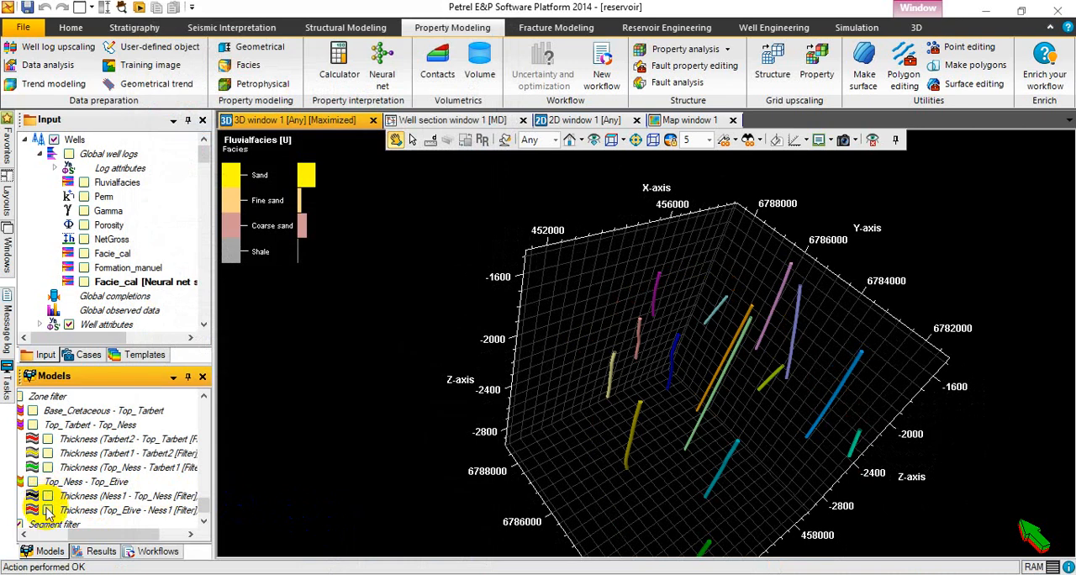
left_click(48, 510)
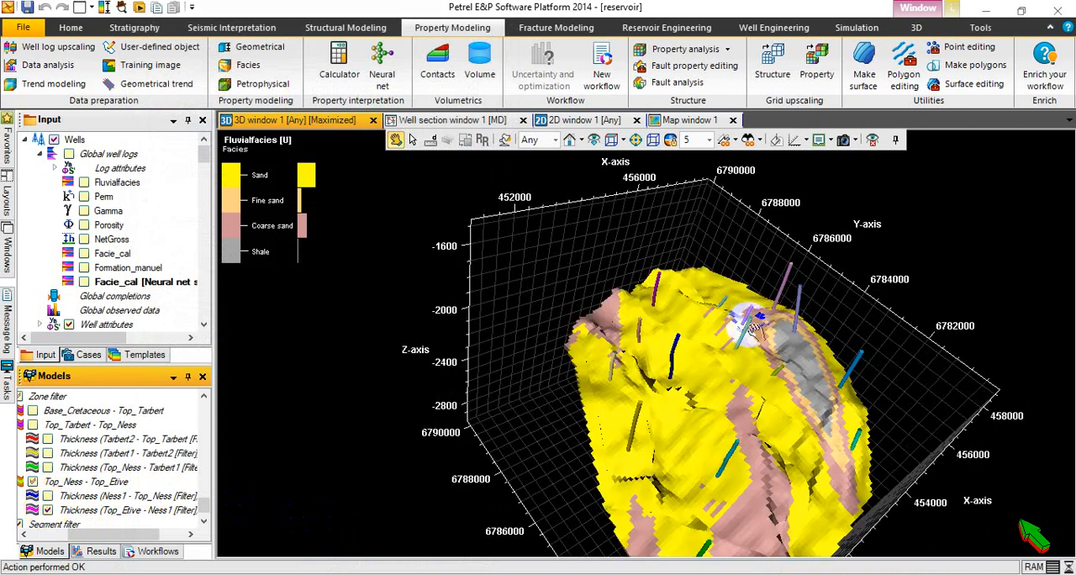
left_click(731, 270)
left_click_drag(731, 270, 789, 409)
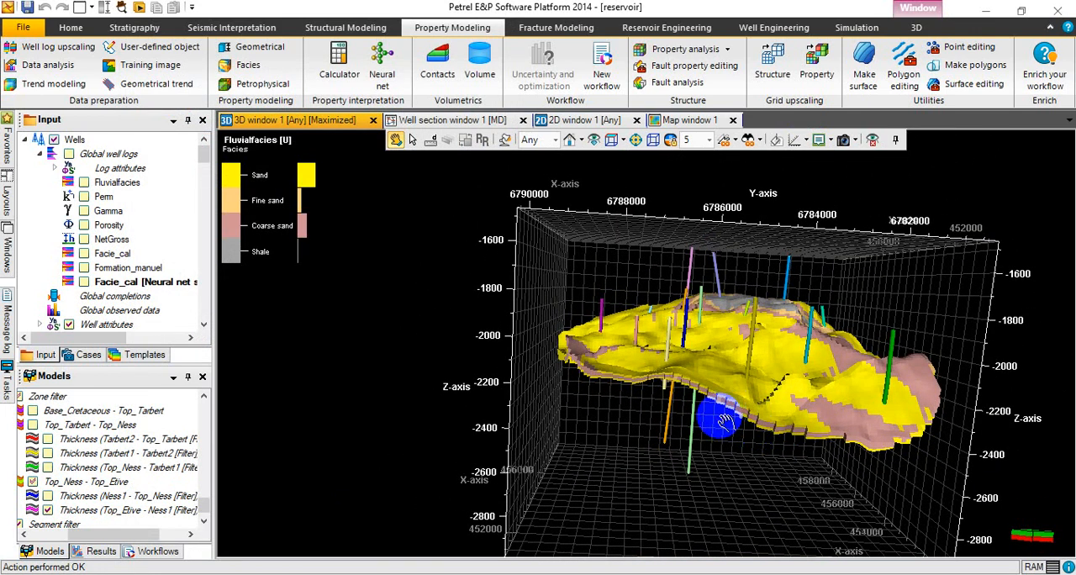
left_click_drag(721, 420, 682, 487)
left_click_drag(681, 416, 609, 448)
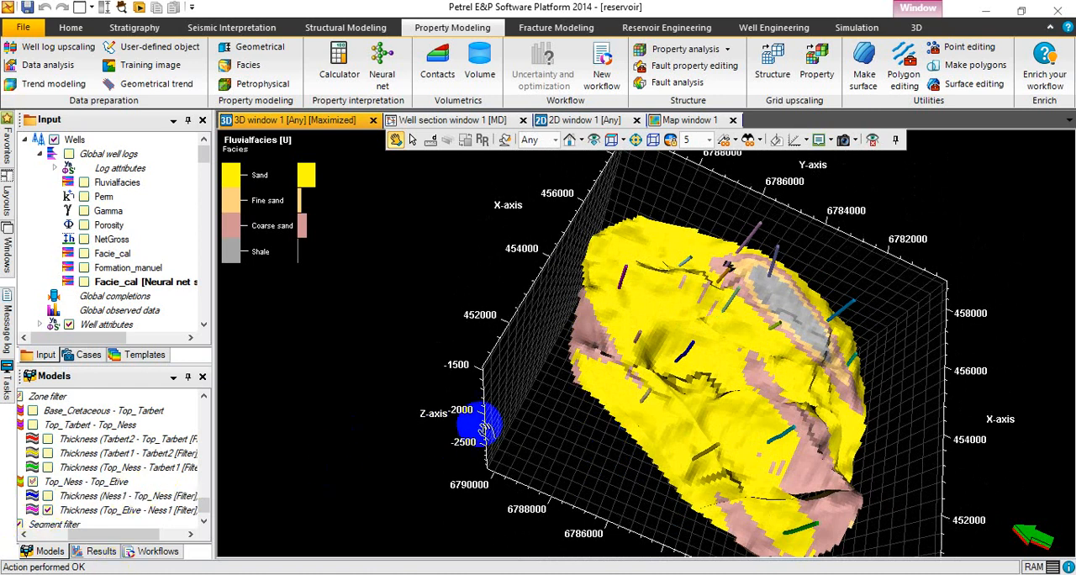
right_click(796, 412)
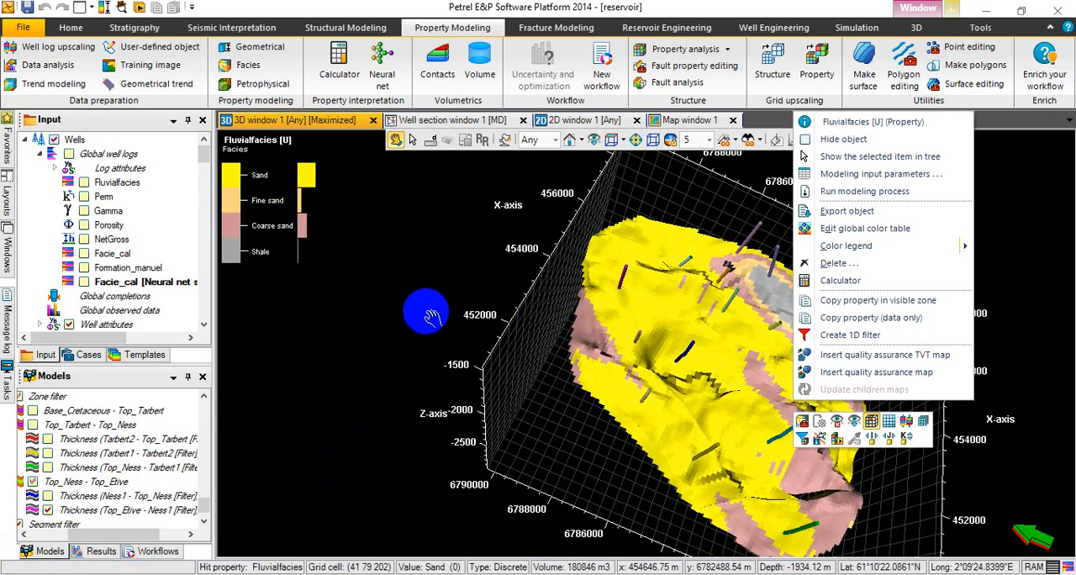
left_click(645, 403)
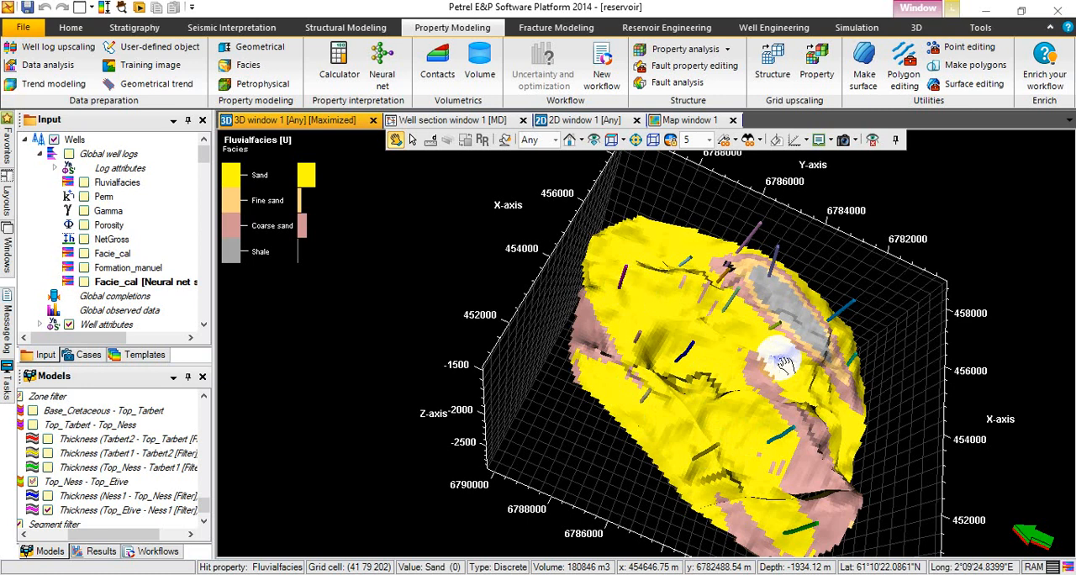
left_click_drag(814, 371, 797, 342)
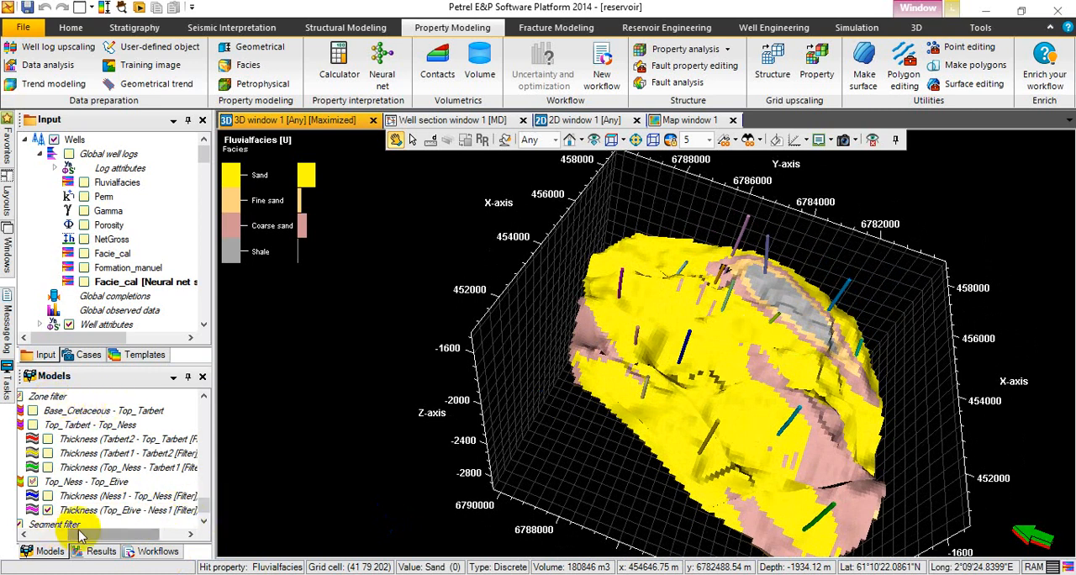
Apply new system-generated colors recursively to all zones in the Zone filter.
left_click_drag(85, 535, 7, 536)
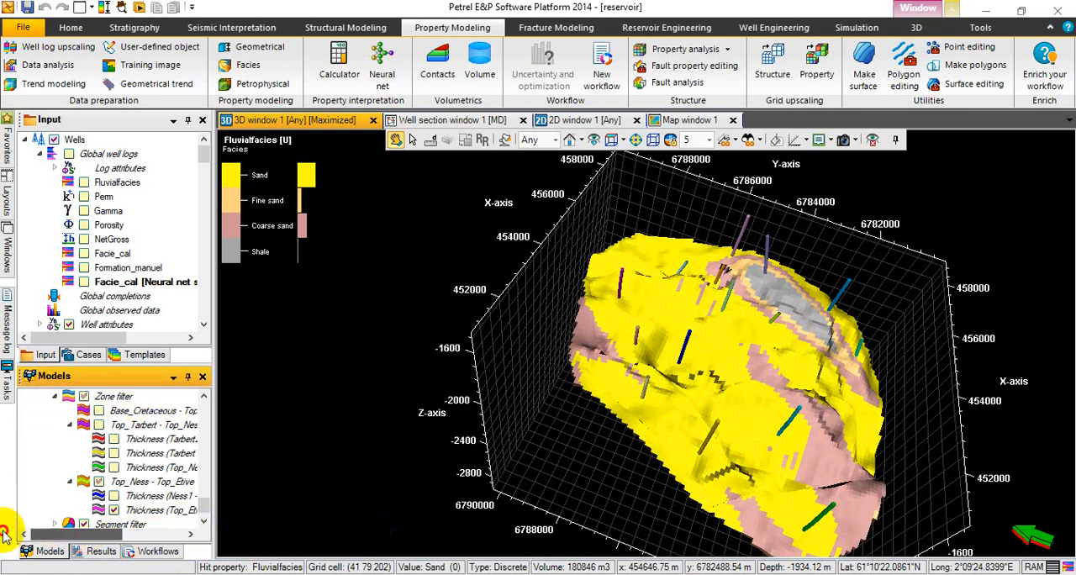
right_click(101, 398)
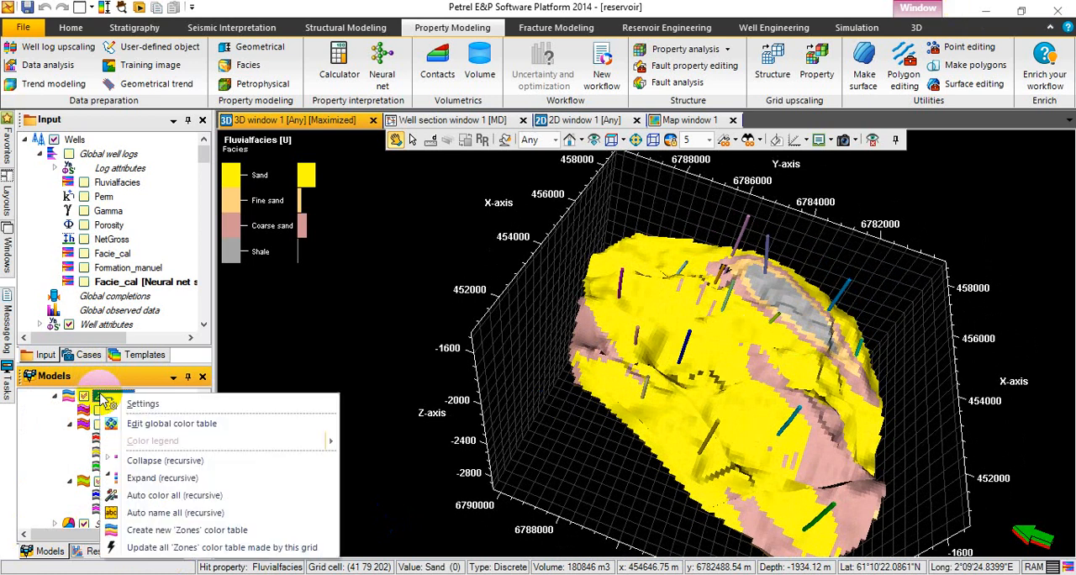
left_click(179, 500)
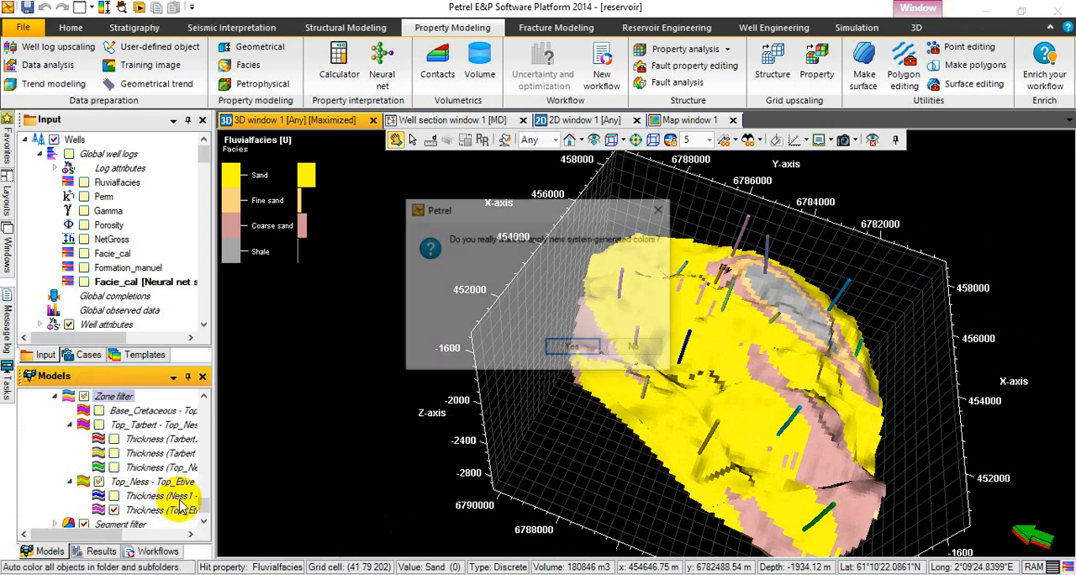
left_click(570, 350)
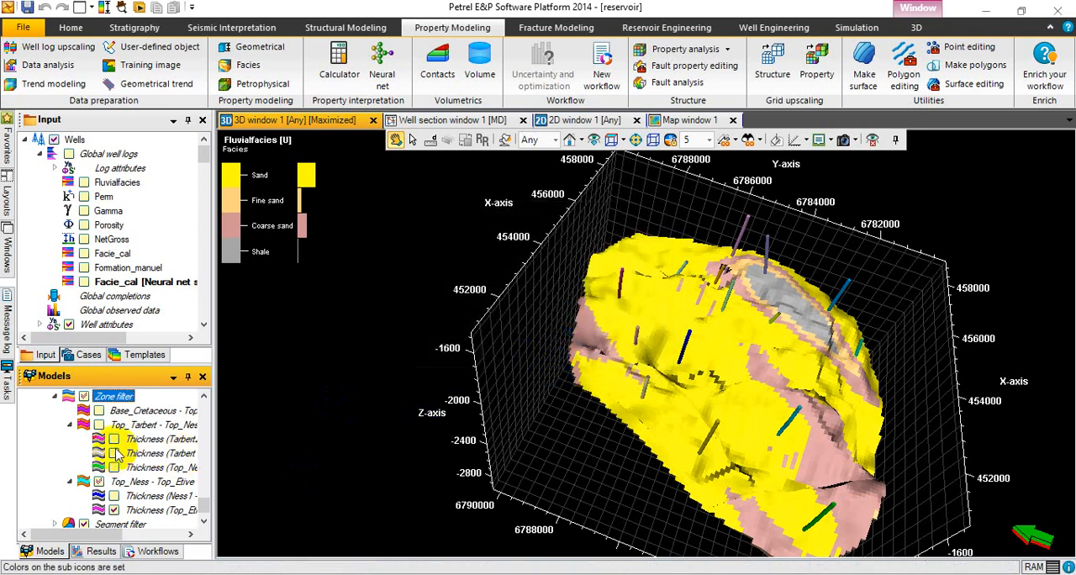
Show all zones of the Zone filter in the 3D view and inspect the complete Fluvialfacies [U] model from above, below and the side.
left_click(85, 396)
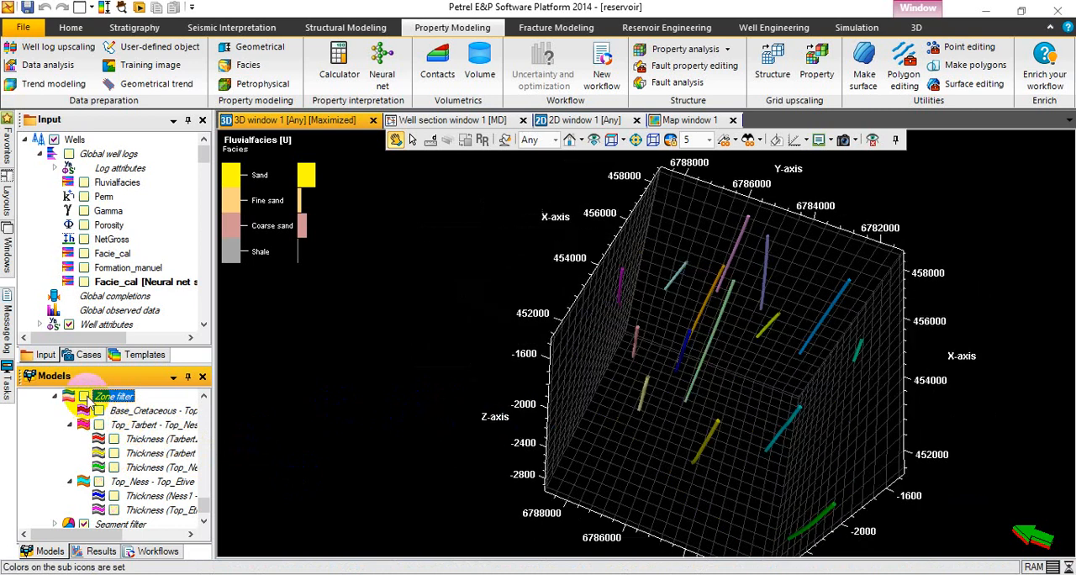
left_click(85, 396)
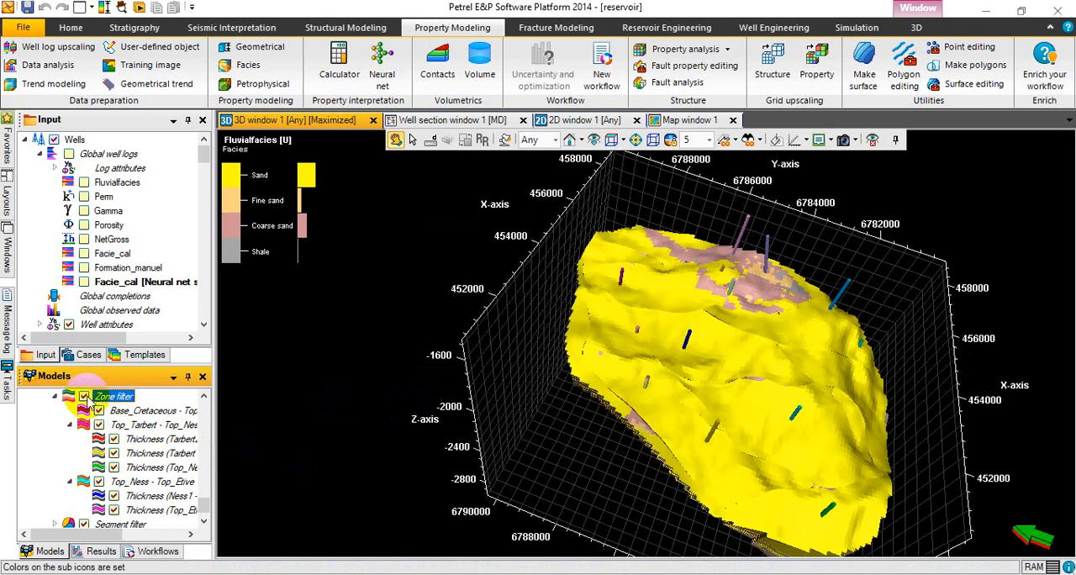
left_click_drag(759, 429, 863, 420)
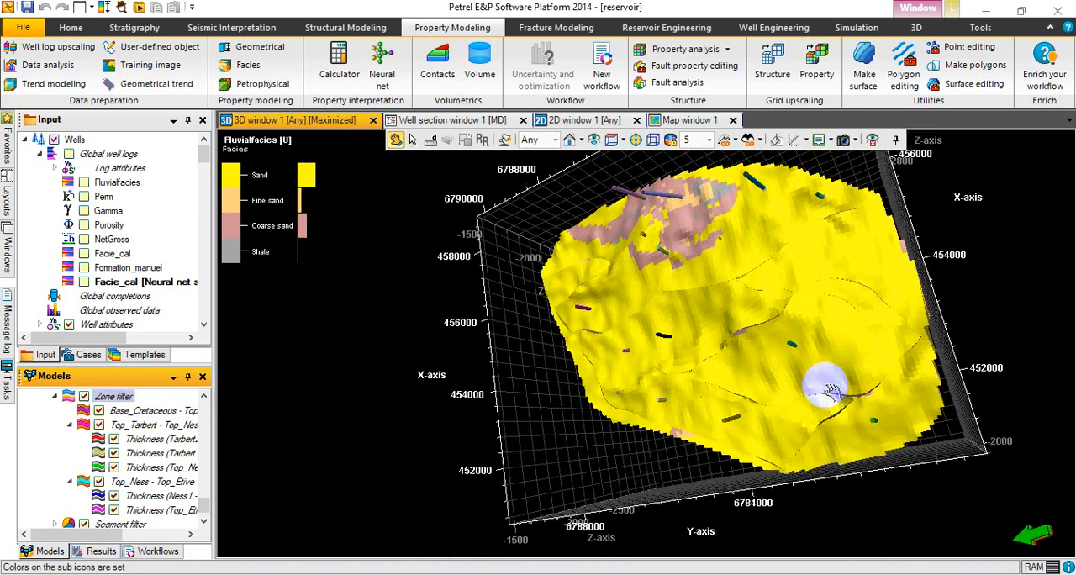
left_click_drag(829, 376, 883, 255)
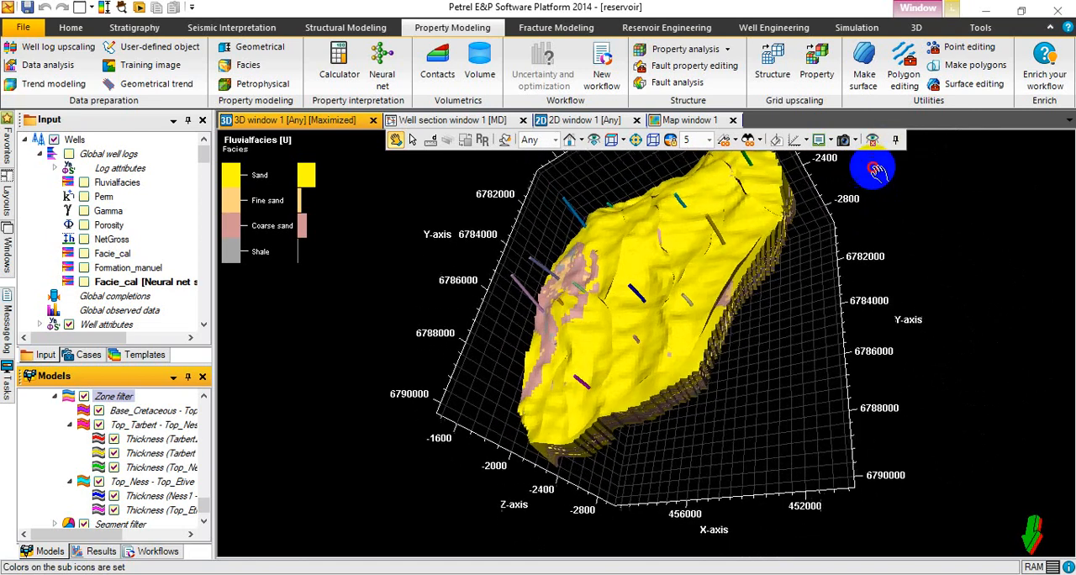
left_click_drag(975, 322, 908, 354)
left_click_drag(775, 347, 794, 275)
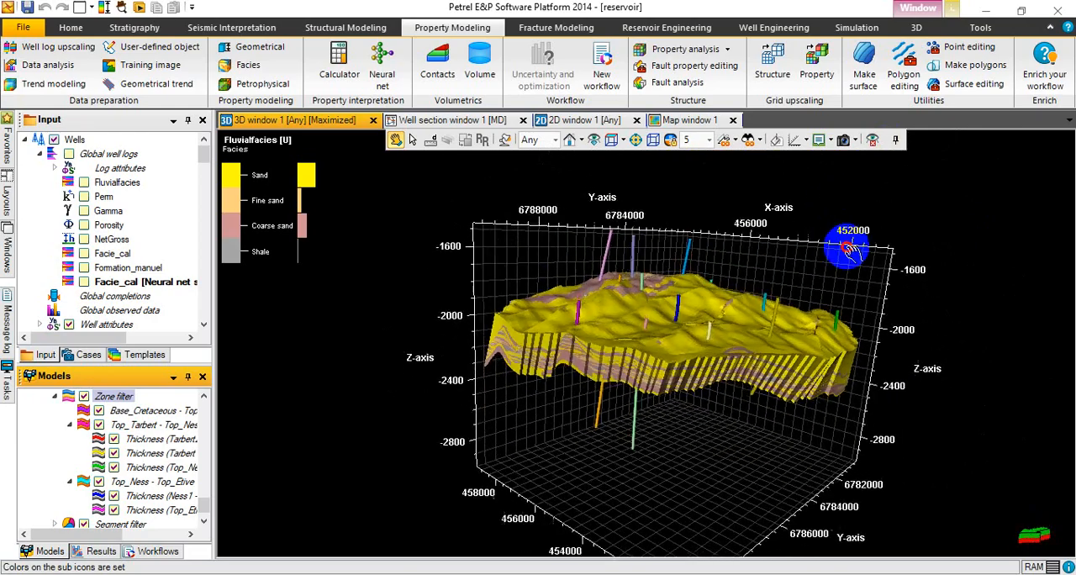
left_click_drag(805, 334, 800, 313)
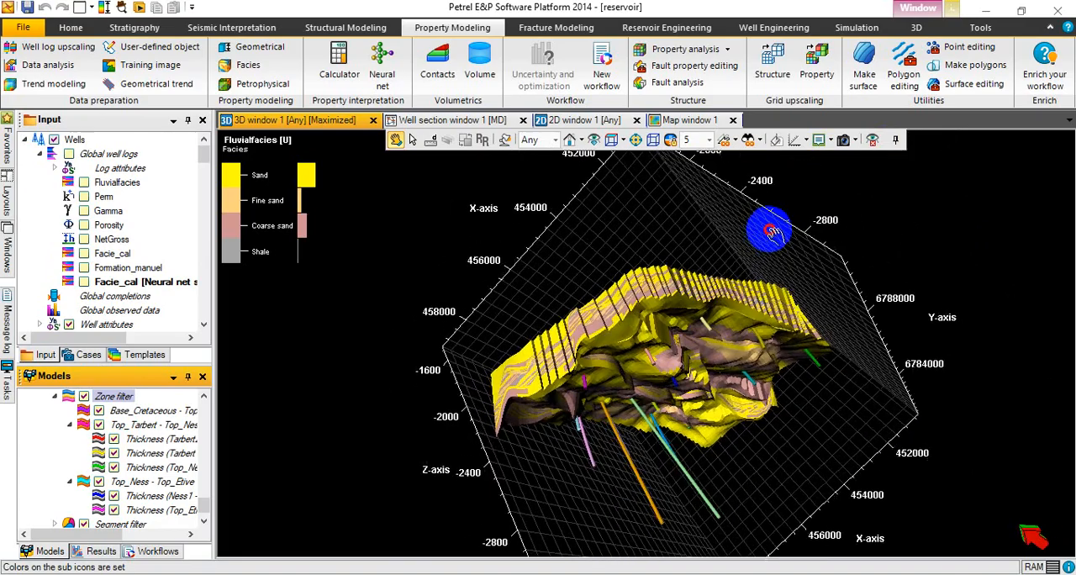
left_click_drag(677, 216, 681, 268)
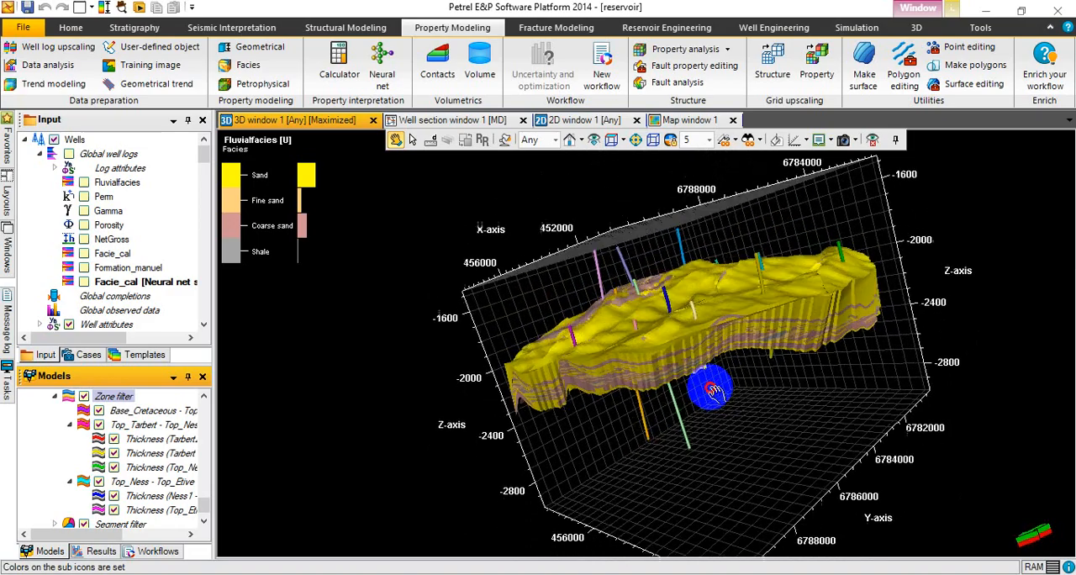
left_click_drag(720, 431, 697, 344)
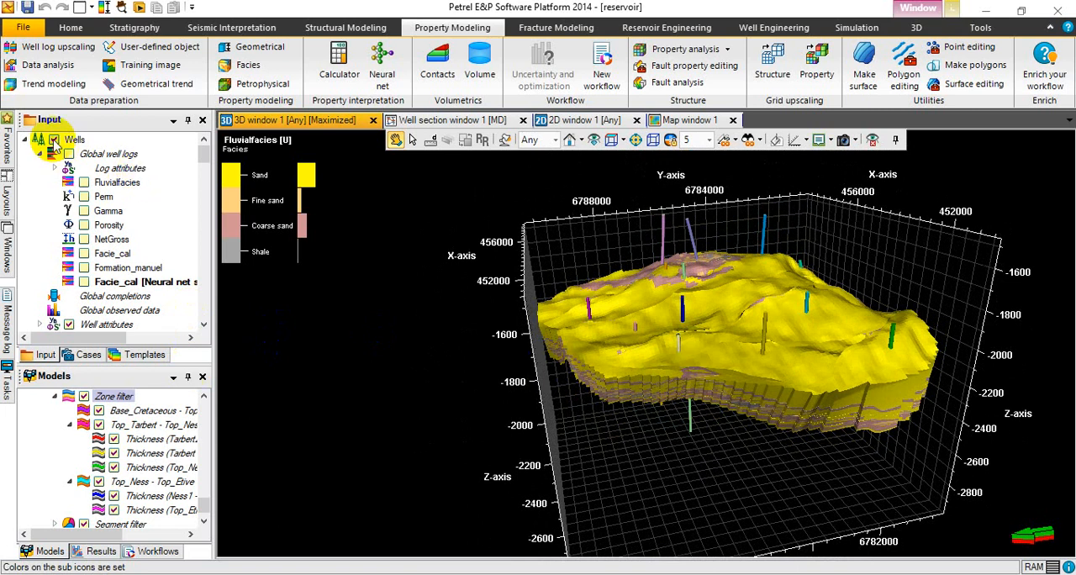
Hide the wells in the 3D view and look at the complete facies model from the opposite side.
left_click(54, 140)
left_click_drag(572, 328, 971, 364)
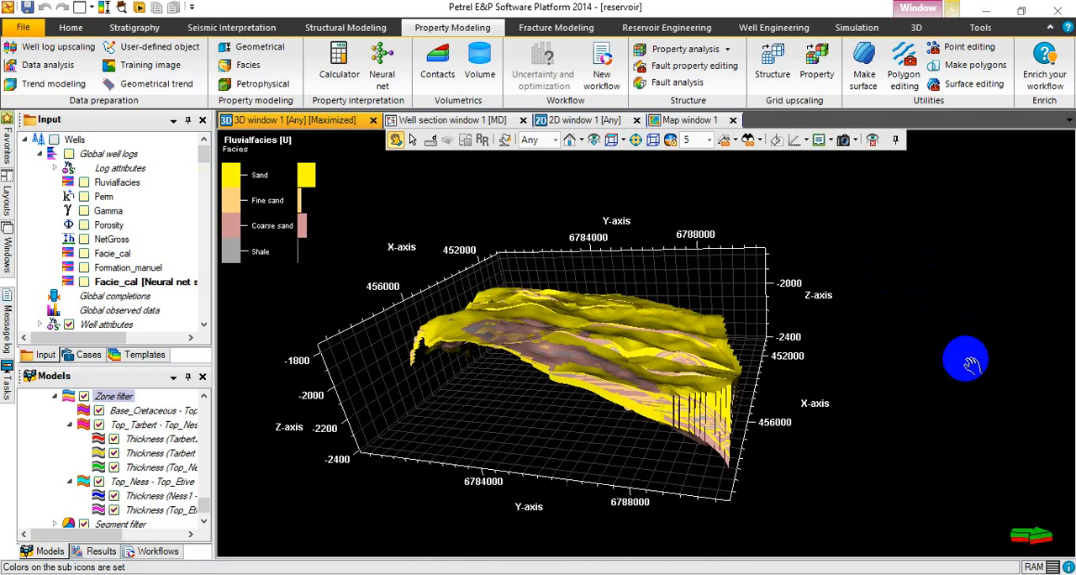